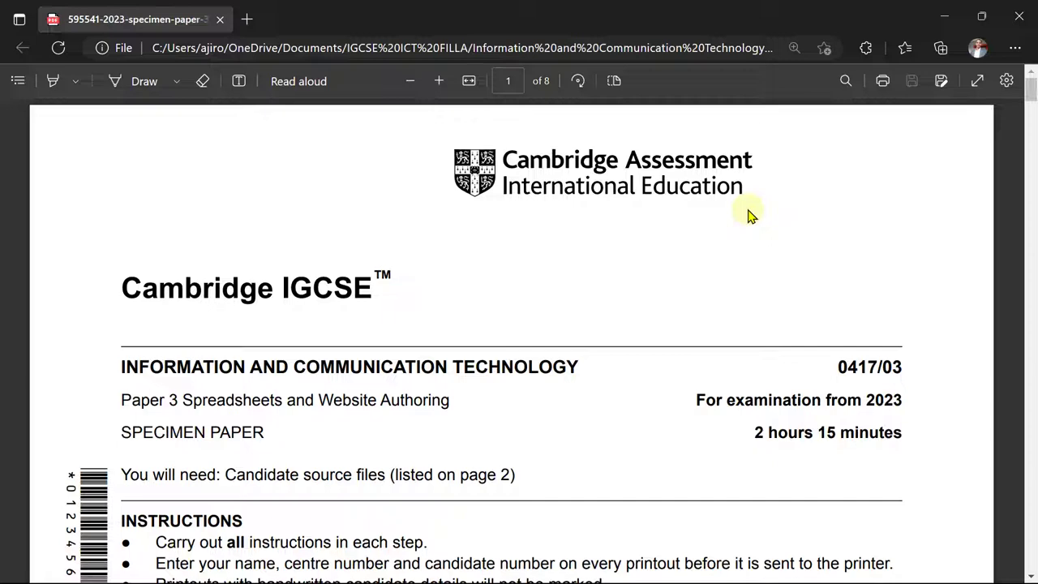
- Scroll the specimen paper PDF down to page 5 to read the Task 3 spreadsheet question
scroll(749, 215, down, 3)
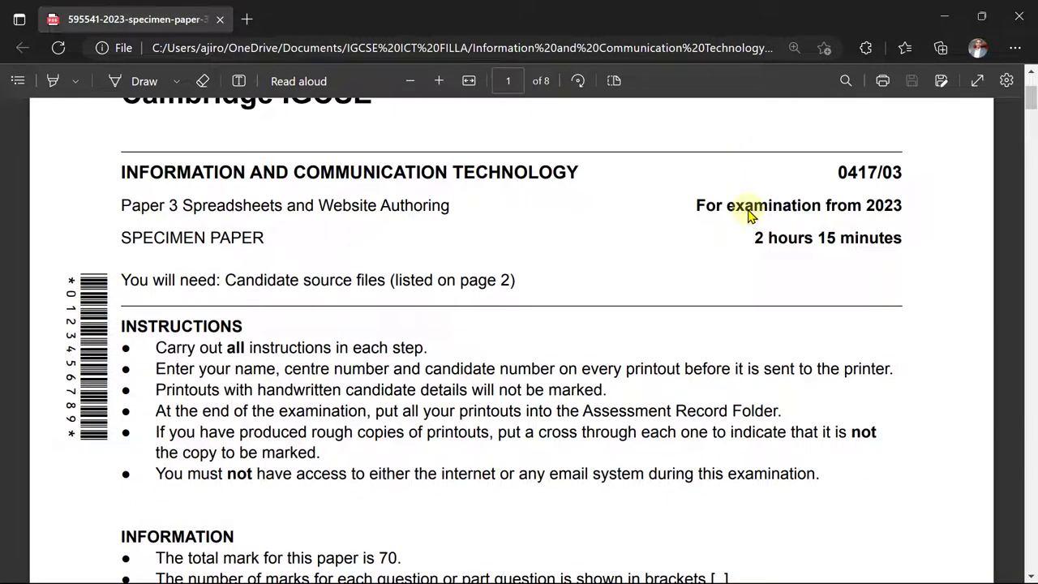
scroll(750, 214, down, 2)
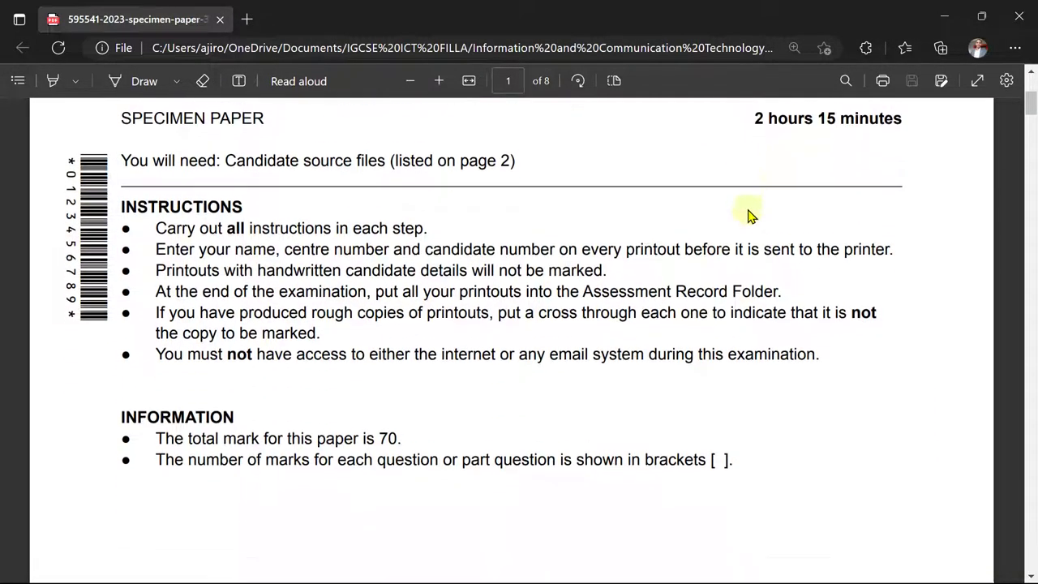
scroll(749, 215, down, 15)
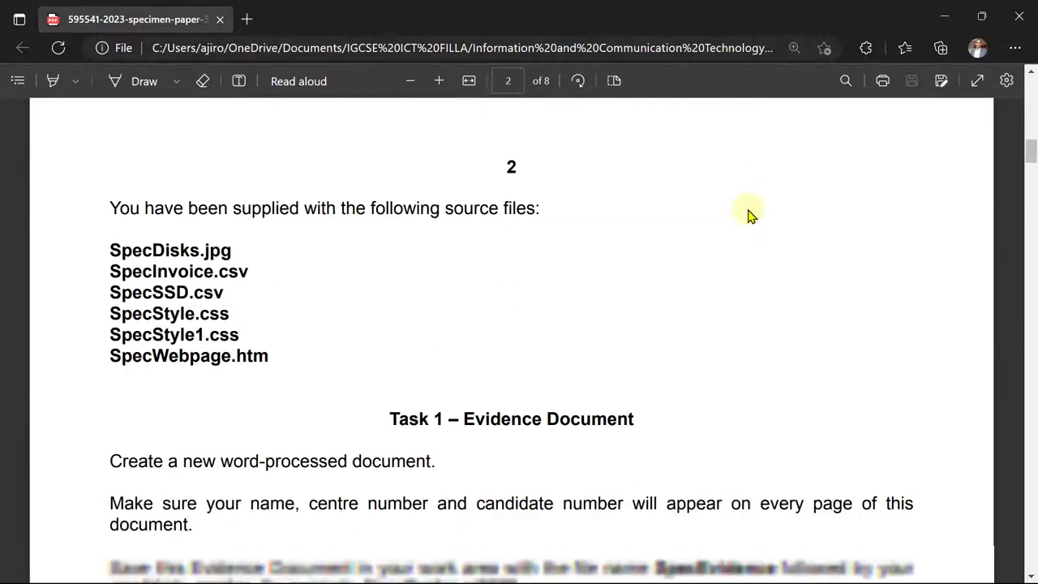
scroll(749, 215, down, 1)
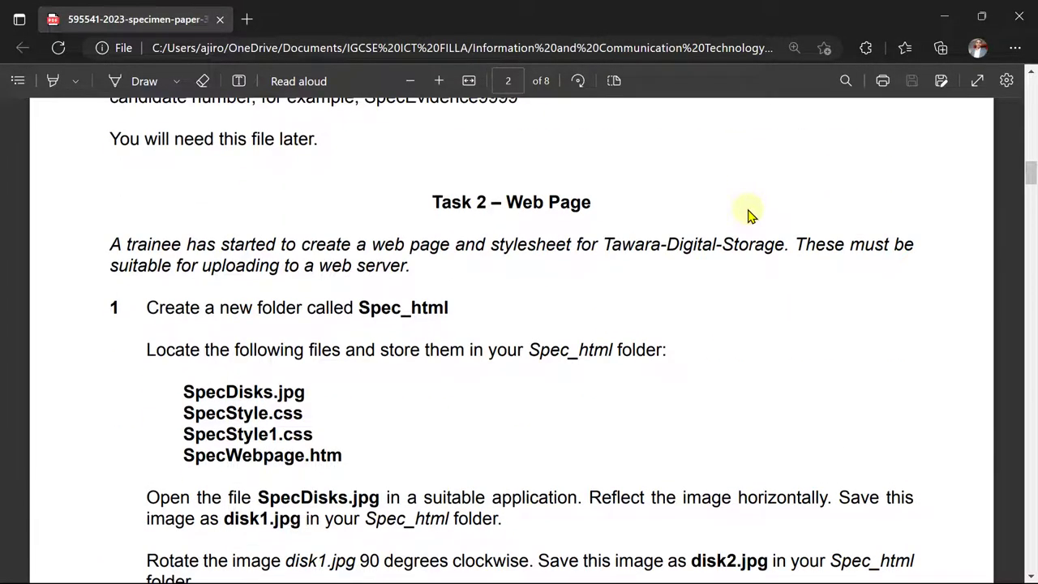
scroll(749, 215, down, 10)
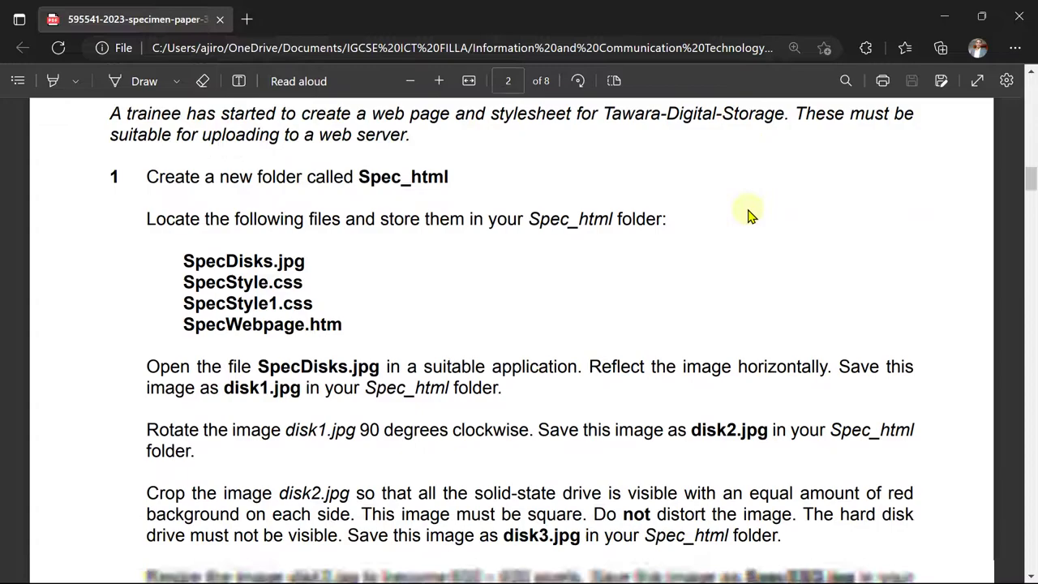
scroll(749, 215, down, 15)
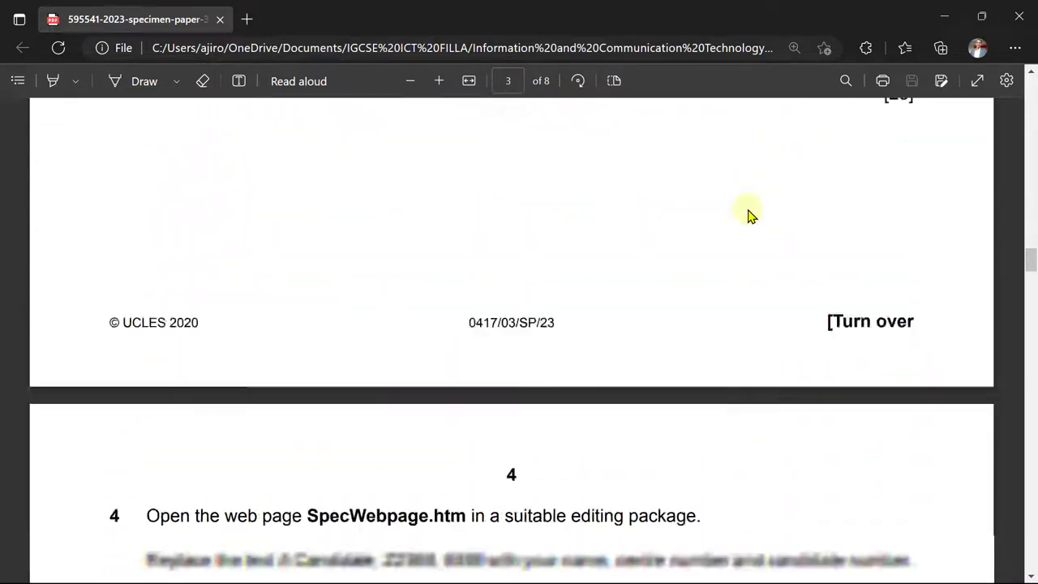
scroll(750, 215, down, 6)
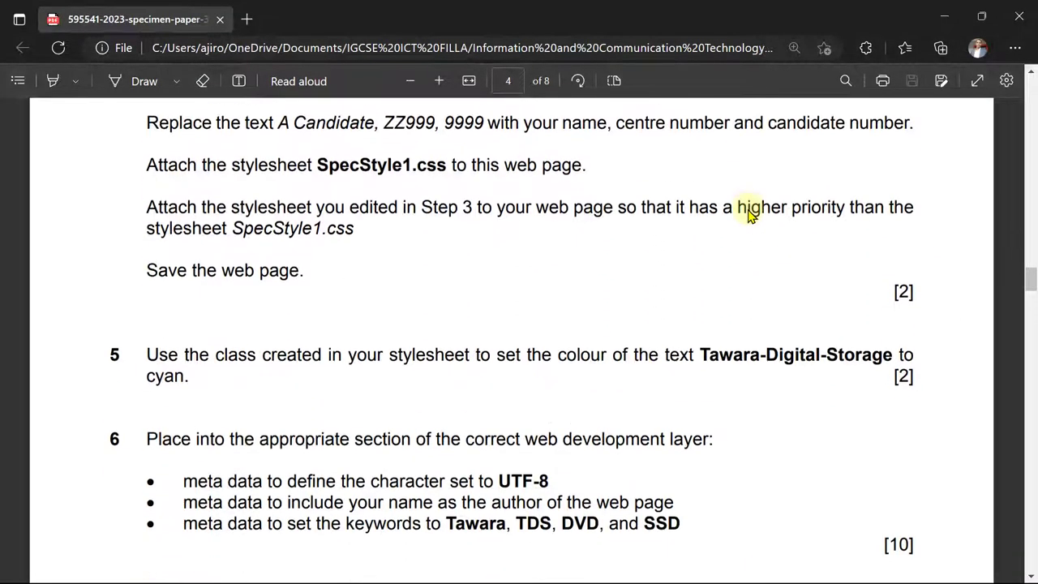
scroll(750, 215, down, 6)
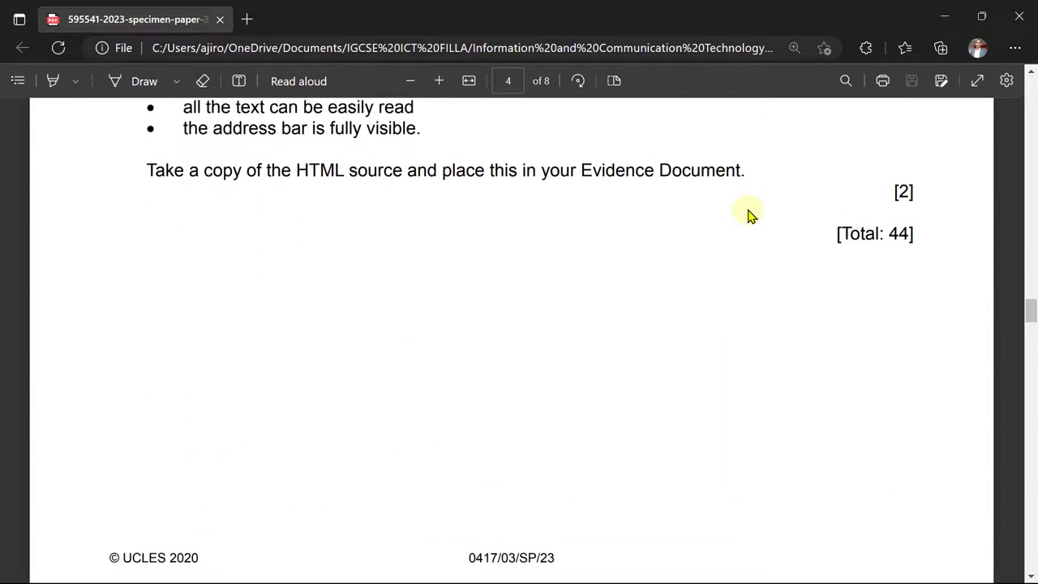
scroll(749, 215, down, 8)
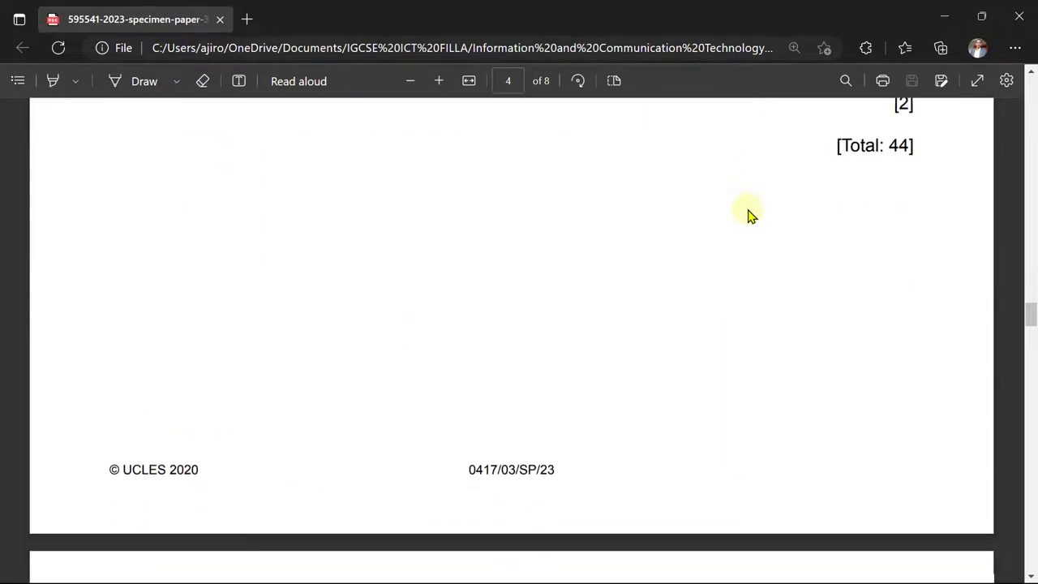
scroll(749, 215, down, 1)
scroll(749, 215, up, 1)
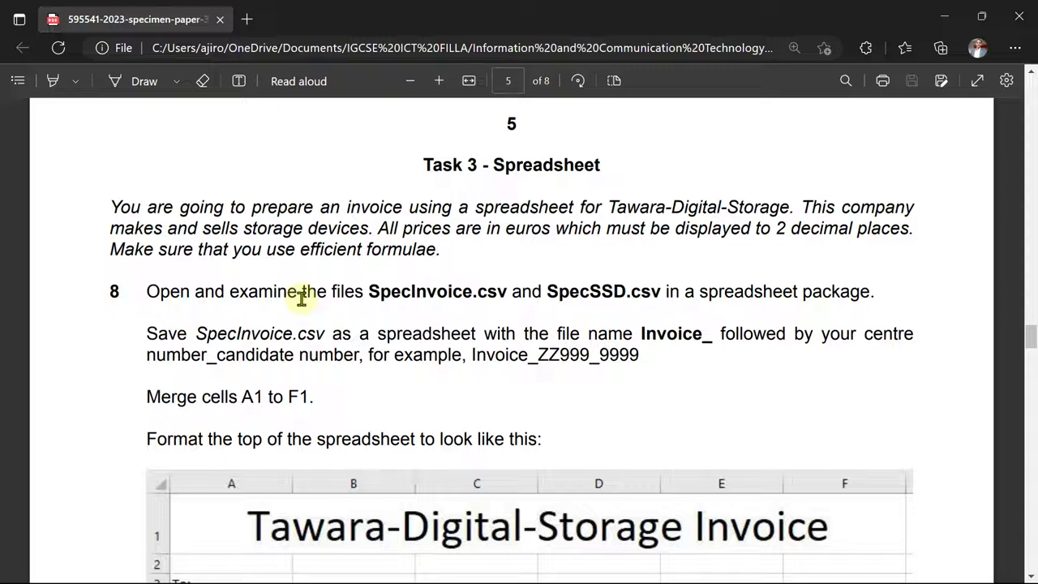
scroll(301, 297, down, 2)
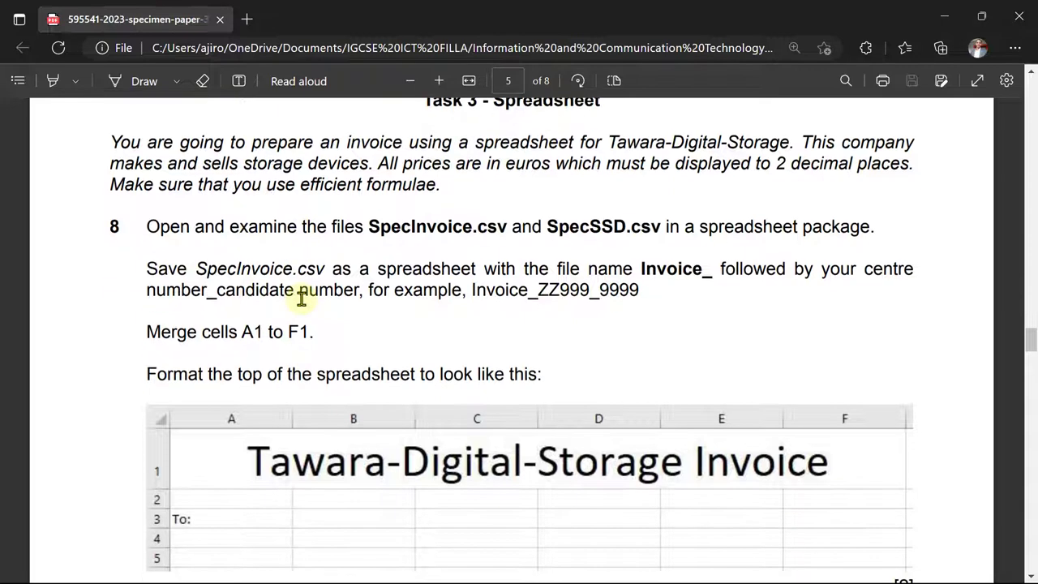
mouse_move(454, 583)
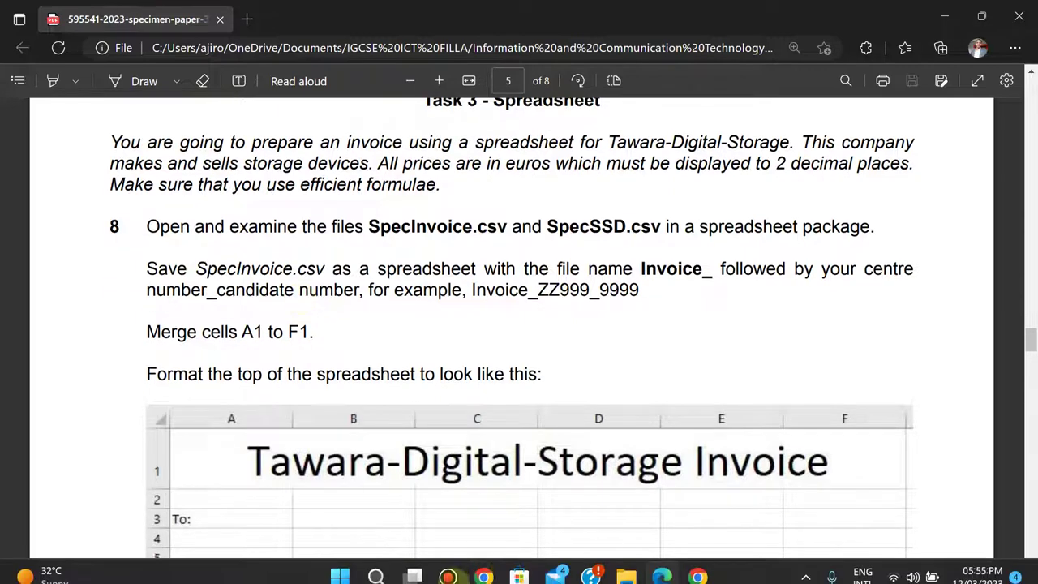
- Open SpecInvoice.csv in Excel from the 0417_y23_ss_3 supporting-files folder
click(626, 574)
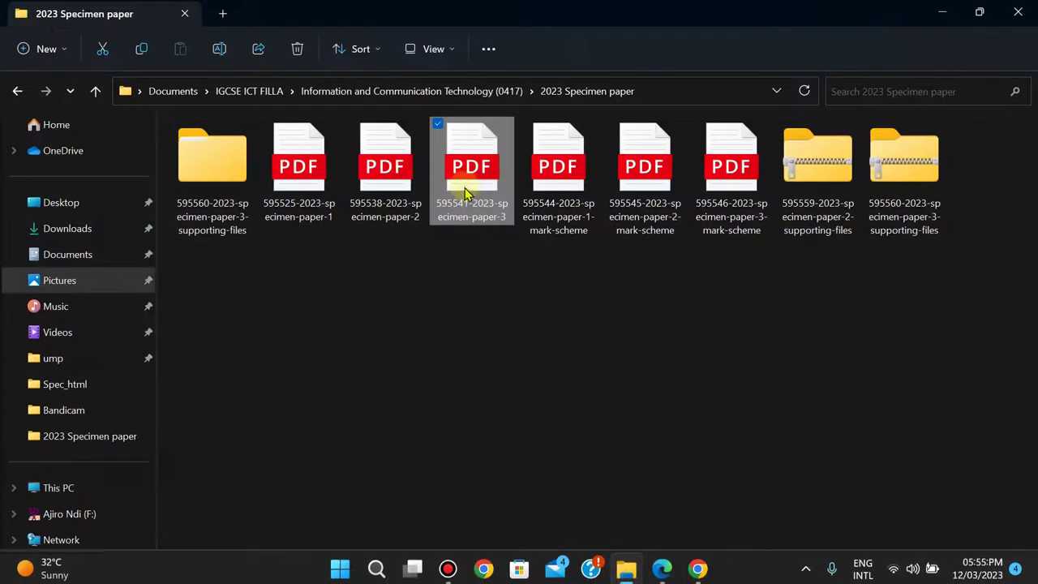
double_click(197, 192)
double_click(197, 192)
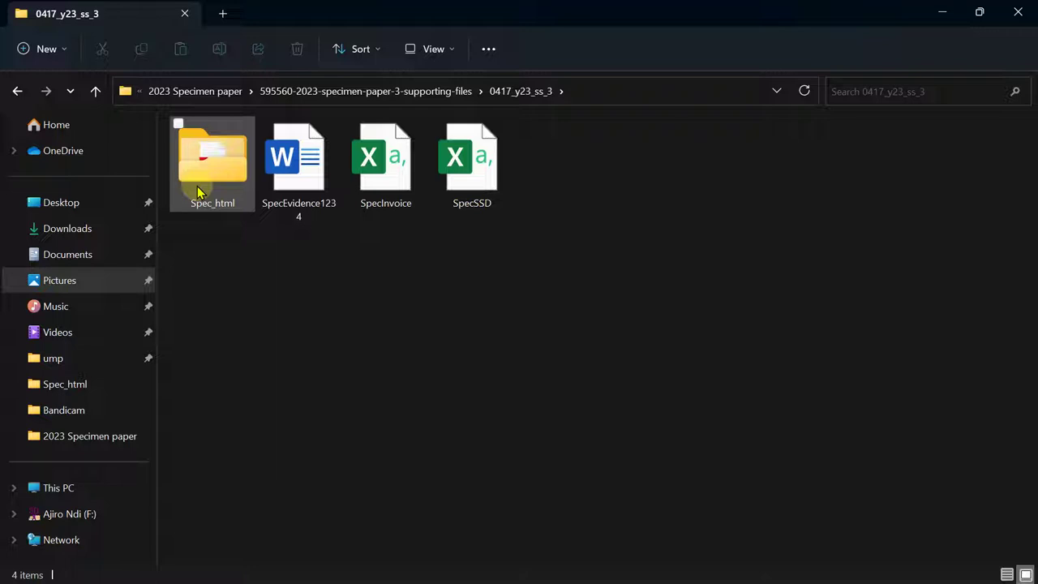
double_click(375, 158)
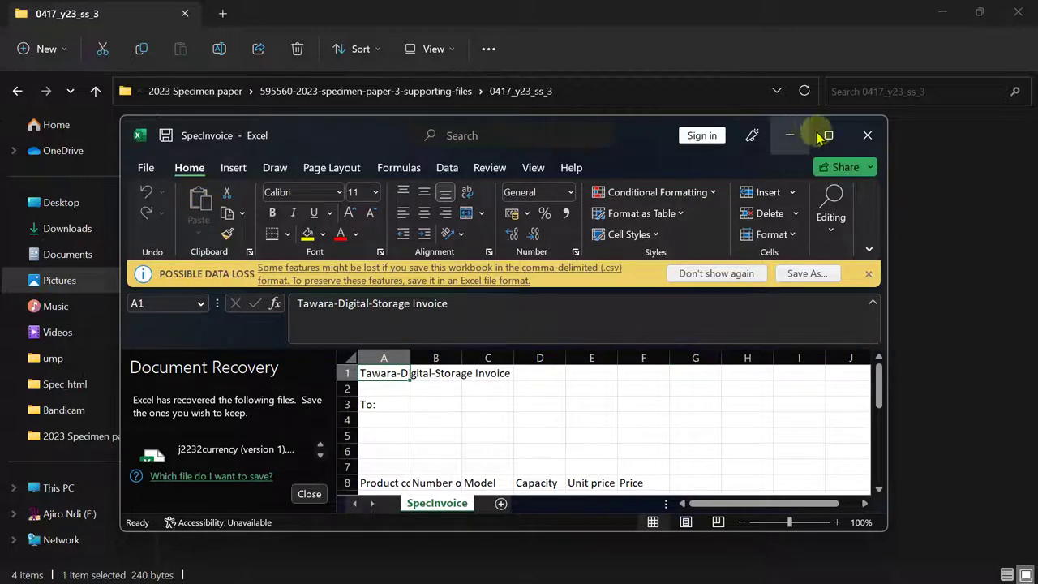
- Maximize Excel, close the Document Recovery panel, and open SpecSSD from File Explorer
click(827, 138)
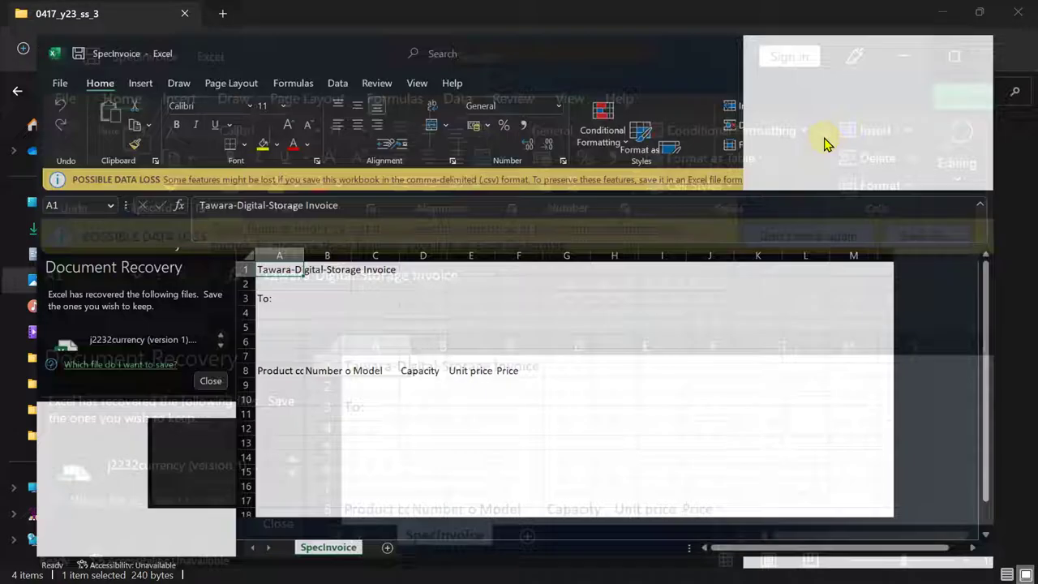
click(189, 554)
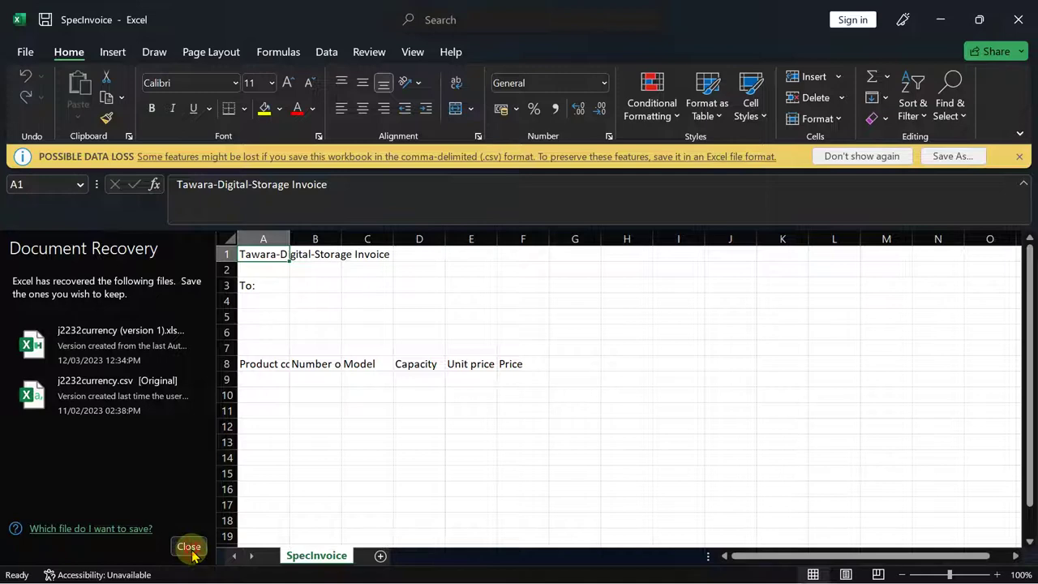
click(384, 272)
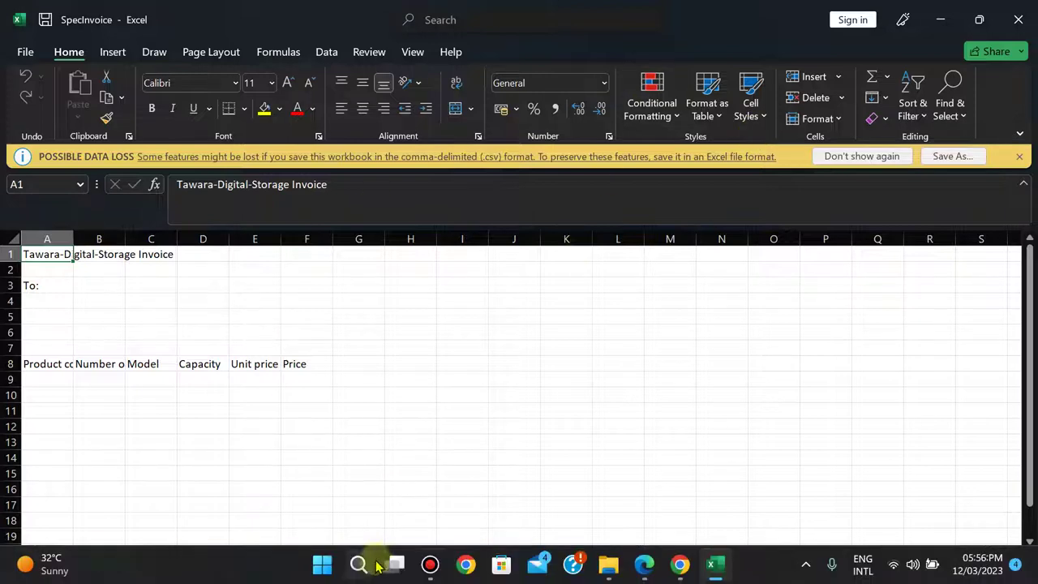
click(608, 564)
double_click(469, 169)
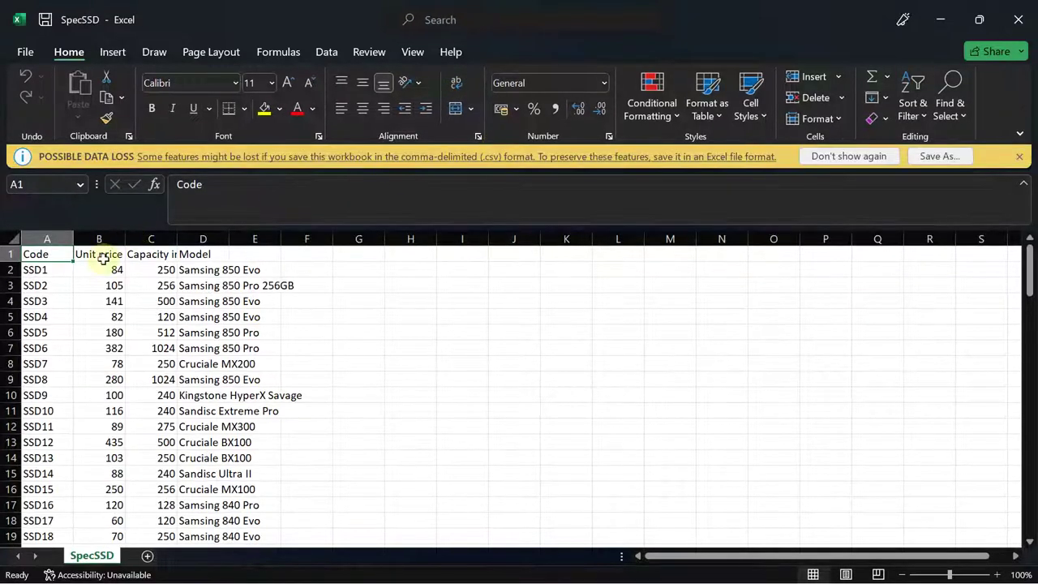
- Autofit columns A to D so codes, unit prices, capacities and model names show fully
double_click(73, 239)
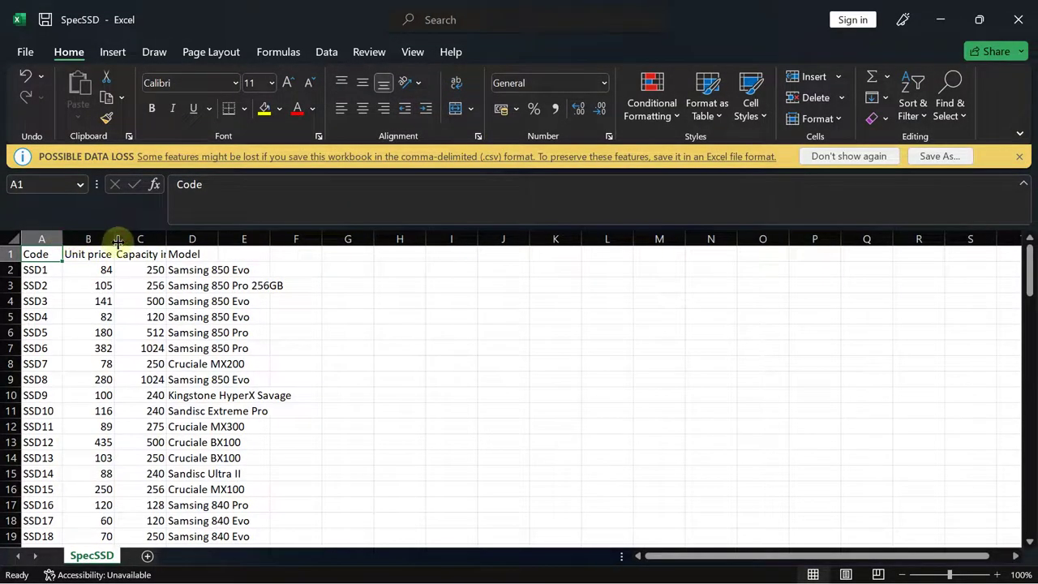
double_click(116, 239)
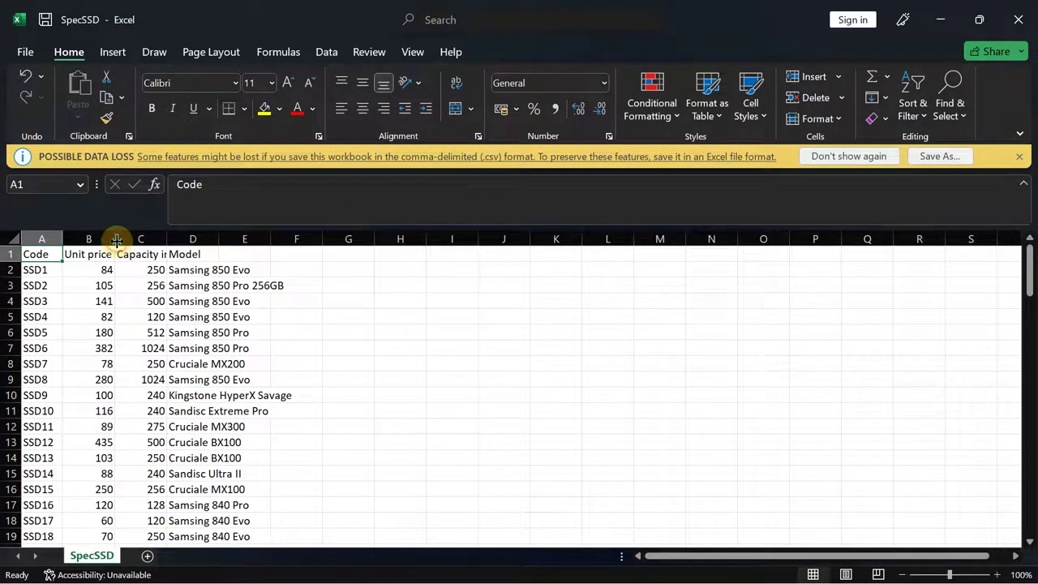
double_click(167, 239)
click(240, 237)
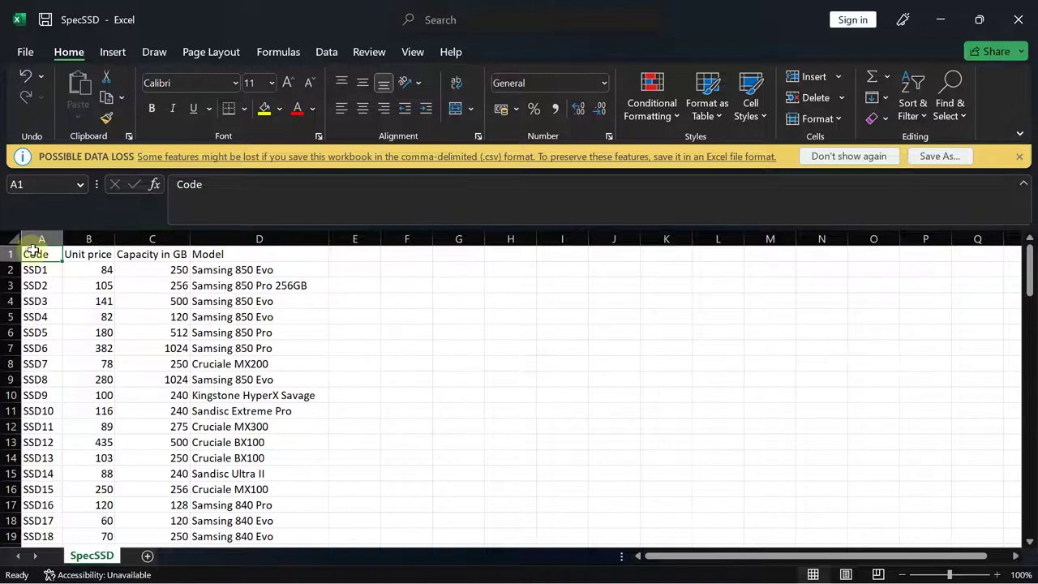
- Copy cells A1:D11 containing the headings and first ten SSD rows
drag(30, 252, 221, 414)
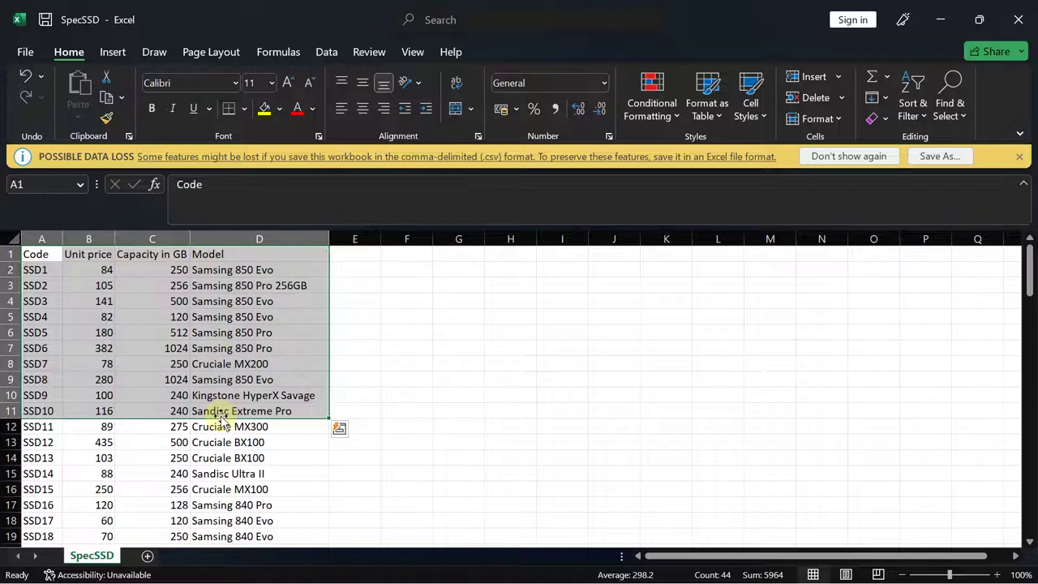
key(ctrl+c)
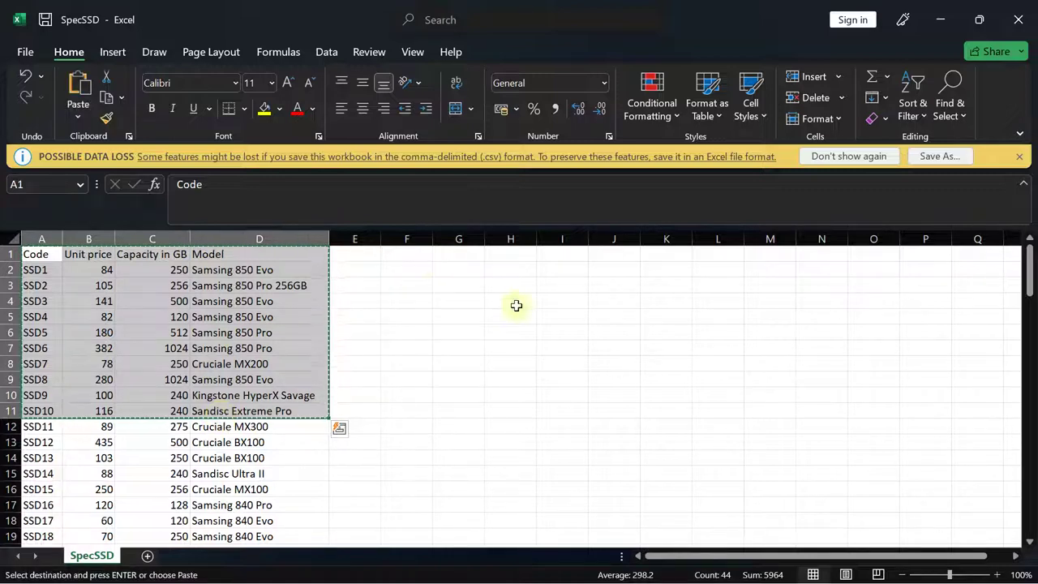
click(401, 256)
- Paste Special the SSD data into F1 with Transpose, then autofit column F
right_click(403, 258)
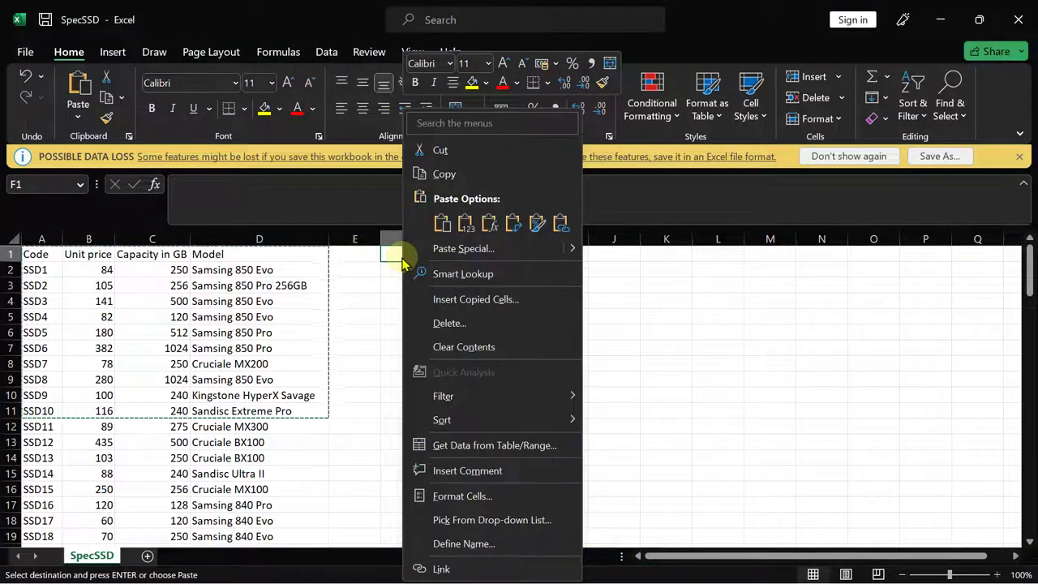
click(480, 249)
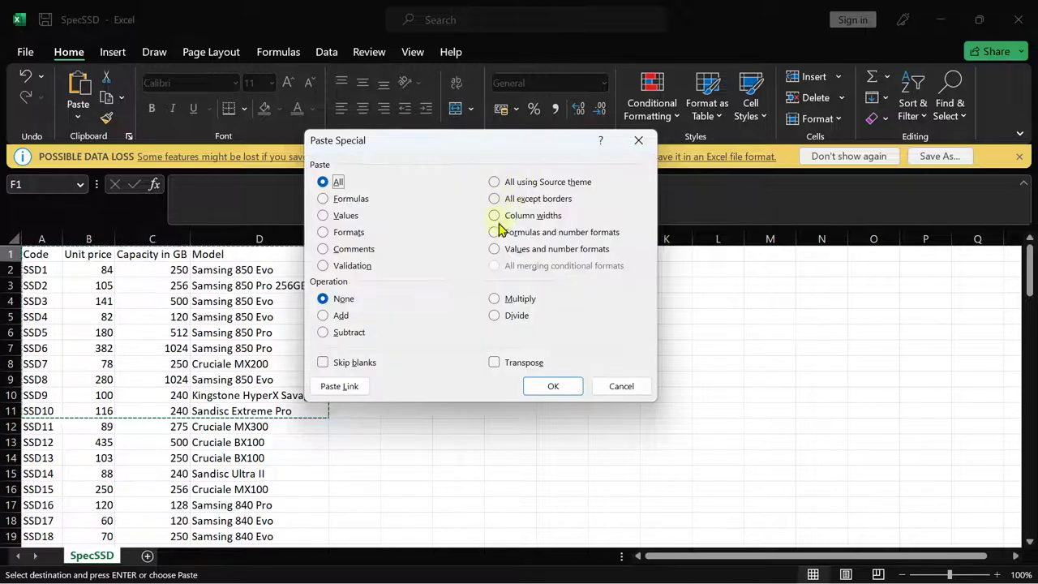
click(502, 363)
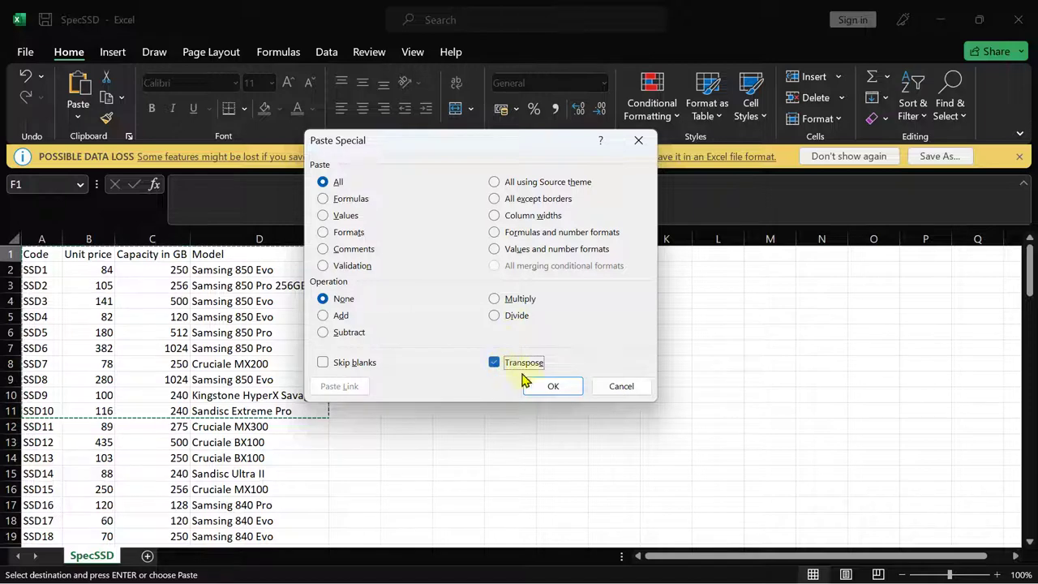
click(528, 382)
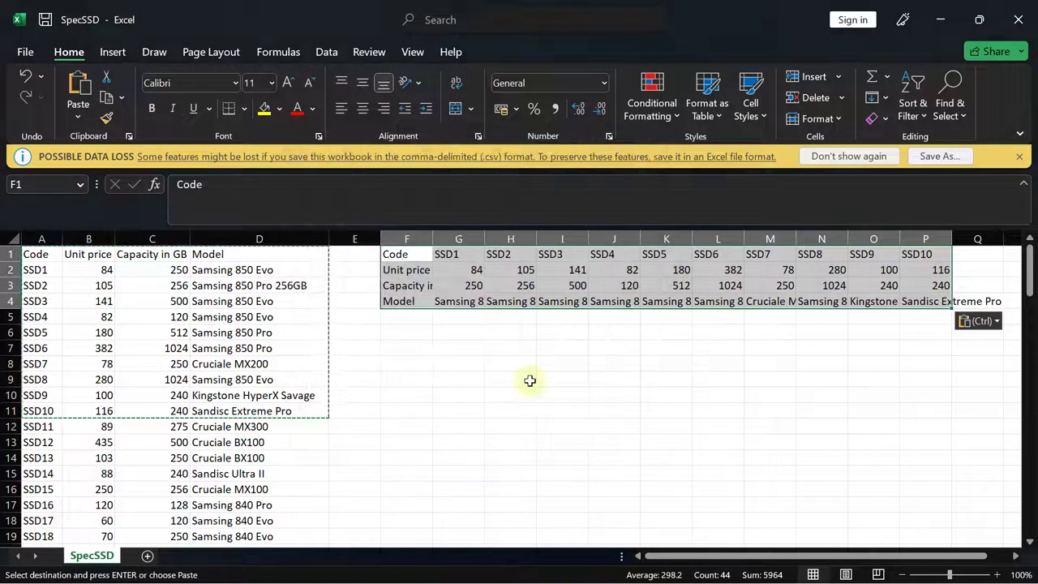
double_click(435, 237)
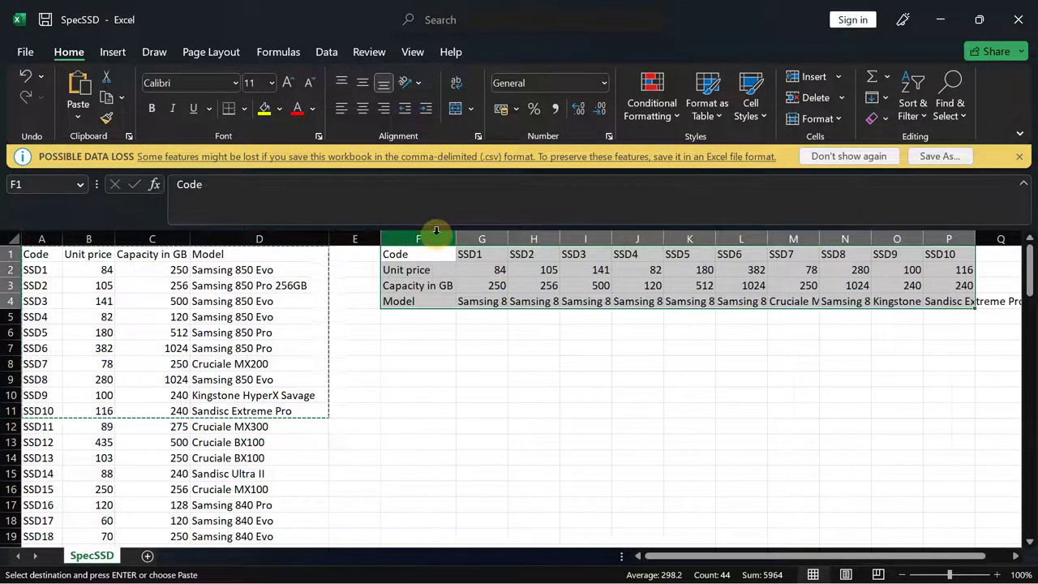
- Widen columns G and H to fit the Samsing 850 Evo and 850 Pro 256GB names
double_click(508, 236)
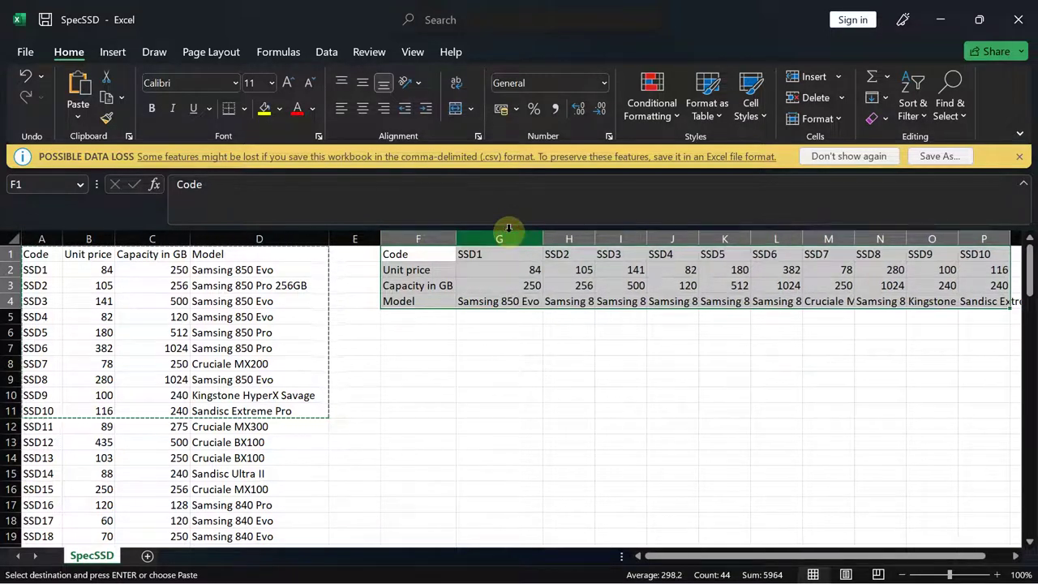
click(396, 237)
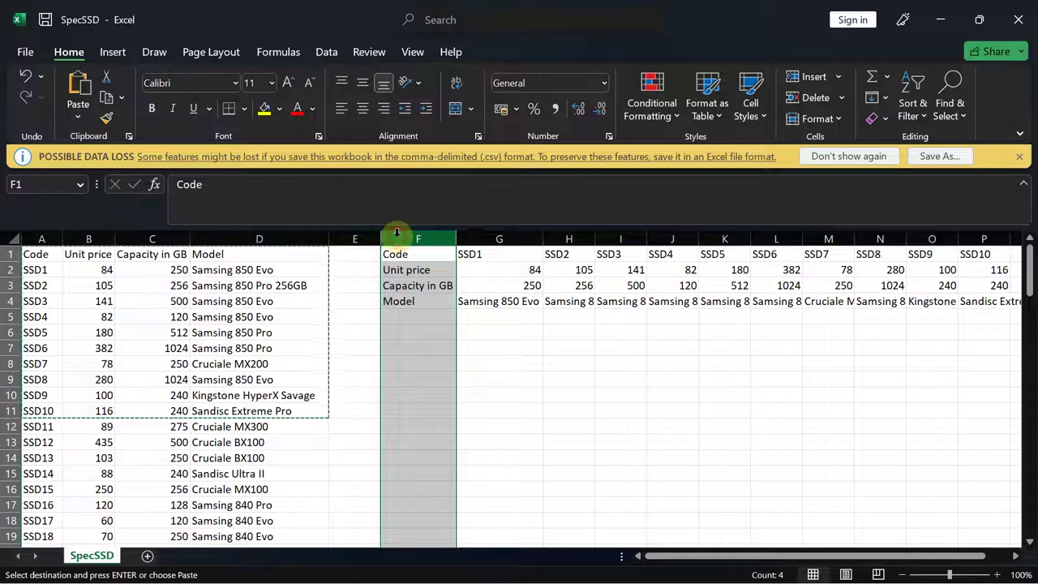
click(471, 239)
click(401, 236)
click(555, 332)
drag(411, 253, 412, 302)
key(ctrl+shift+Right)
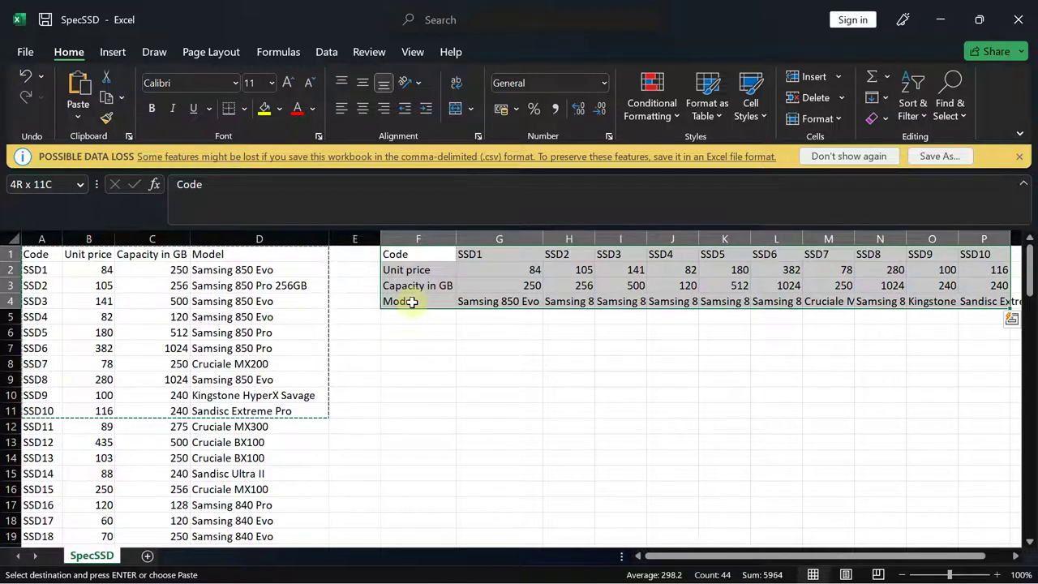
key(ctrl+q)
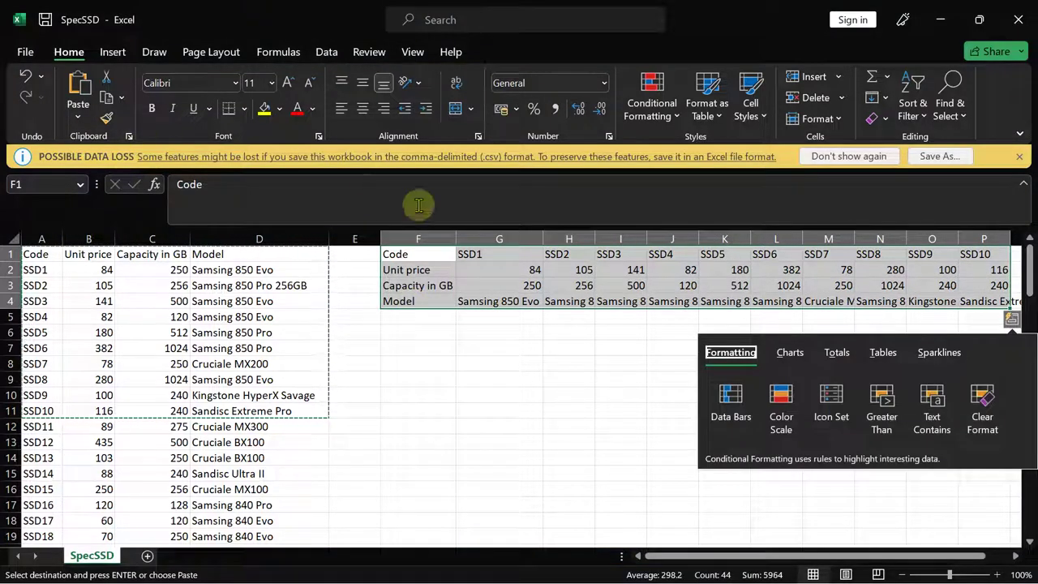
key(Escape)
click(456, 236)
drag(540, 239, 540, 238)
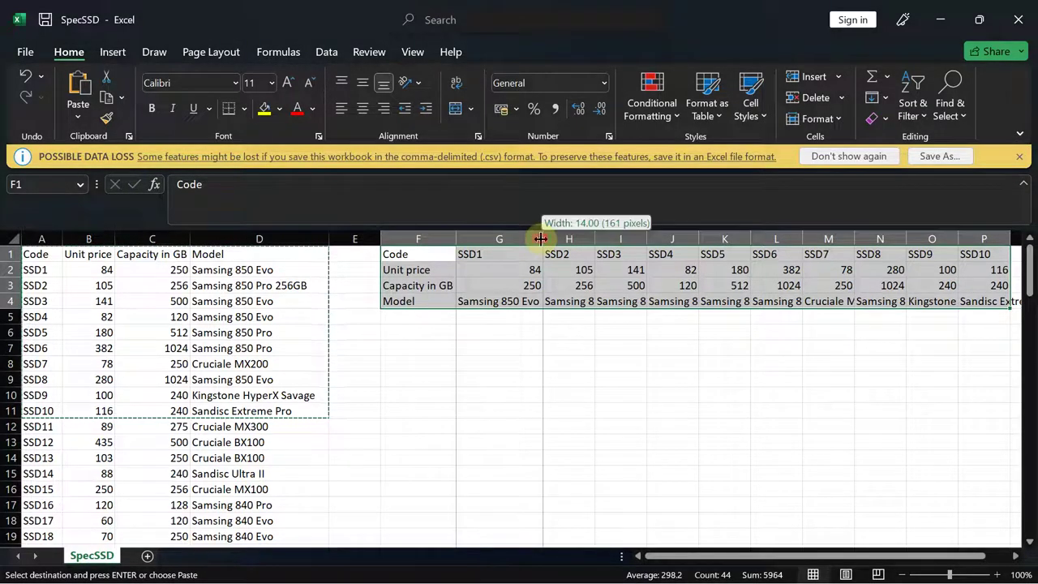
double_click(595, 236)
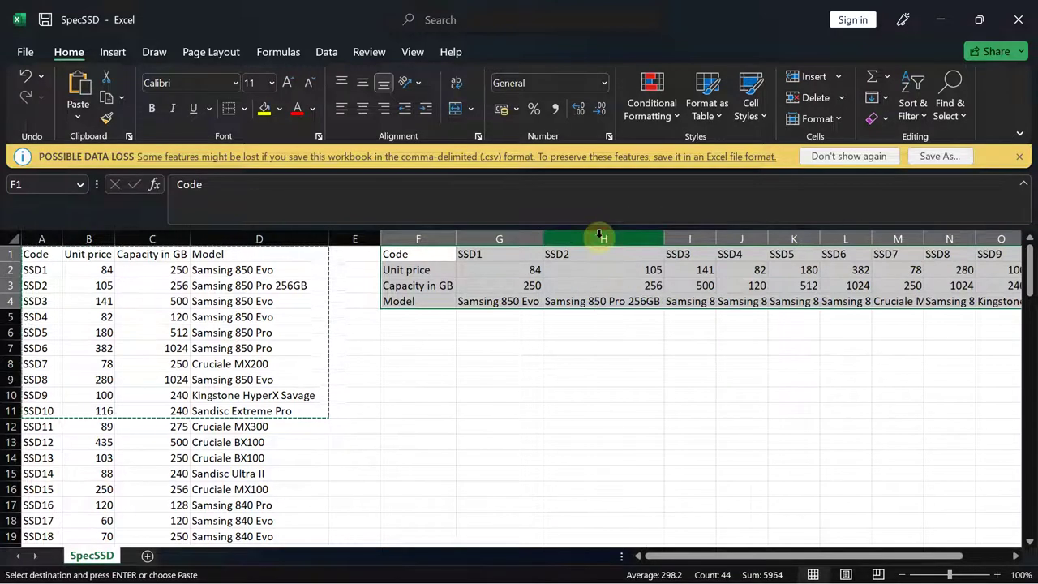
click(922, 385)
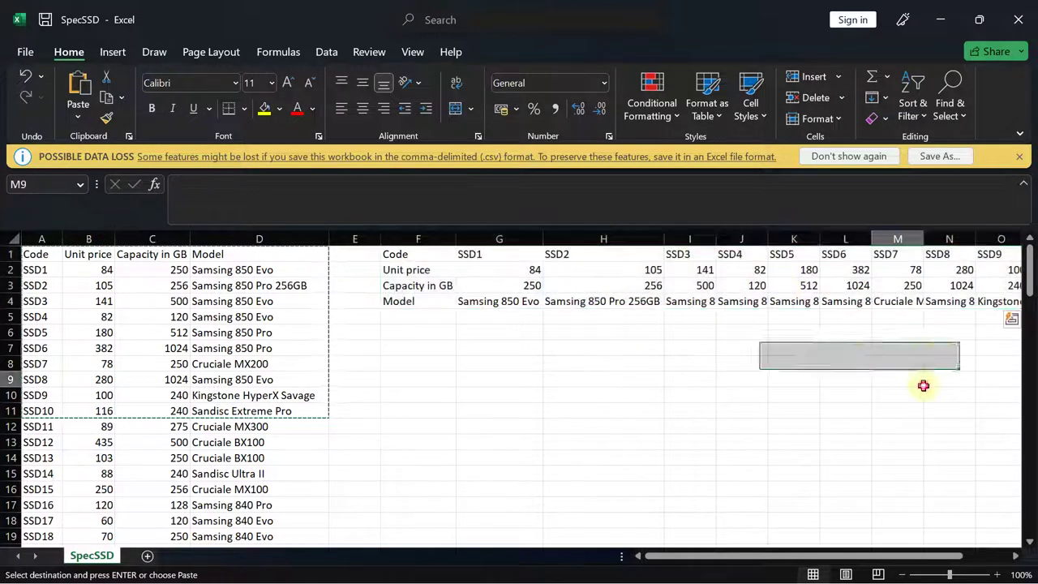
- Select the transposed block F1:P4 and delete its contents
drag(705, 555, 801, 555)
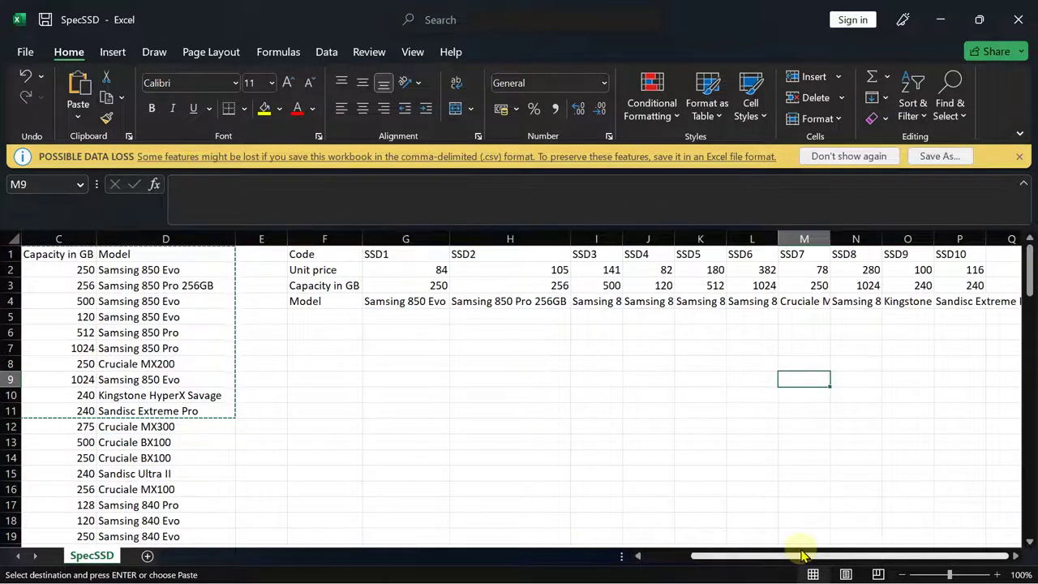
click(986, 237)
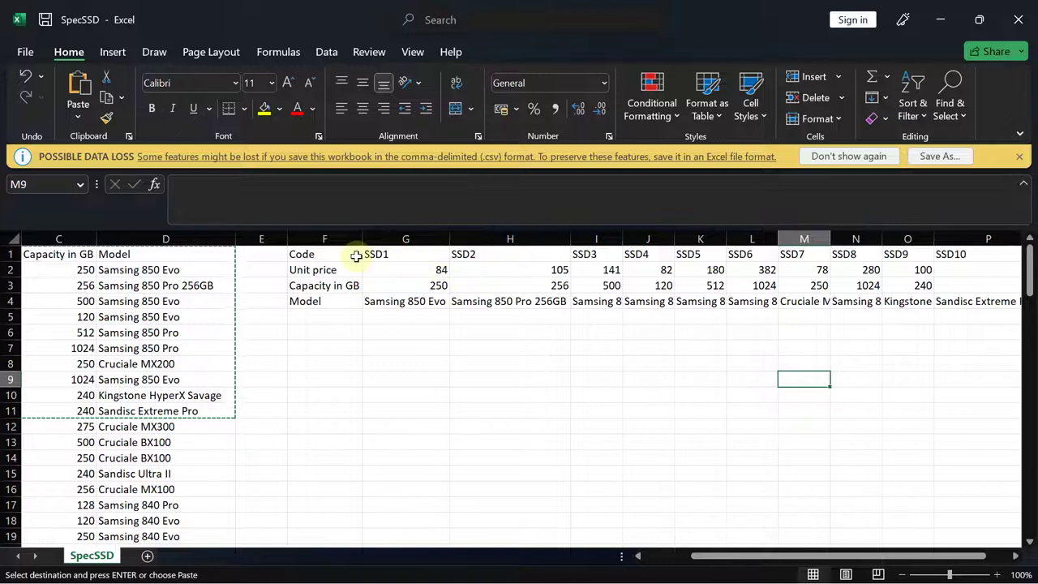
click(299, 254)
drag(299, 253, 999, 296)
key(Delete)
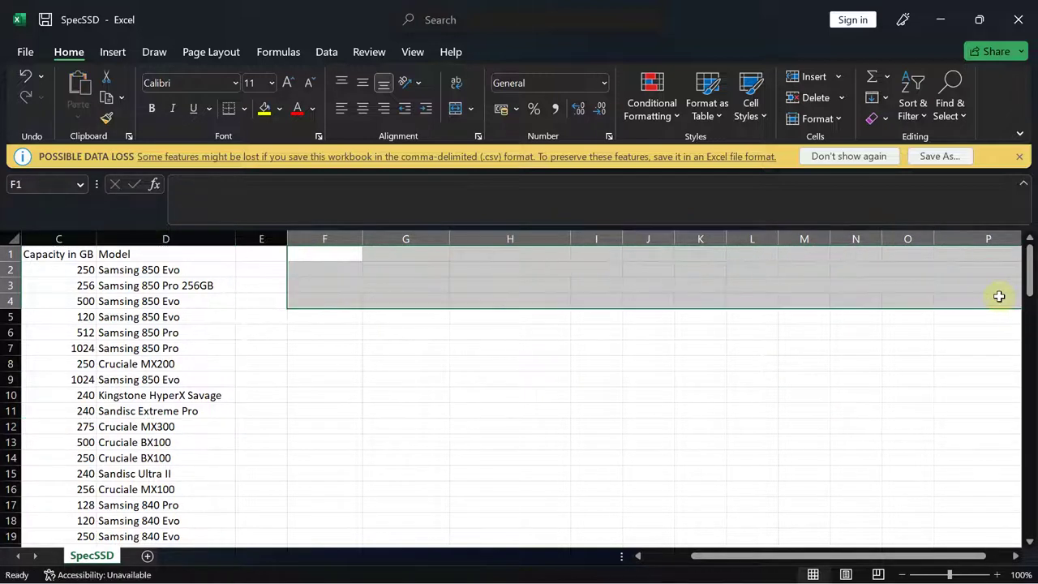
click(424, 331)
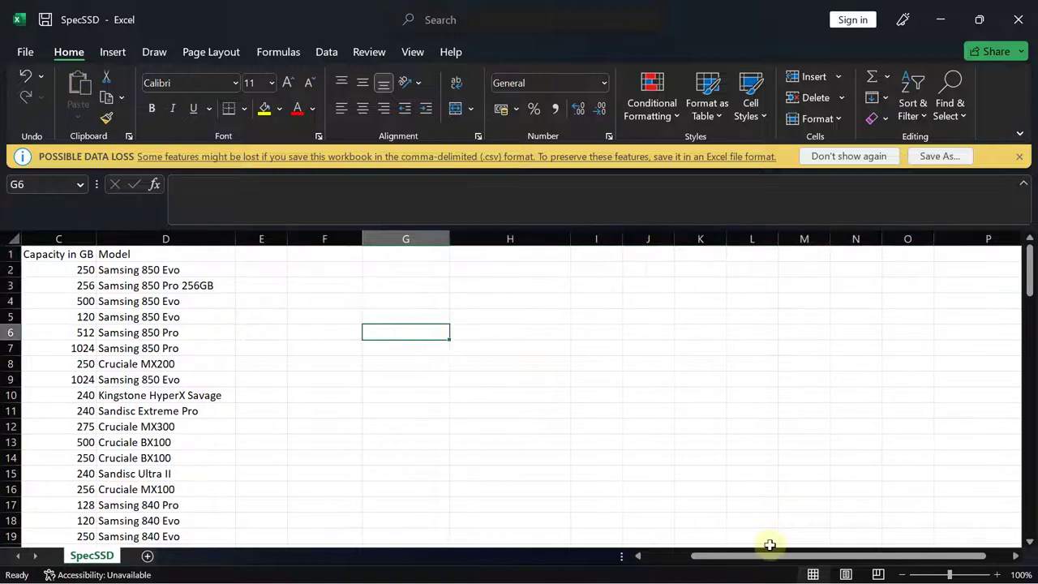
drag(759, 561, 598, 560)
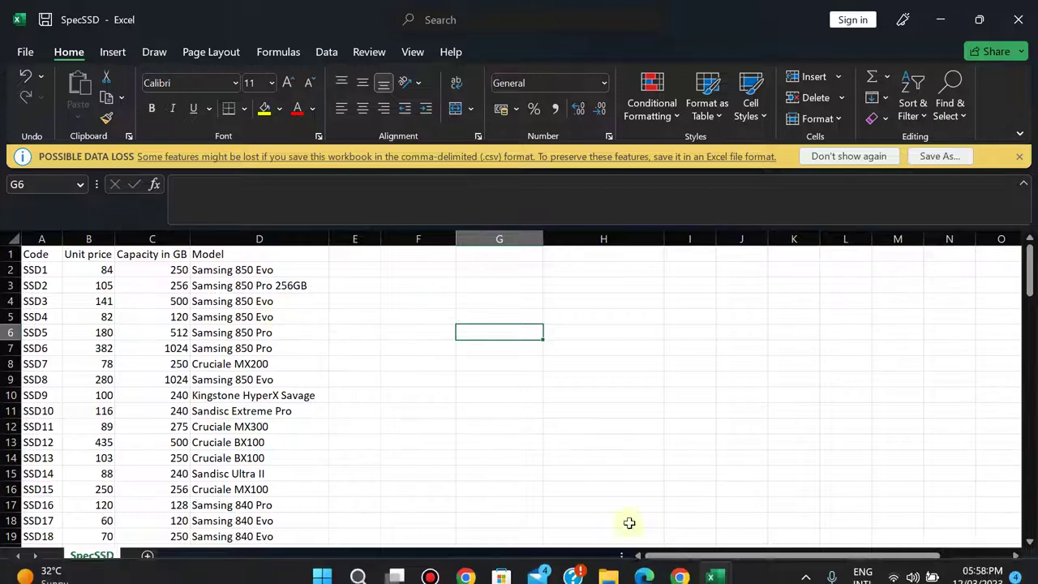
- Copy the file-name prefix Invoice_ from question 8 in the exam paper PDF
click(643, 563)
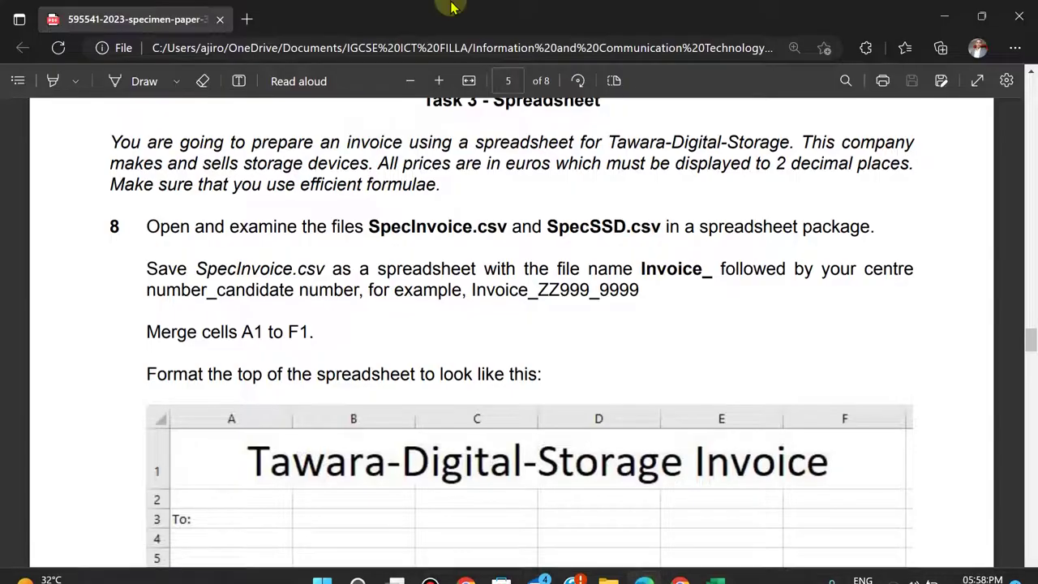
scroll(459, 513, down, 1)
scroll(459, 512, up, 1)
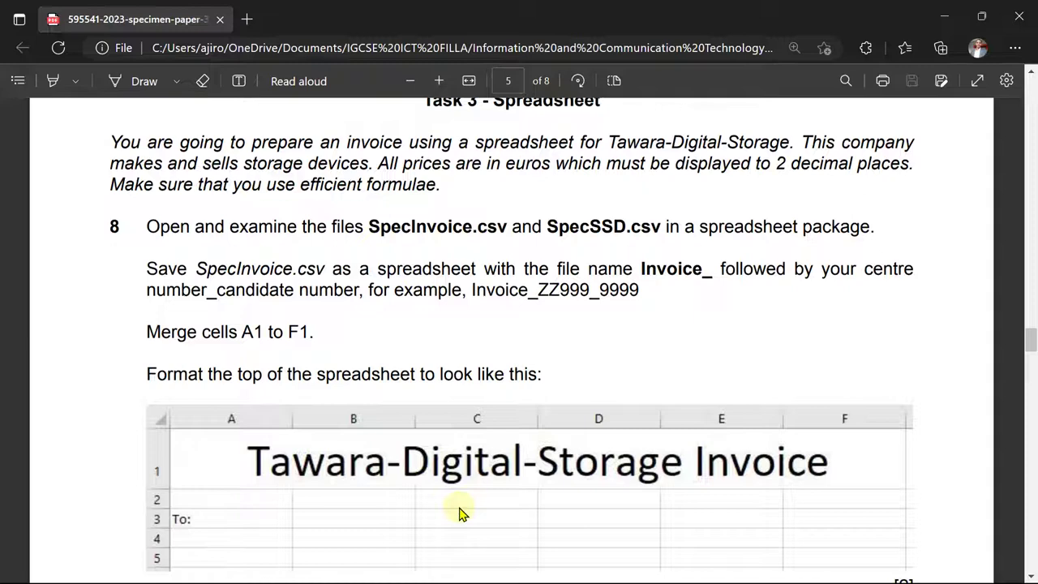
mouse_move(661, 571)
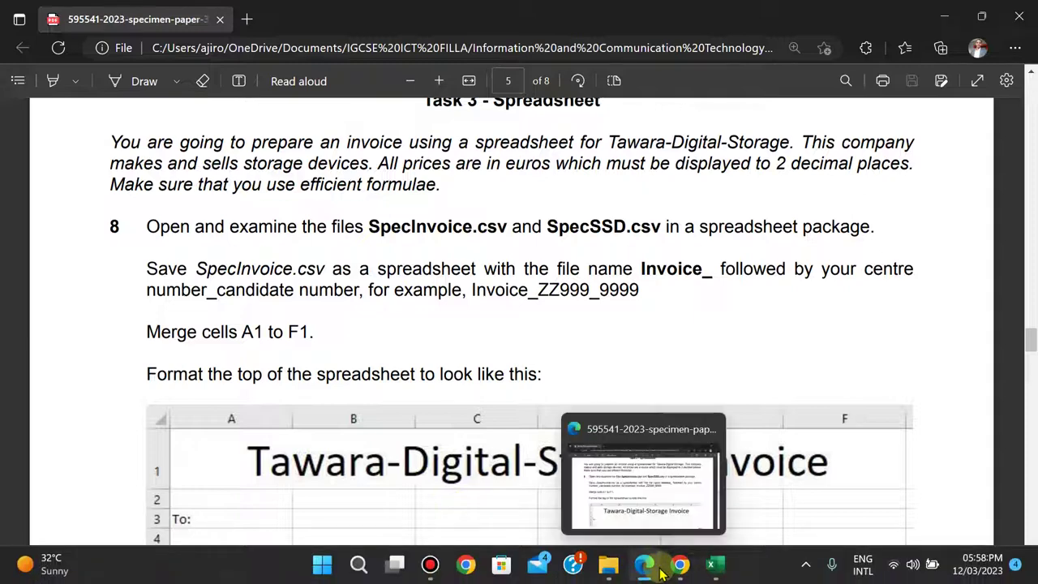
mouse_move(712, 568)
click(772, 505)
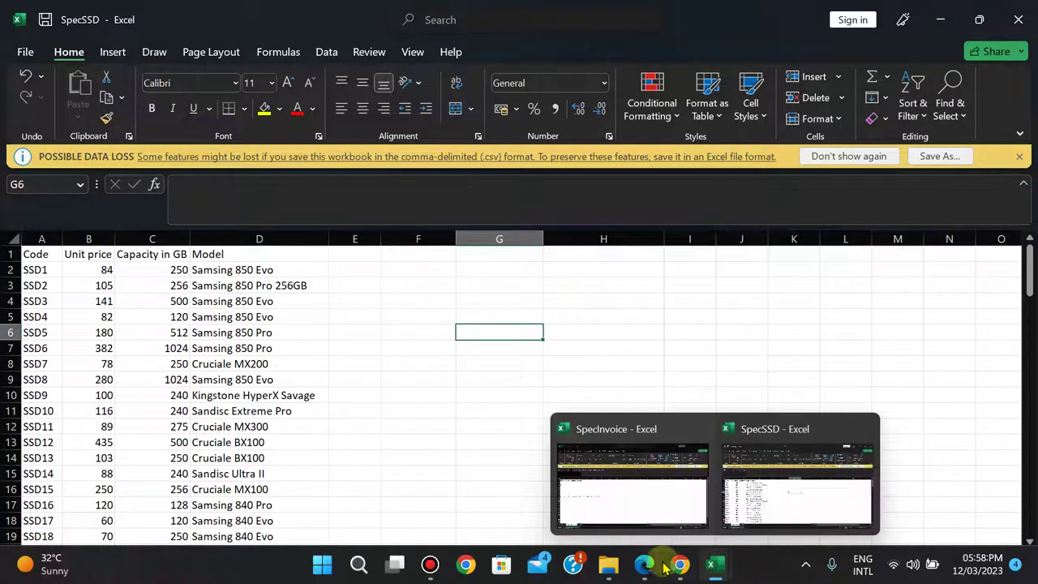
click(645, 565)
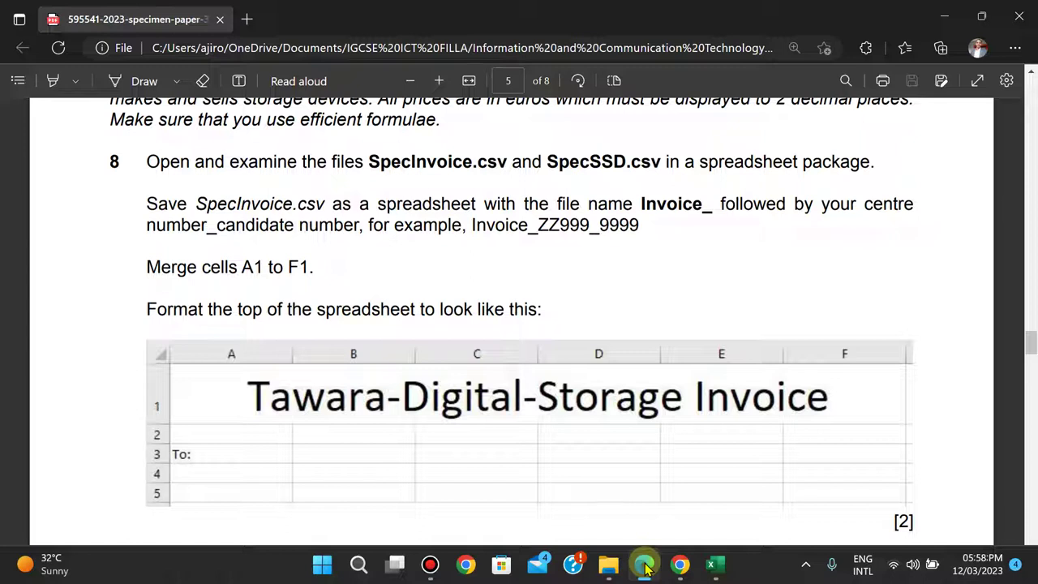
click(642, 202)
drag(665, 203, 715, 207)
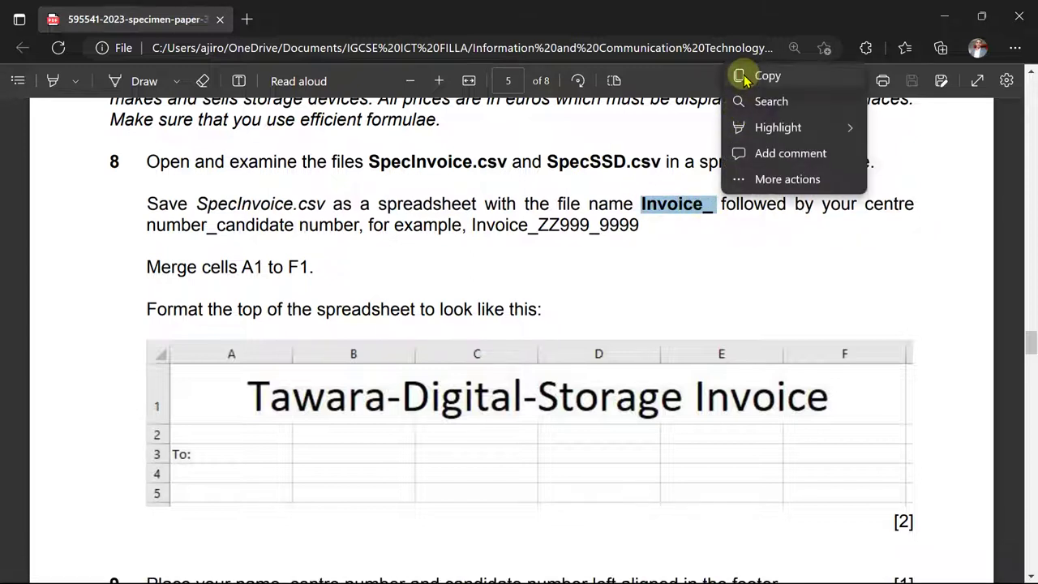
click(742, 77)
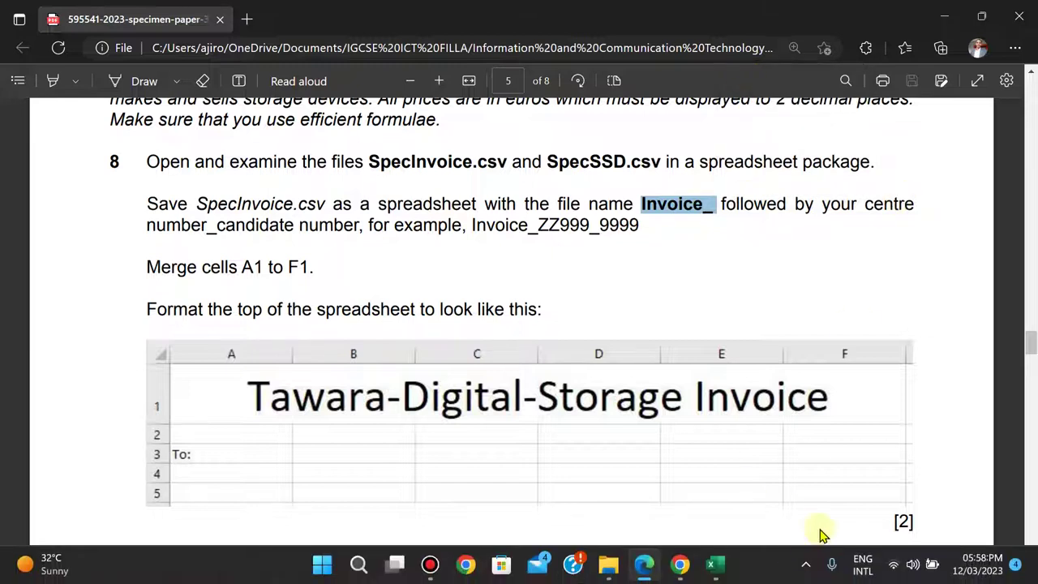
- Bring the SpecInvoice workbook to the front in Excel
mouse_move(734, 561)
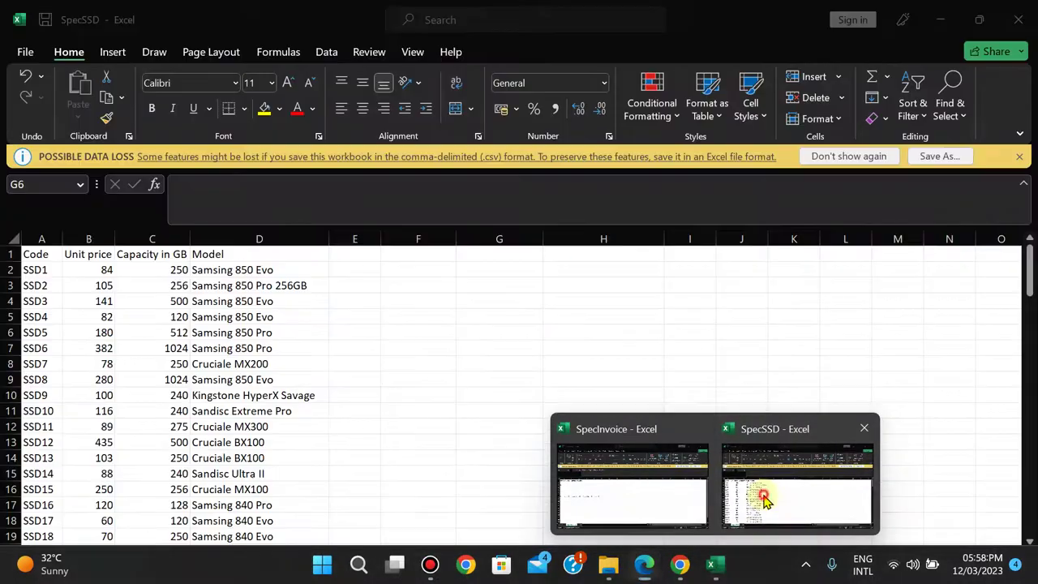
click(765, 494)
mouse_move(714, 562)
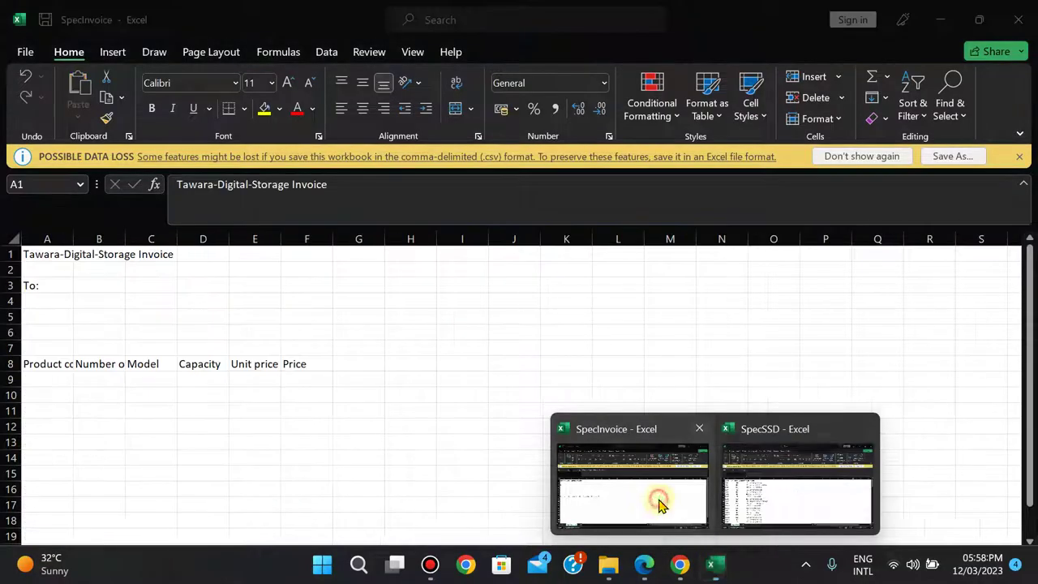
click(661, 508)
- Start Save As and browse from Documents to the 0417_y23_ss_3 supporting-files folder
click(21, 57)
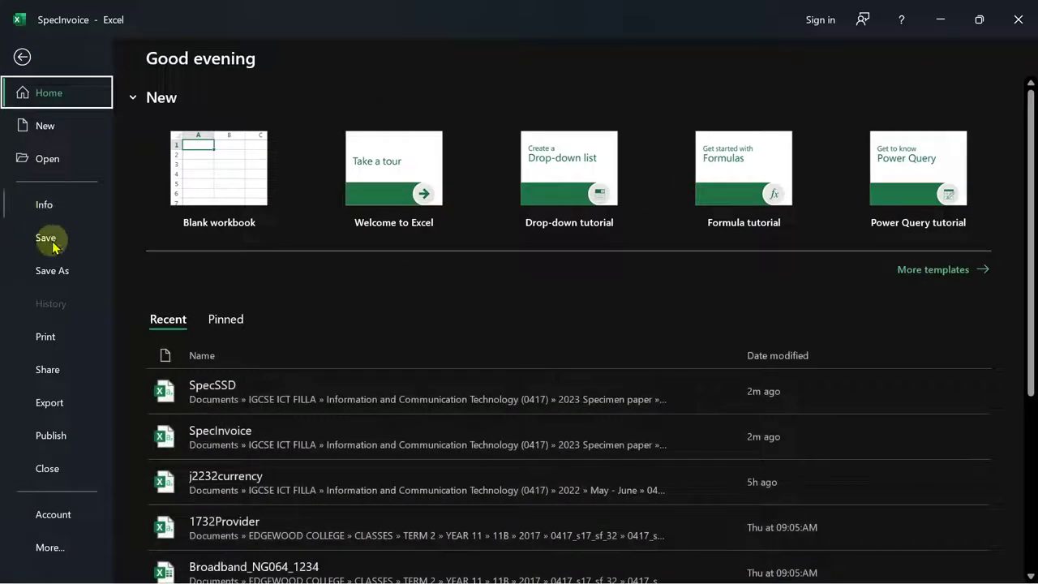
click(52, 269)
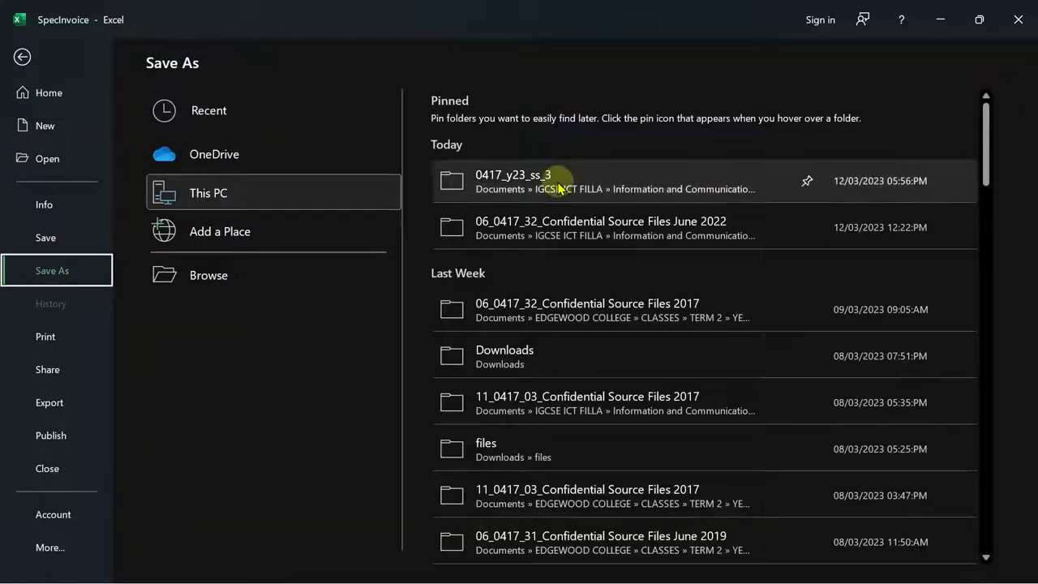
click(558, 188)
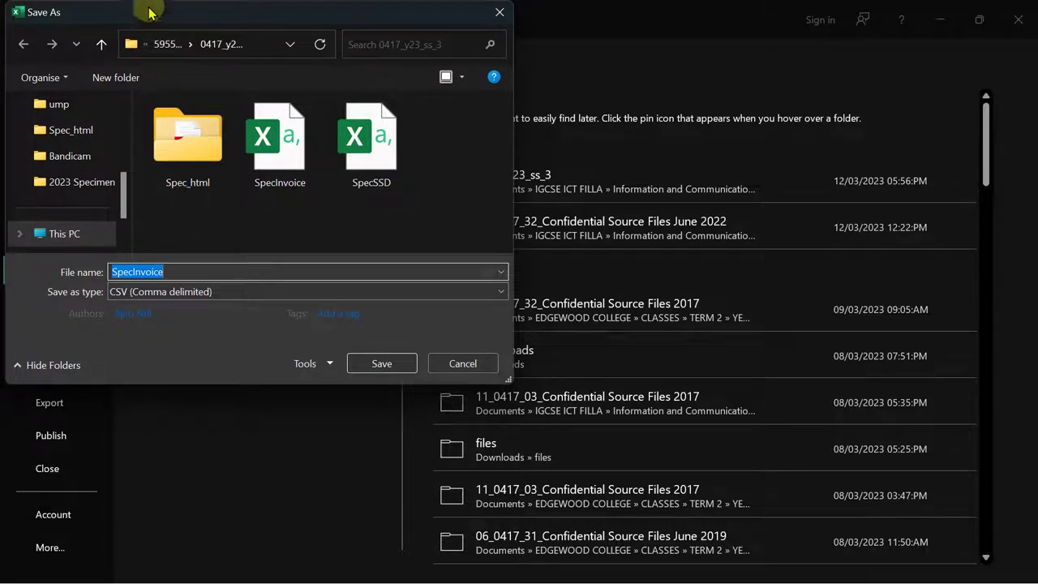
click(124, 118)
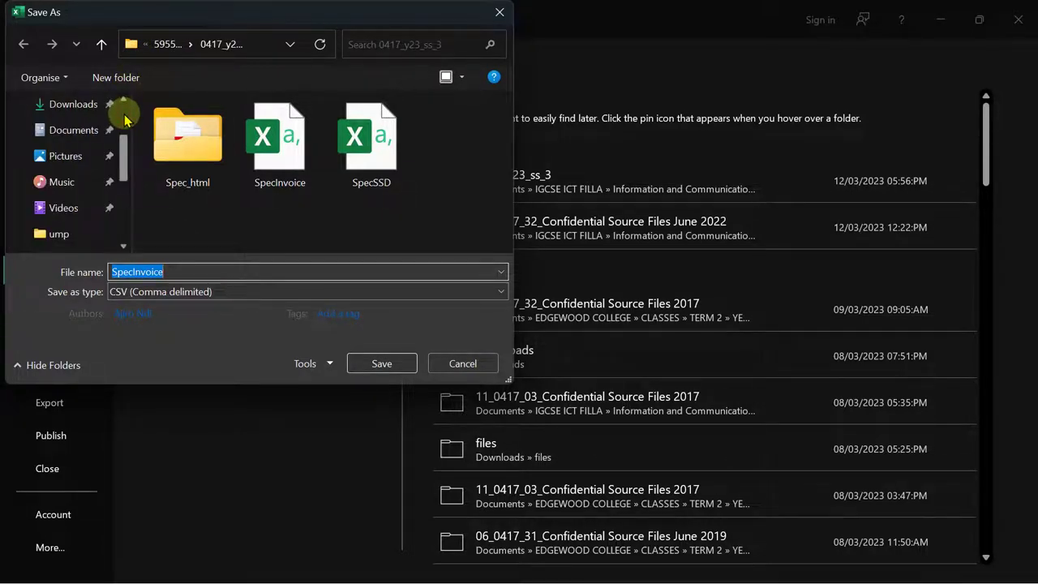
click(85, 133)
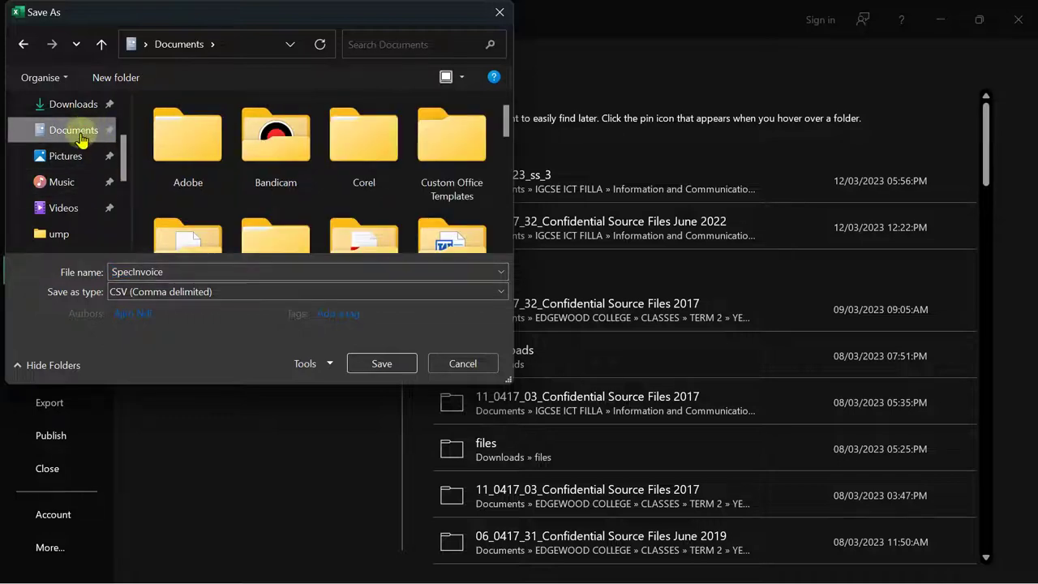
scroll(513, 200, down, 1)
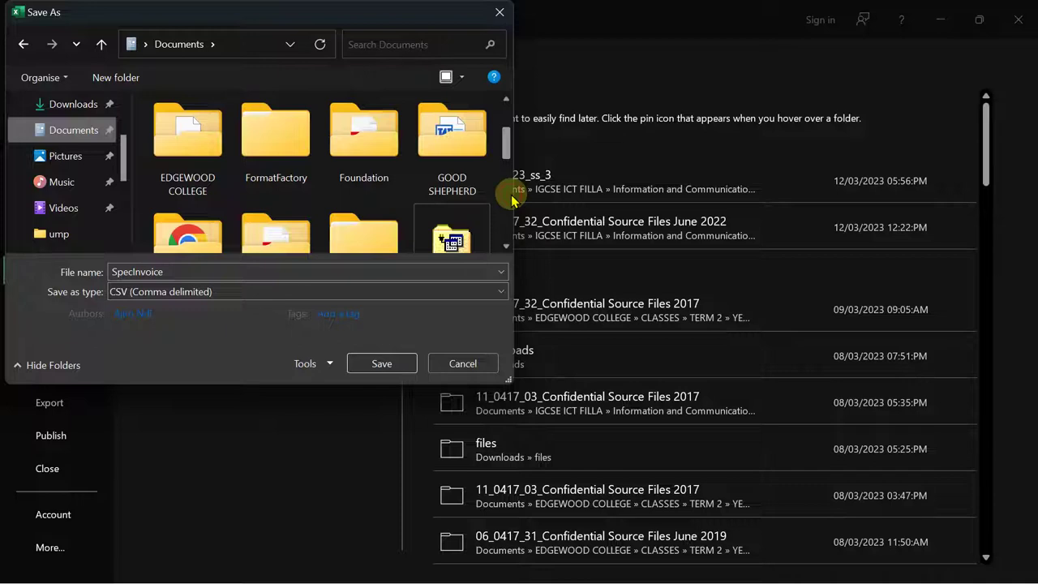
scroll(505, 202, down, 1)
scroll(310, 152, down, 2)
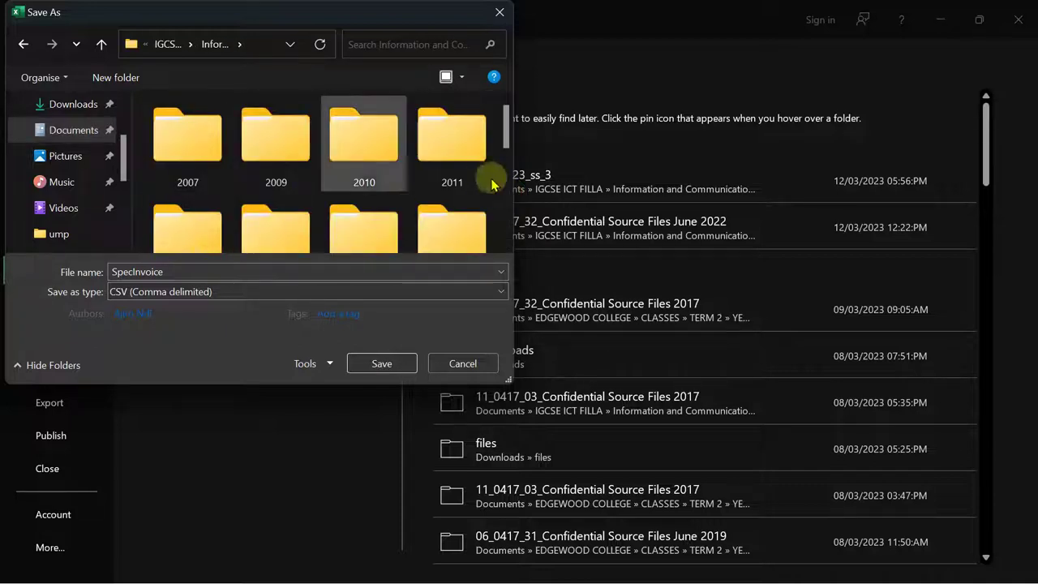
scroll(505, 204, down, 3)
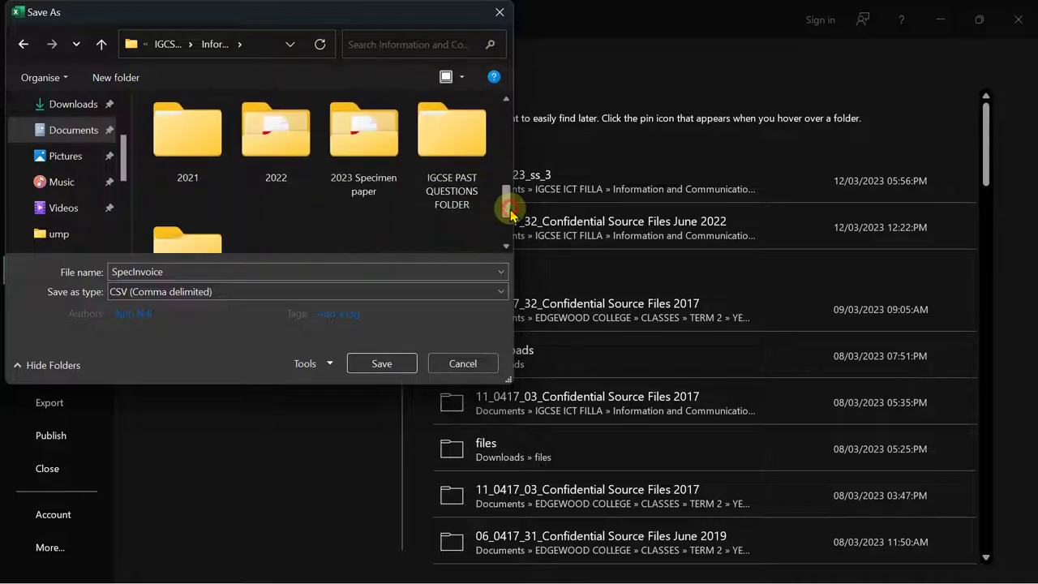
double_click(369, 146)
double_click(182, 169)
double_click(193, 160)
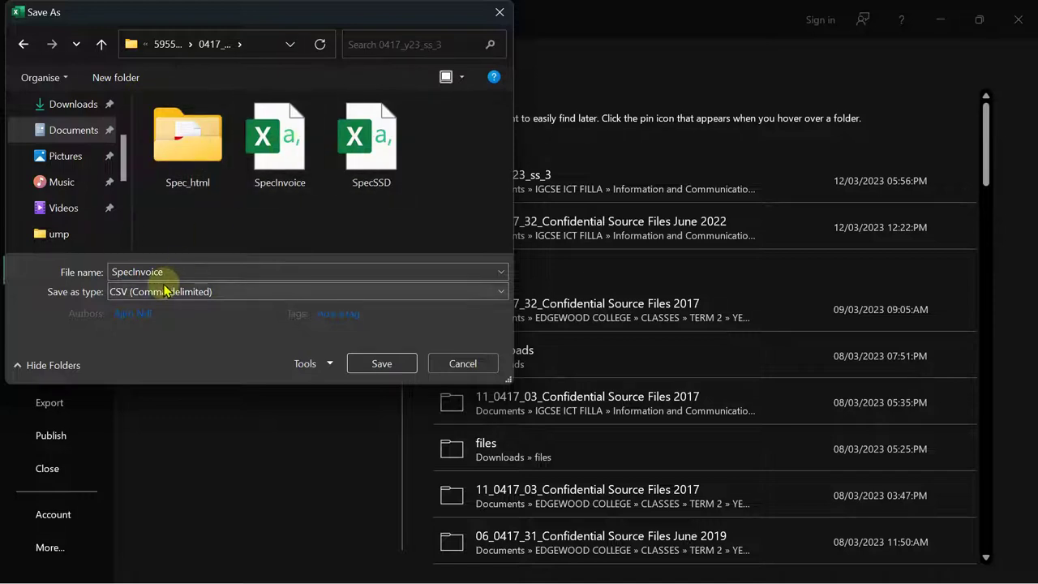
- Save the file as Excel Workbook named Invoice_AN017_2023
double_click(189, 268)
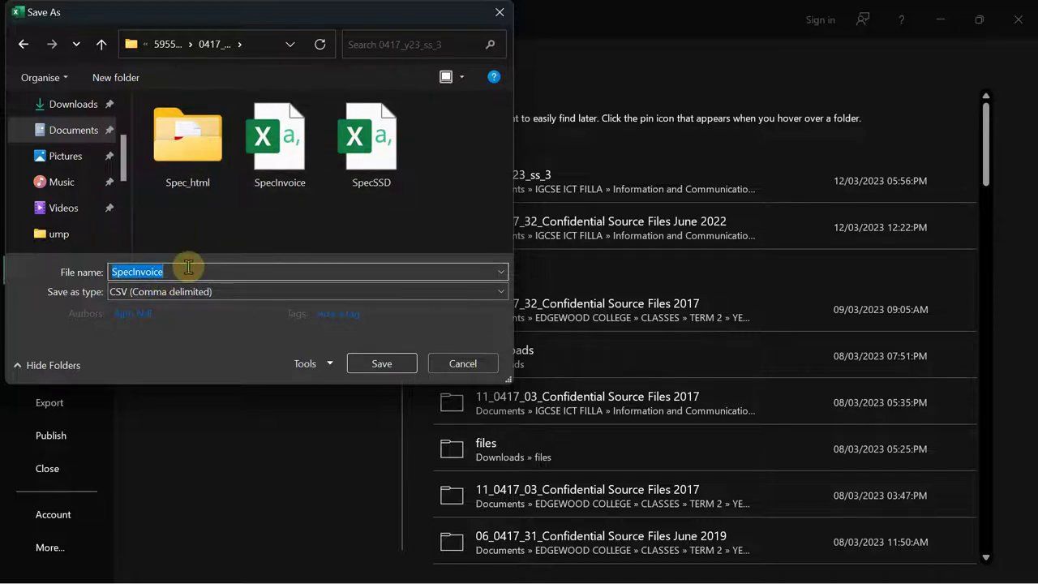
text(Invoice_)
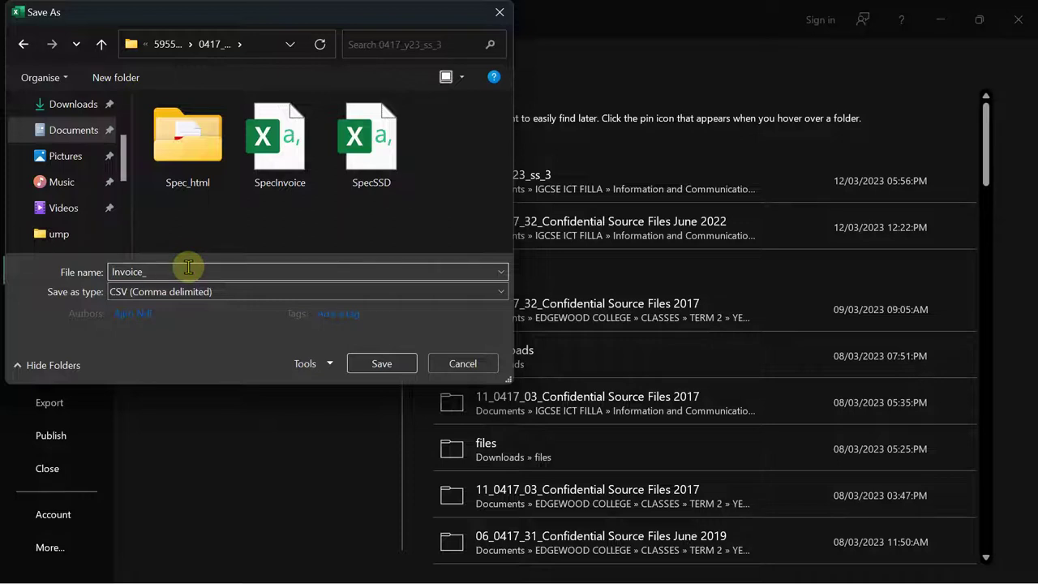
text( A)
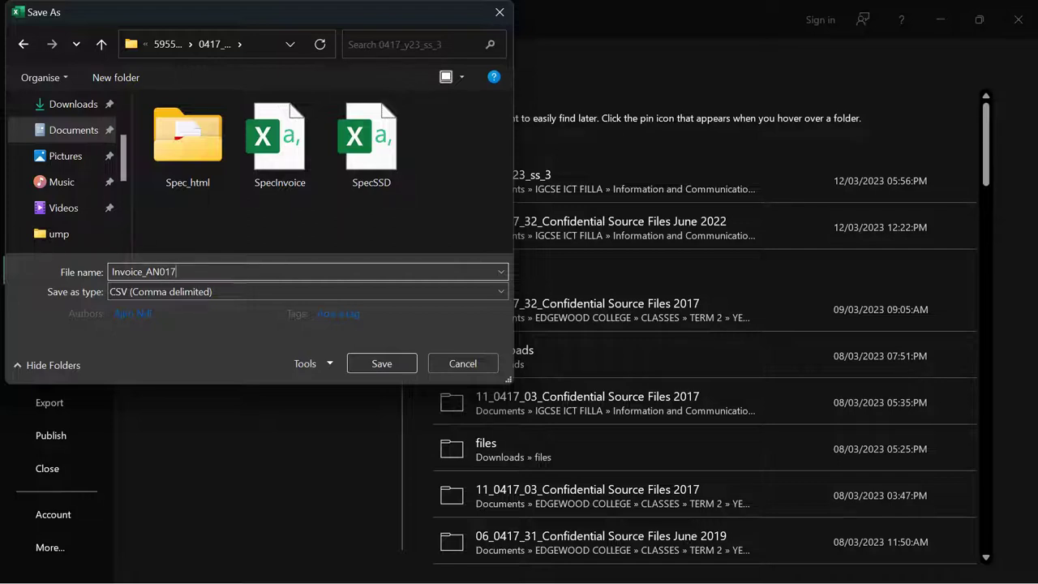
text(_)
click(188, 266)
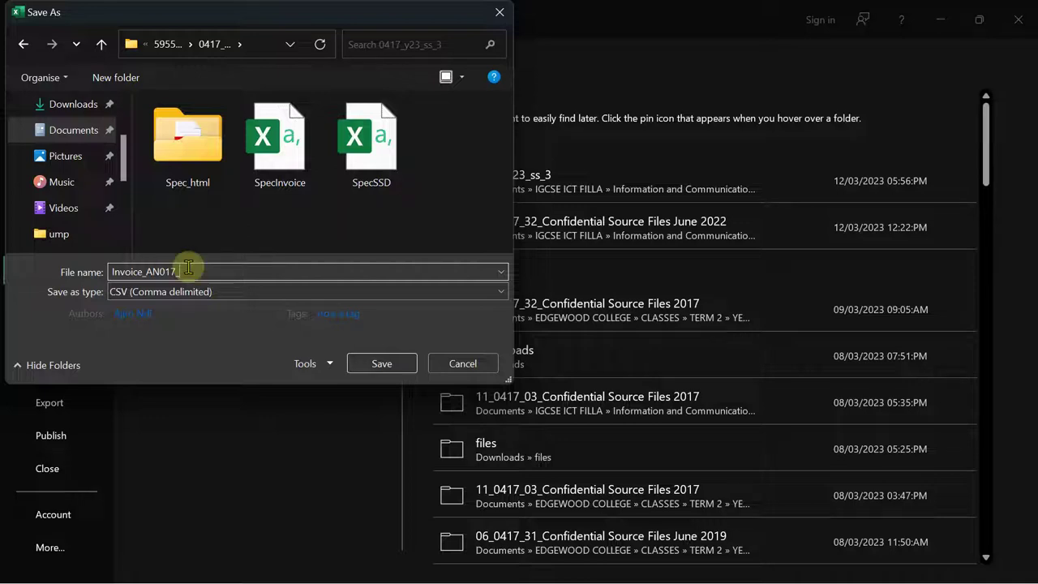
text(2023)
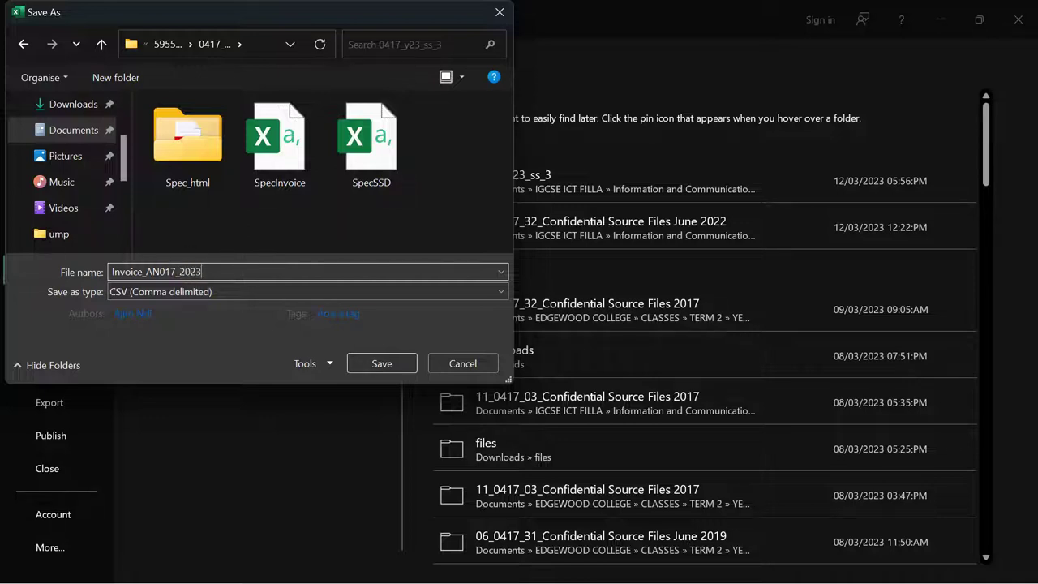
click(174, 304)
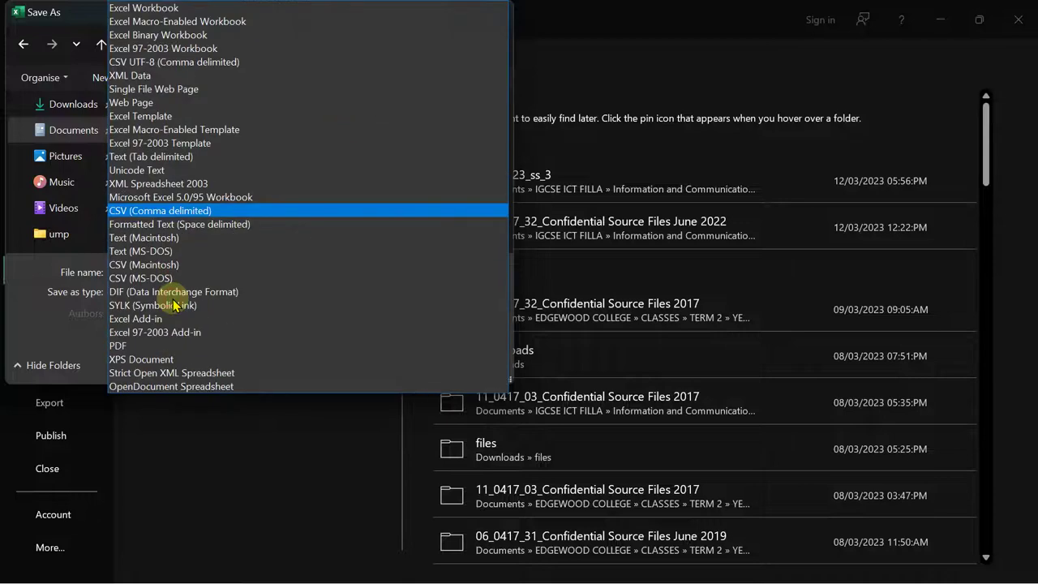
click(144, 10)
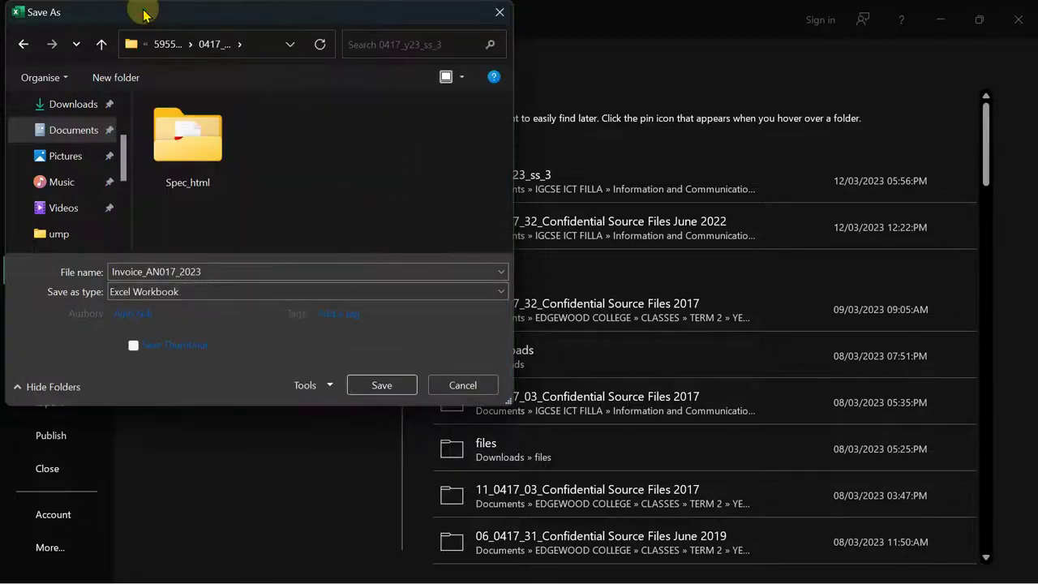
click(383, 385)
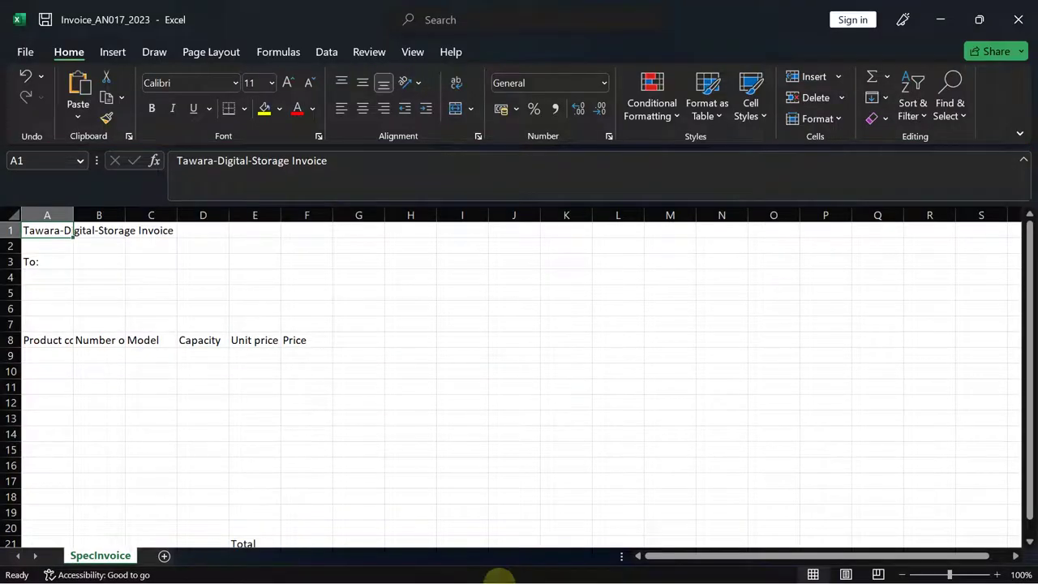
- Merge cells A1 through F1 and centre the Tawara-Digital-Storage Invoice title
click(645, 567)
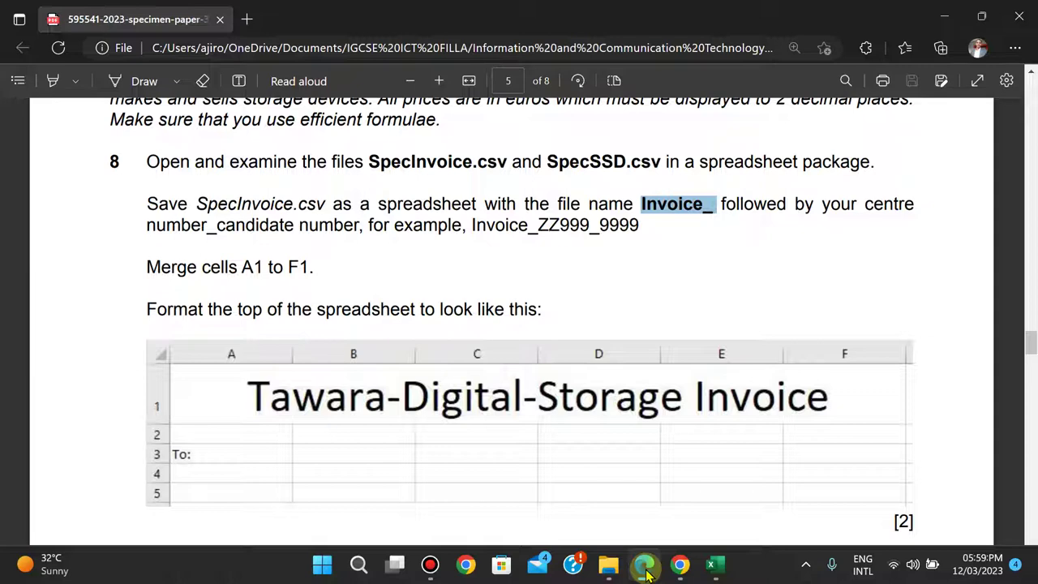
key(Down)
key(Down)
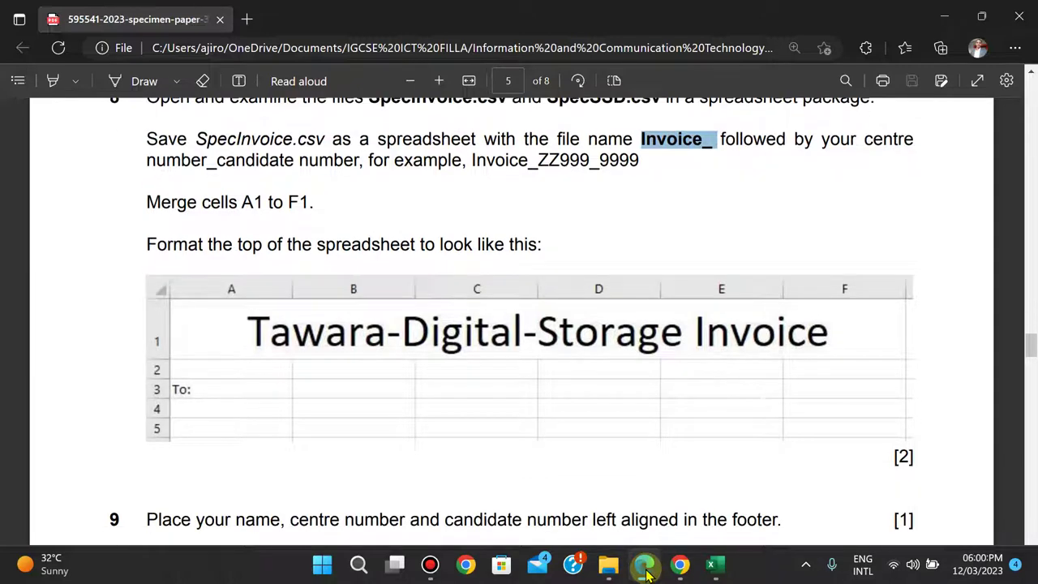
click(644, 568)
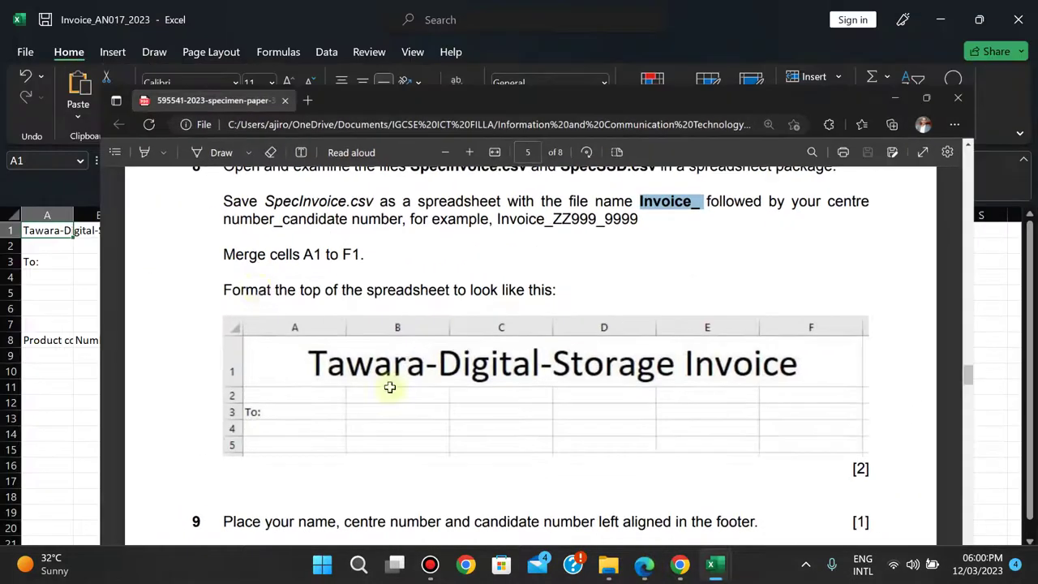
drag(49, 233, 300, 229)
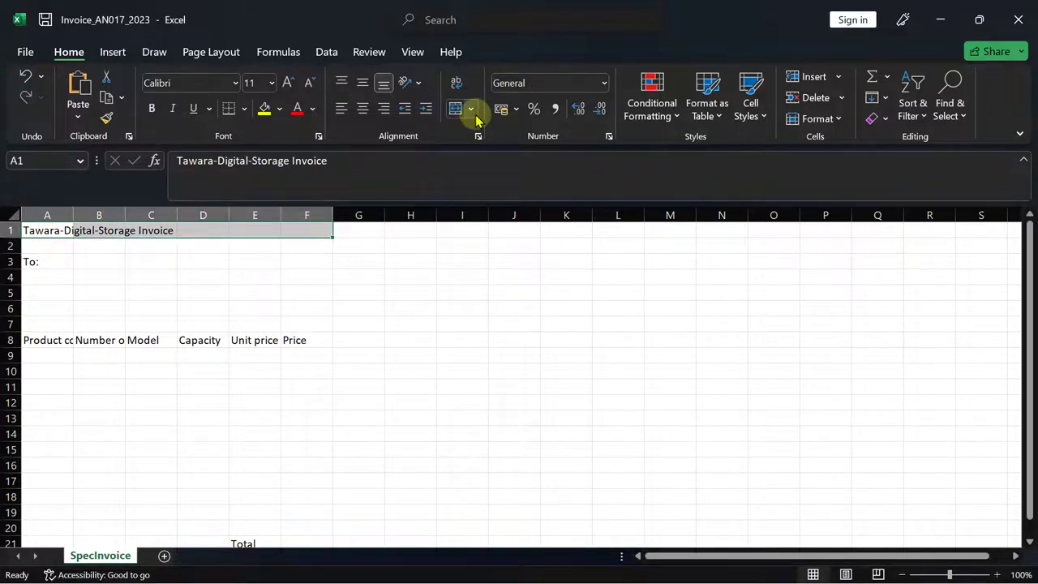
click(471, 109)
click(491, 178)
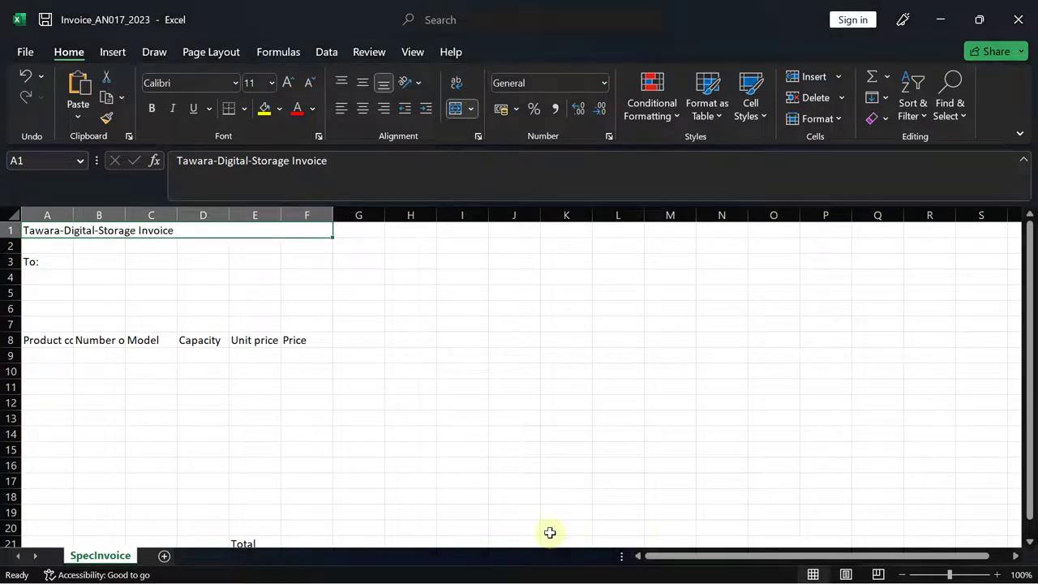
click(643, 567)
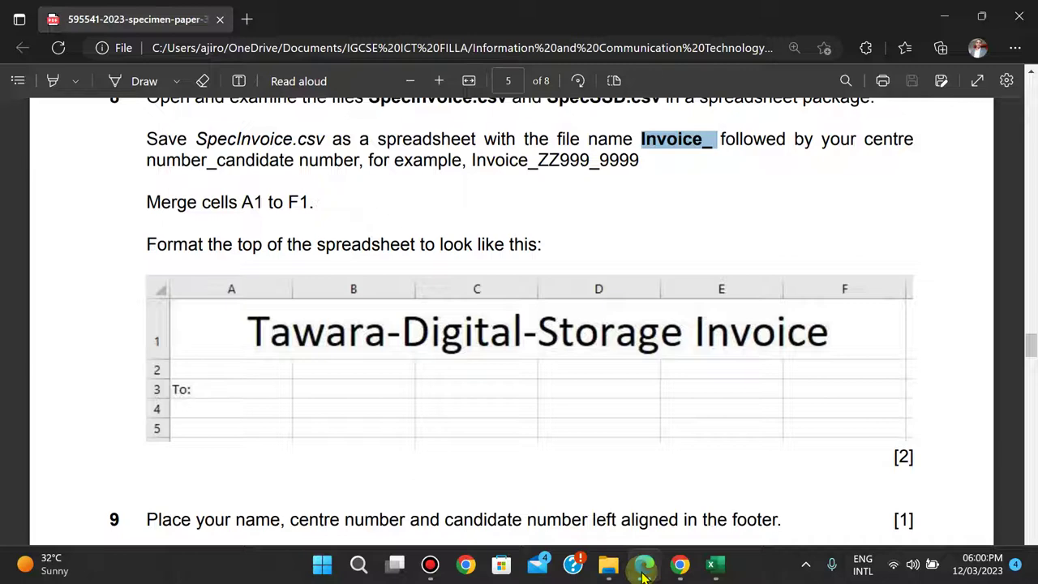
click(644, 572)
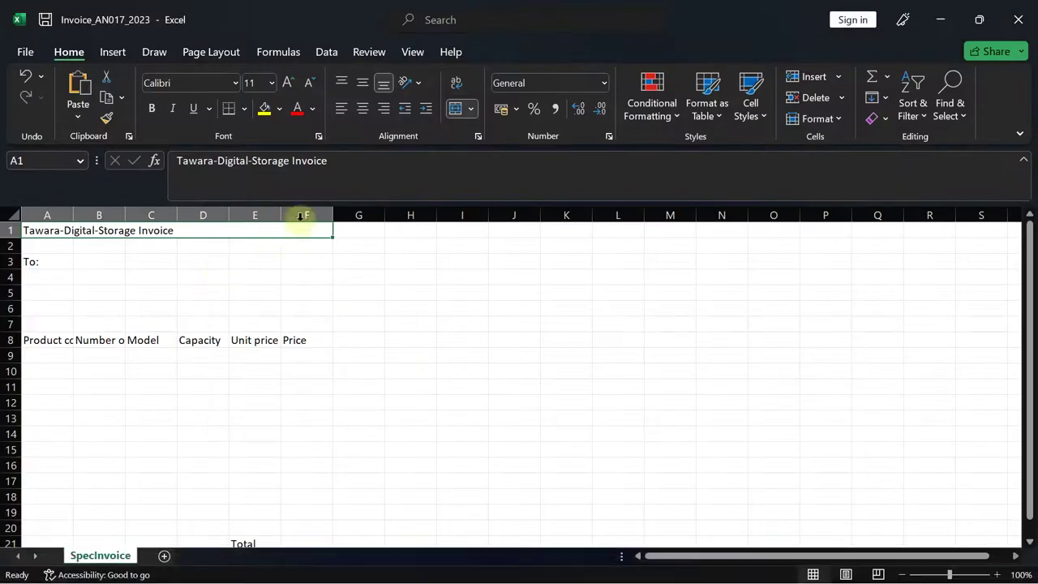
click(363, 109)
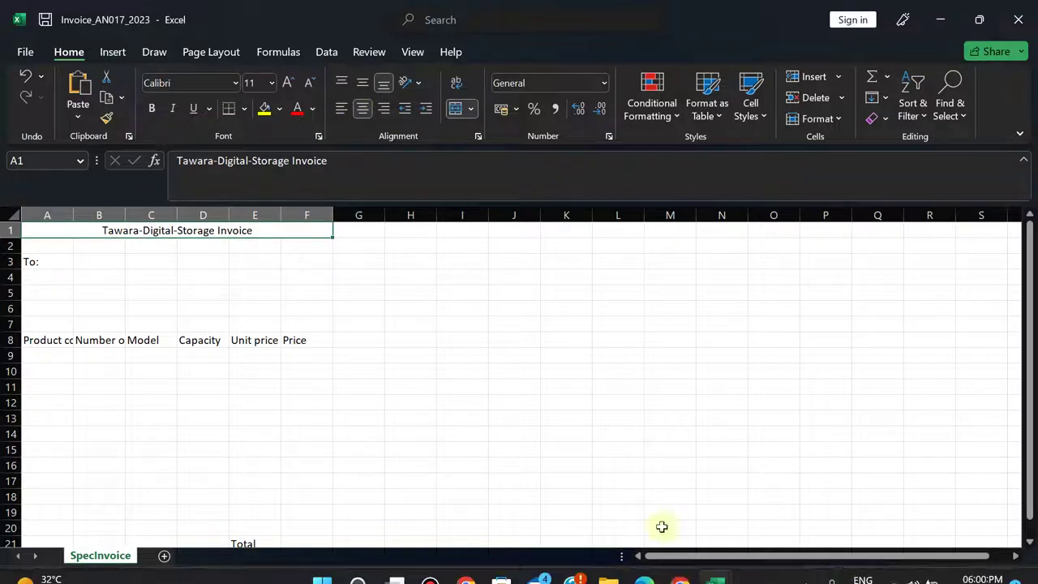
- Set the title's font size to 25 pt, correcting a mistyped entry
click(645, 568)
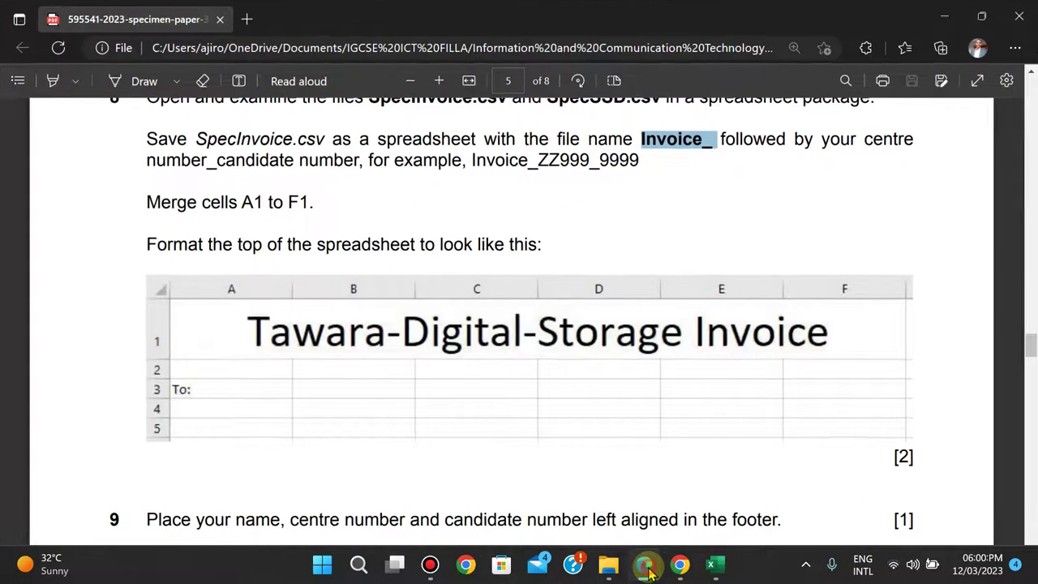
click(647, 570)
click(255, 81)
text(25\)
key(Return)
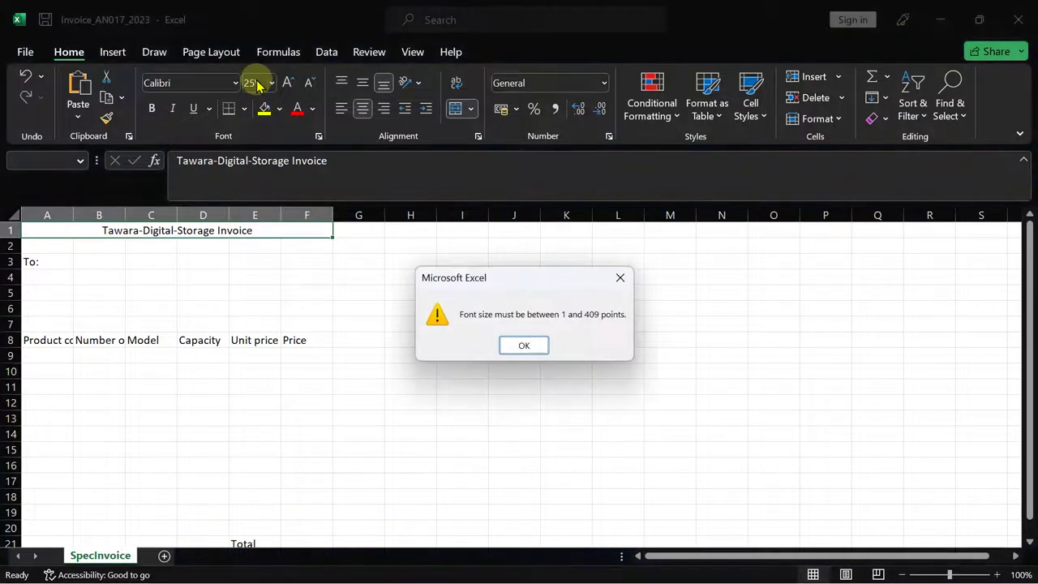
click(621, 280)
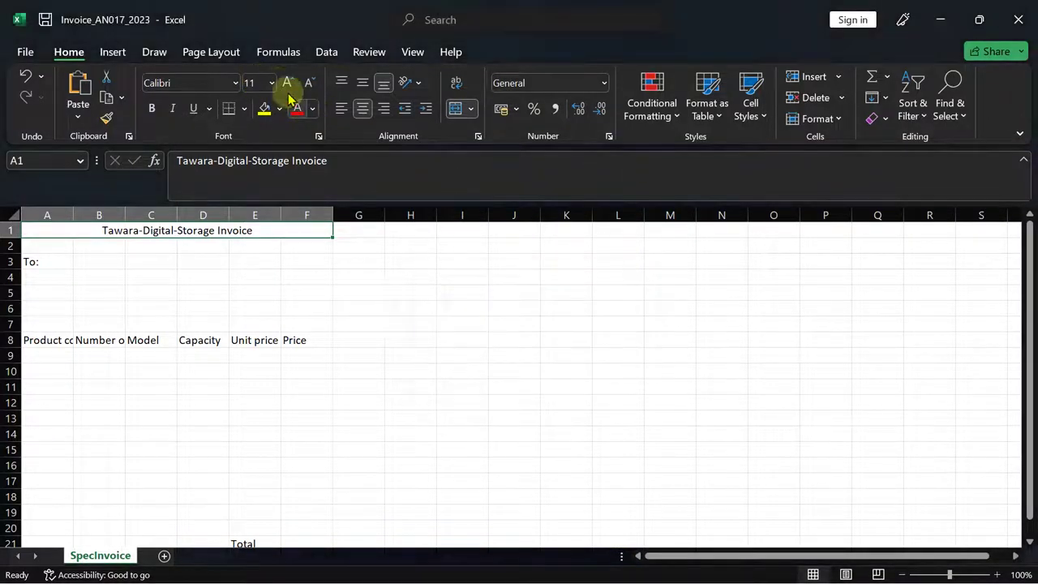
click(256, 81)
text(2)
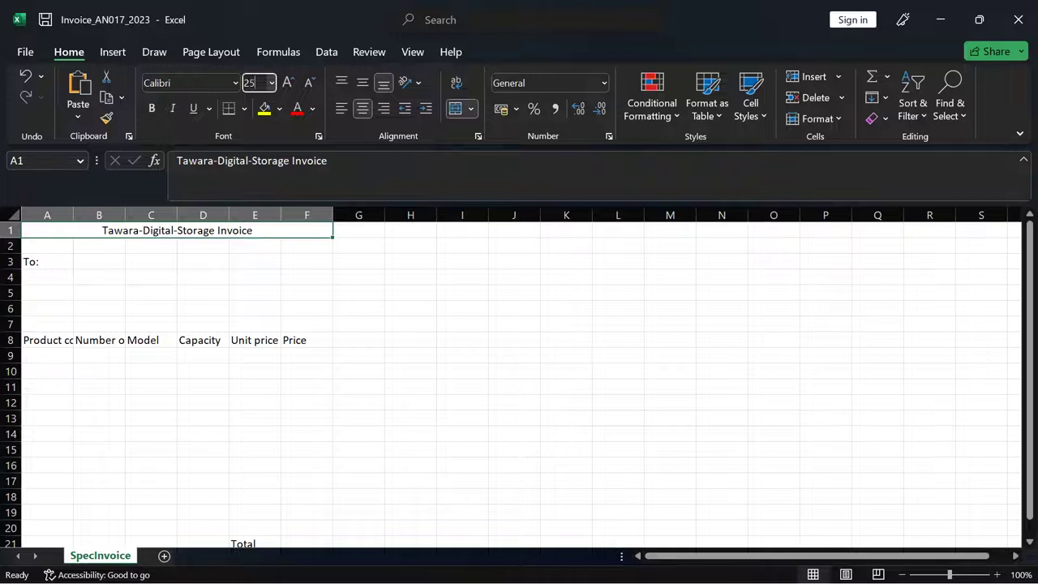
text(5)
key(Return)
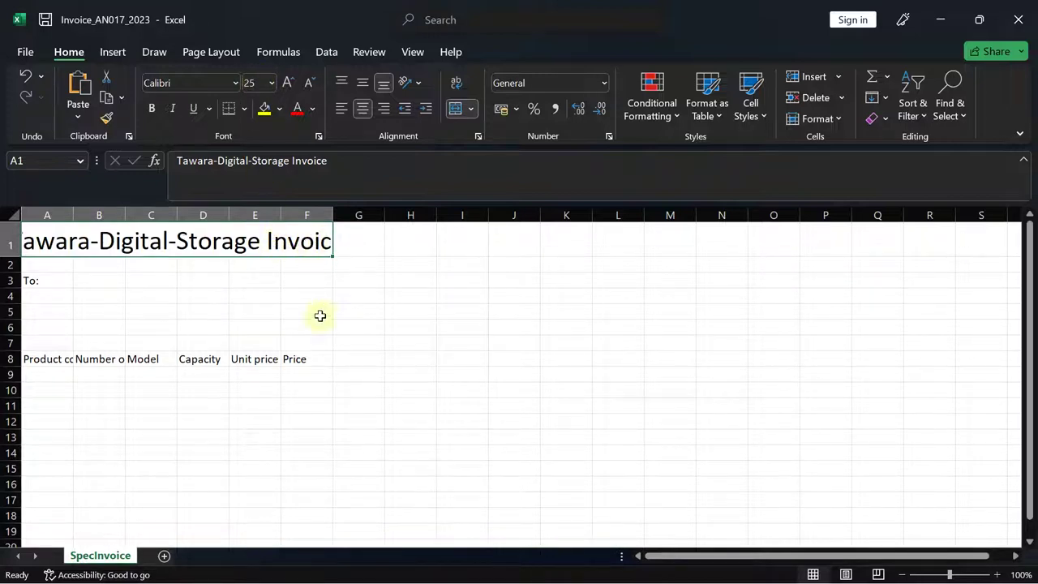
double_click(125, 214)
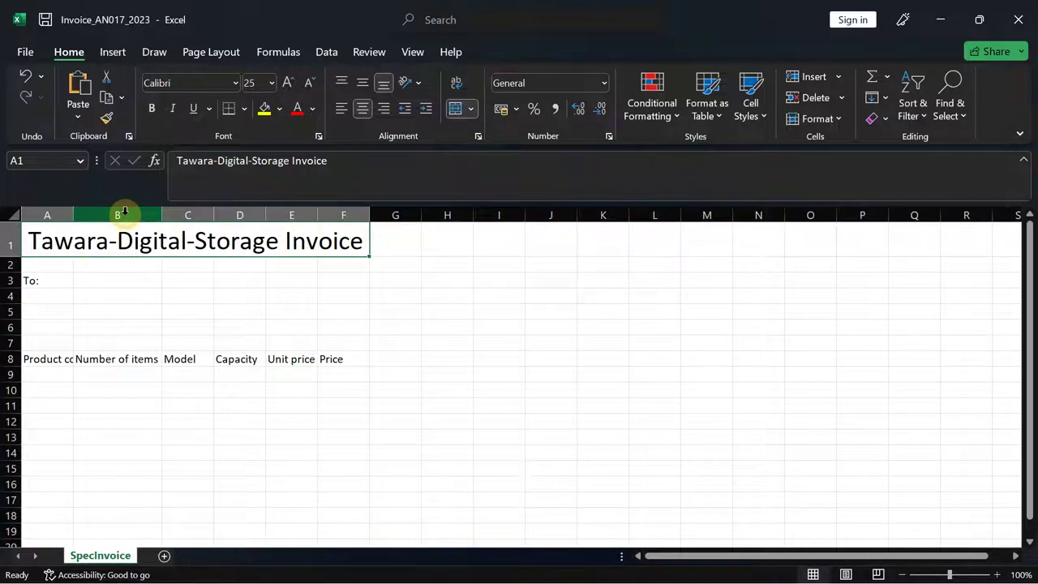
double_click(73, 214)
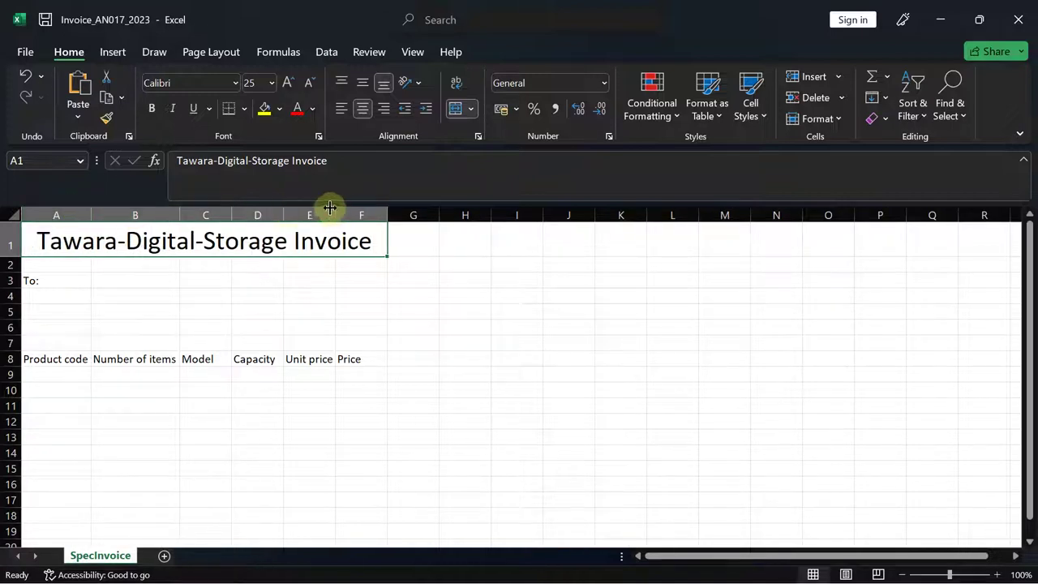
double_click(334, 209)
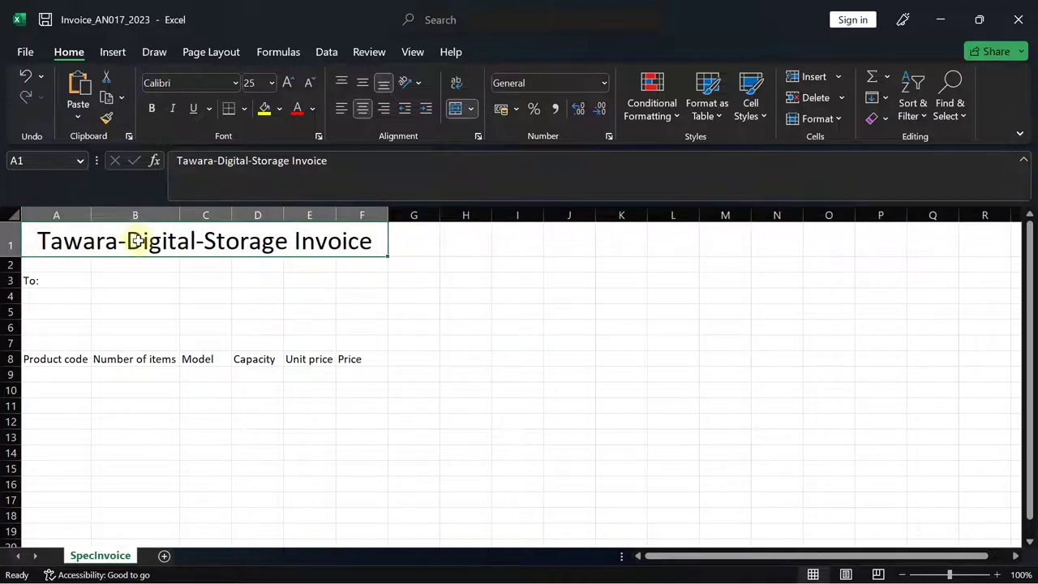
mouse_move(795, 577)
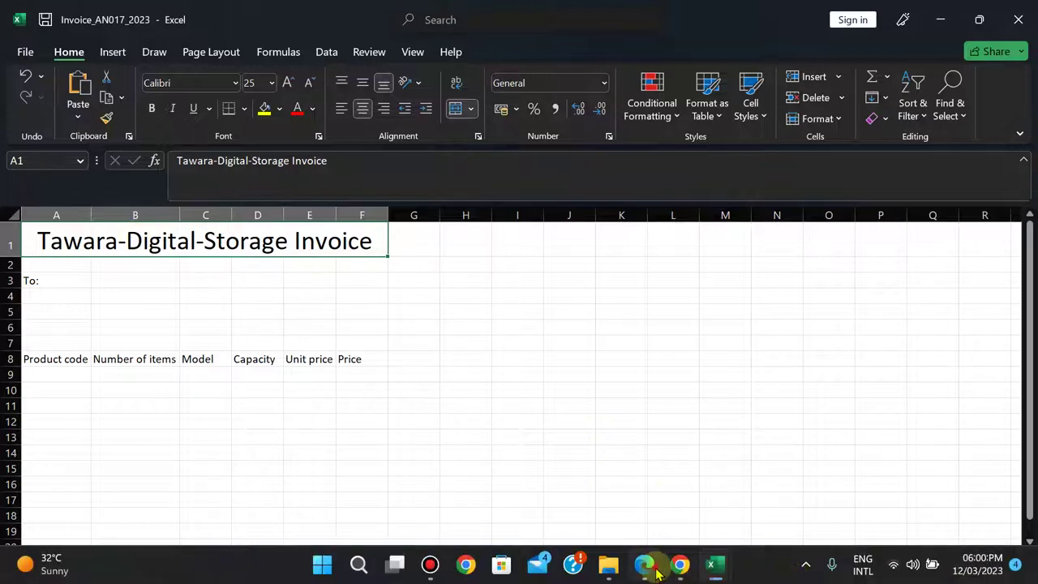
click(648, 564)
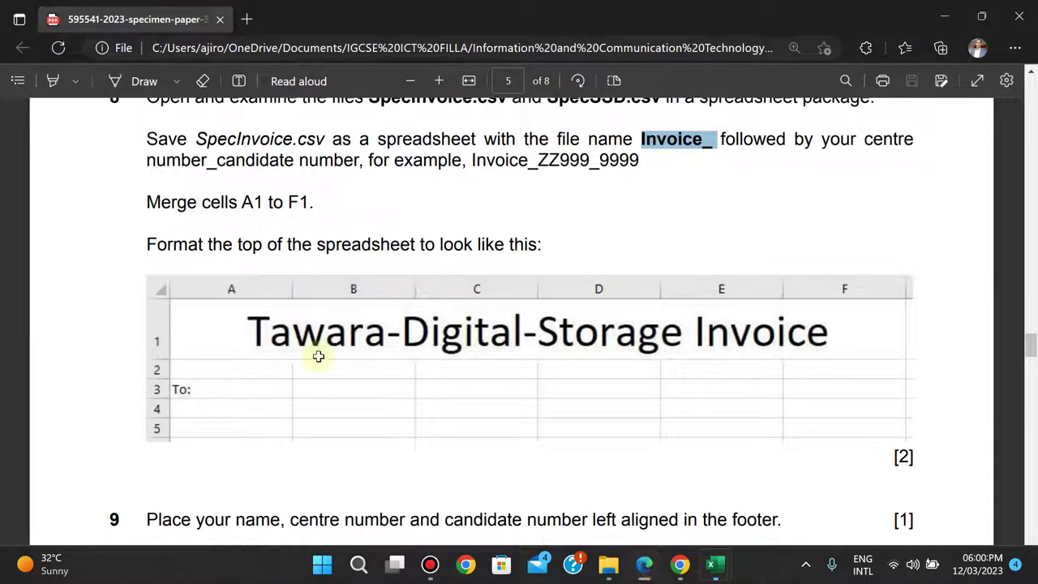
key(alt+Tab)
drag(19, 256, 24, 269)
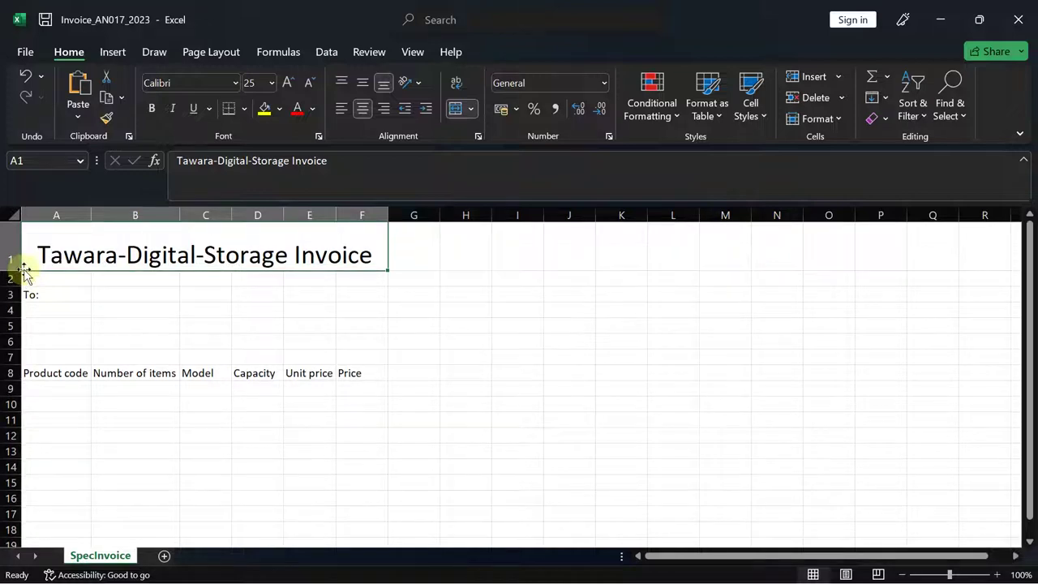
click(363, 89)
click(643, 572)
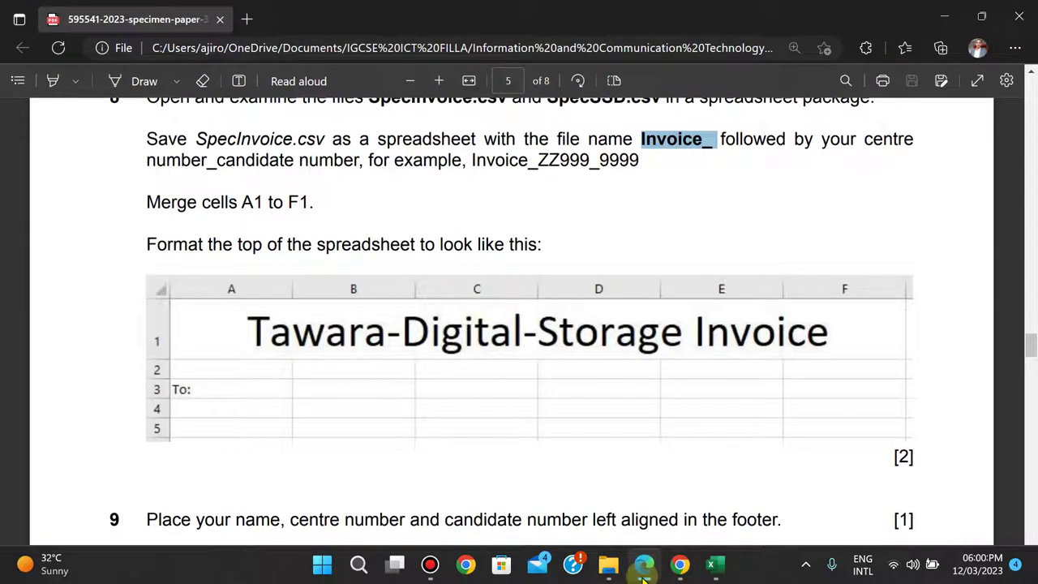
click(643, 573)
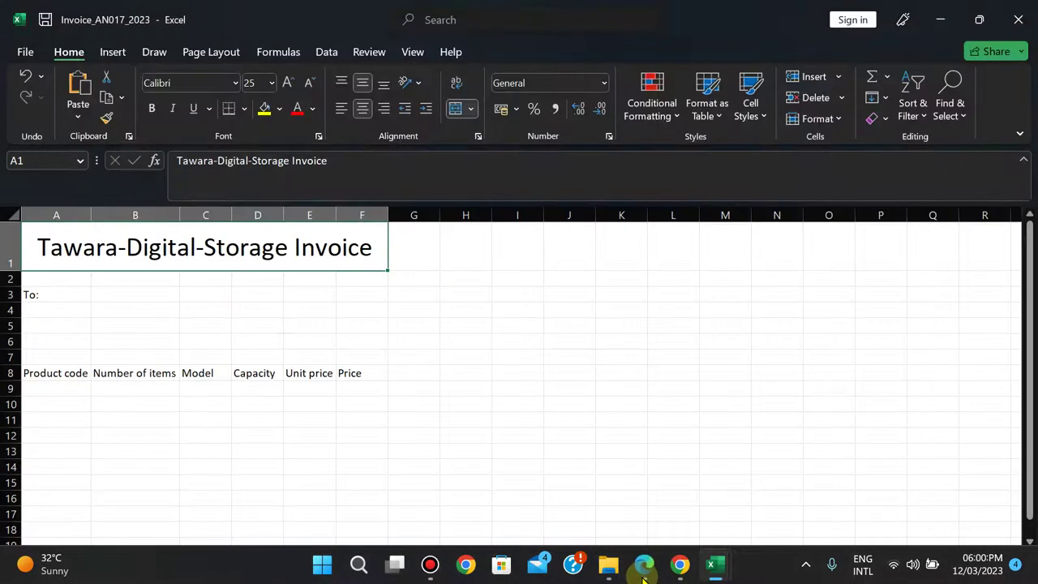
click(643, 572)
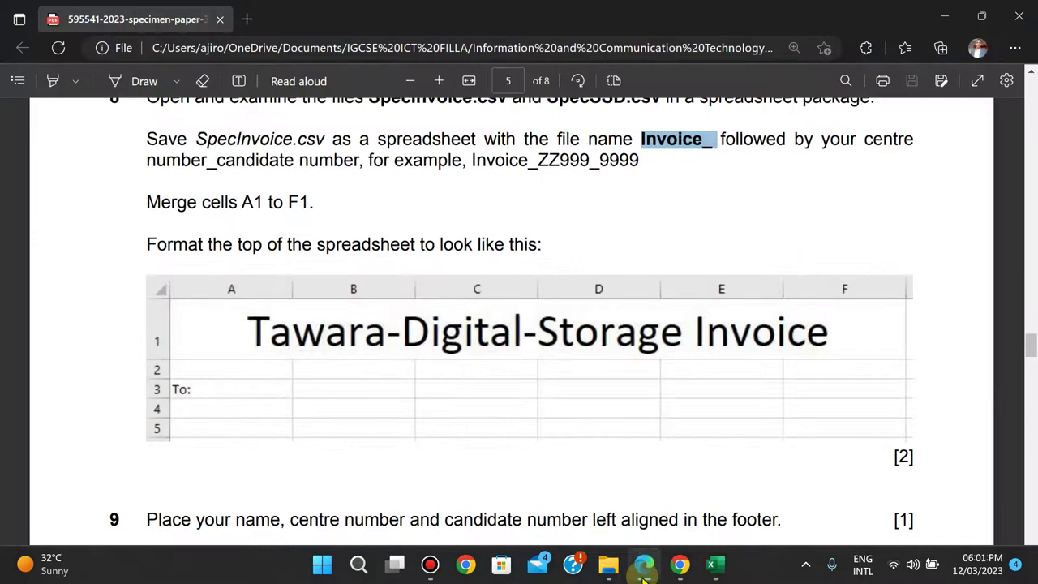
click(643, 572)
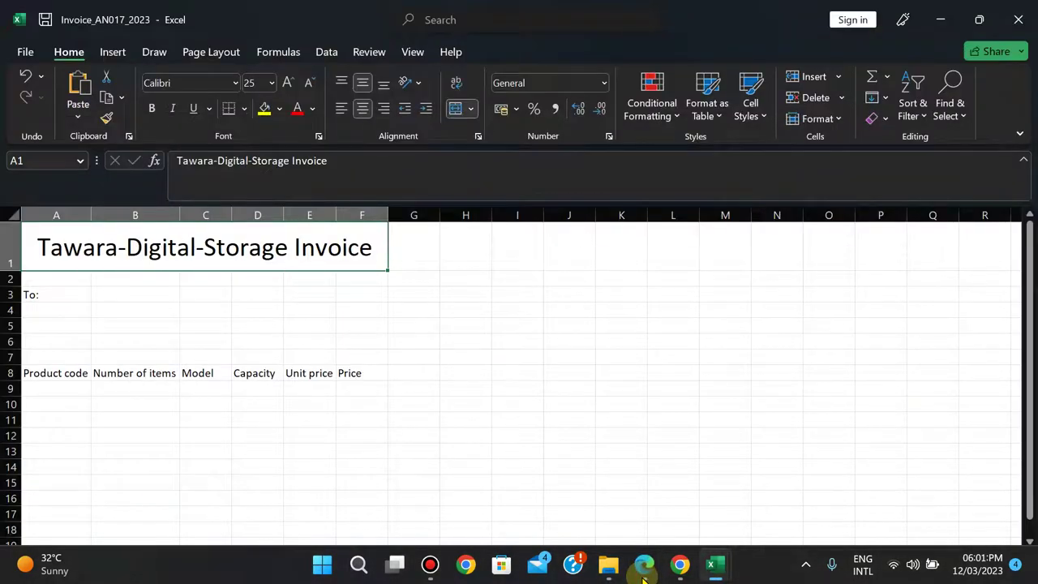
click(643, 572)
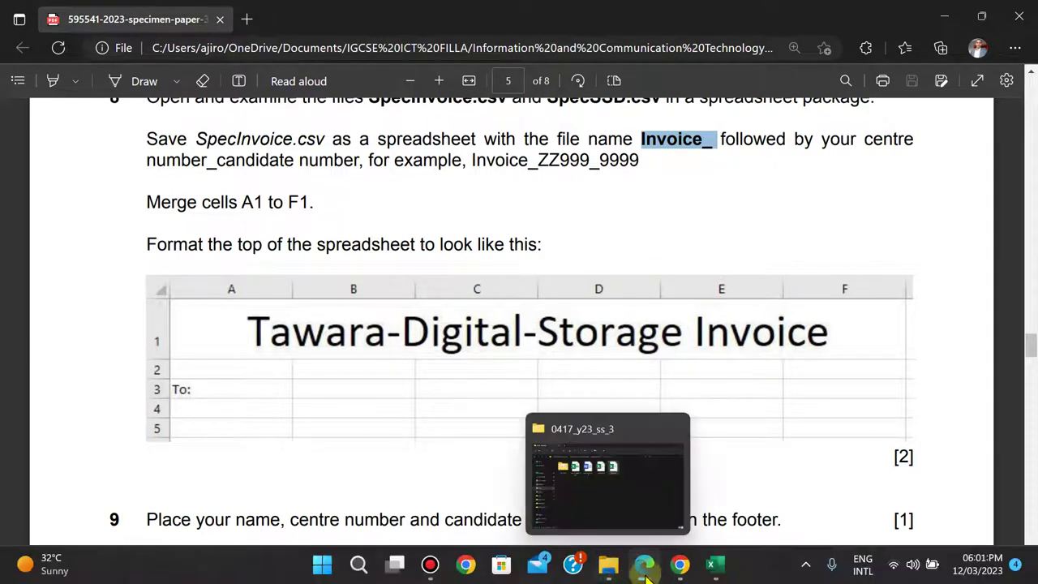
click(644, 573)
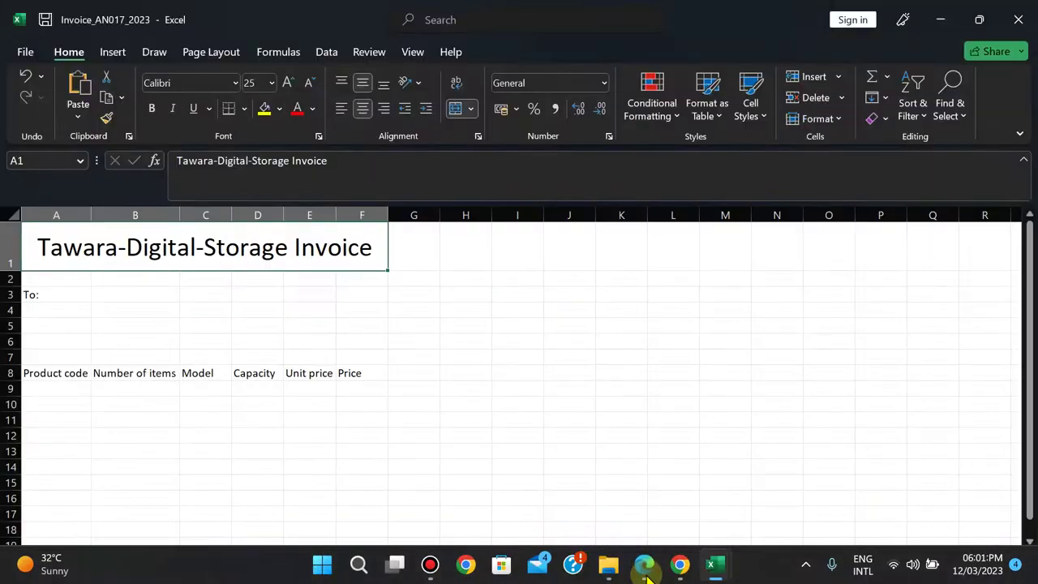
- Apply bold to the merged Tawara-Digital-Storage Invoice title in A1
click(152, 109)
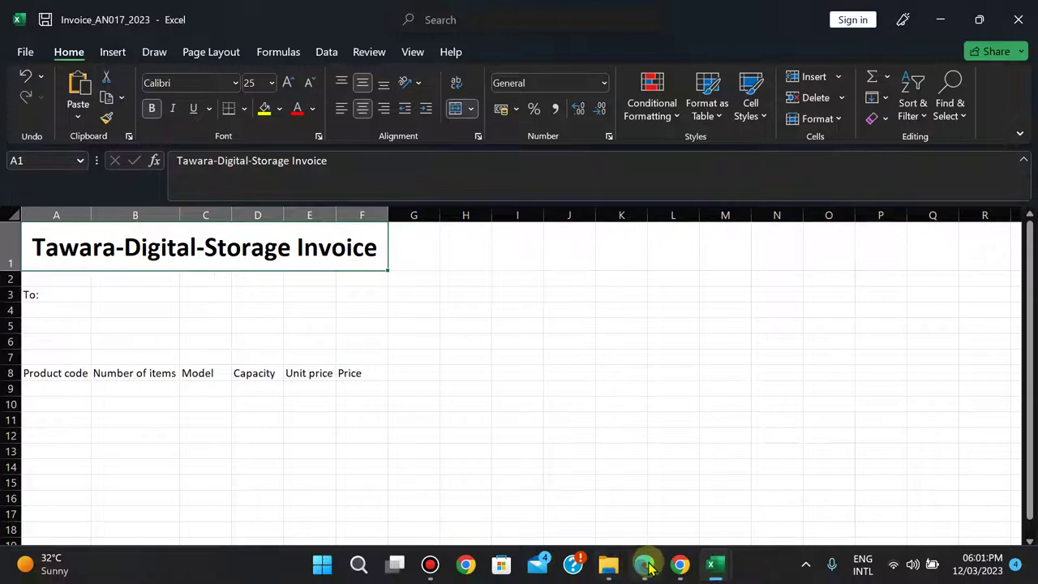
click(646, 568)
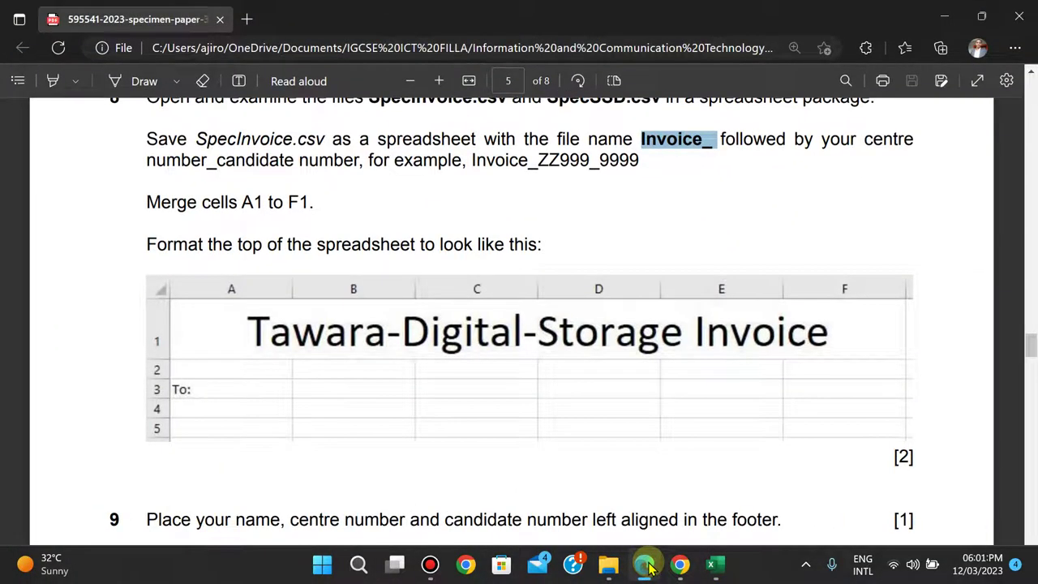
click(649, 567)
click(648, 567)
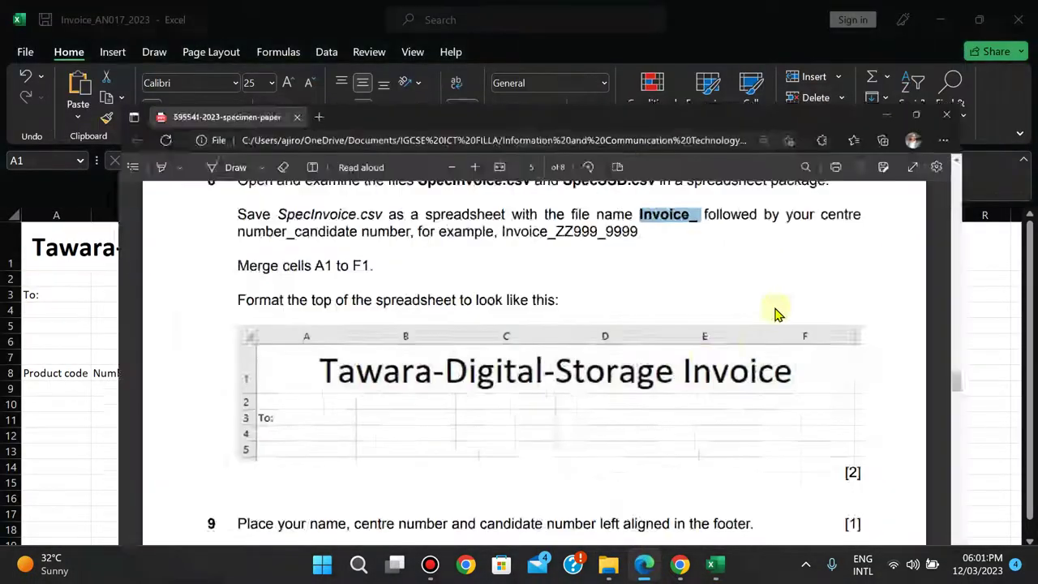
click(642, 567)
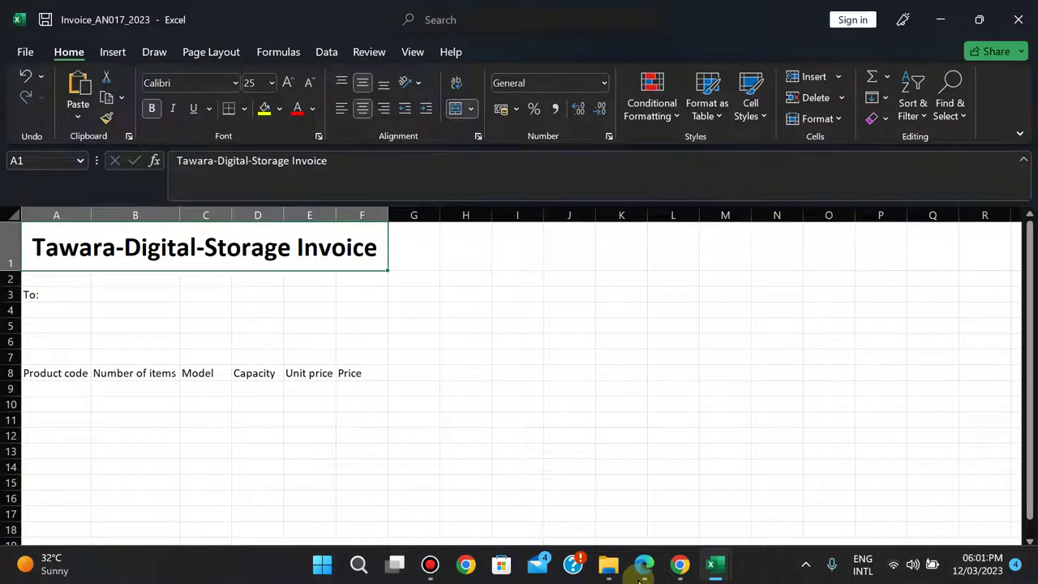
click(640, 576)
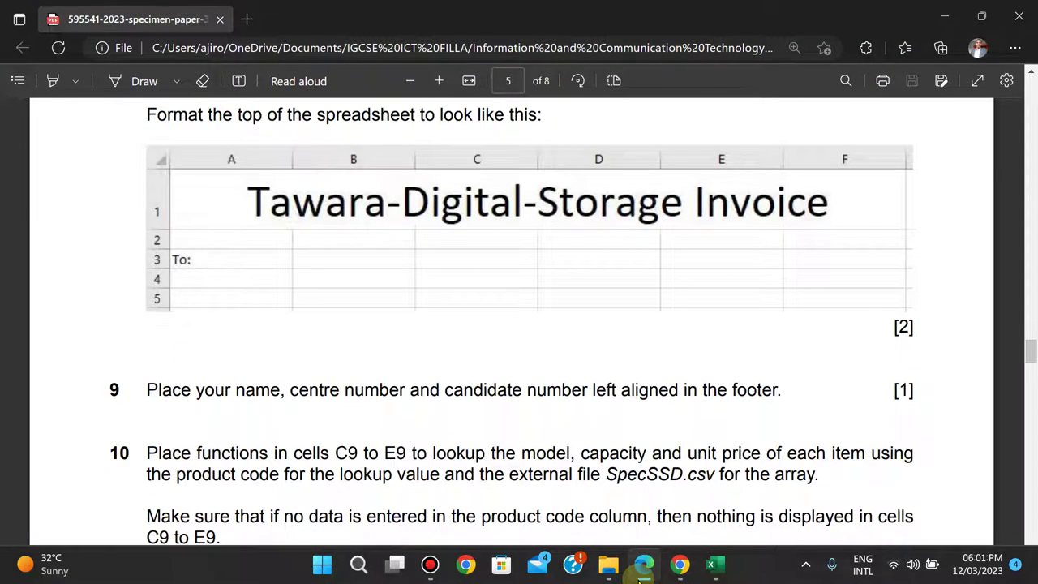
click(641, 576)
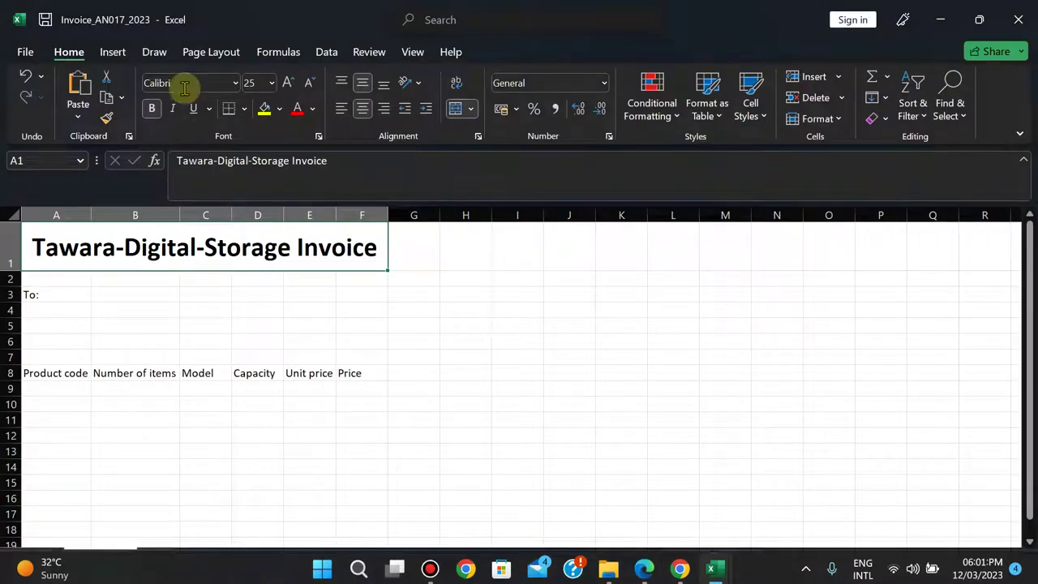
- Add a left footer reading the candidate's name, candidate ID and 2023
click(120, 53)
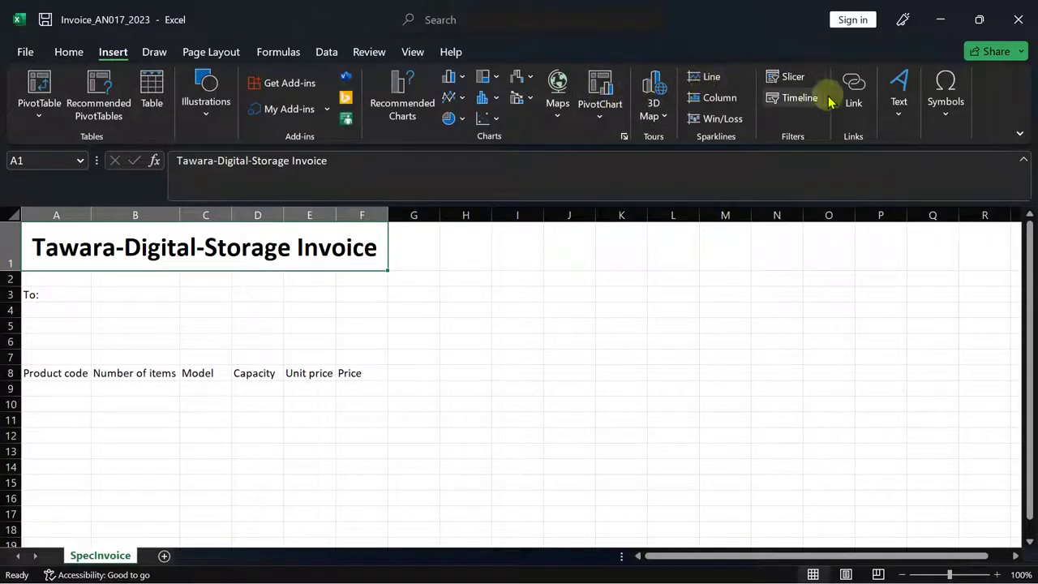
click(895, 105)
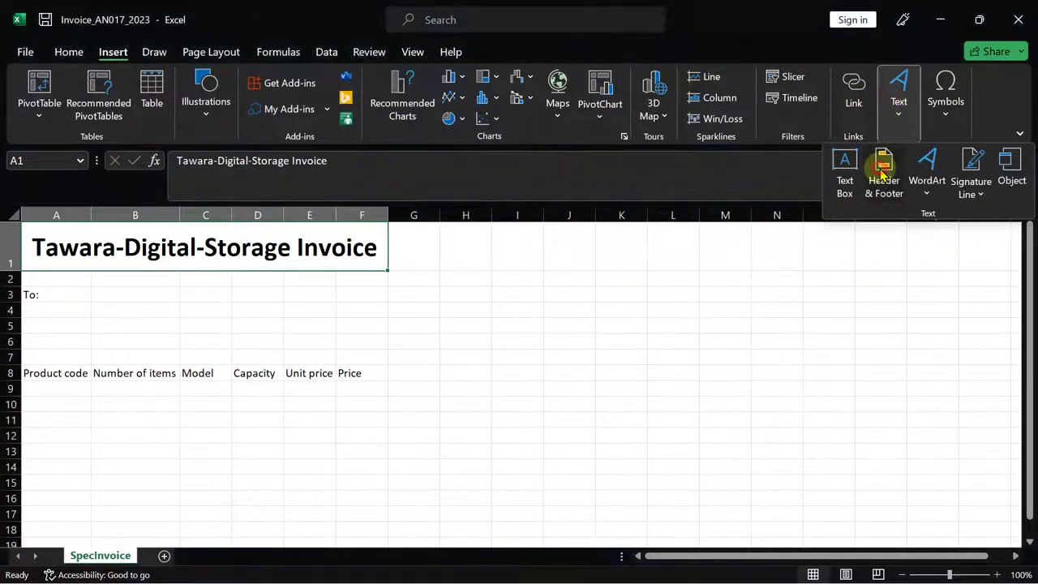
click(883, 166)
click(493, 101)
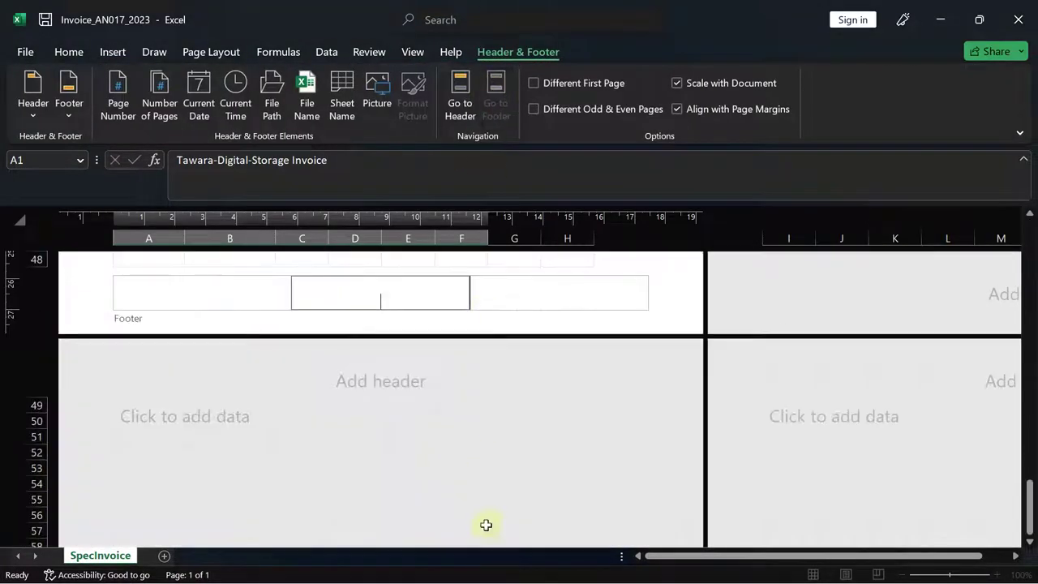
mouse_move(685, 571)
click(644, 572)
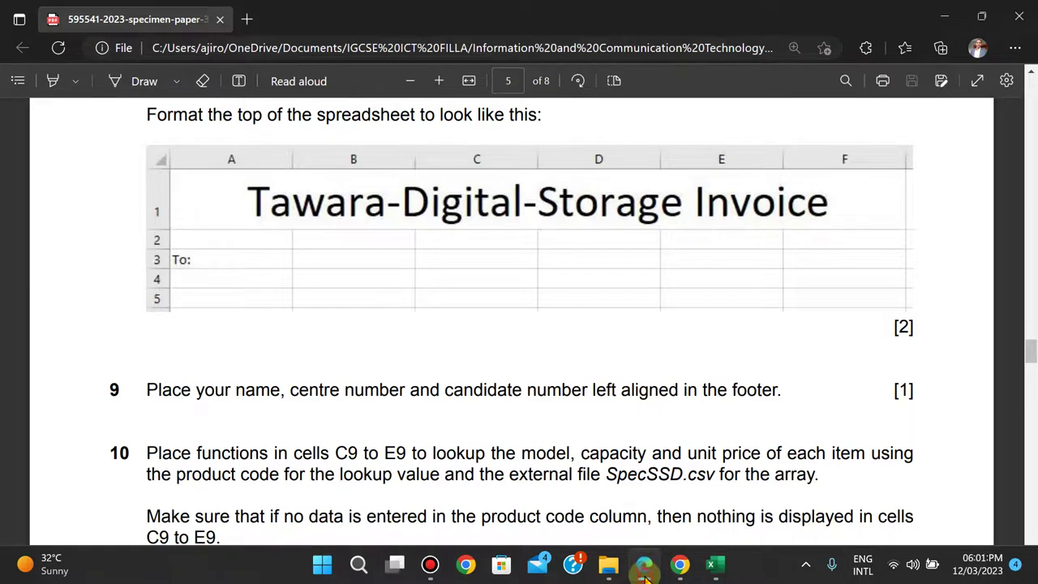
click(710, 563)
click(154, 289)
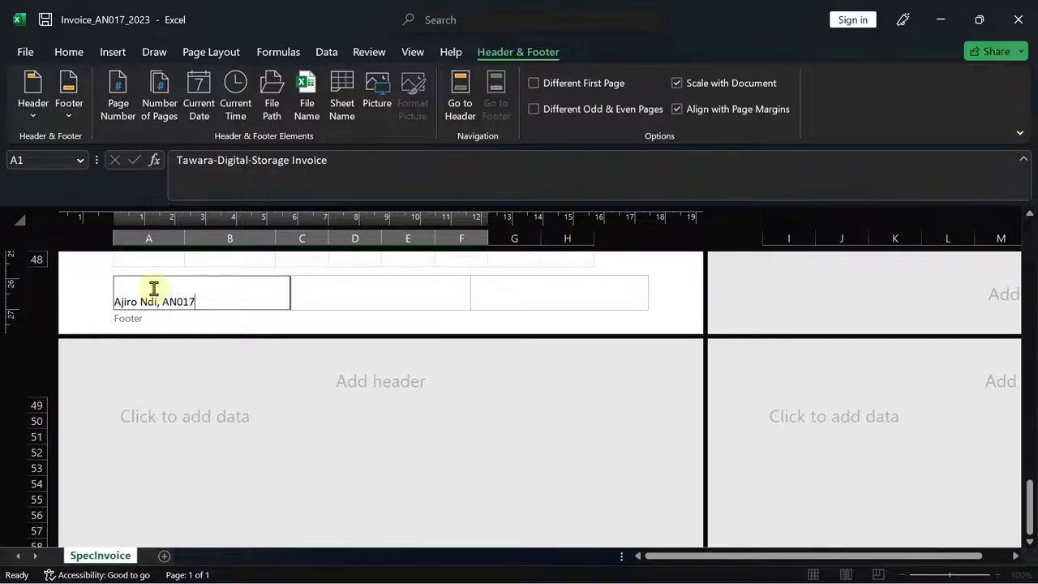
text(, 2023)
click(668, 277)
- Read the next question in the exam paper, then return to the invoice workbook
mouse_move(699, 565)
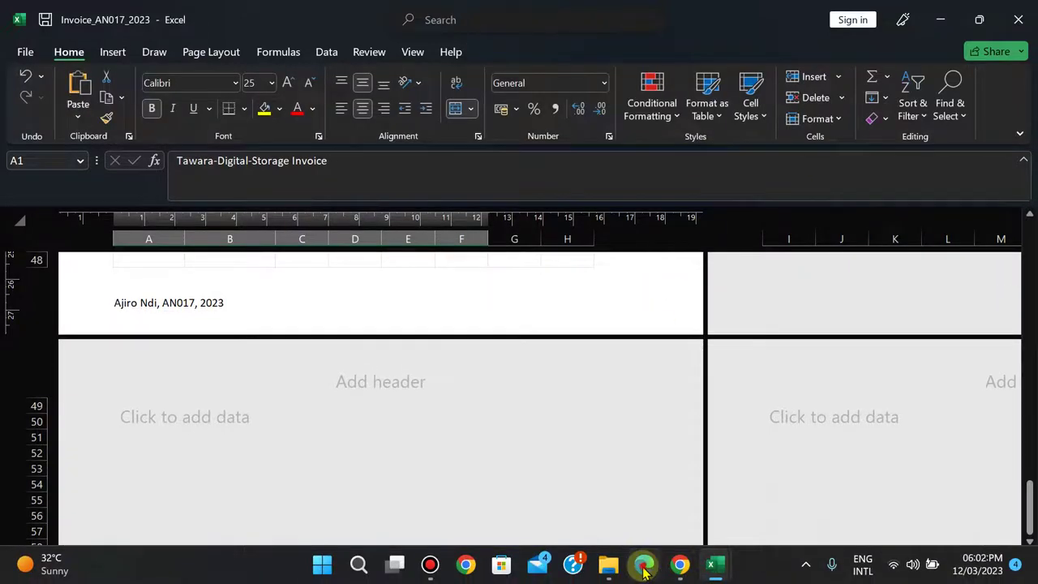
click(644, 565)
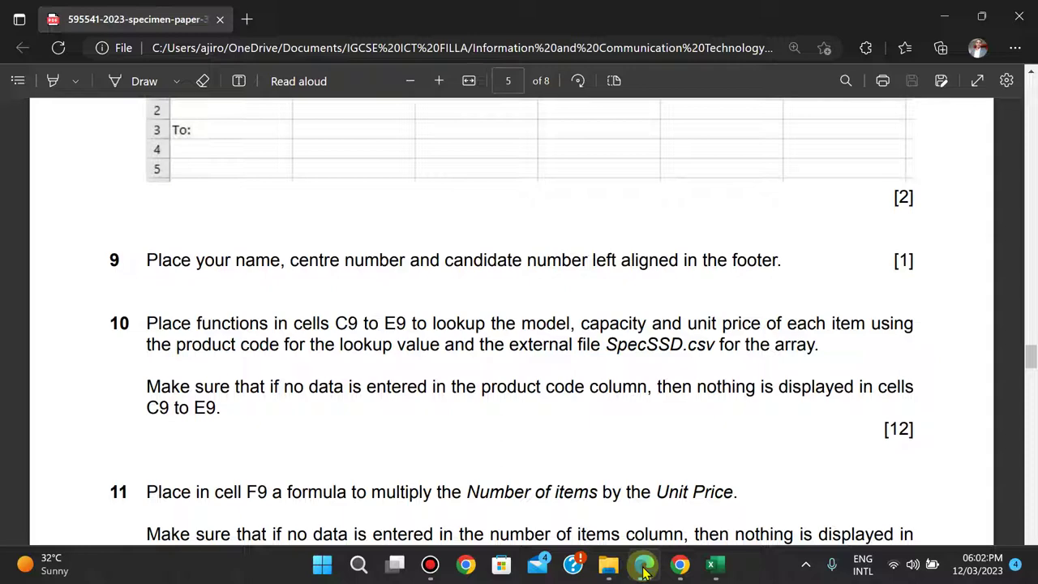
click(644, 568)
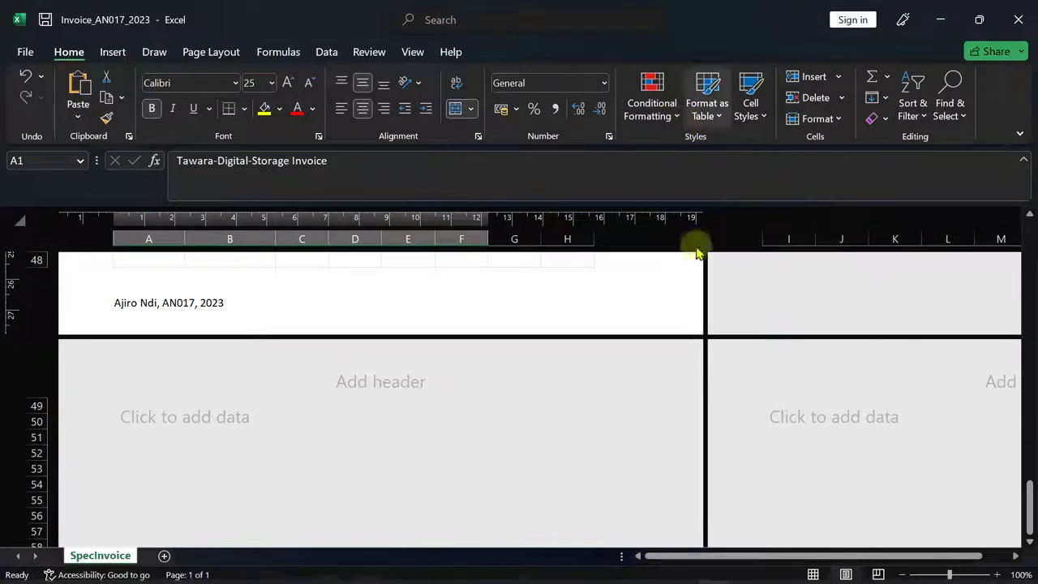
click(673, 290)
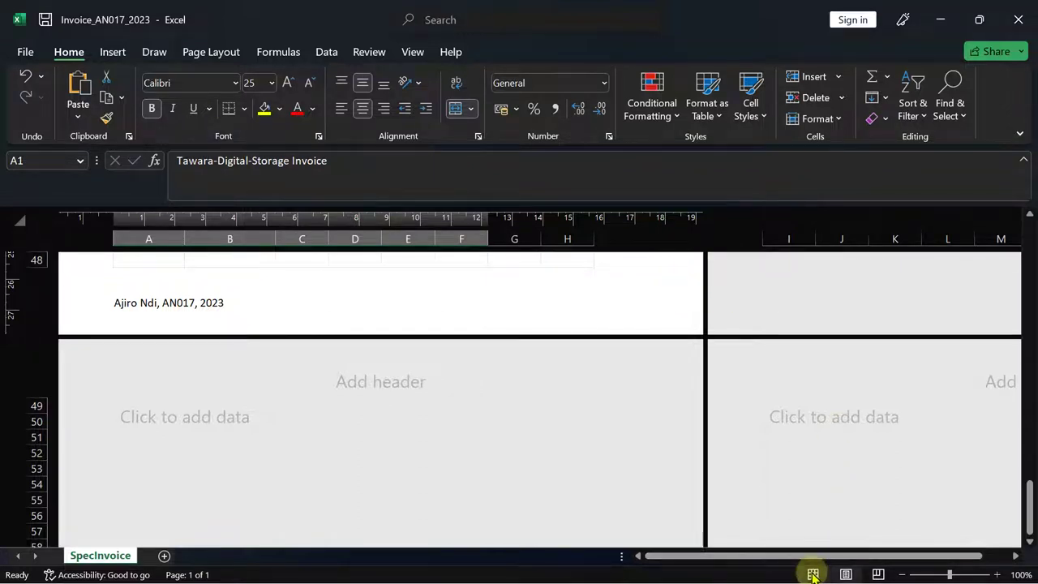
- Switch the invoice sheet to Normal view and select cell C9 for the Model lookup
click(405, 52)
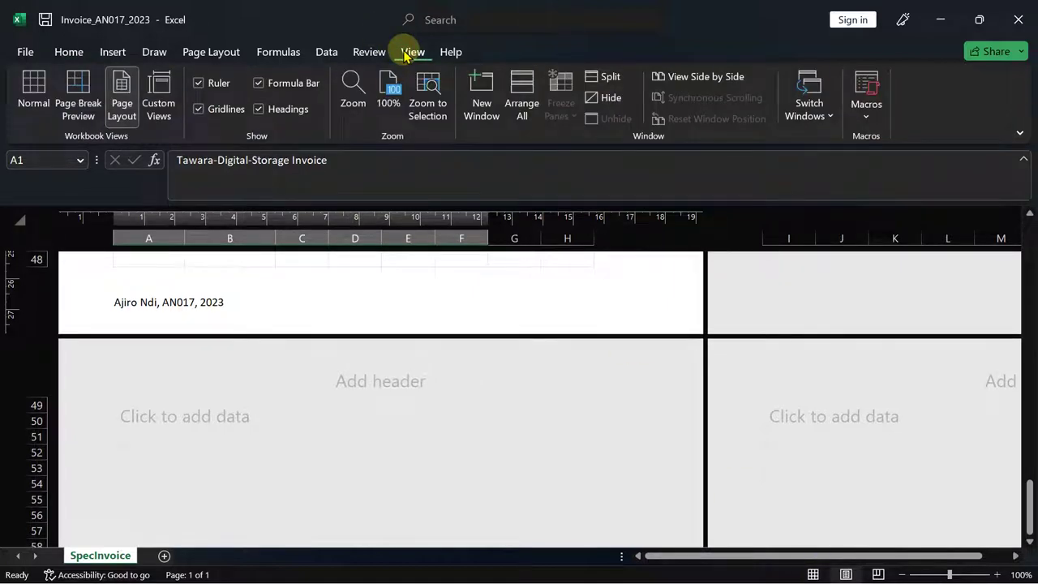
click(33, 90)
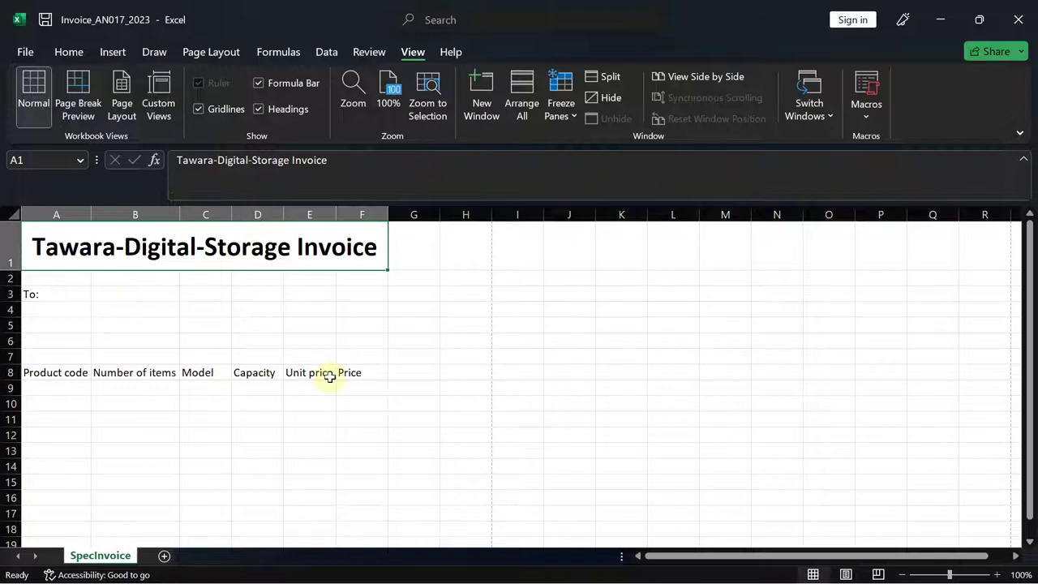
click(646, 566)
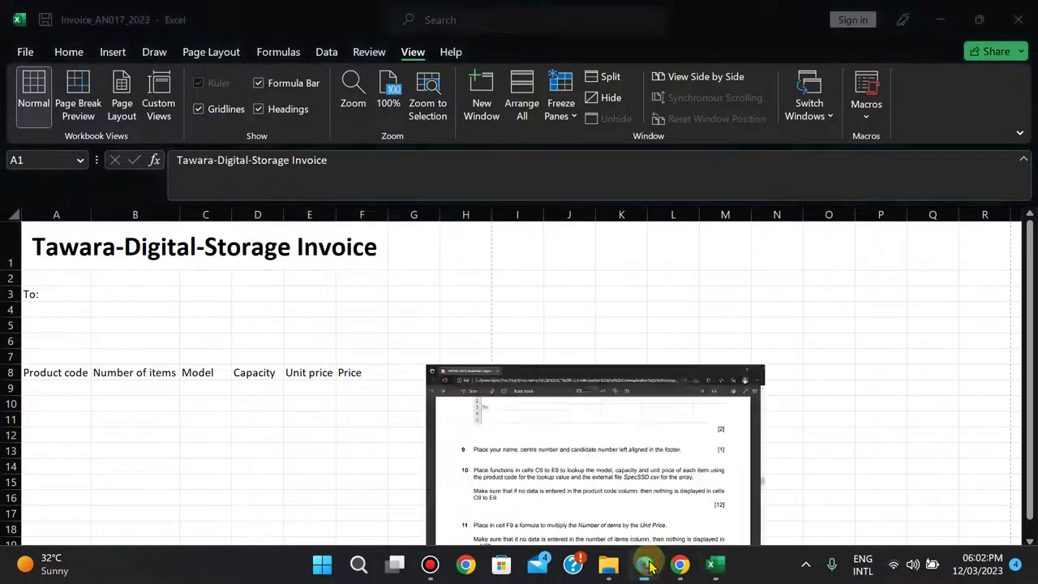
click(647, 565)
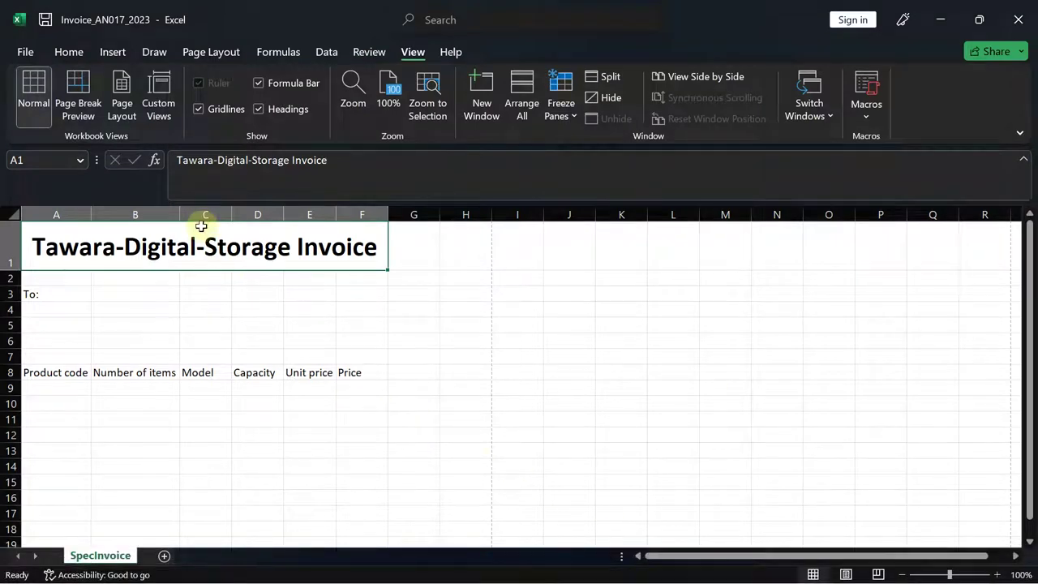
click(202, 386)
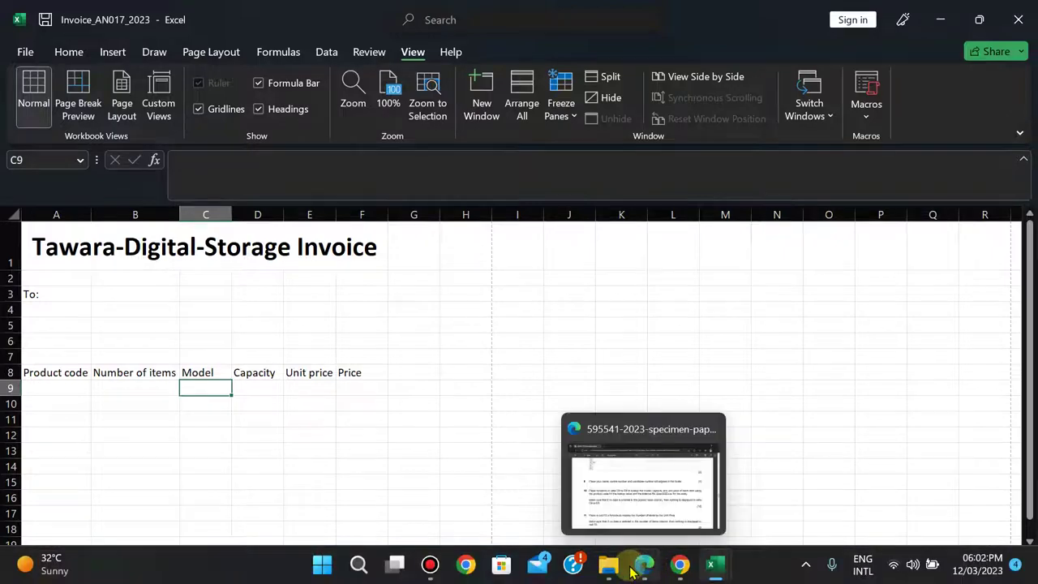
- Read question 10's lookup task in the exam PDF, then go back to Invoice_AN017_2023
click(640, 568)
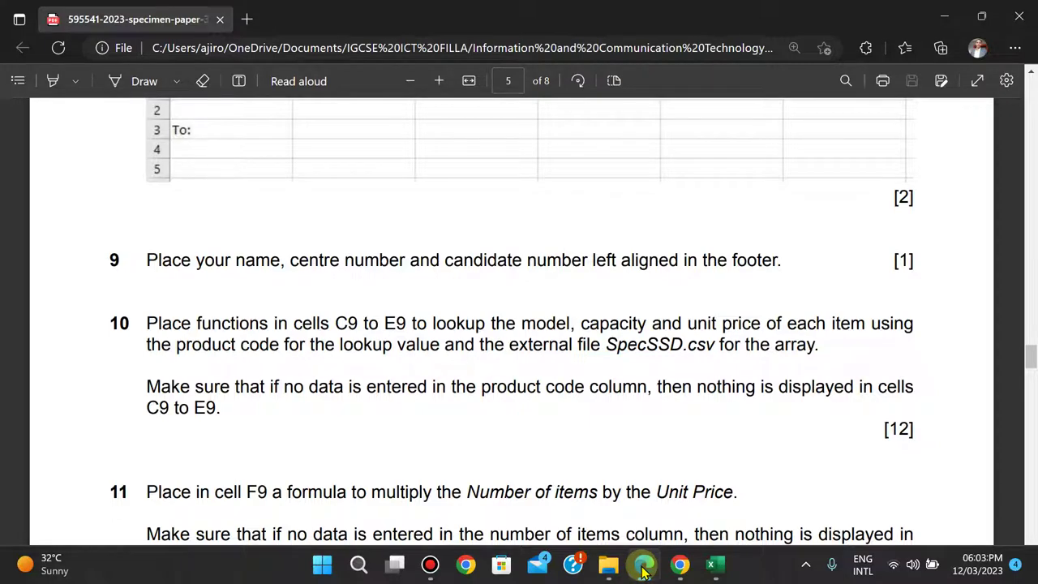
click(642, 570)
click(642, 571)
scroll(511, 324, up, 4)
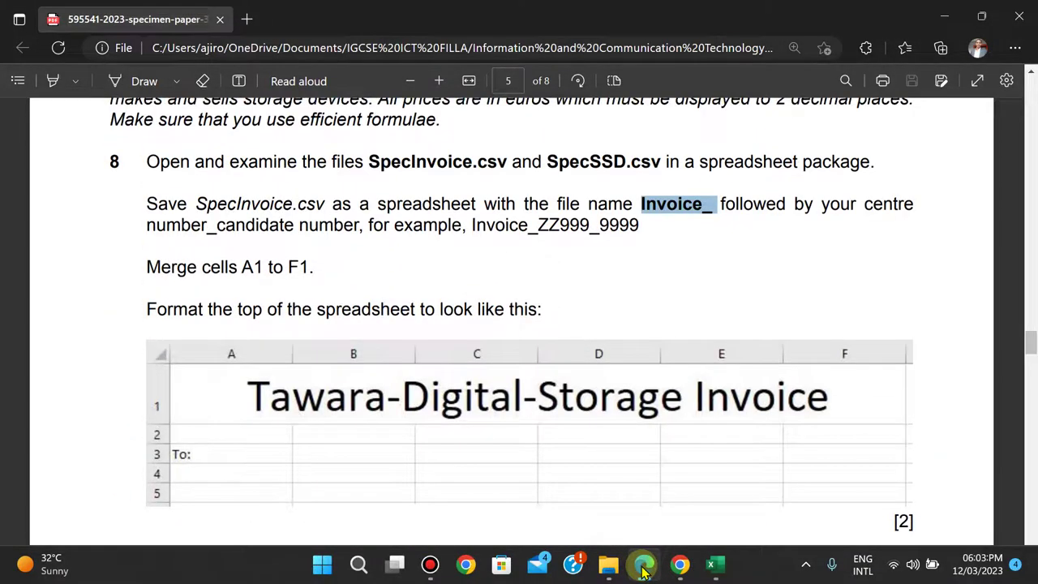
scroll(510, 324, down, 4)
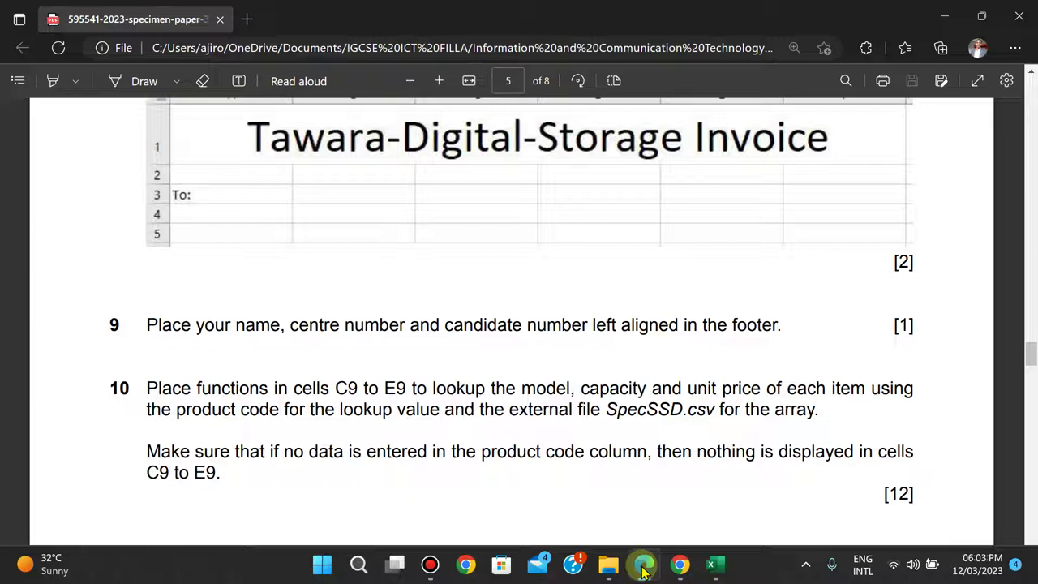
click(645, 568)
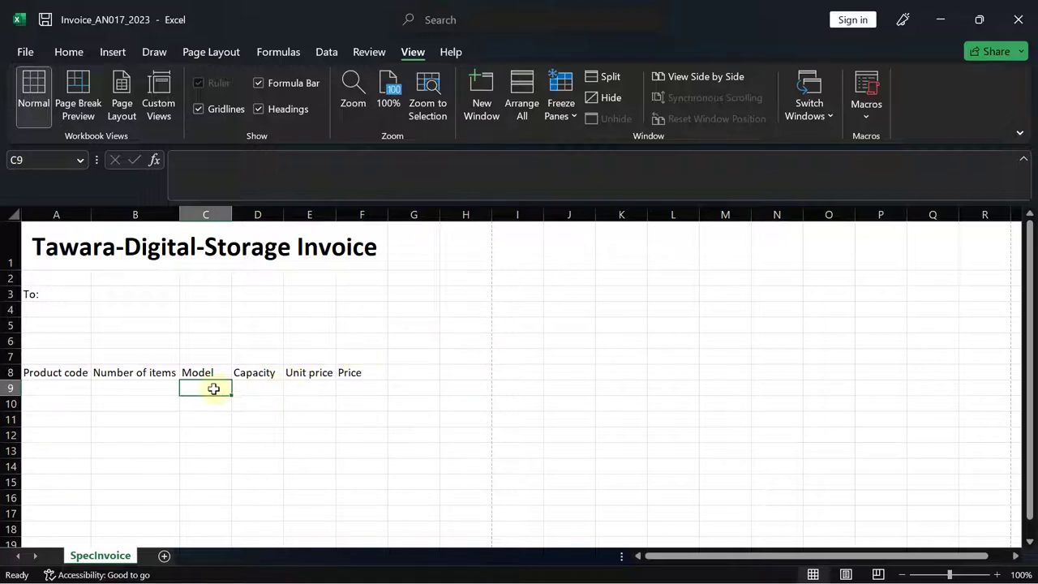
- Start C9's formula as =IF(A9="","", and begin typing vloo for the false branch
text(=)
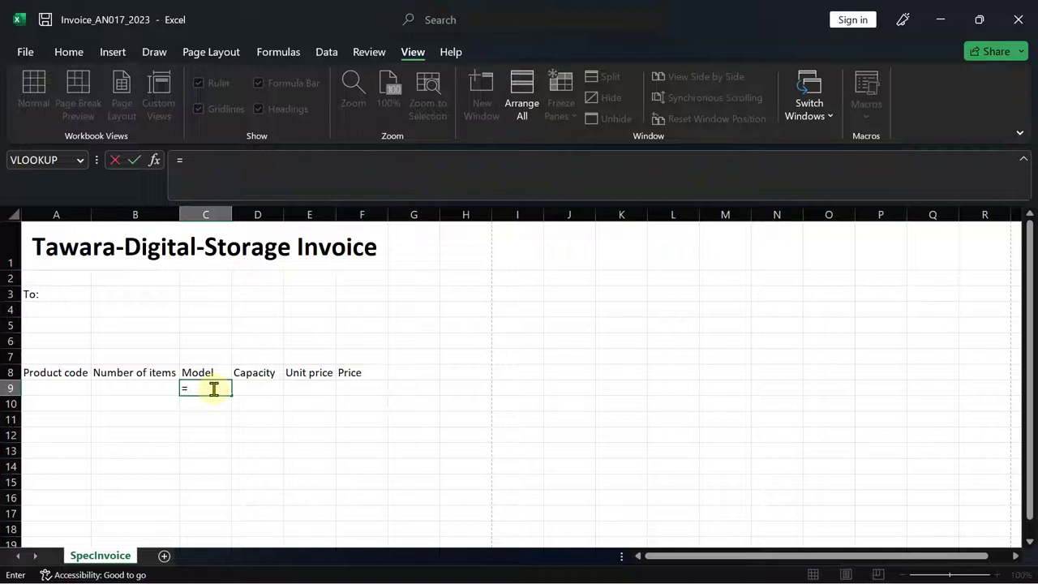
text(if)
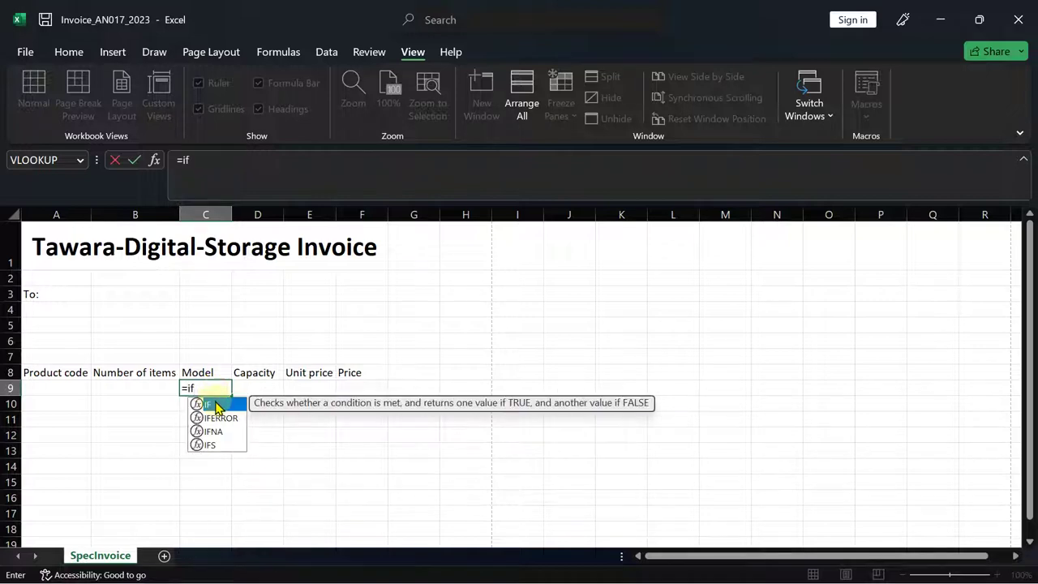
double_click(215, 402)
click(60, 387)
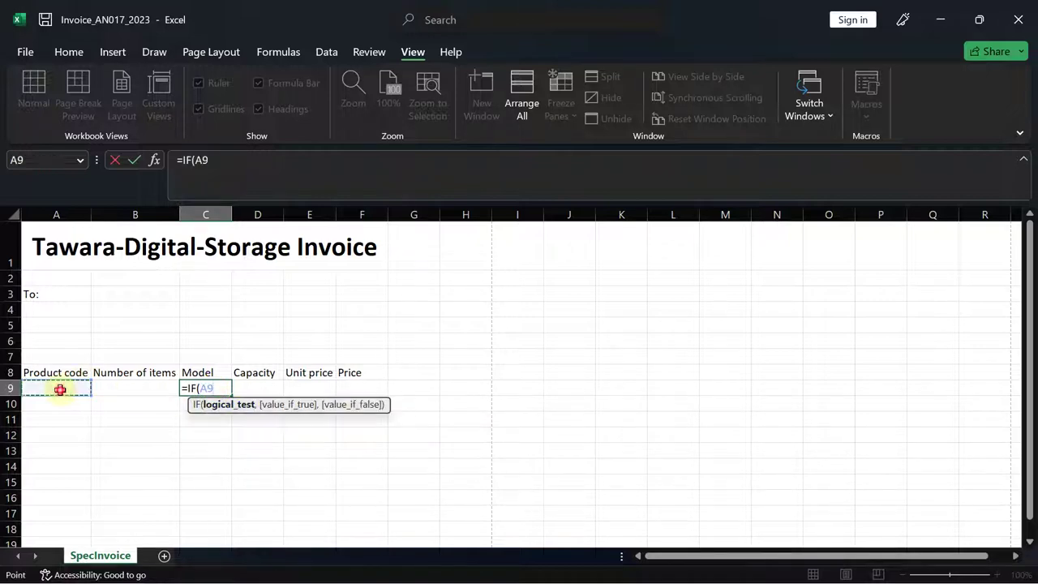
click(645, 565)
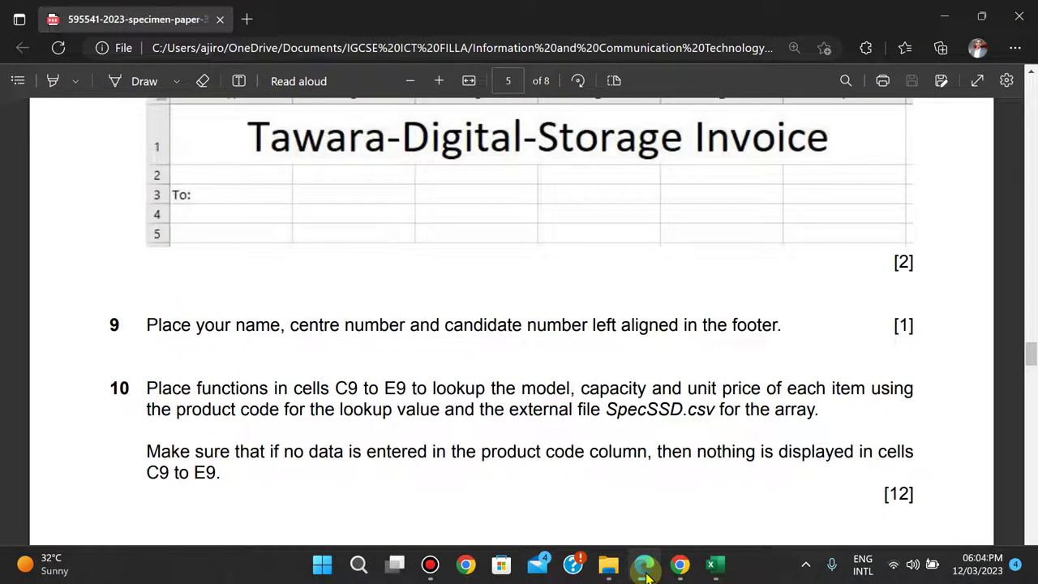
click(646, 571)
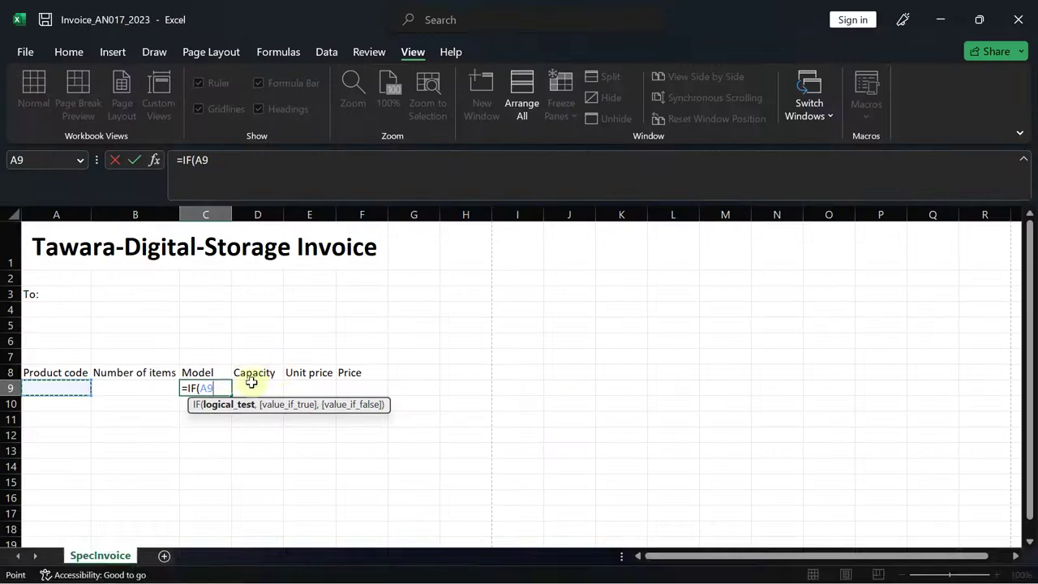
text(=)
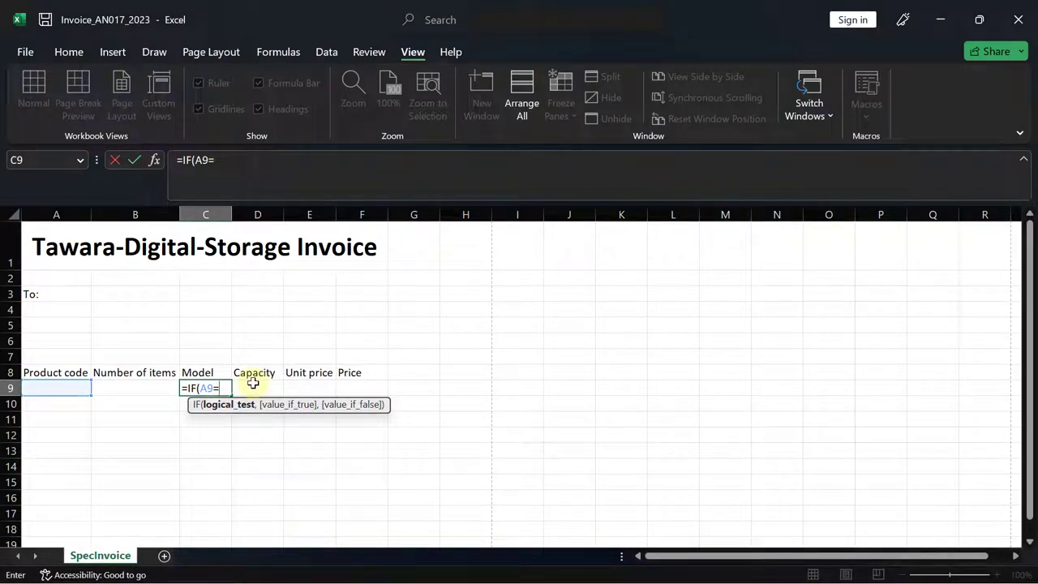
text("",)
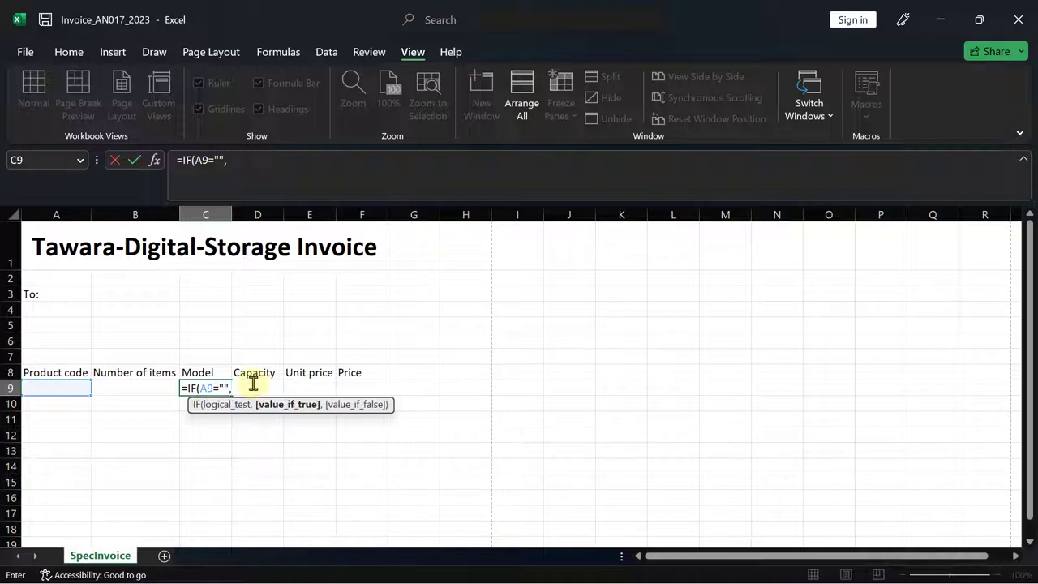
text("")
text(,)
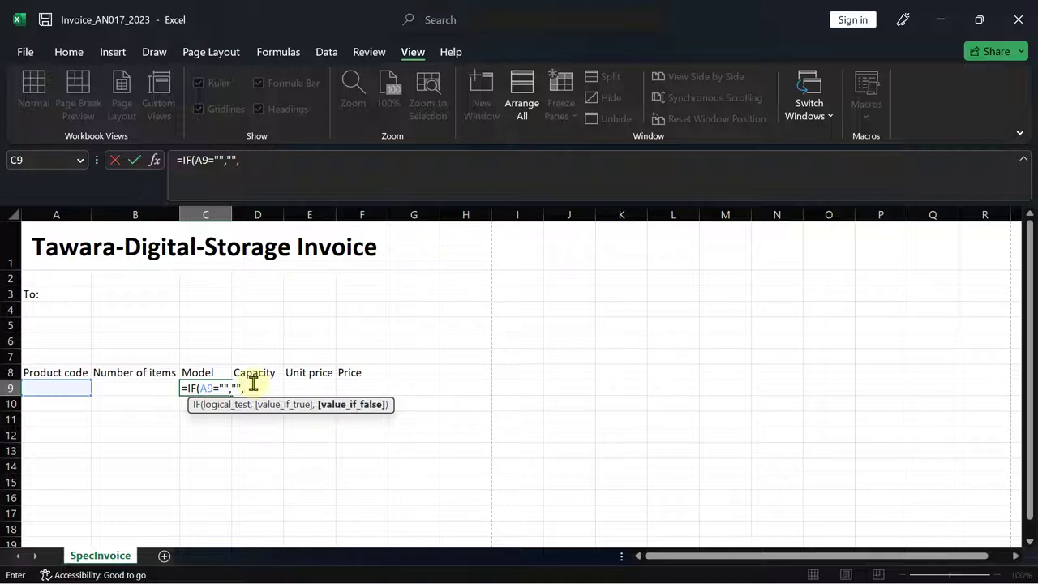
text(vloo)
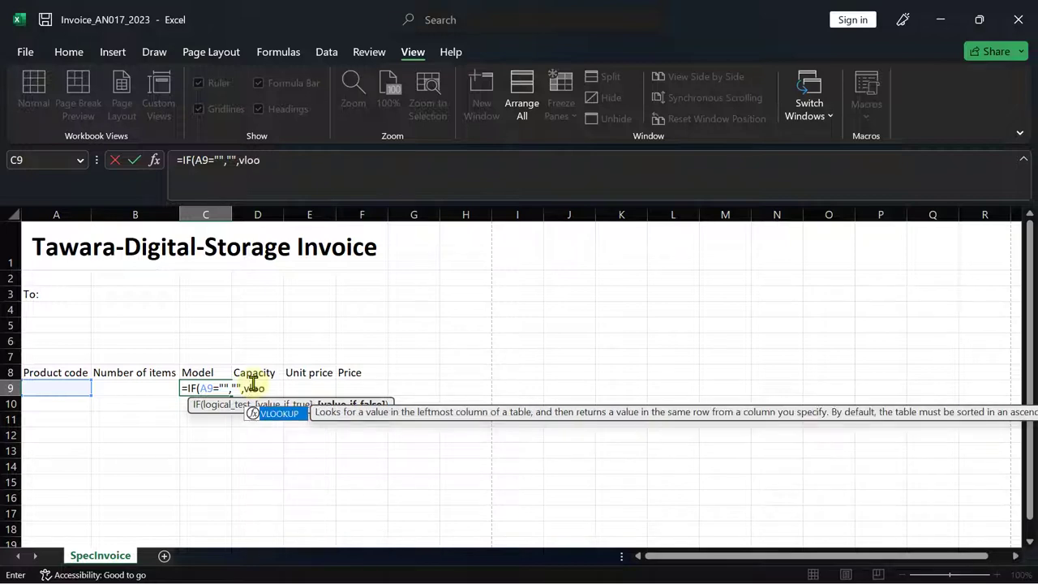
- Extend C9's formula with VLOOKUP(A9, using the product code as lookup value
key(Tab)
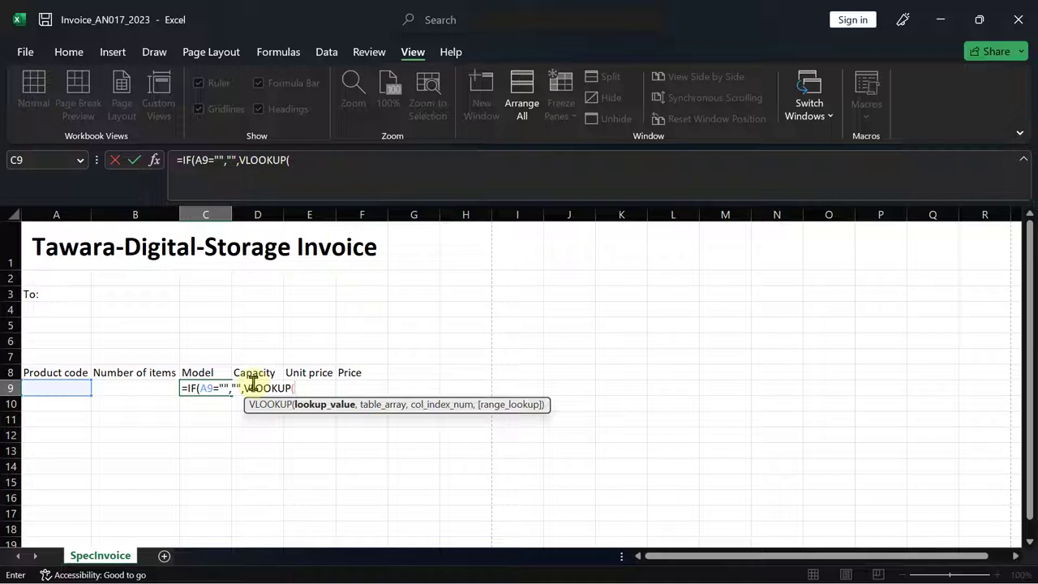
click(77, 386)
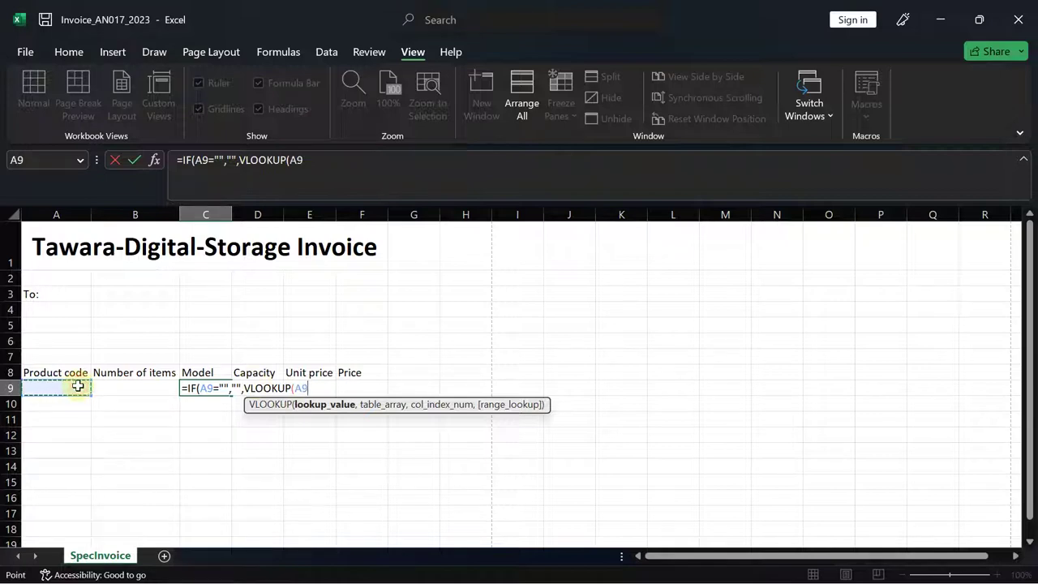
text(,)
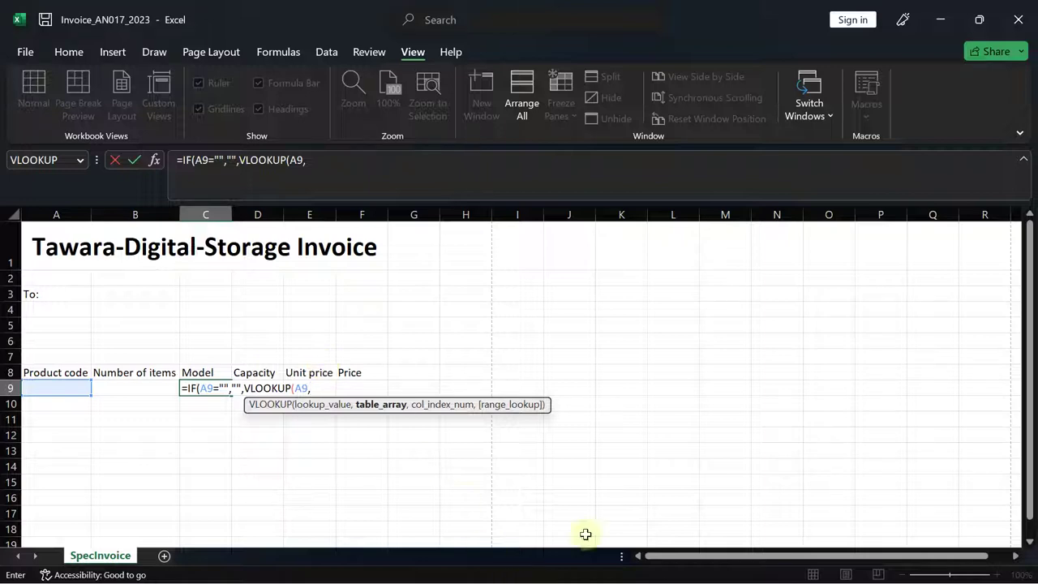
mouse_move(717, 572)
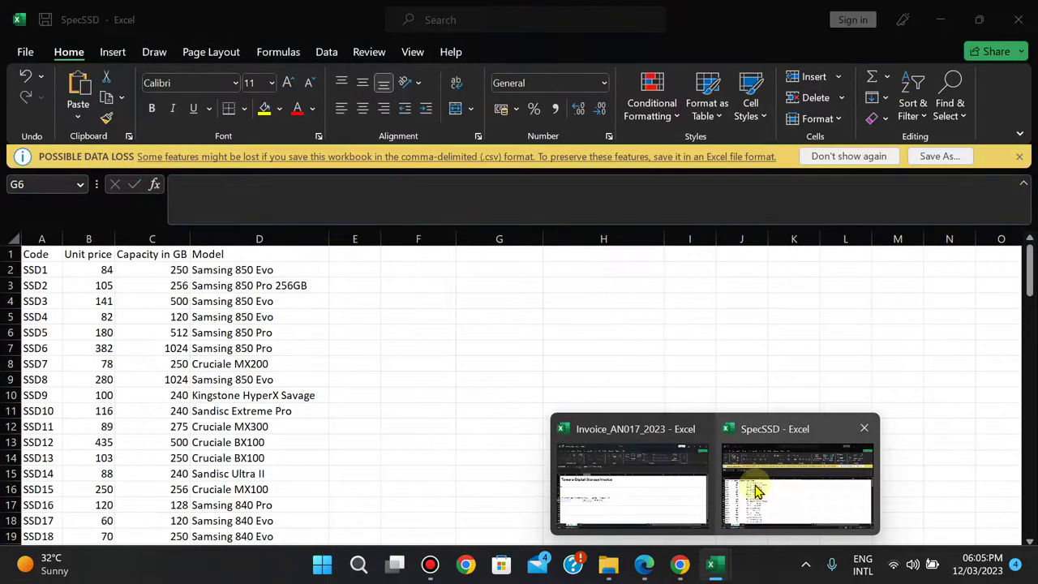
- Use SpecSSD.csv range A2:D106 as the table array in C9's VLOOKUP
click(754, 488)
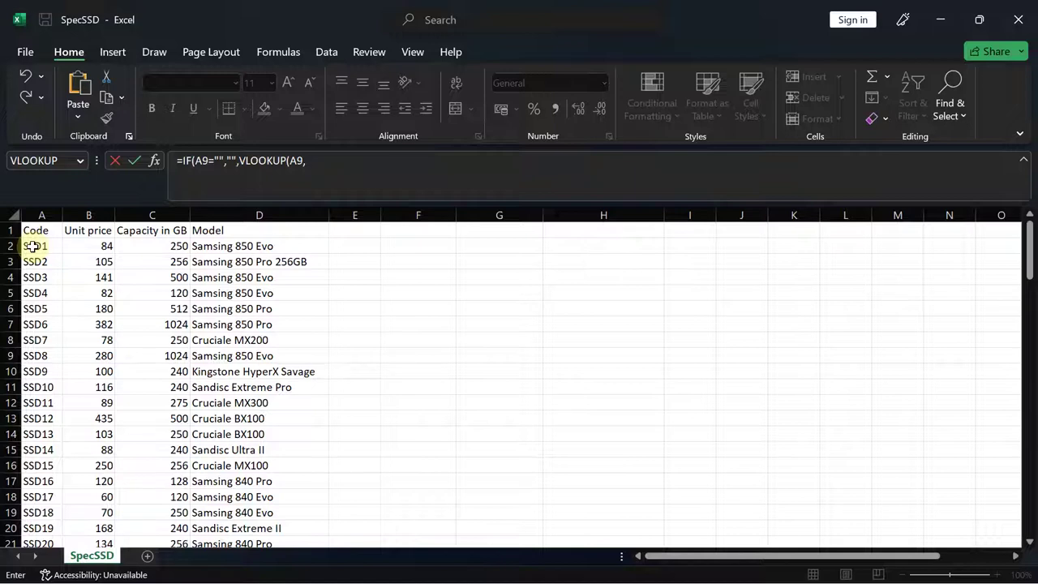
drag(32, 245, 254, 243)
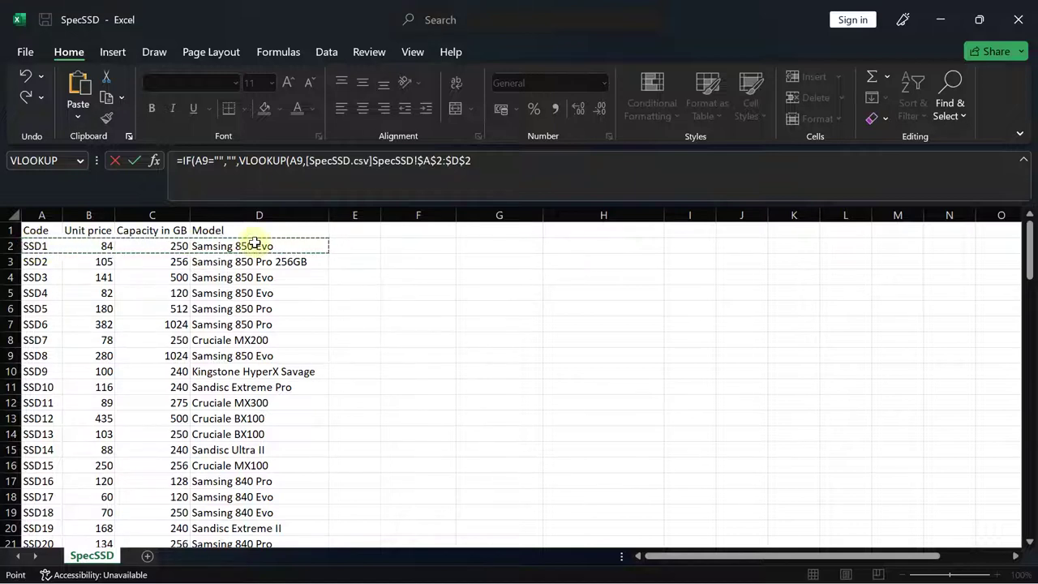
key(ctrl+shift+Down)
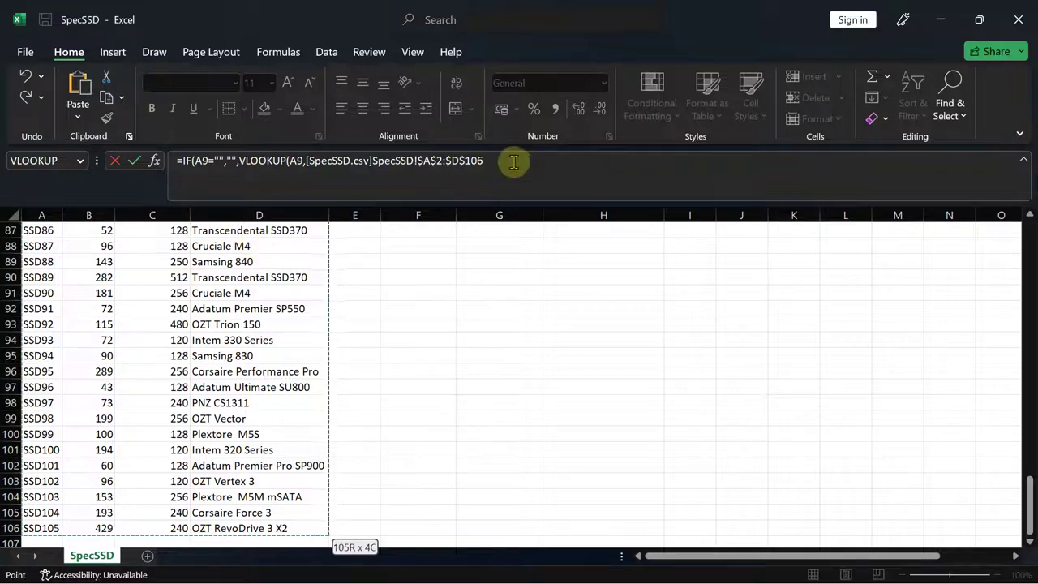
click(511, 162)
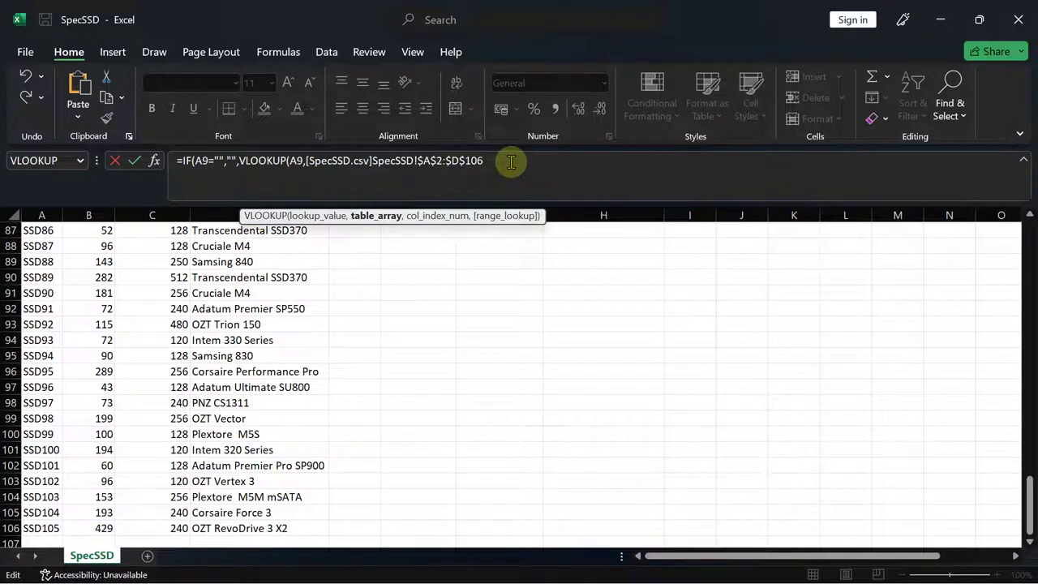
text(,)
- Finish C9's lookup with column 4 and FALSE exact match, close it and enter
drag(1029, 491, 1028, 235)
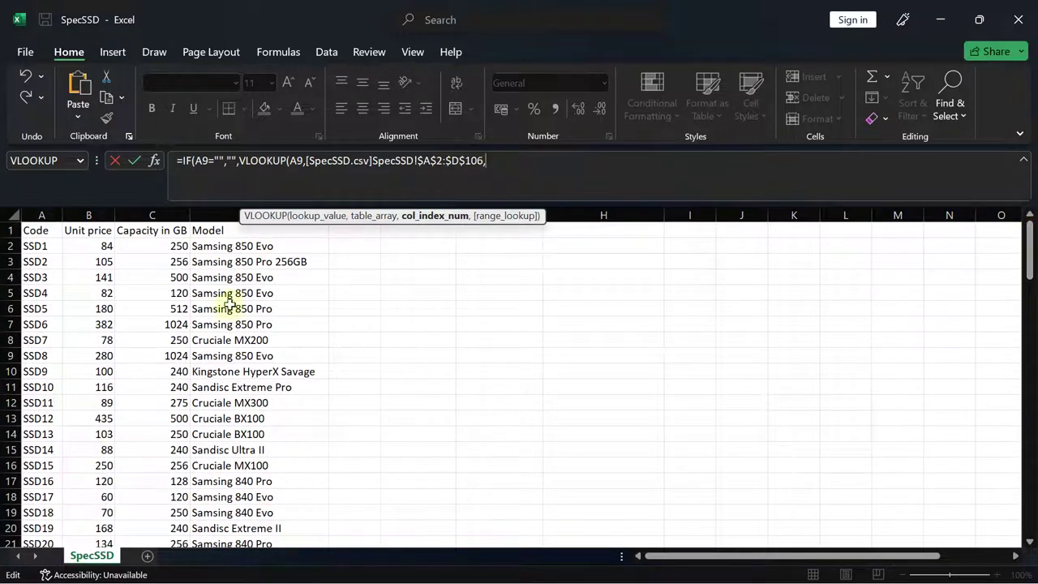
mouse_move(717, 572)
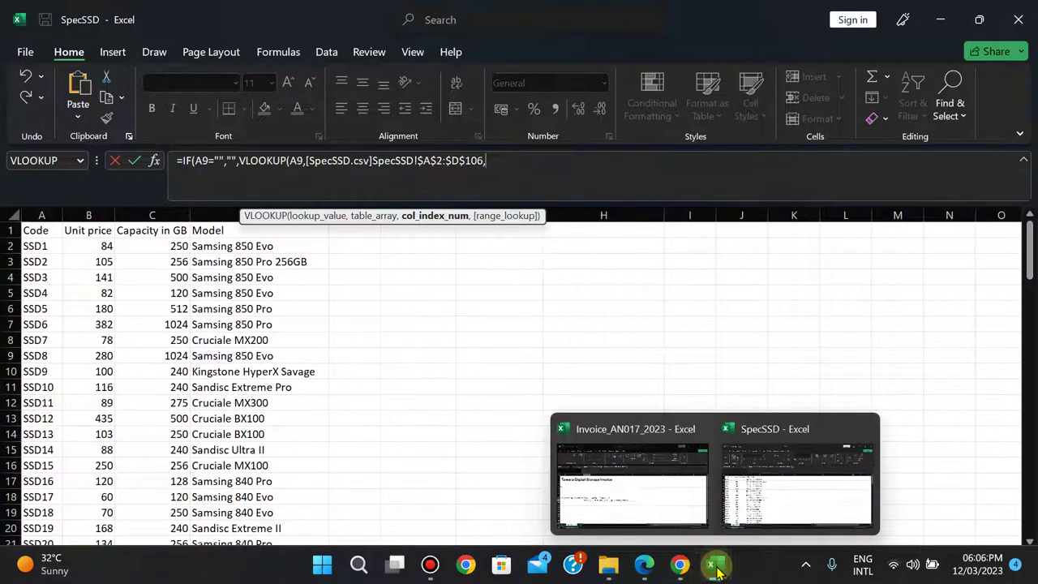
mouse_move(644, 510)
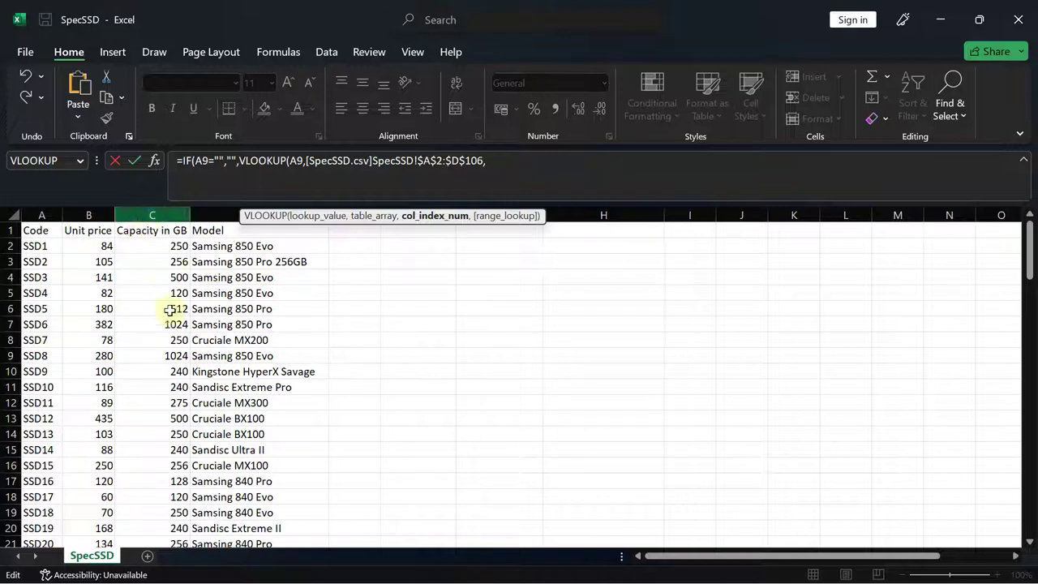
text(4,)
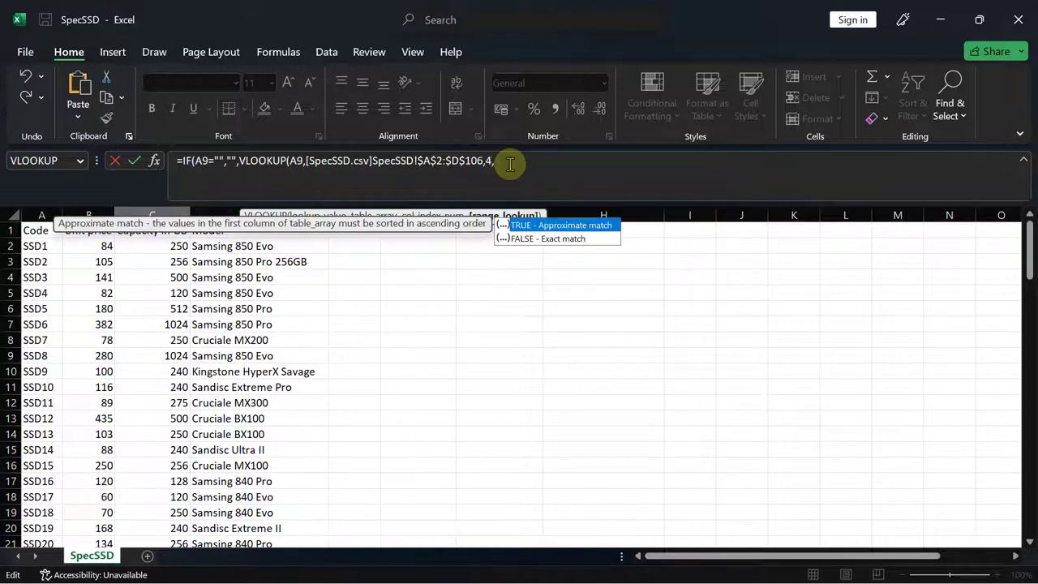
double_click(568, 238)
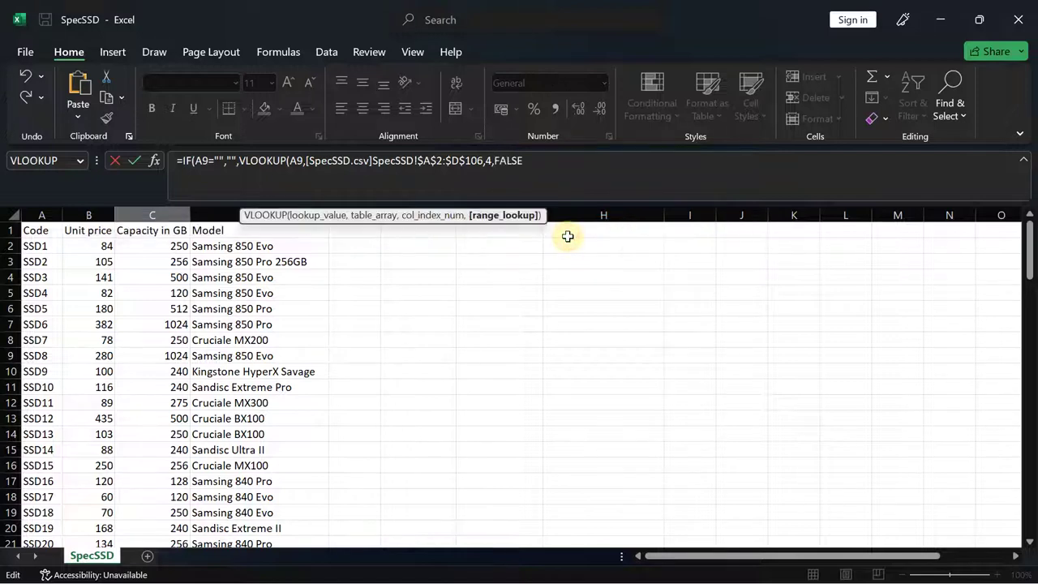
text())
key(Return)
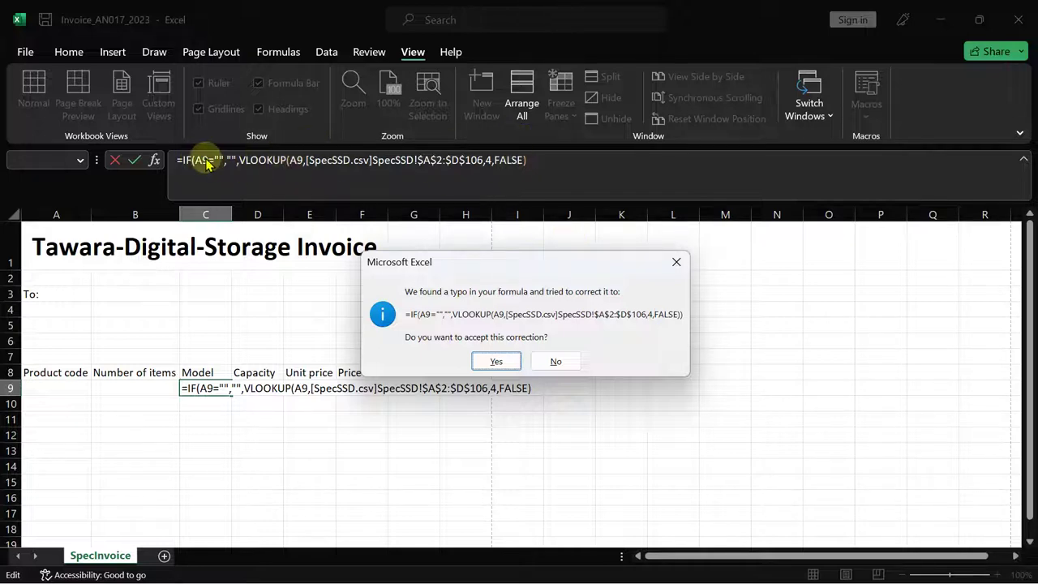
- Accept the parenthesis correction, then fill C9's formula across to D9 and E9 and check the copies
click(511, 358)
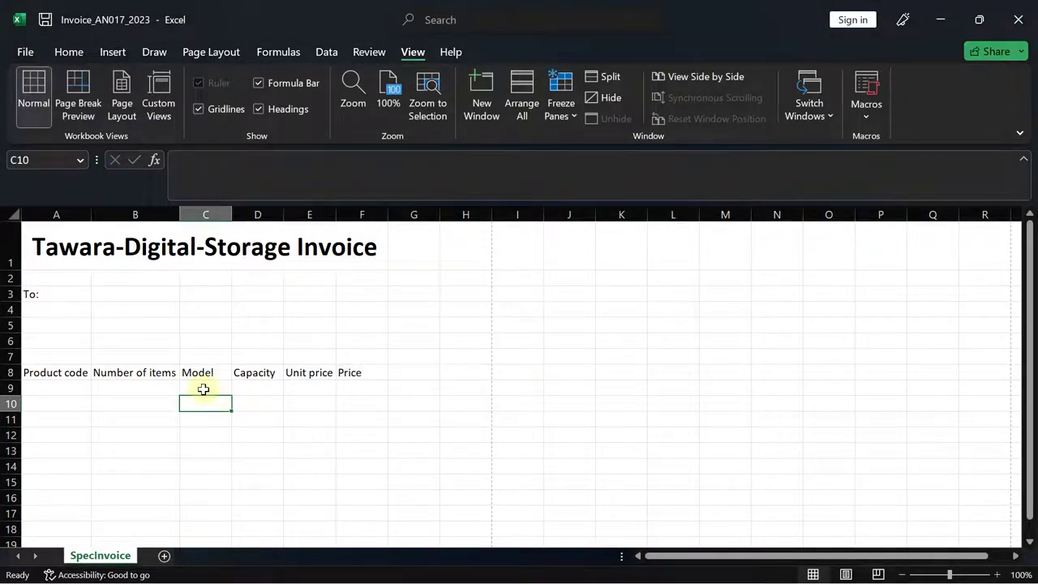
click(203, 388)
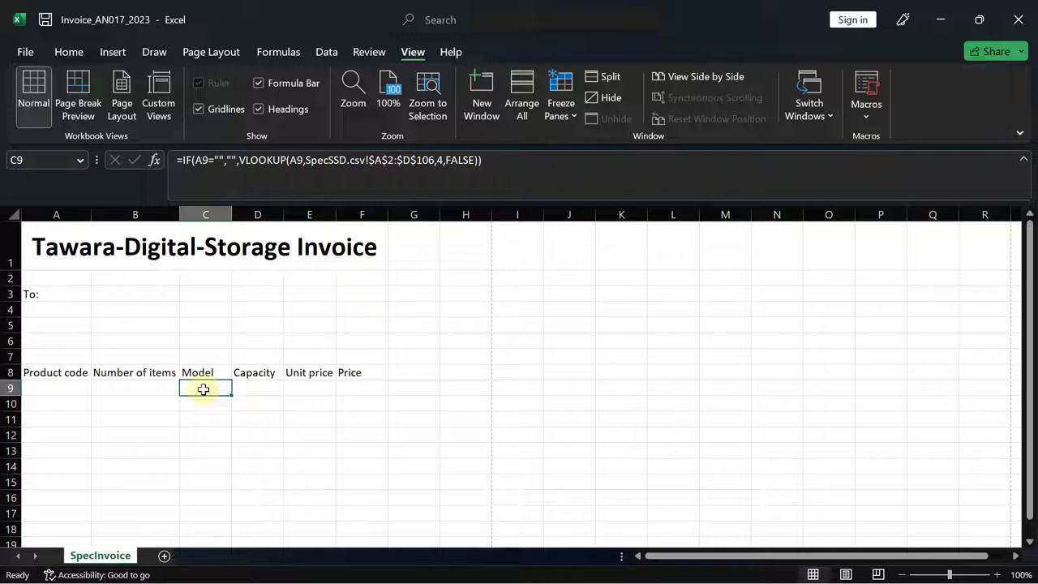
drag(229, 393, 322, 393)
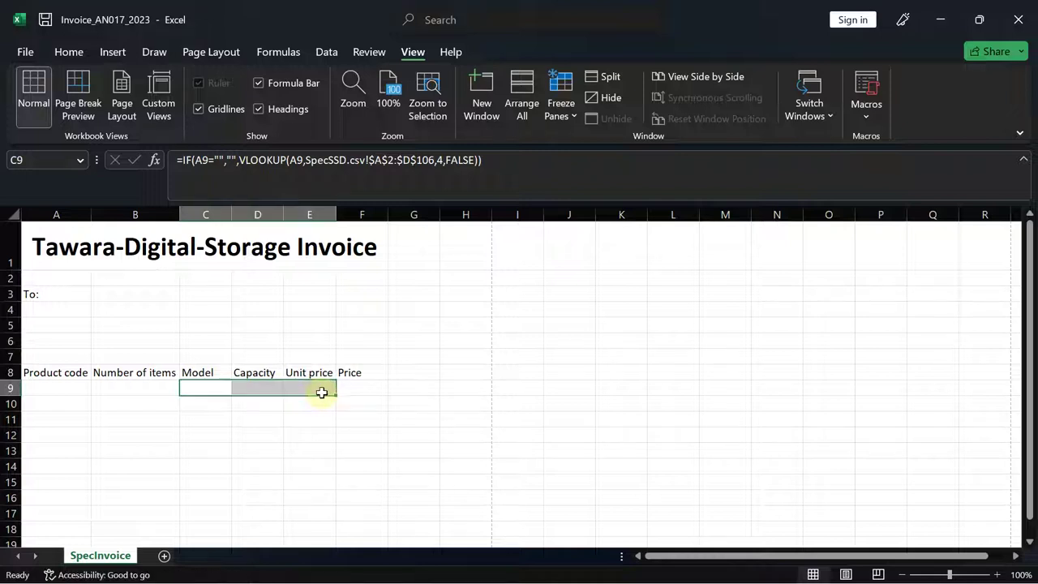
click(255, 387)
click(206, 386)
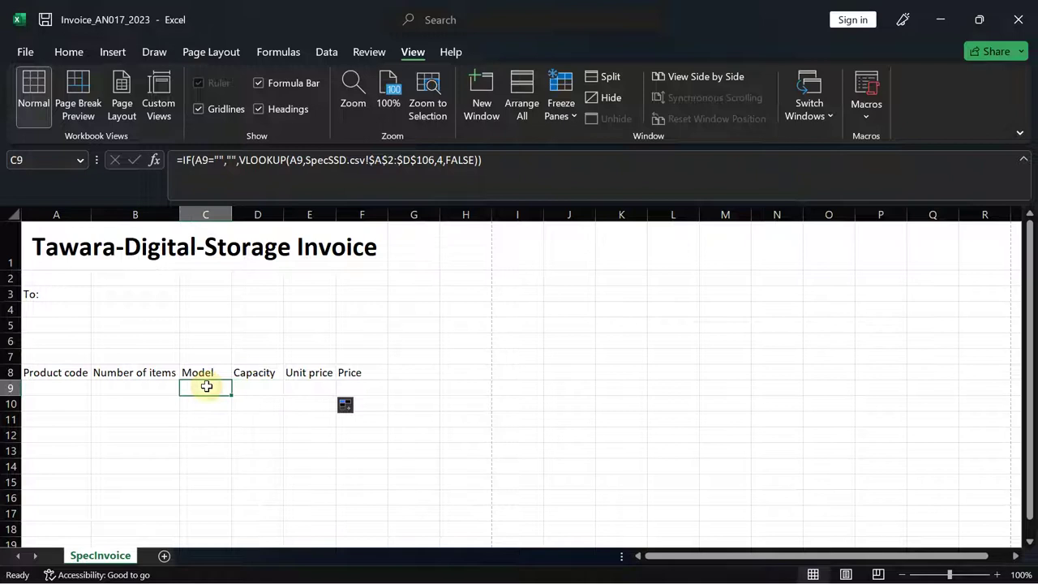
key(Right)
key(Right)
key(Left)
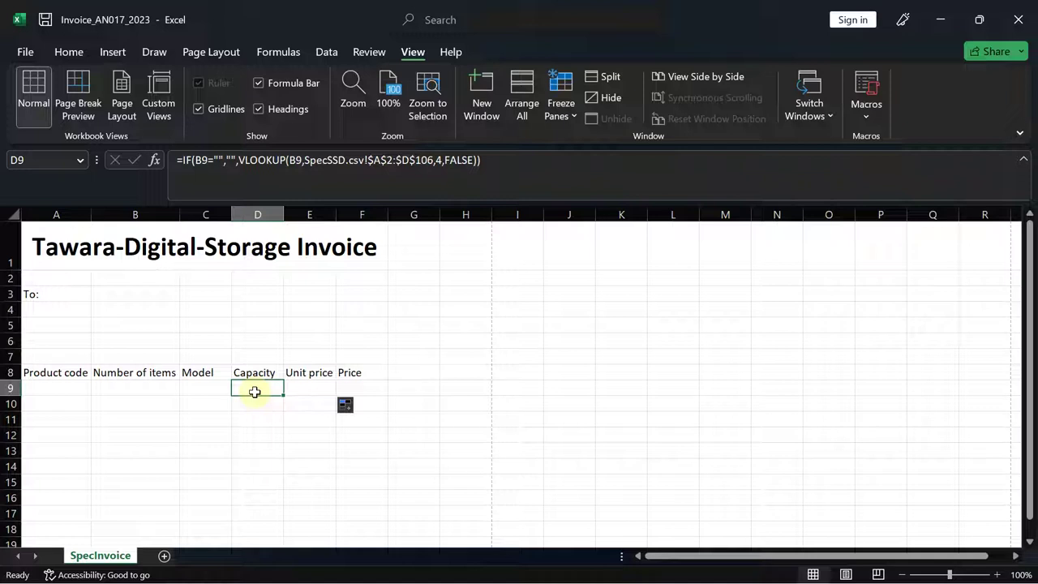
- Change D9's lookup column number from 4 to 3 so it returns capacity
mouse_move(695, 562)
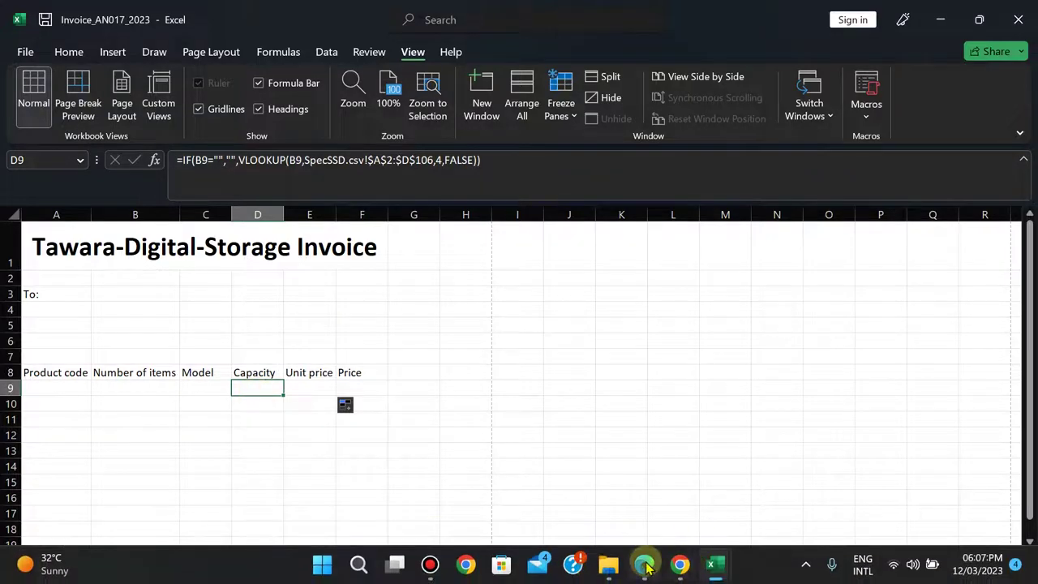
click(645, 565)
click(644, 565)
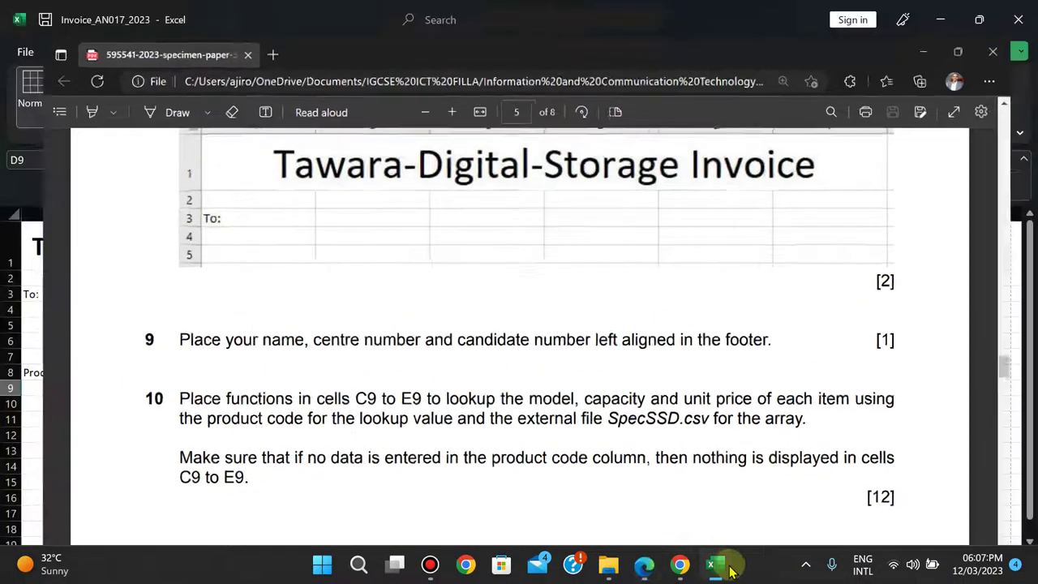
mouse_move(713, 570)
click(767, 490)
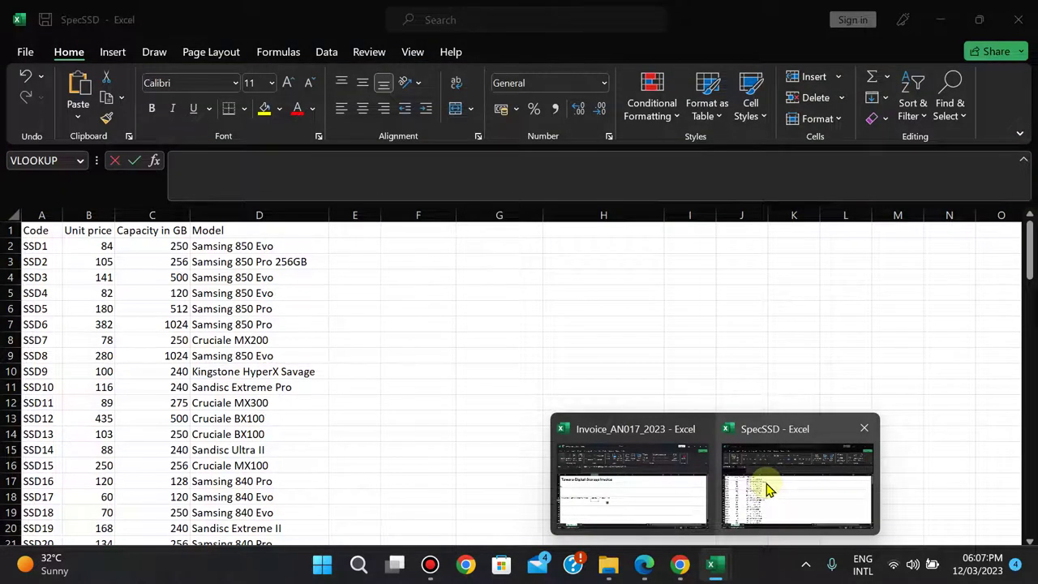
click(633, 485)
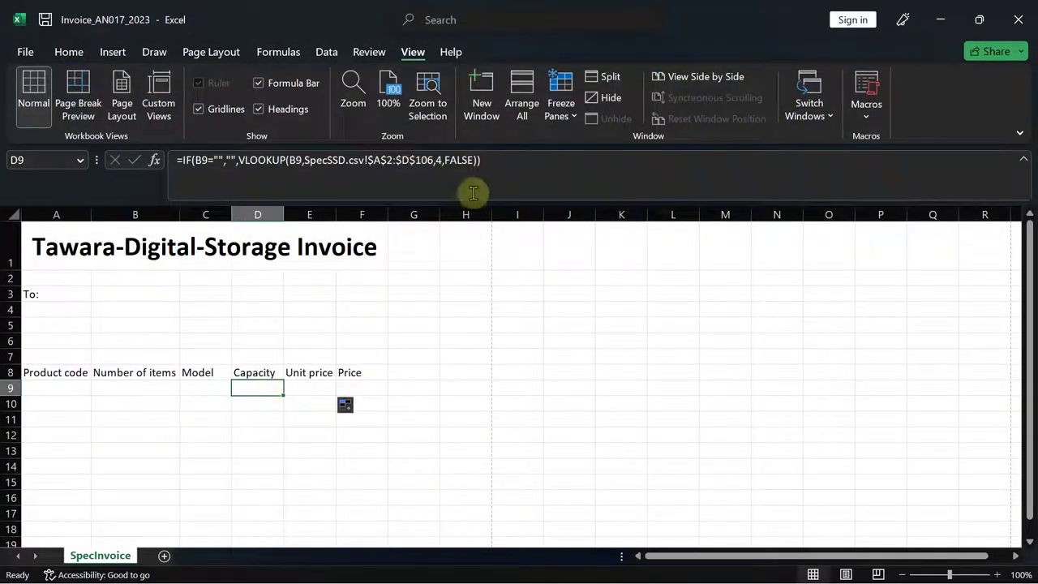
click(441, 160)
key(BackSpace)
text(3)
key(Return)
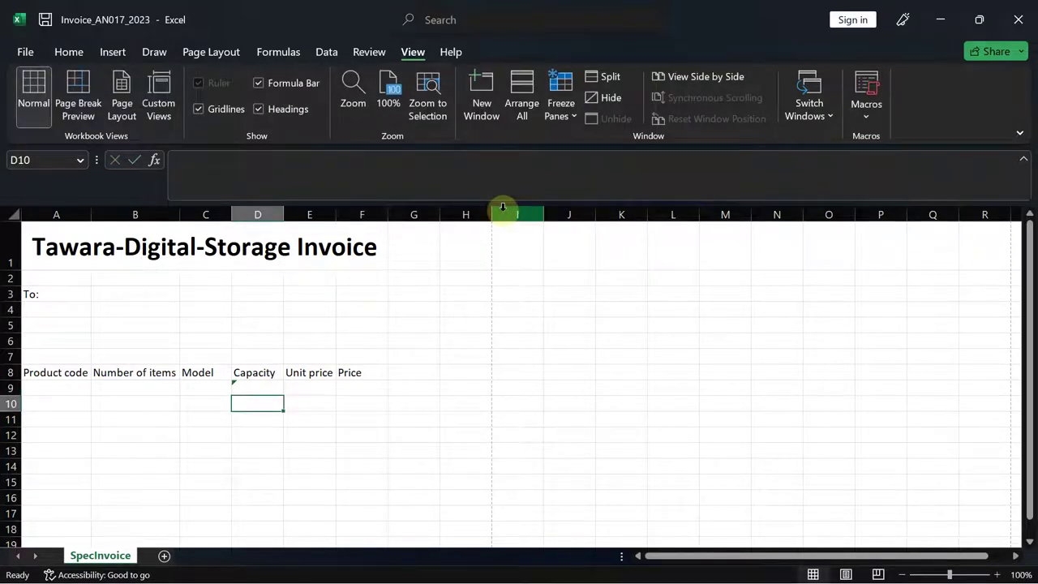
- Review the D9 and E9 formulas against the exam question and SpecSSD data
click(237, 389)
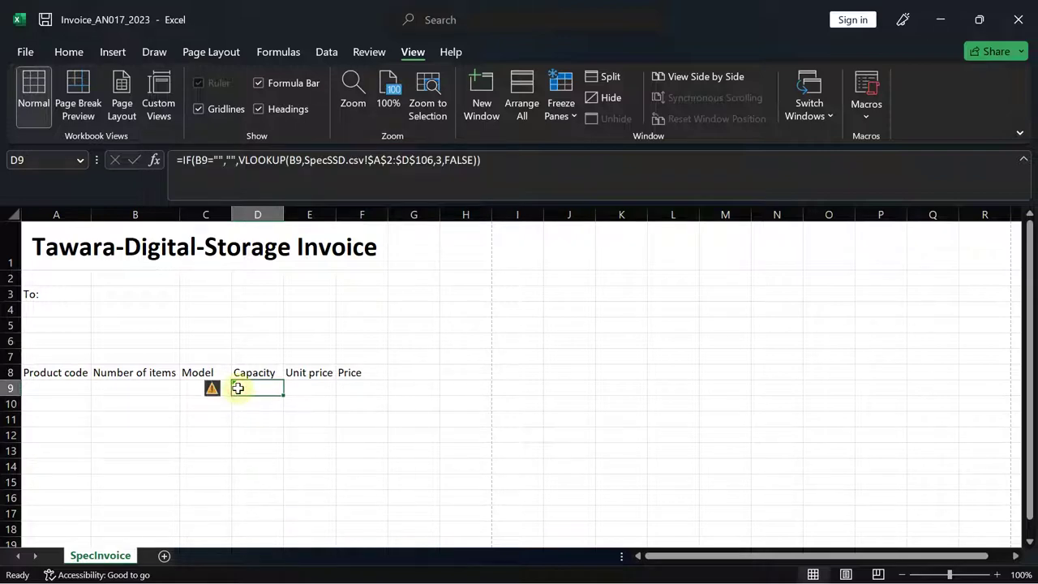
click(297, 387)
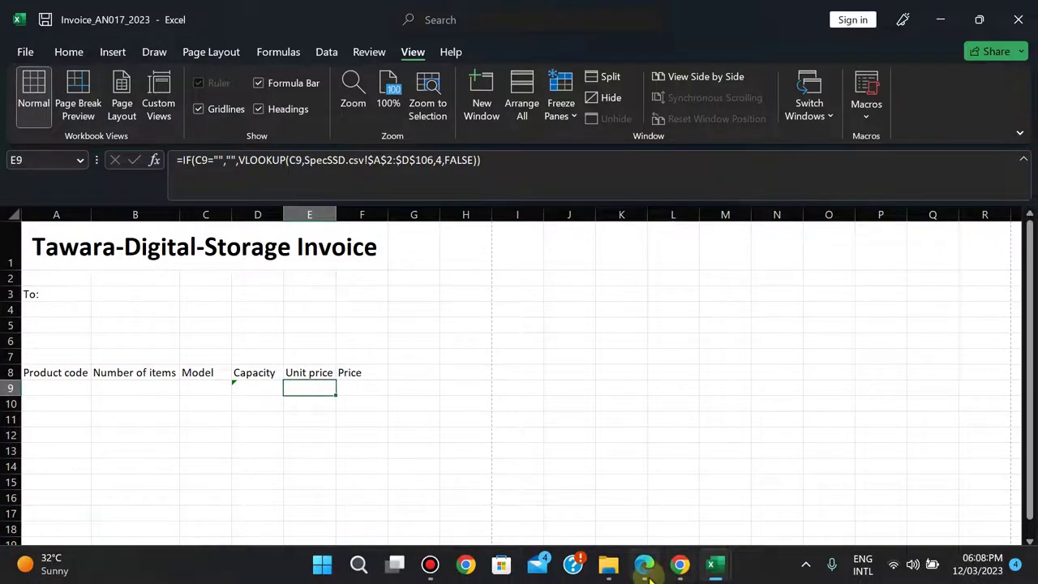
click(646, 566)
mouse_move(713, 564)
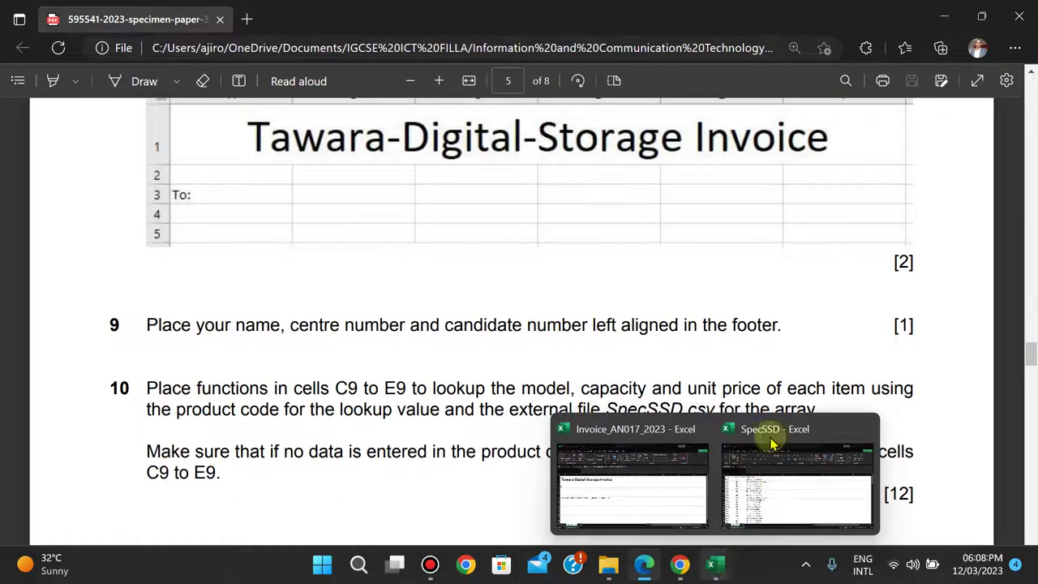
click(774, 428)
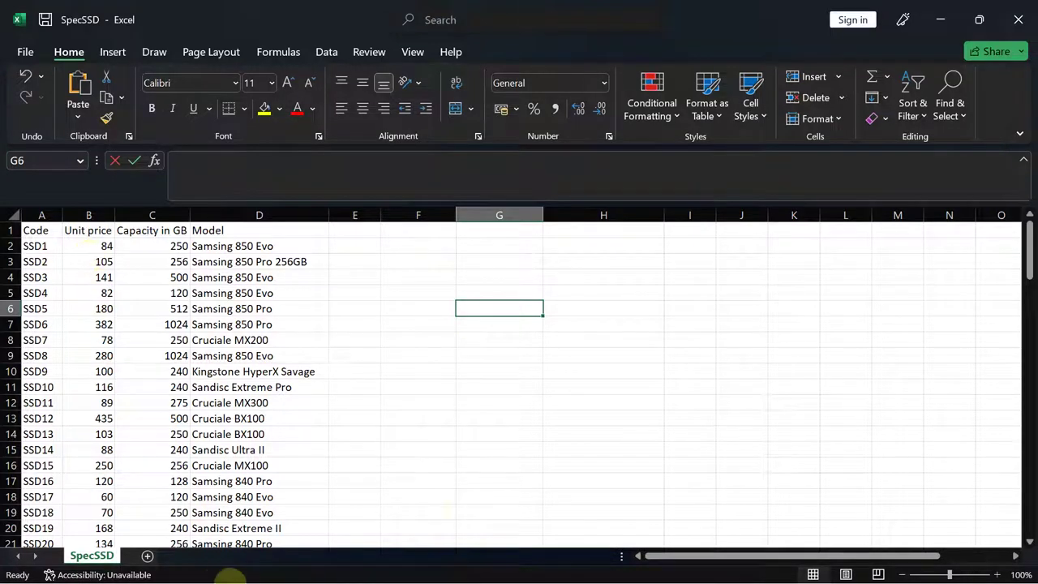
mouse_move(527, 558)
mouse_move(646, 568)
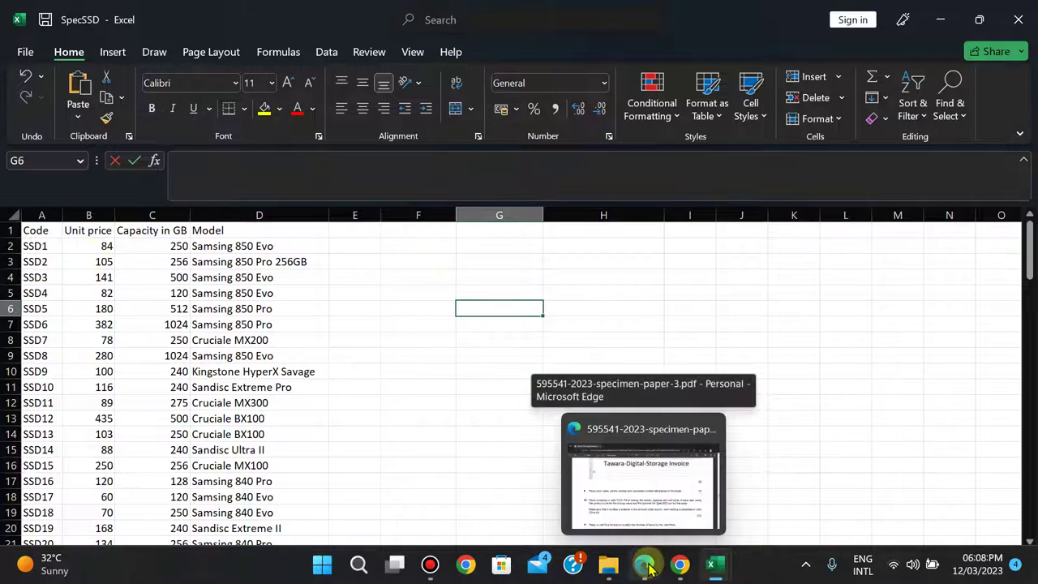
mouse_move(712, 566)
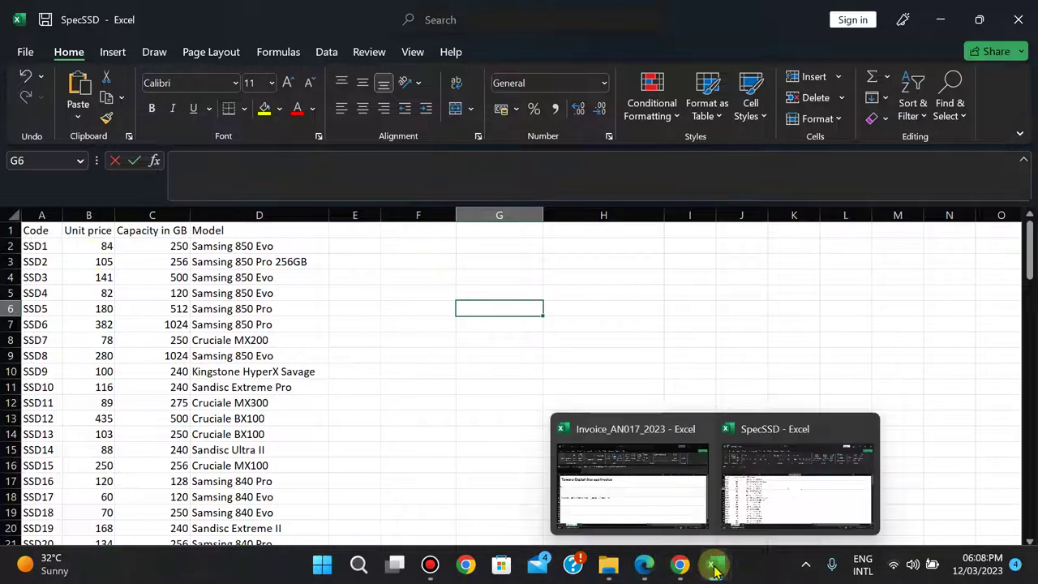
click(643, 510)
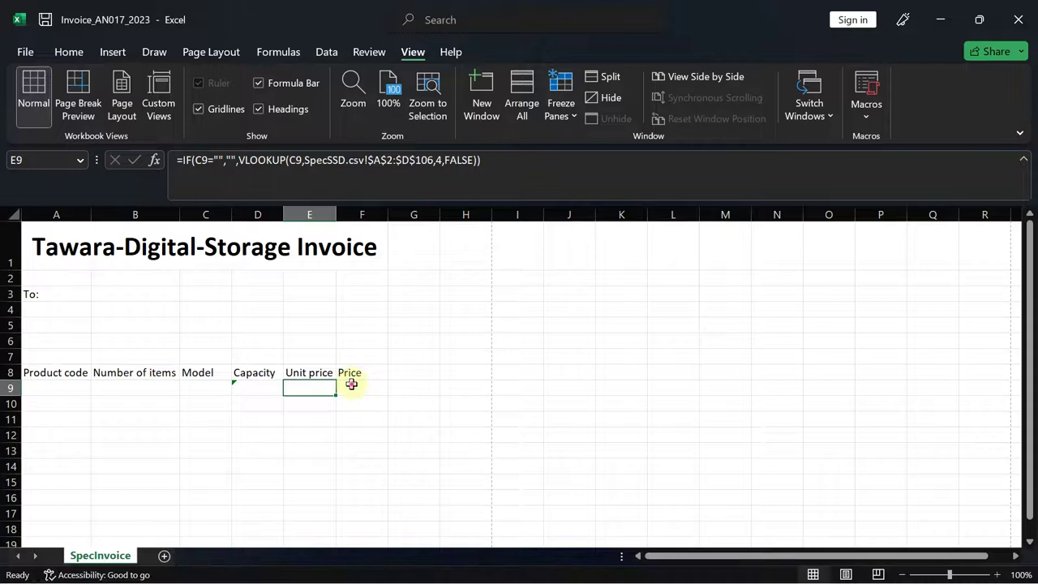
- Set E9's lookup column number to 4, then reselect D9
click(349, 385)
click(307, 390)
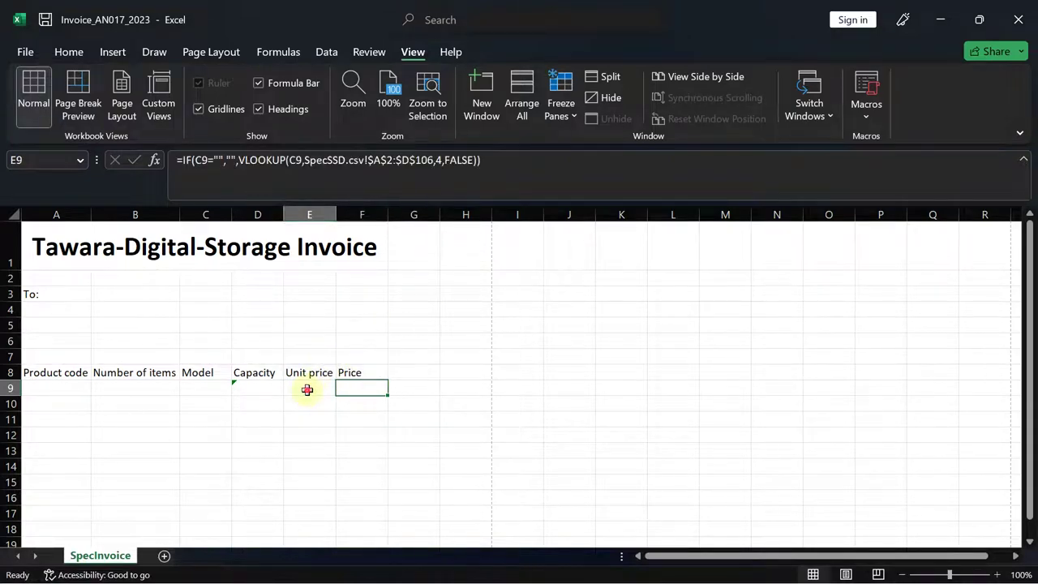
click(439, 160)
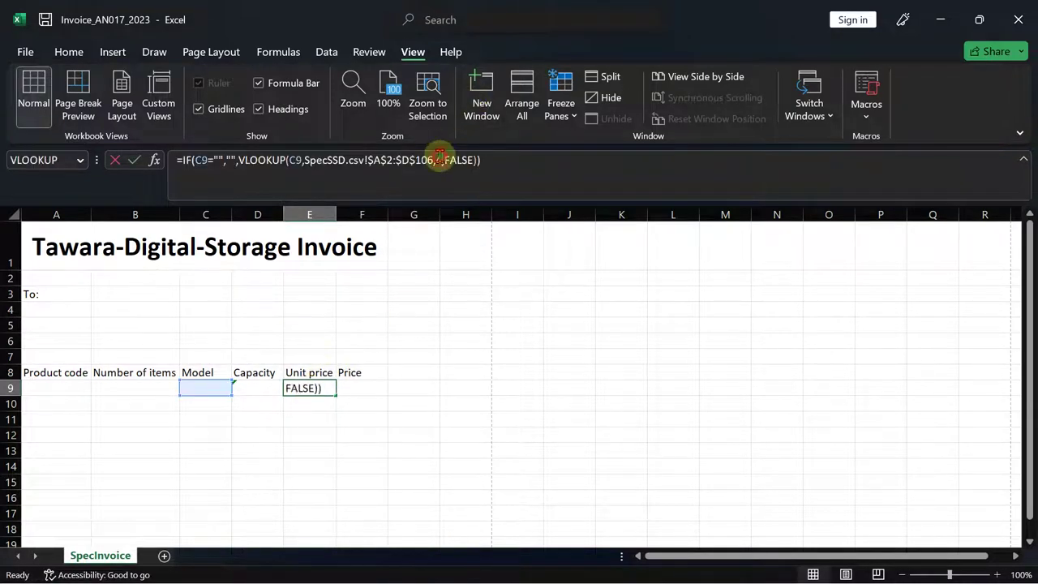
key(BackSpace)
text(4)
key(Return)
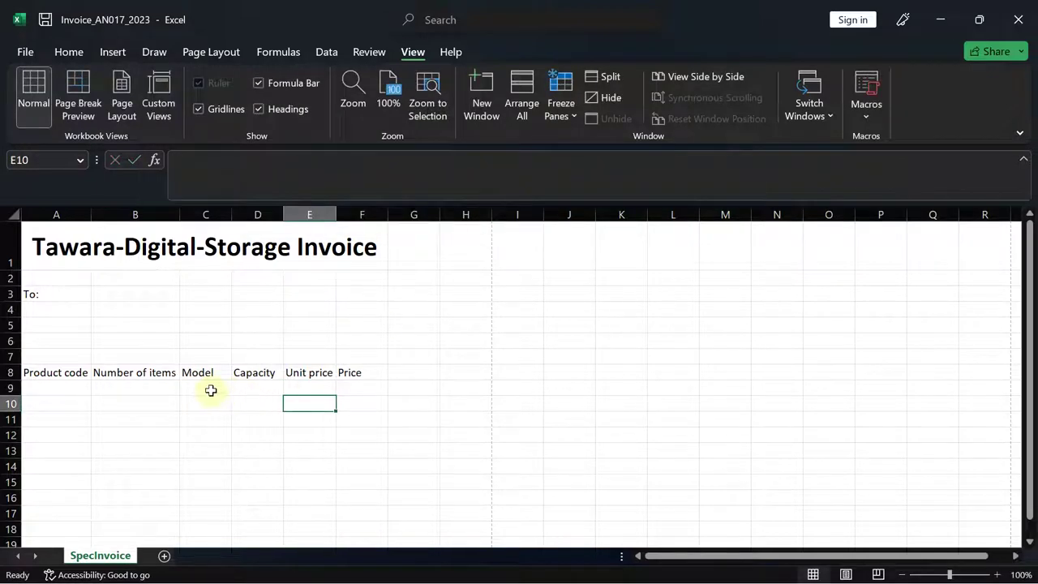
click(249, 390)
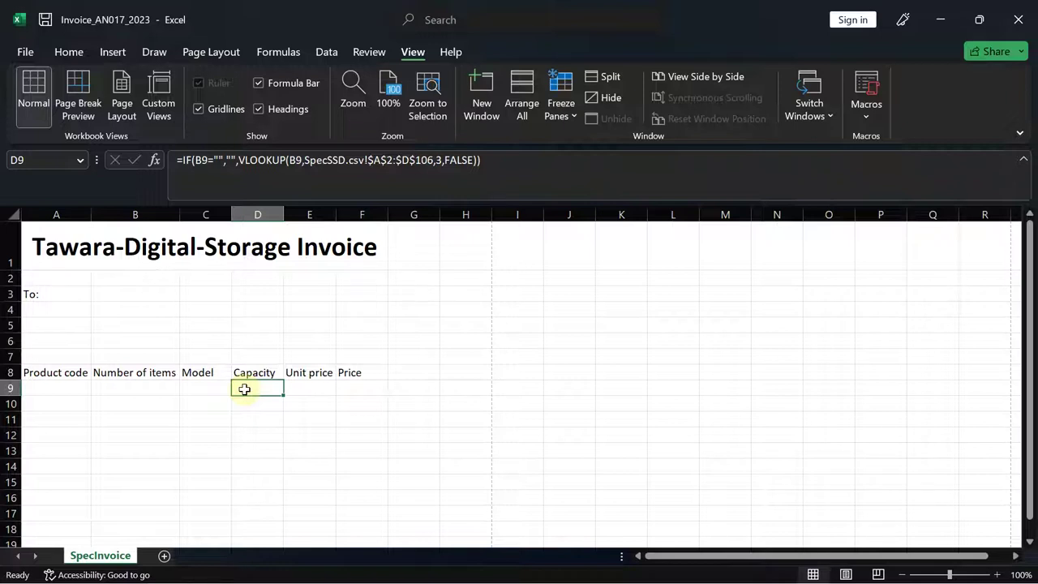
- Clear D9 and retype it as =IF(A9="","",VLOOKUP(A9, testing and looking up A9
key(Delete)
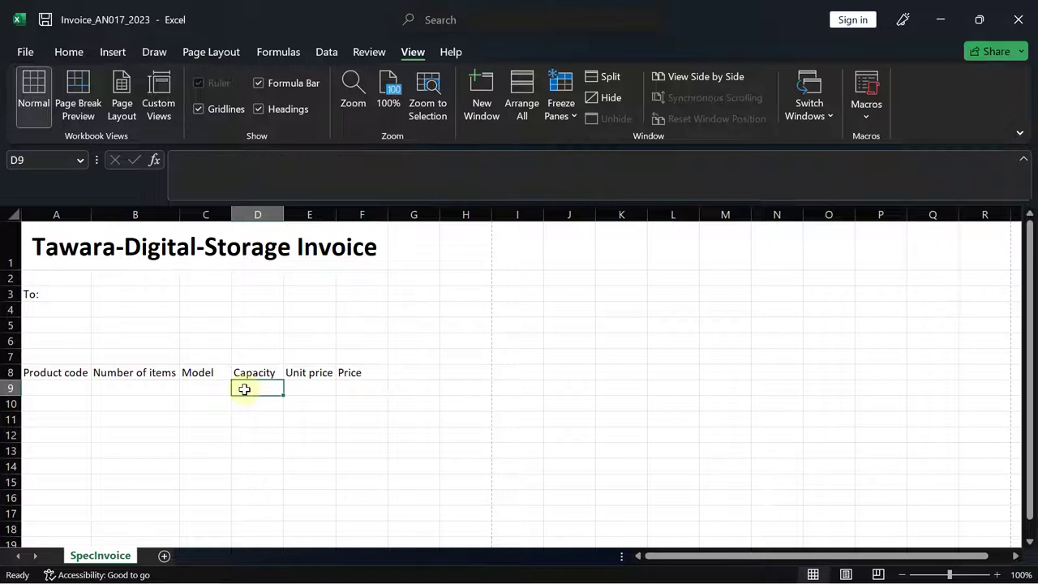
text(=if)
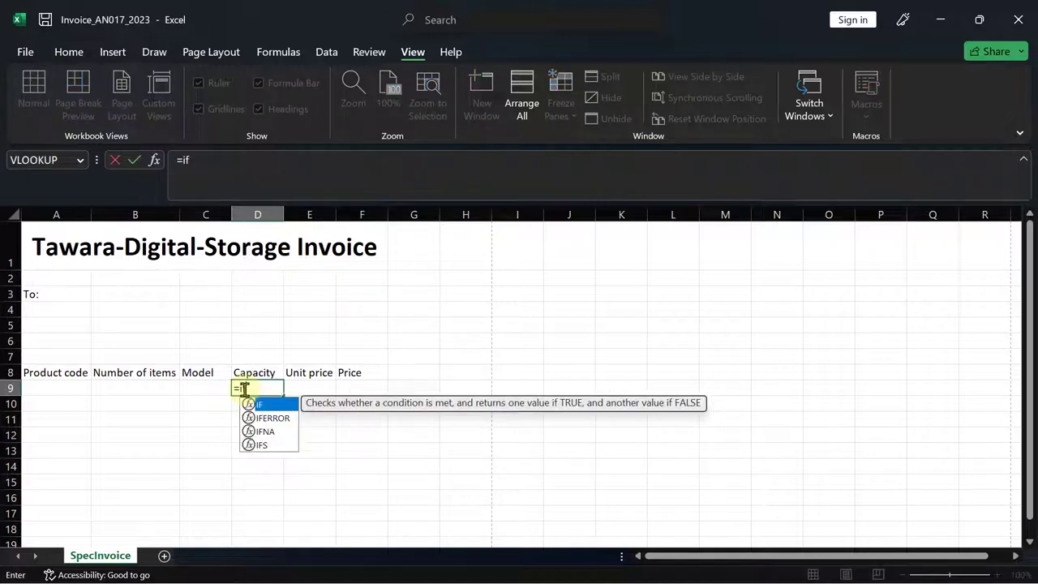
key(Tab)
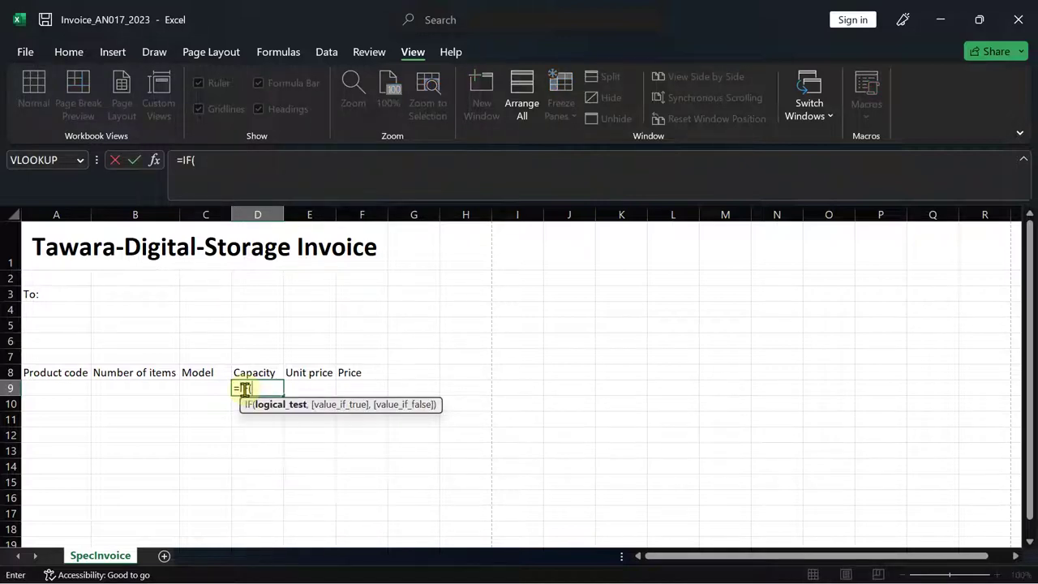
click(59, 389)
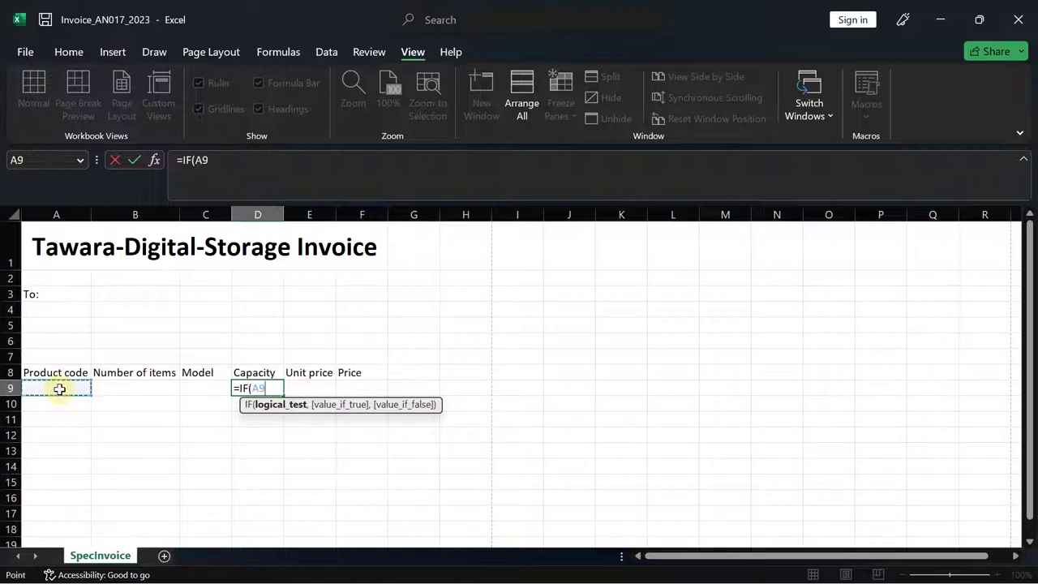
text(="",)
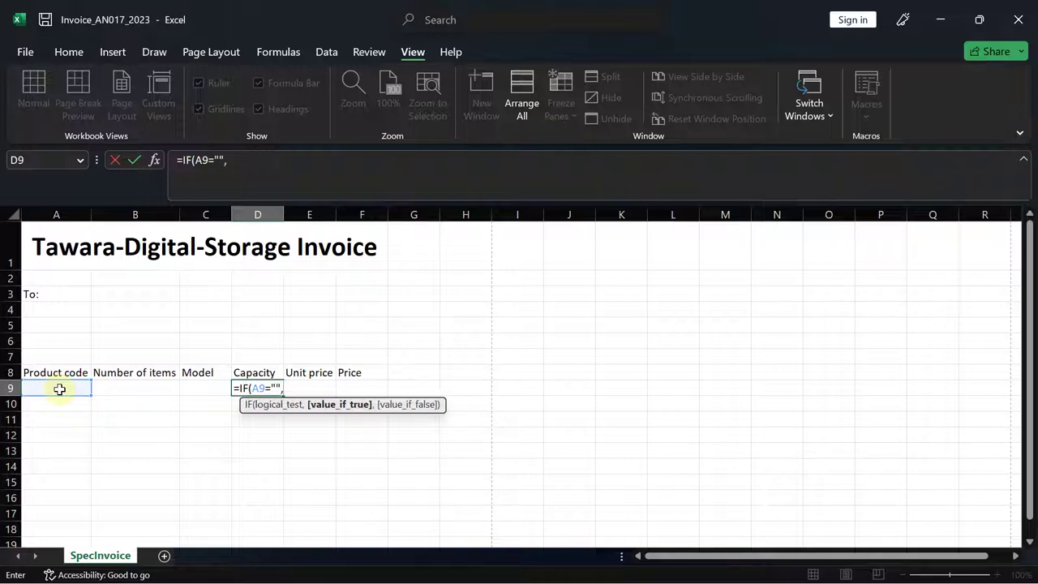
text("",)
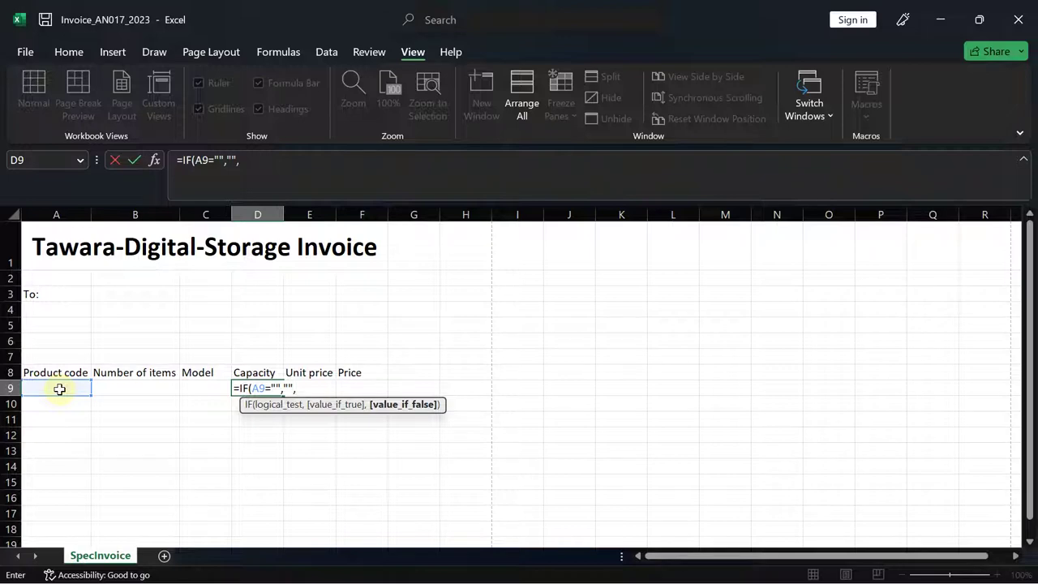
text(vloo)
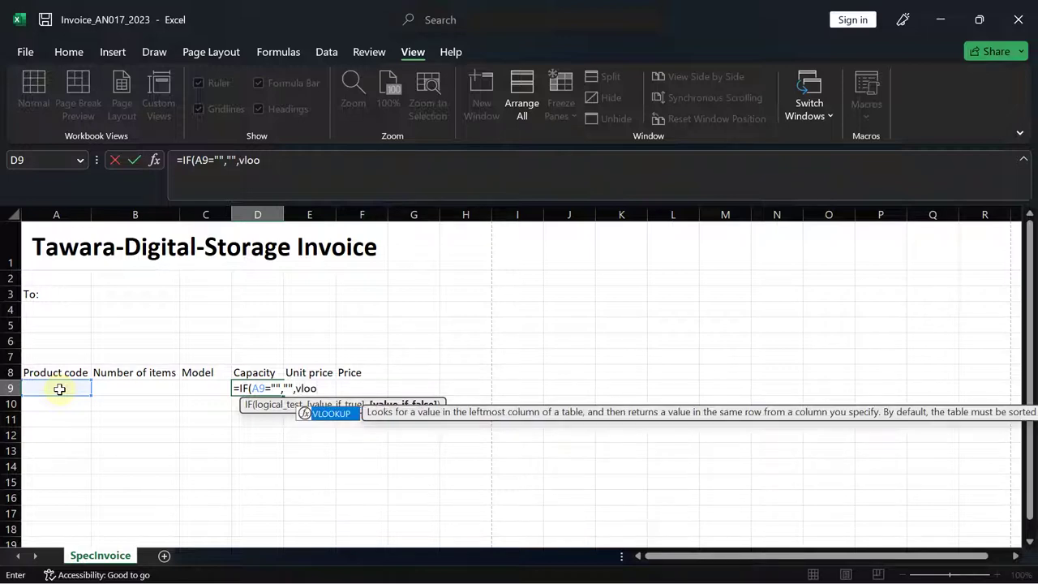
key(Tab)
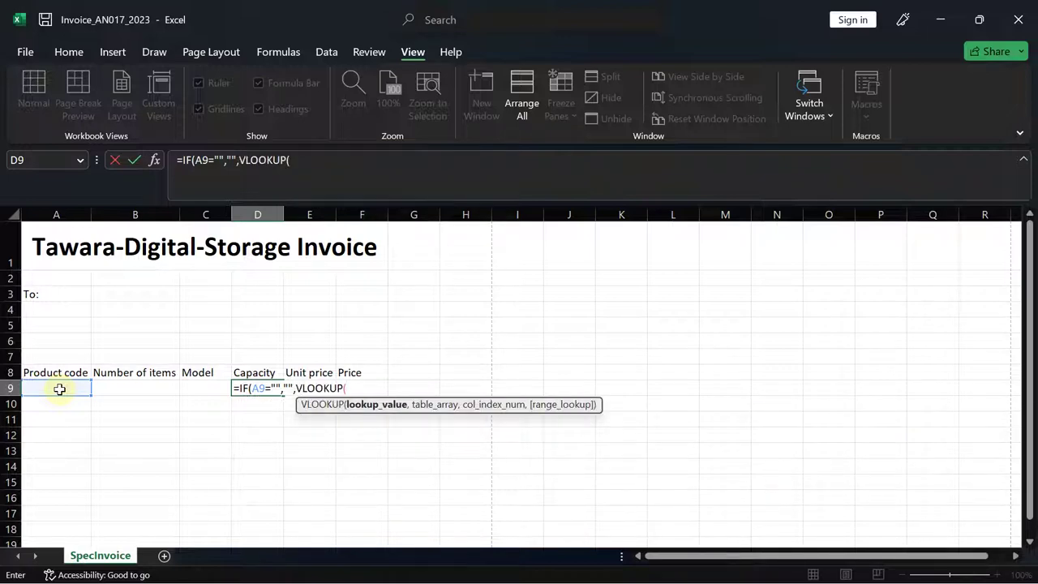
click(41, 389)
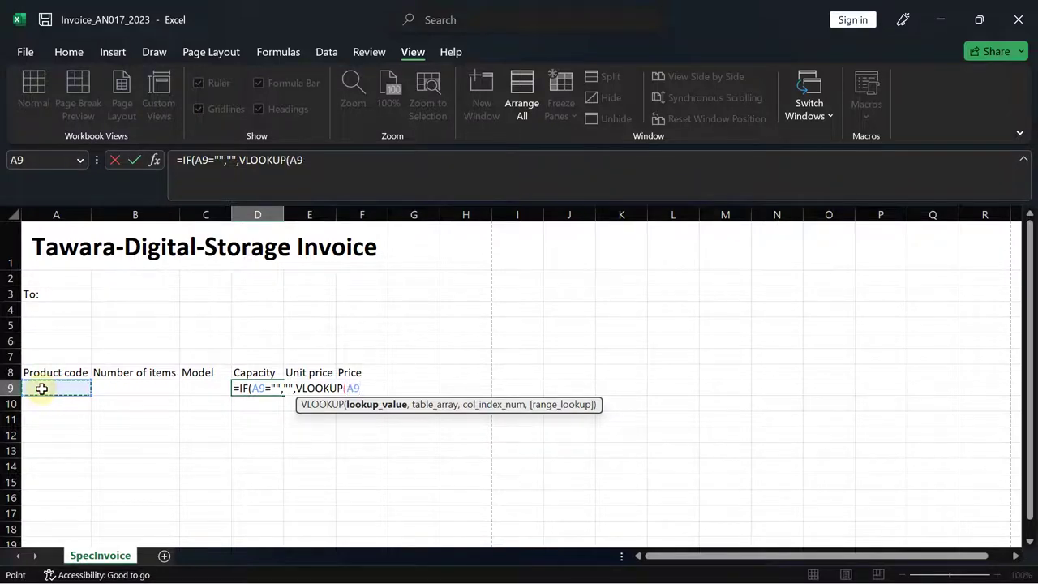
text(,)
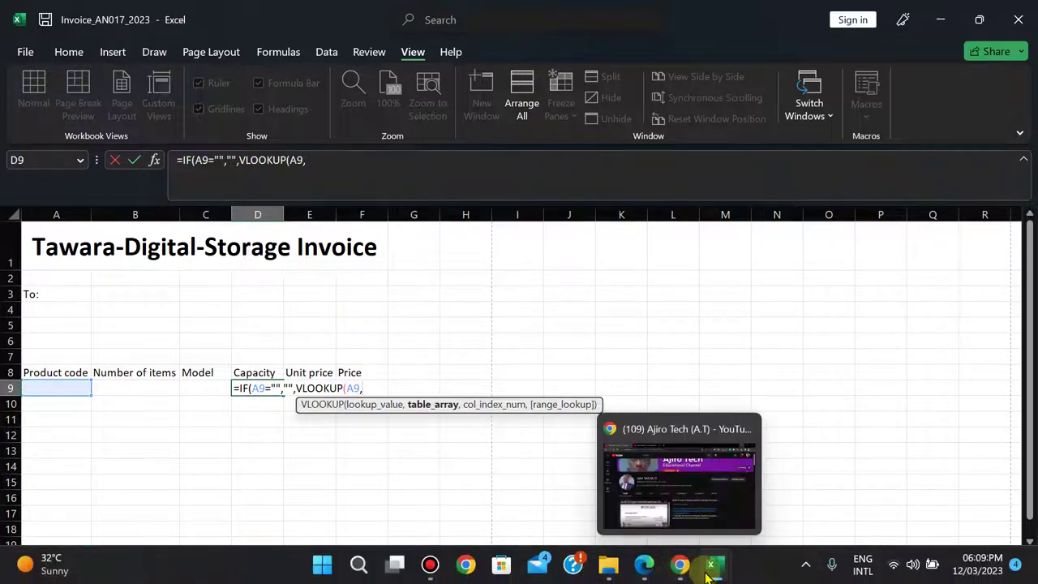
- Select SpecSSD range A2:C106 as D9's lookup table
mouse_move(710, 565)
click(787, 480)
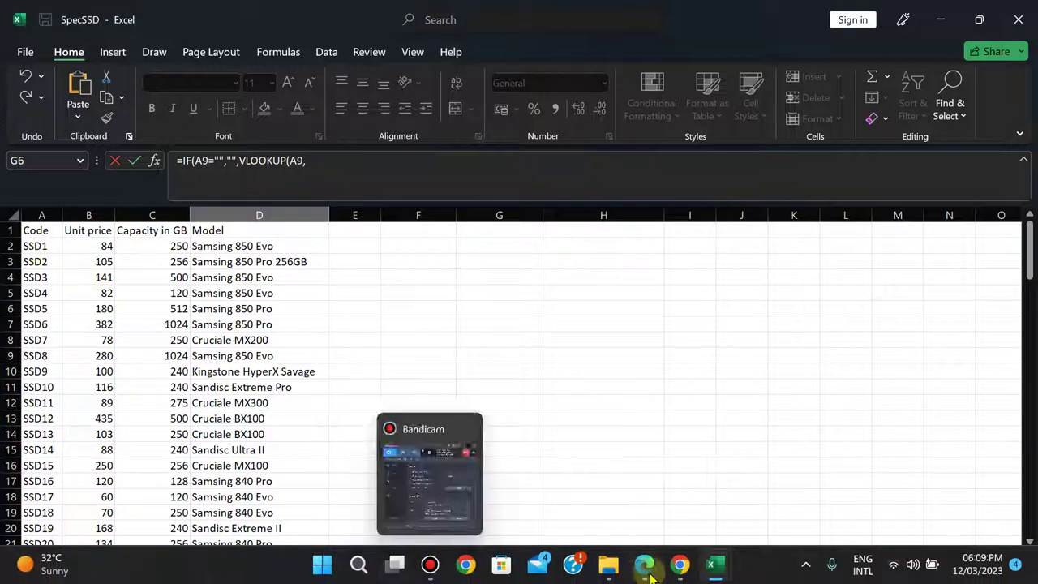
mouse_move(712, 567)
mouse_move(624, 487)
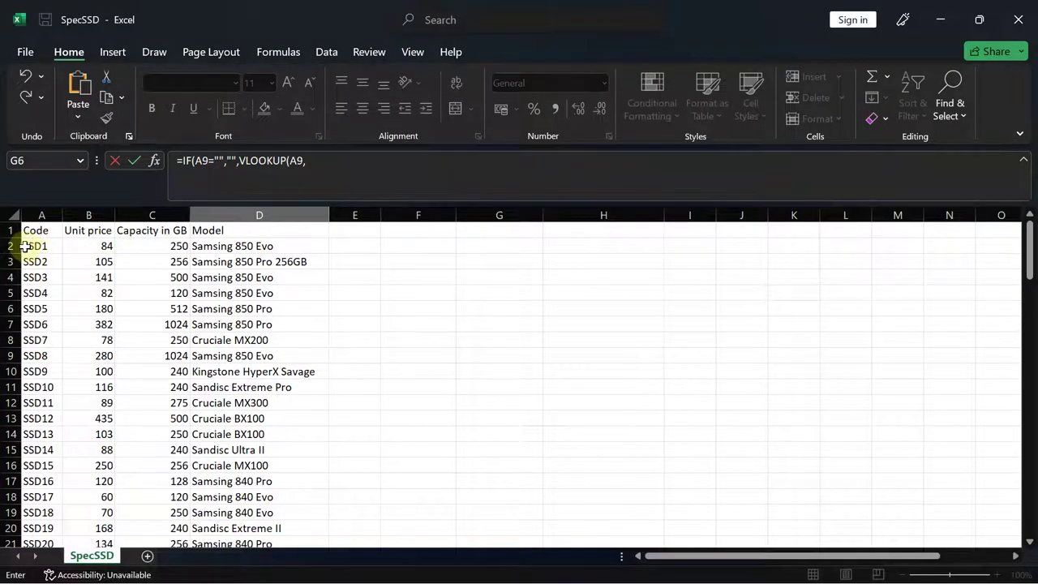
drag(29, 245, 173, 497)
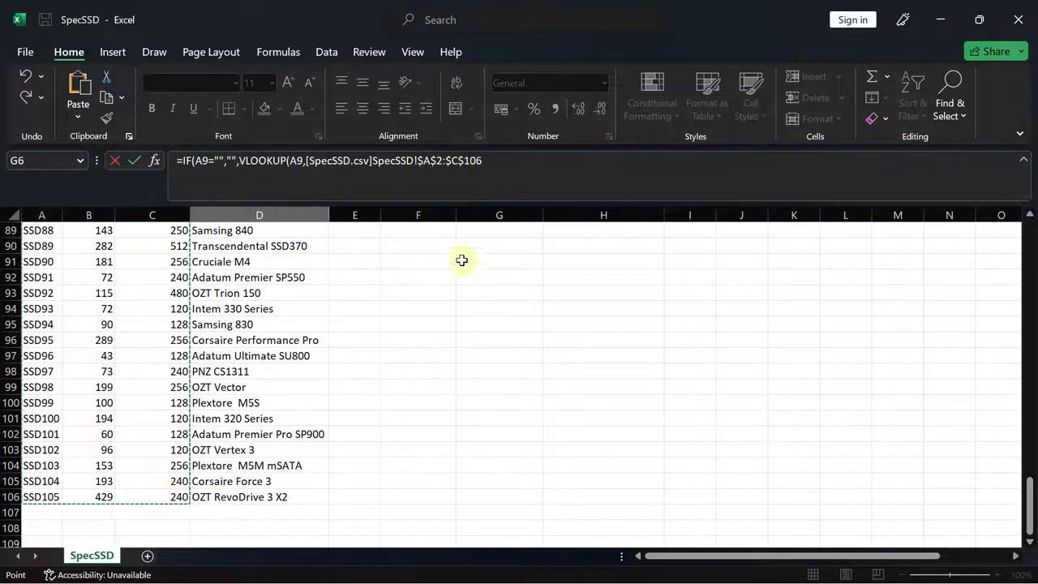
- Complete D9 with column 3 and FALSE exact match, close it and enter
click(491, 159)
text(,)
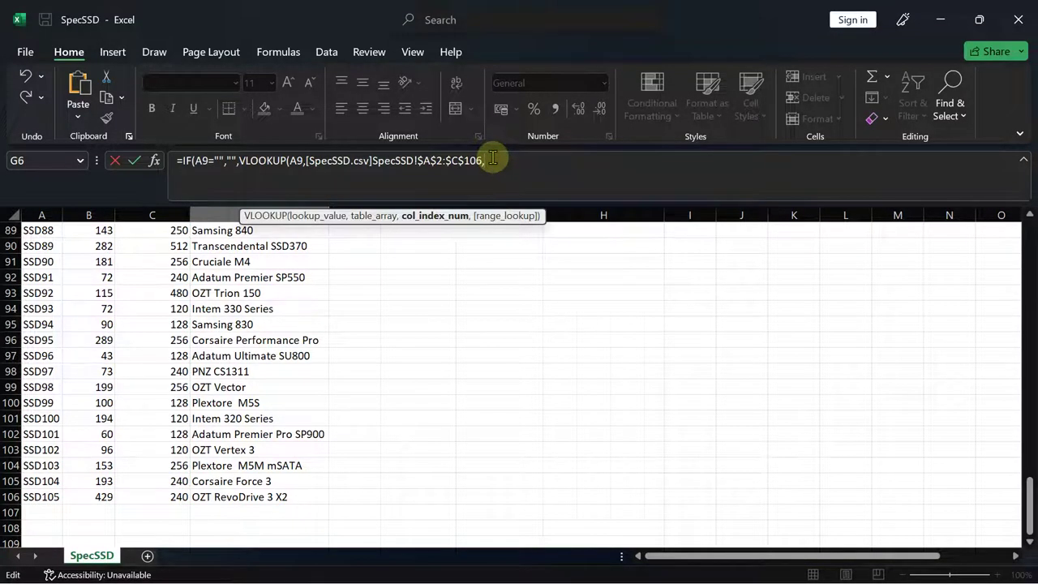
text(3,)
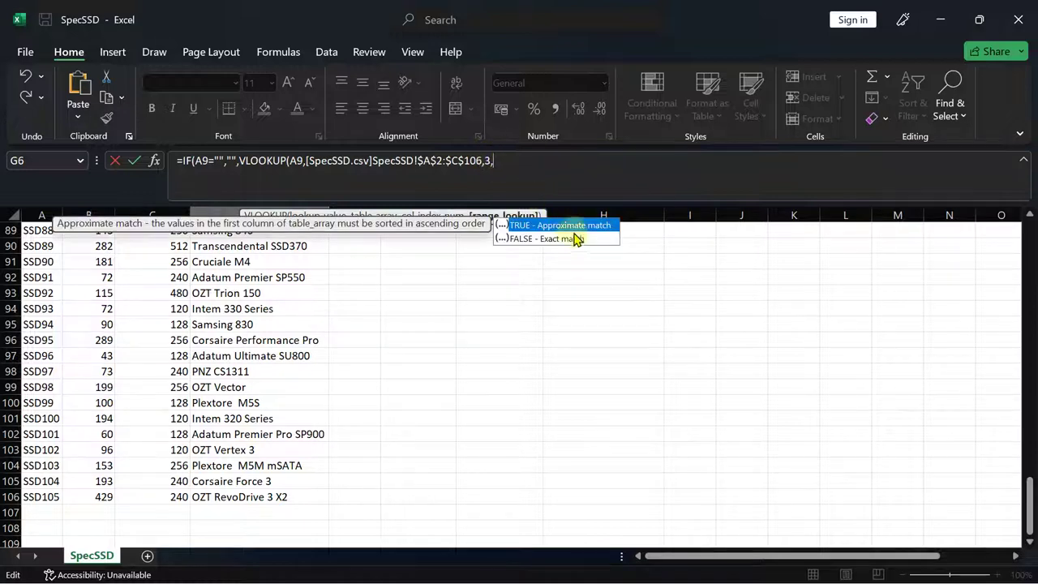
double_click(569, 238)
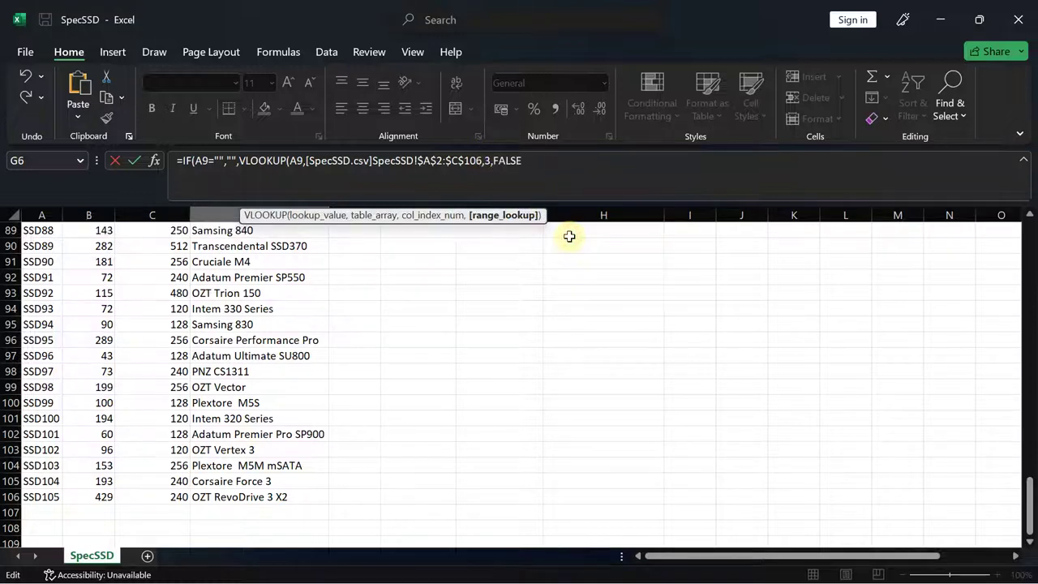
text())
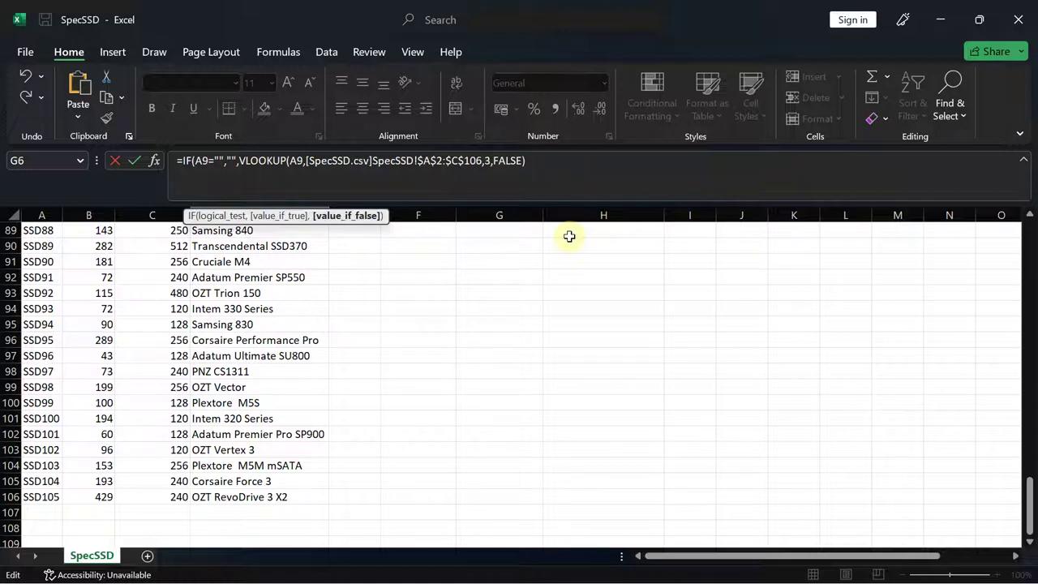
key(Return)
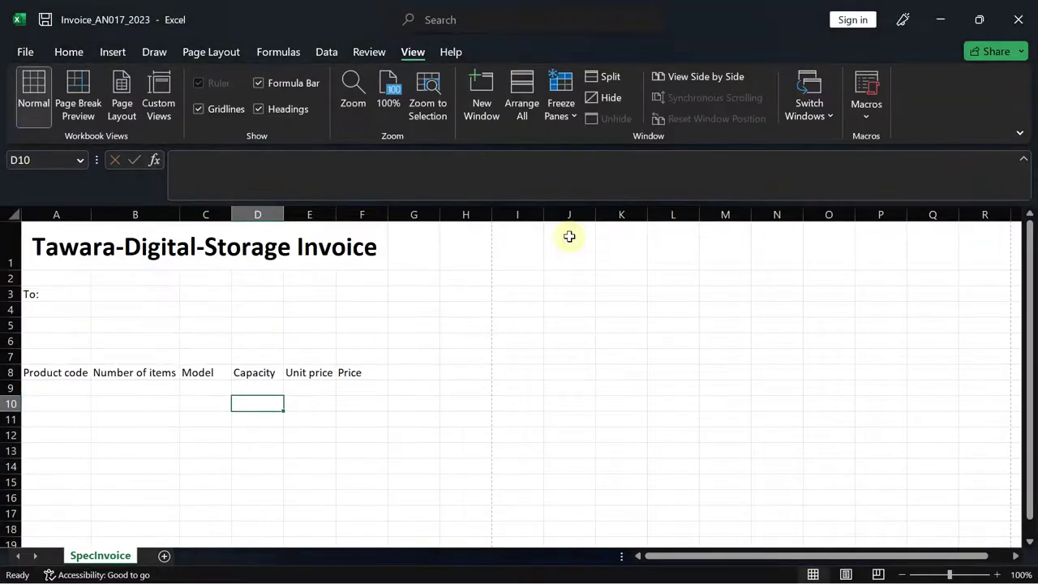
click(276, 383)
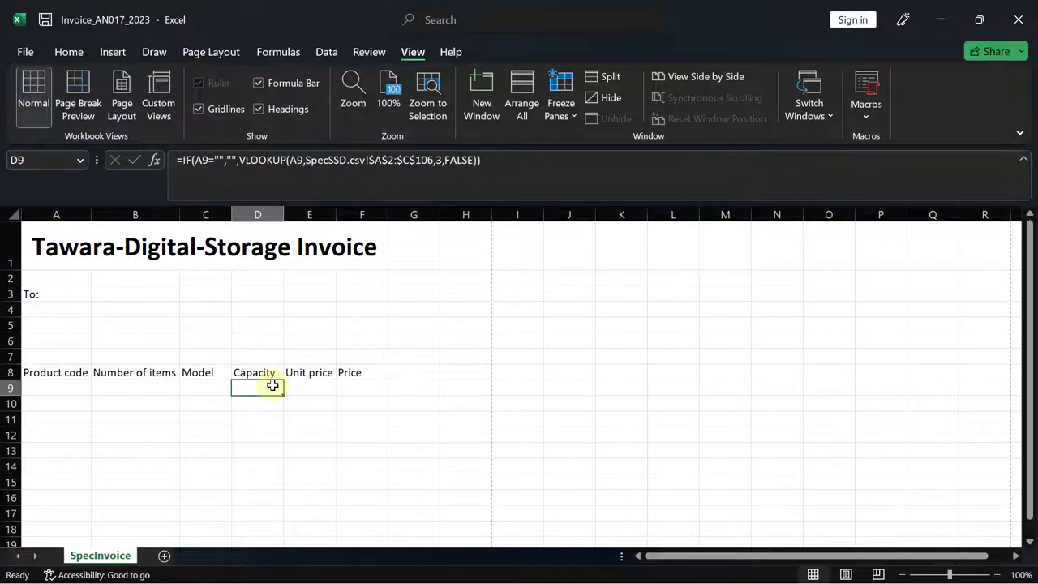
click(205, 387)
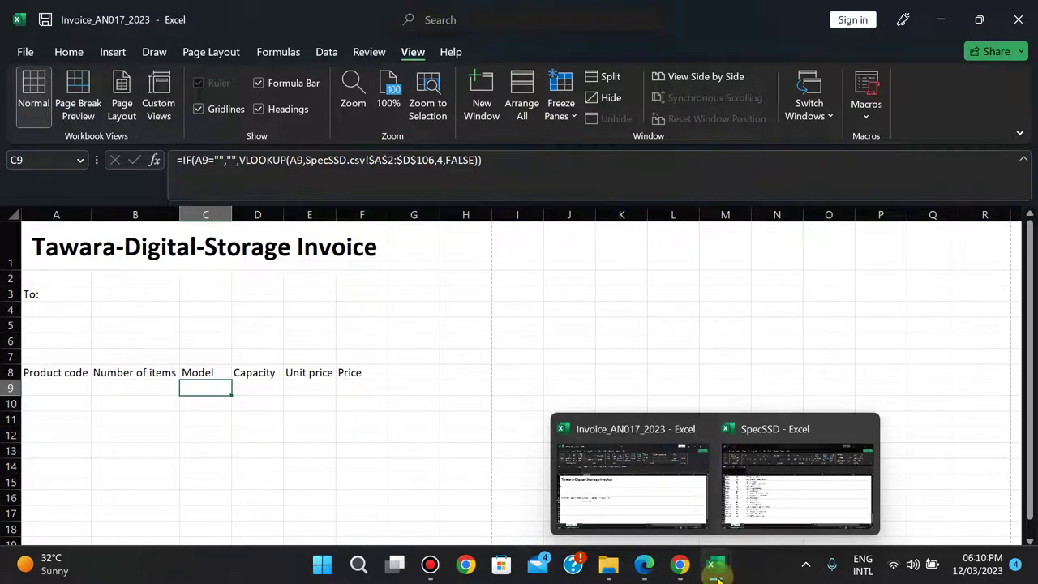
click(791, 505)
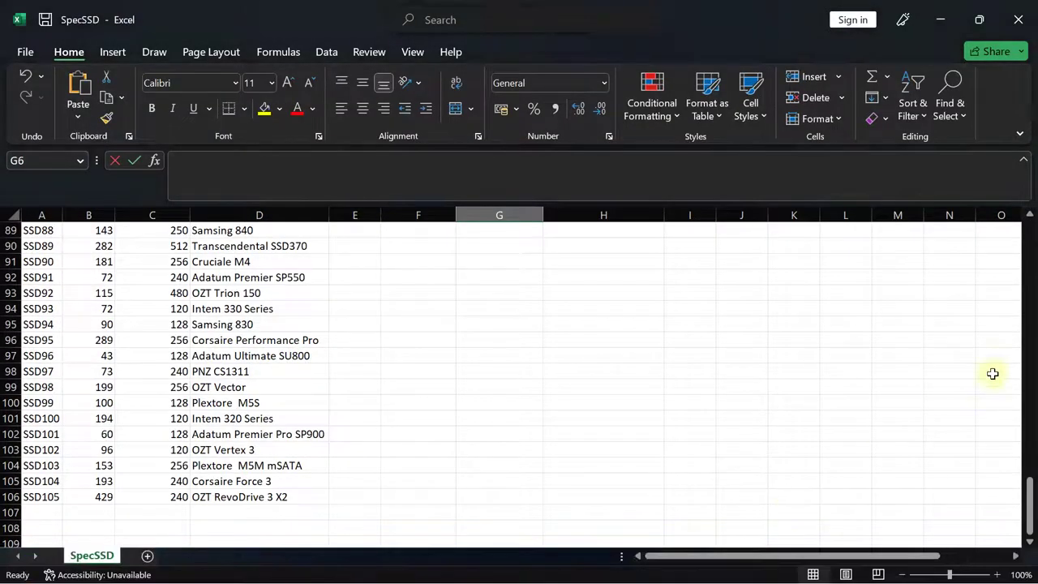
drag(1031, 496, 1027, 210)
mouse_move(714, 572)
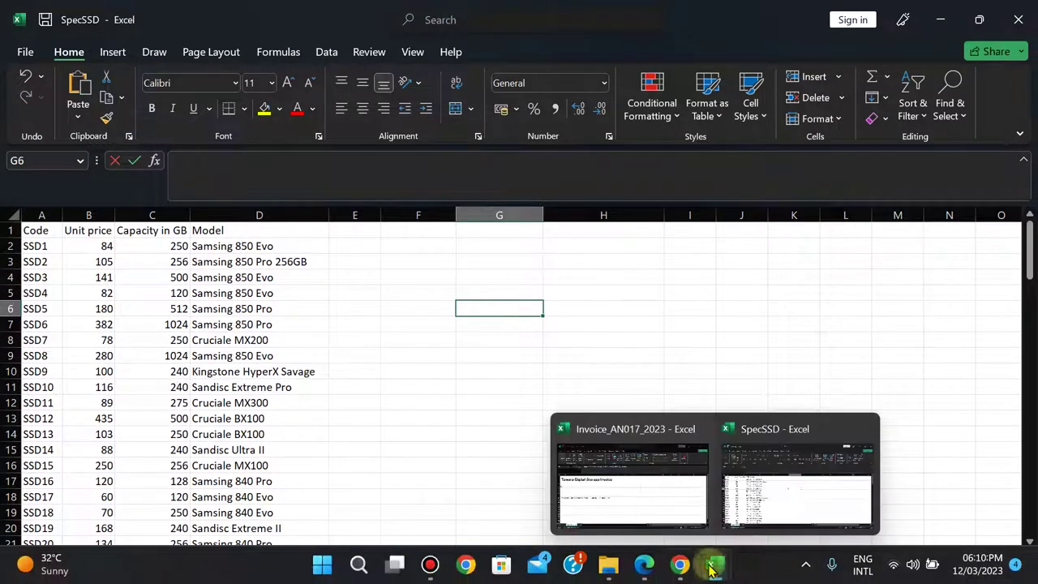
click(630, 464)
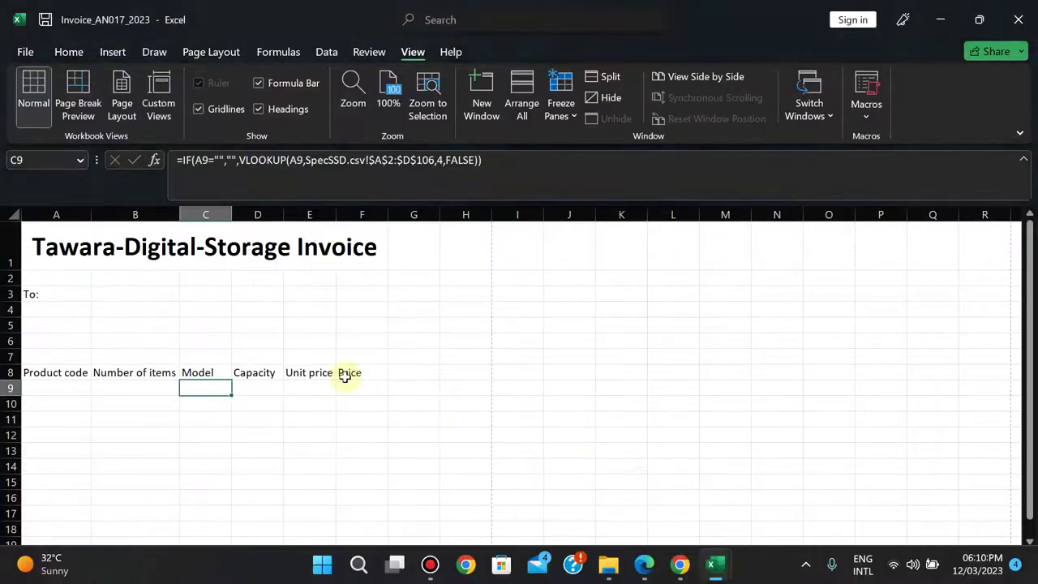
click(302, 388)
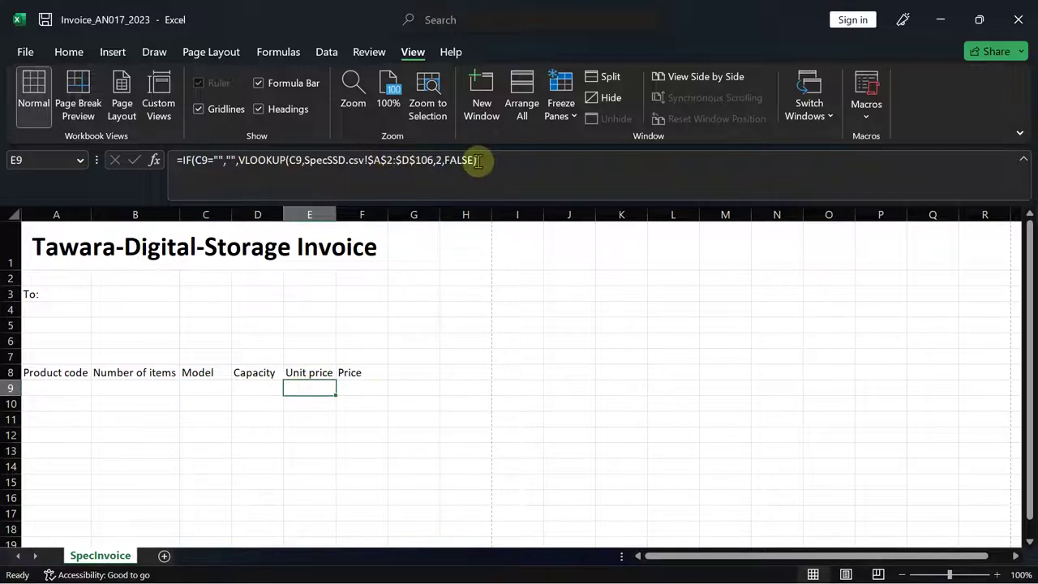
- Replace E9's formula with =IF(A9="","", so it stays blank for an empty A9
key(F2)
key(Escape)
text(=if)
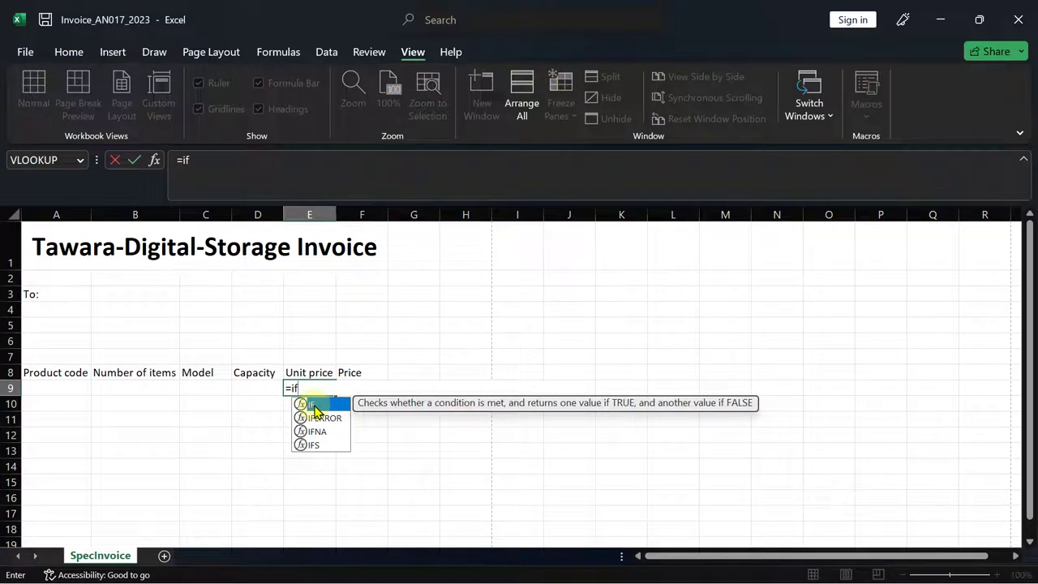
double_click(315, 406)
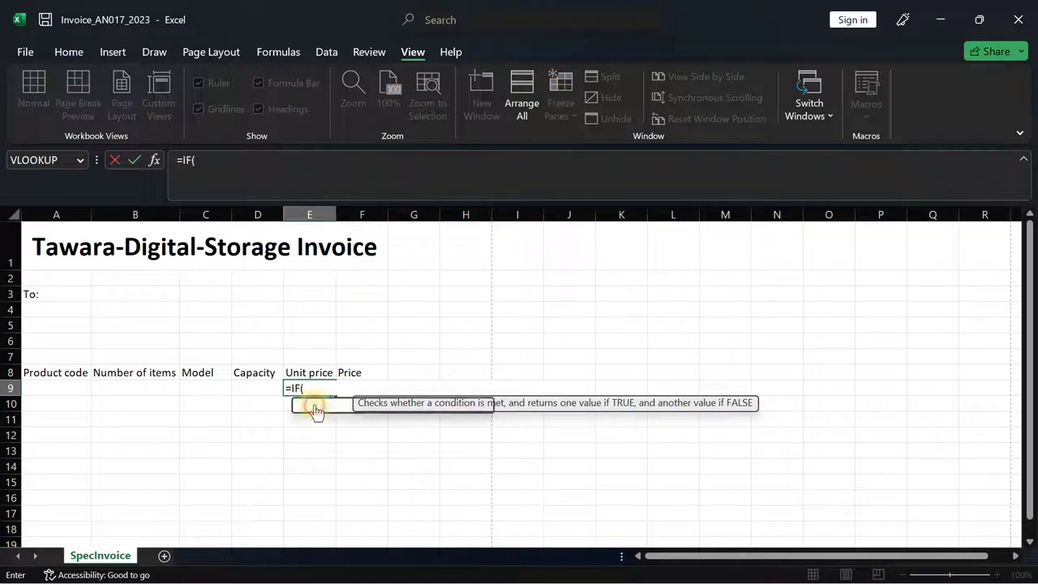
click(55, 386)
text(=)
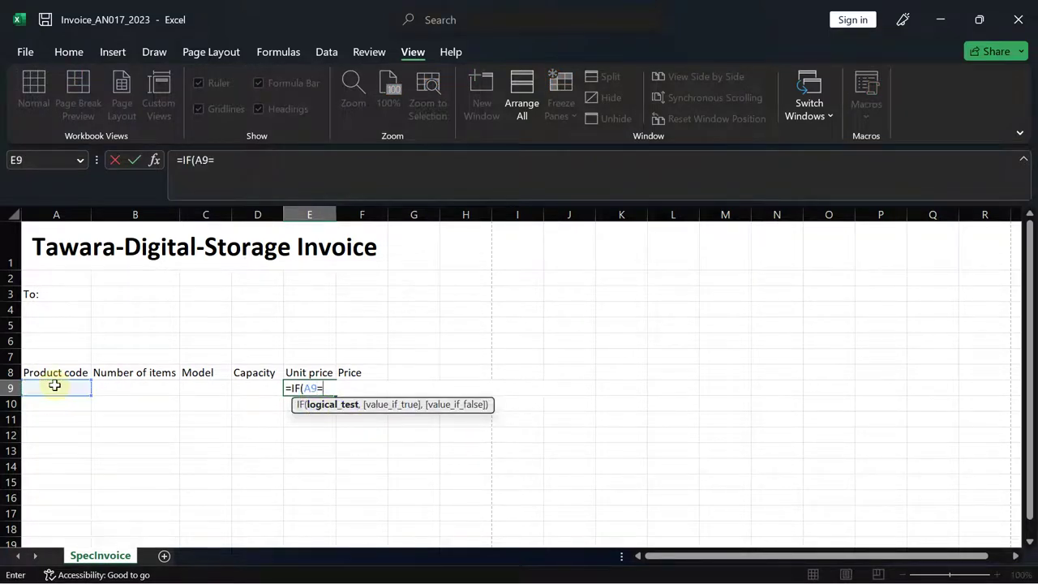
text("",)
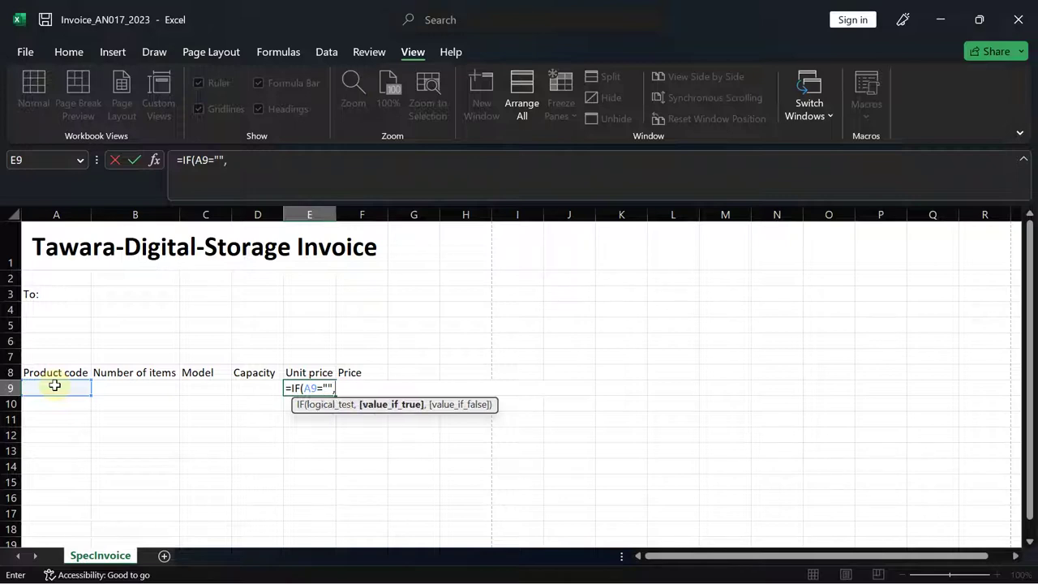
text("",)
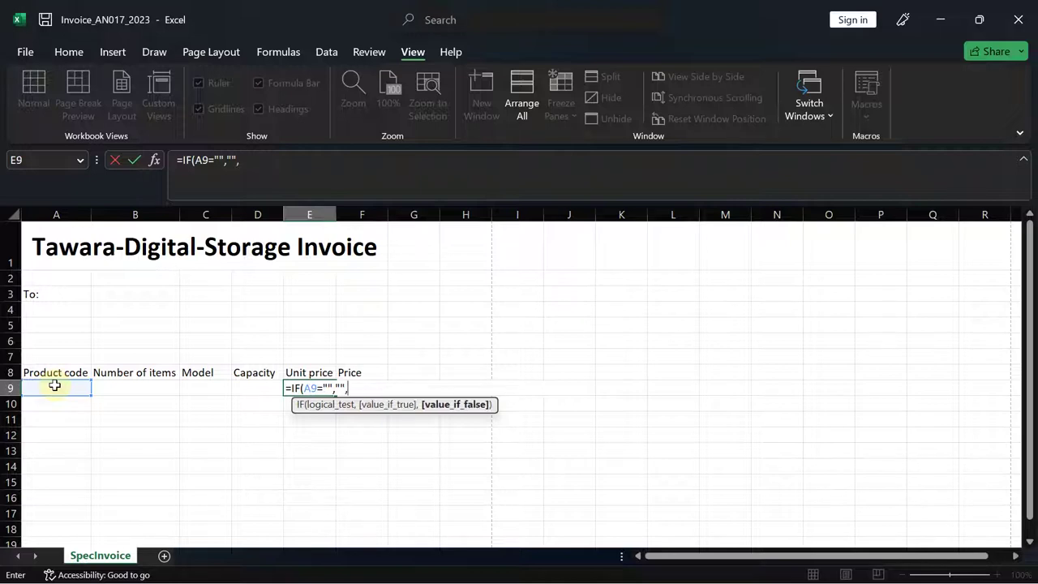
click(42, 389)
key(BackSpace)
key(BackSpace)
- Add VLOOKUP(A9, as E9's false branch, with SpecSSD showing for the table array
text(v)
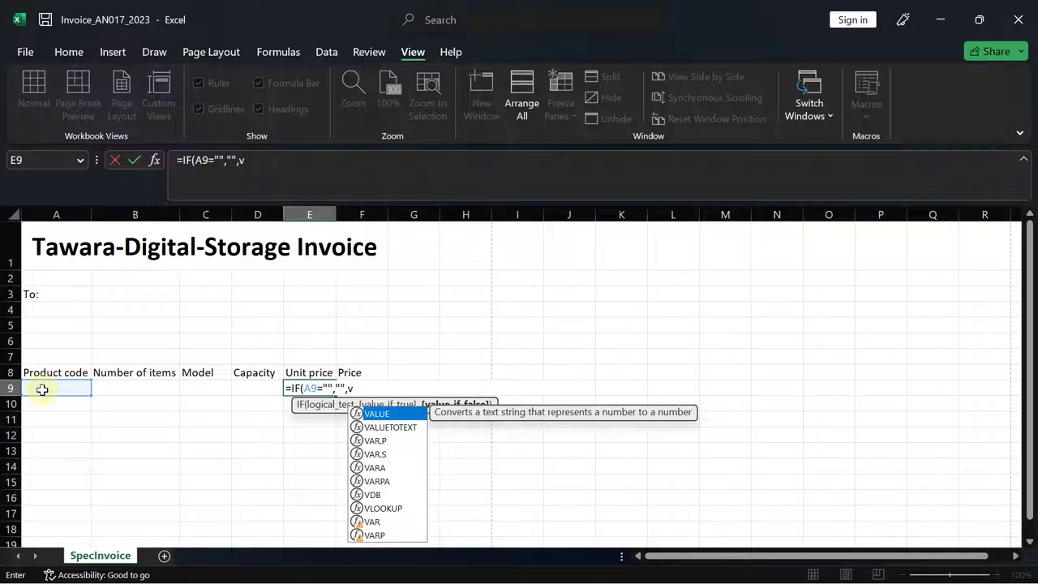
text(loo)
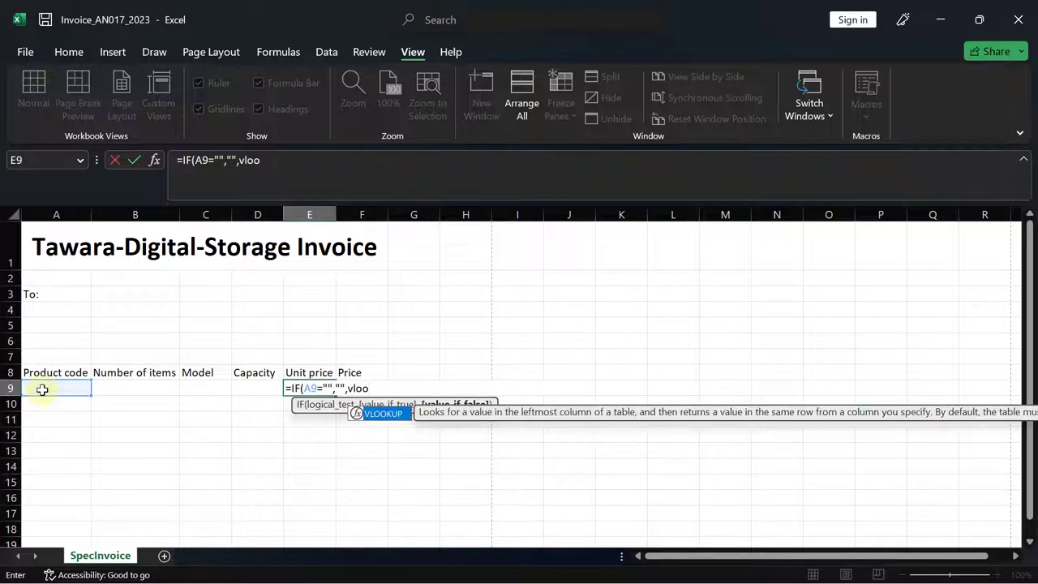
key(Tab)
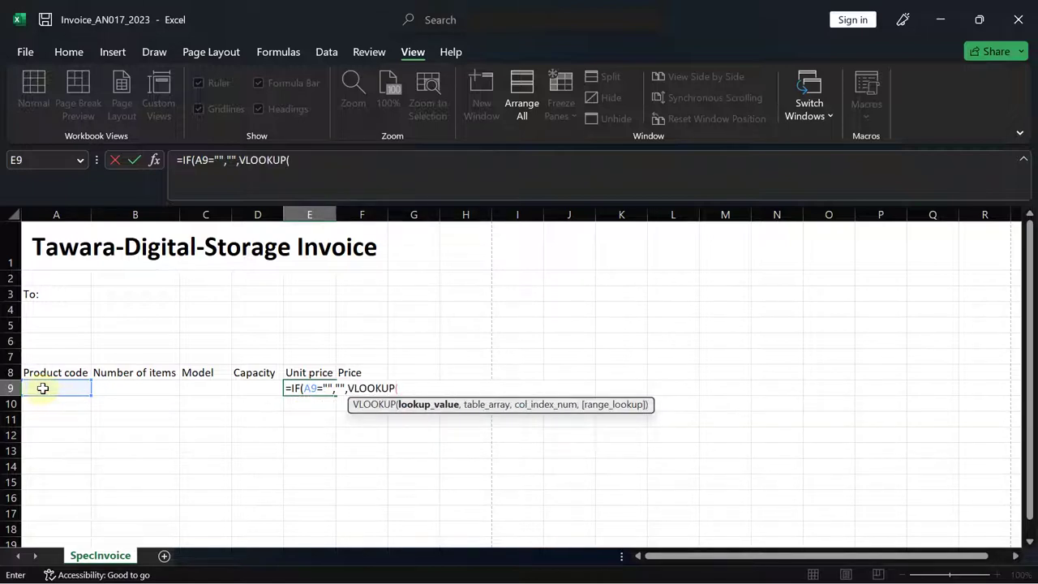
click(43, 388)
text(,)
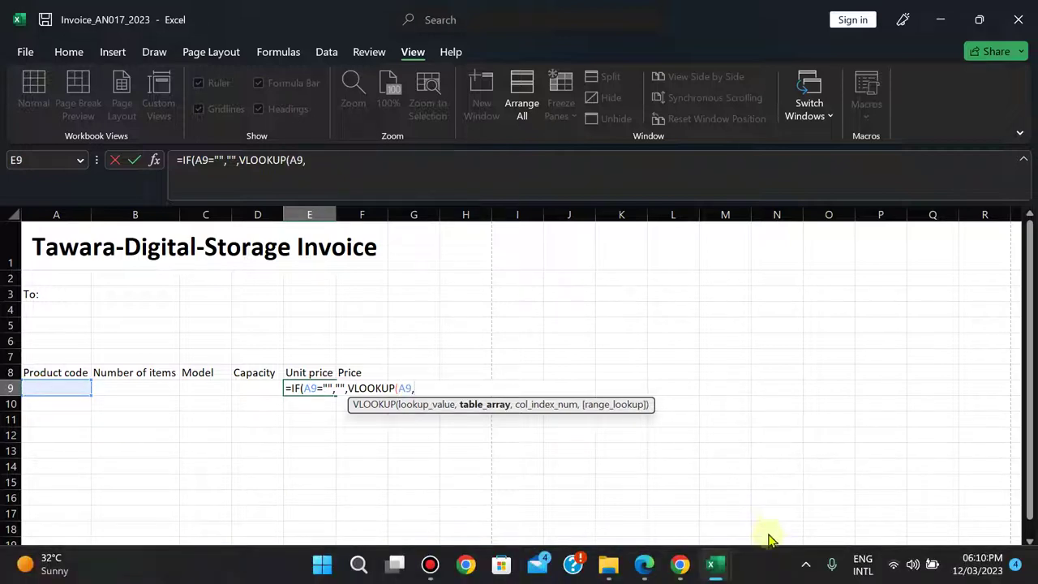
mouse_move(712, 565)
click(784, 483)
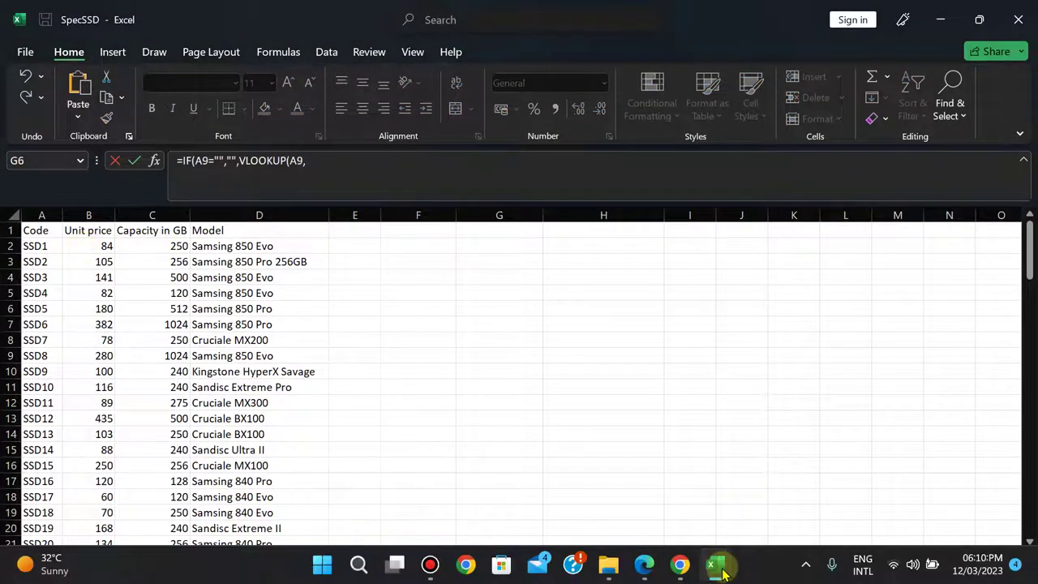
- Finish E9's VLOOKUP using SpecSSD range A2:B106, column 2 and FALSE for an exact match
mouse_move(713, 565)
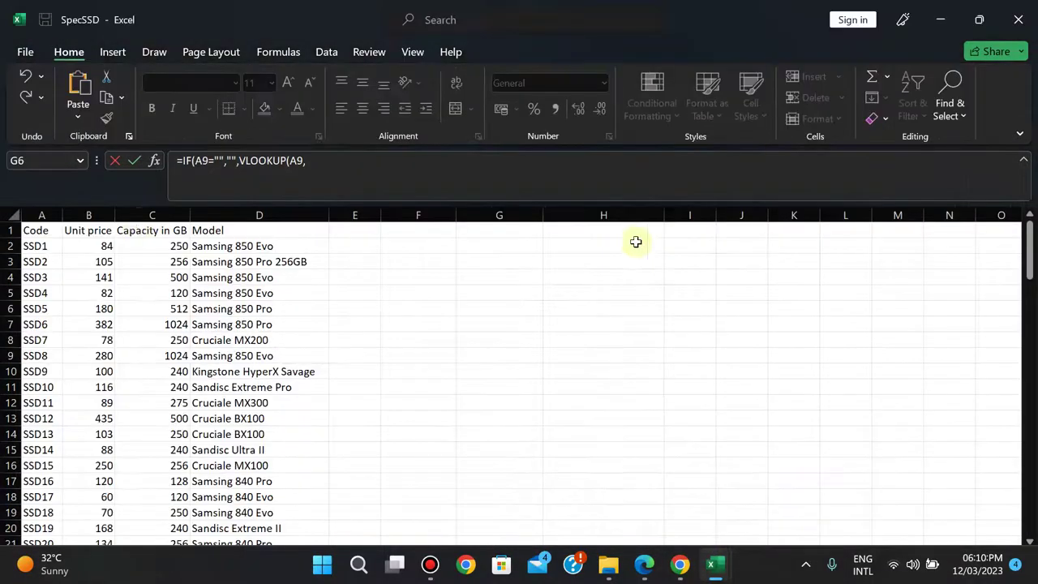
drag(29, 249, 96, 248)
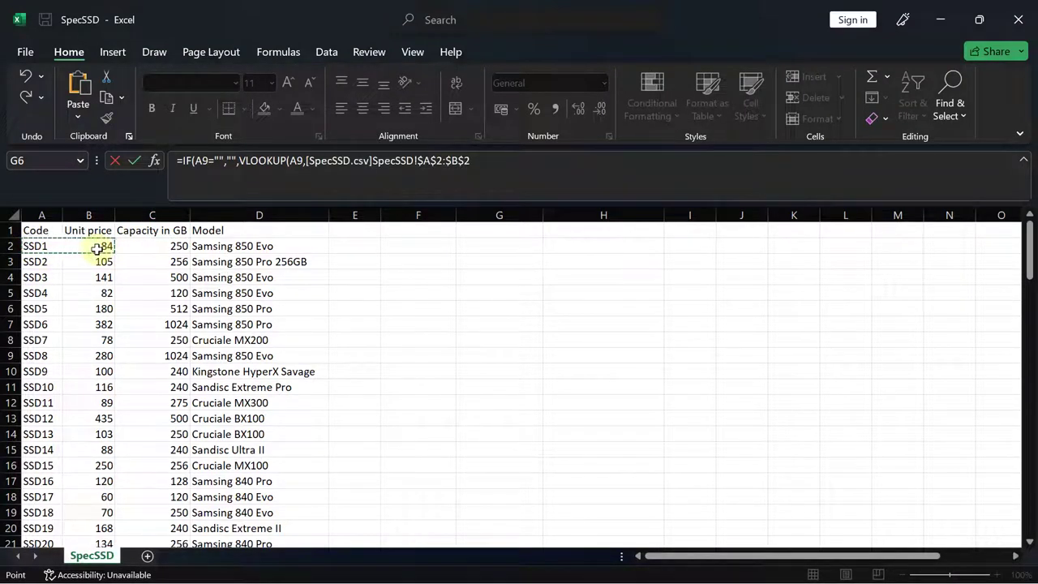
key(ctrl+shift+Down)
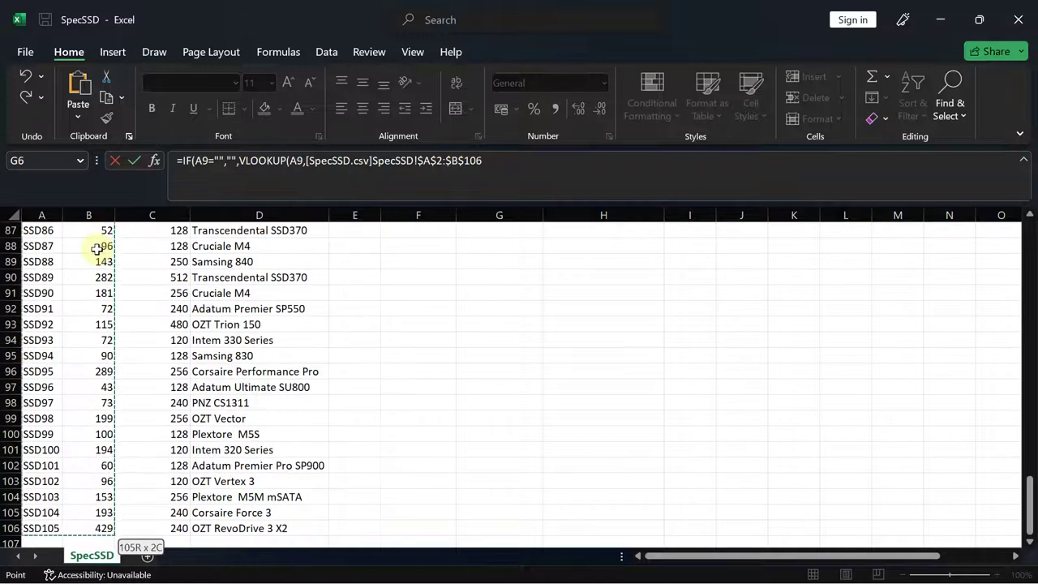
click(506, 159)
text(,2)
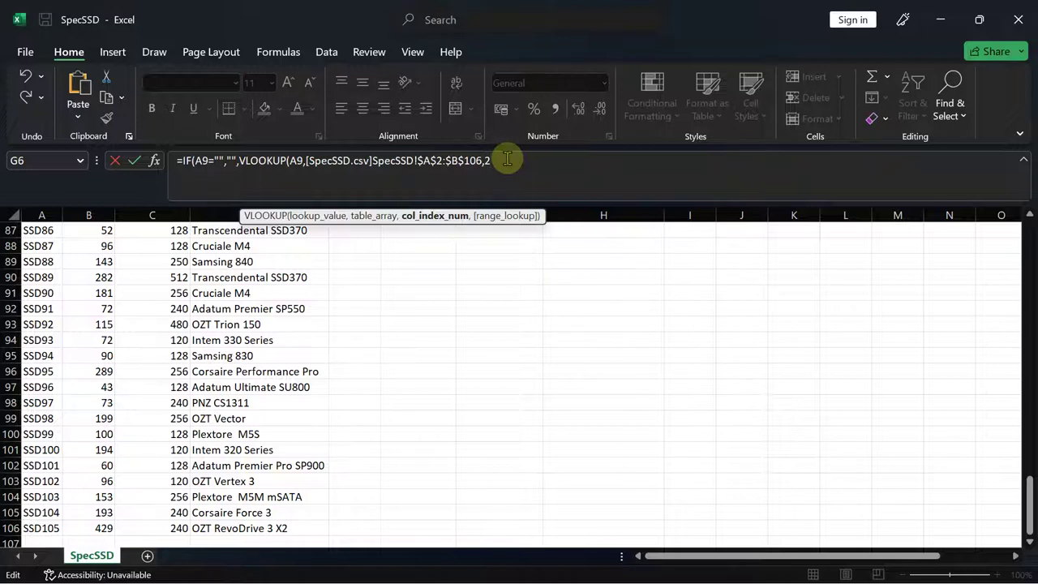
text(,)
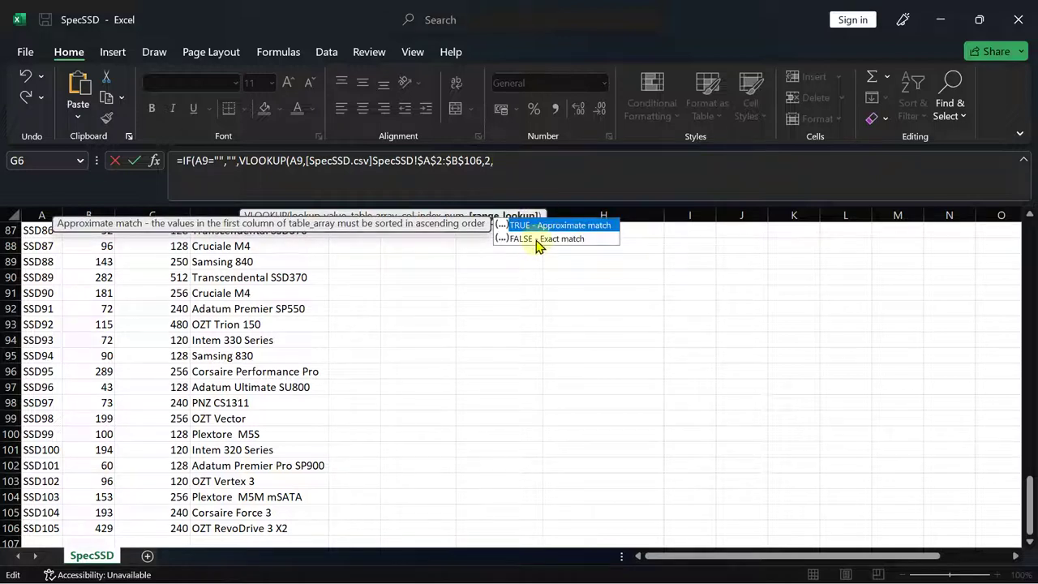
double_click(536, 240)
text())
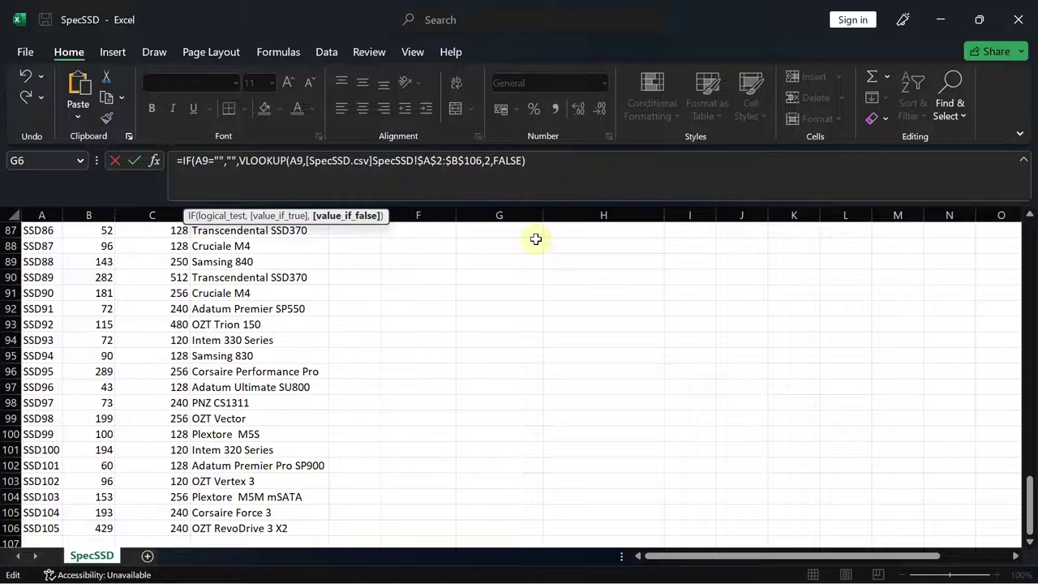
key(Return)
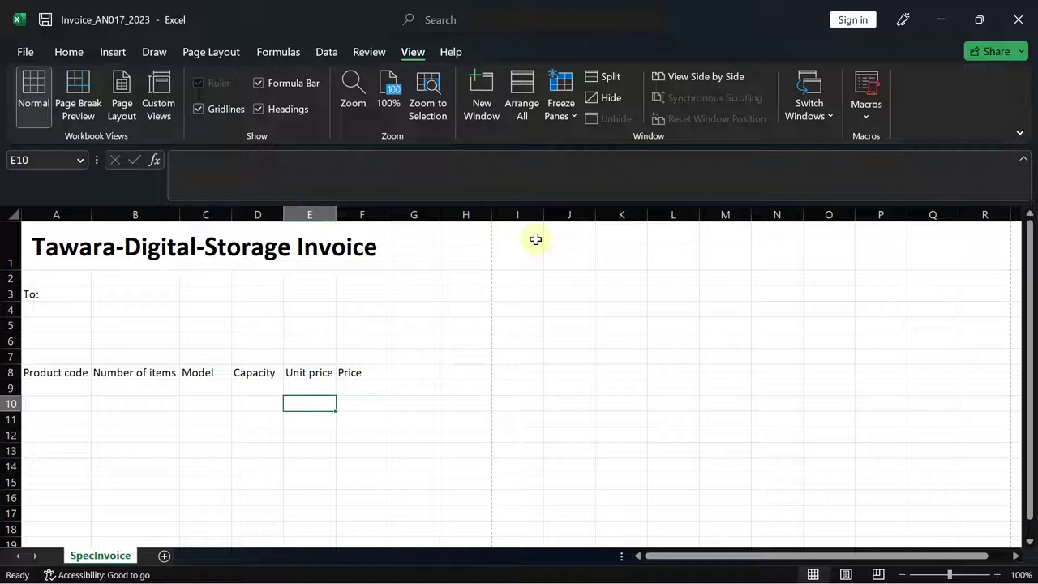
- Check E9's IF-guarded Unit price formula, then view questions 10 to 13 in the PDF
click(302, 385)
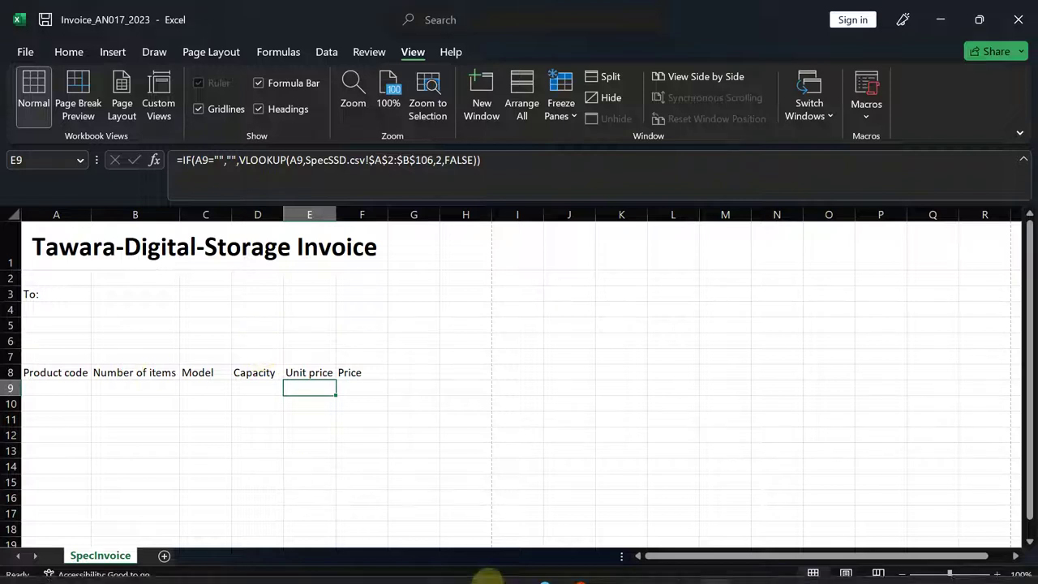
click(643, 568)
key(Down)
key(Down)
key(Down)
key(Down)
key(Down)
key(Down)
key(Down)
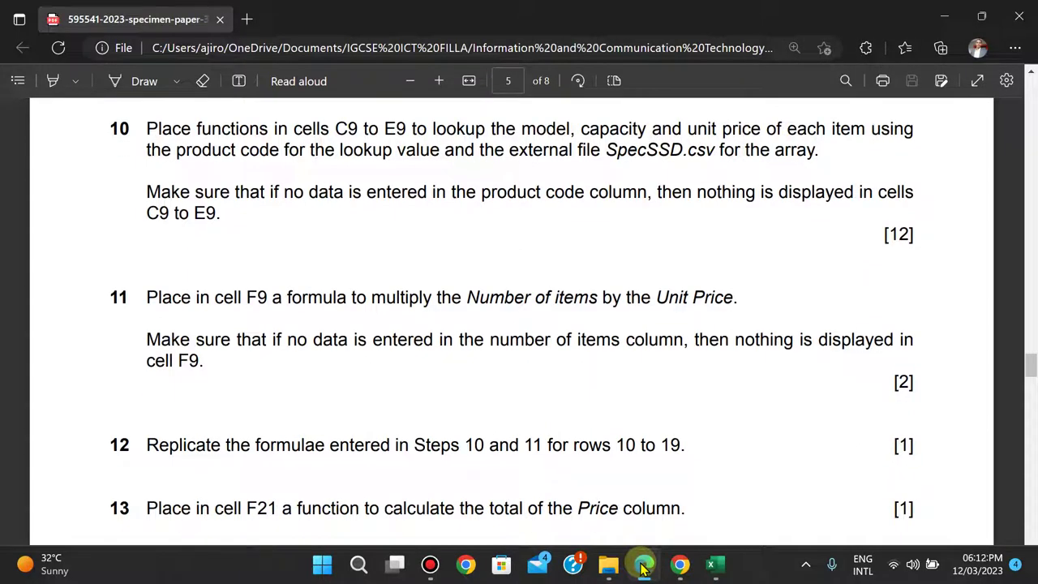
- Select the Price cell F9 and reread task 11 in the question paper
click(642, 568)
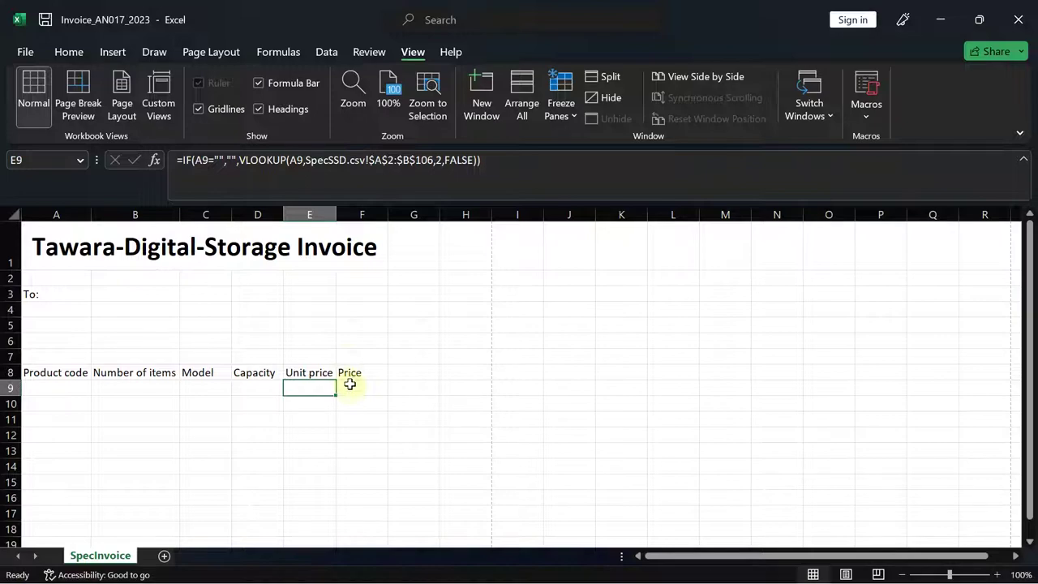
click(350, 385)
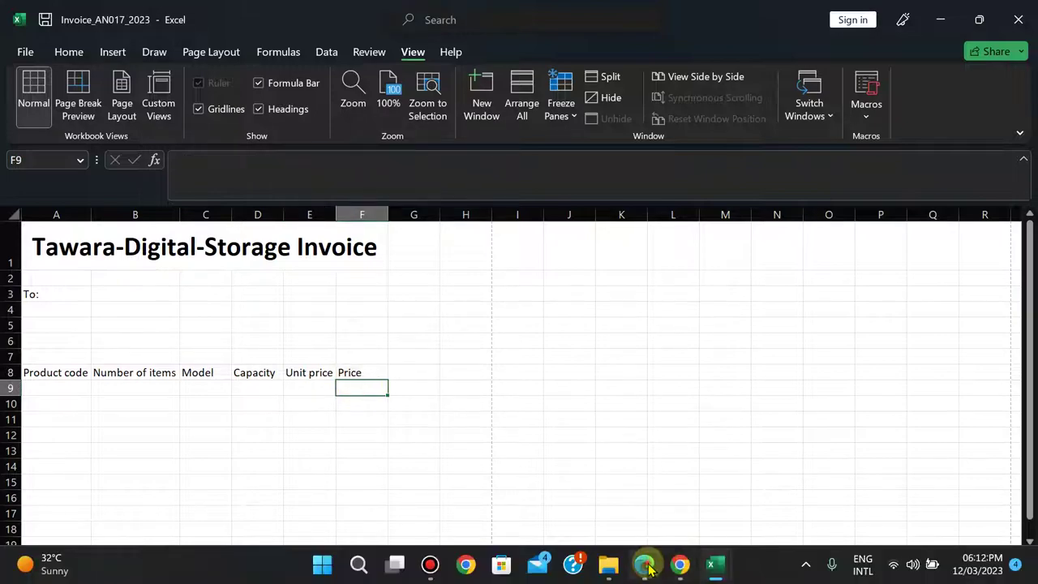
click(645, 567)
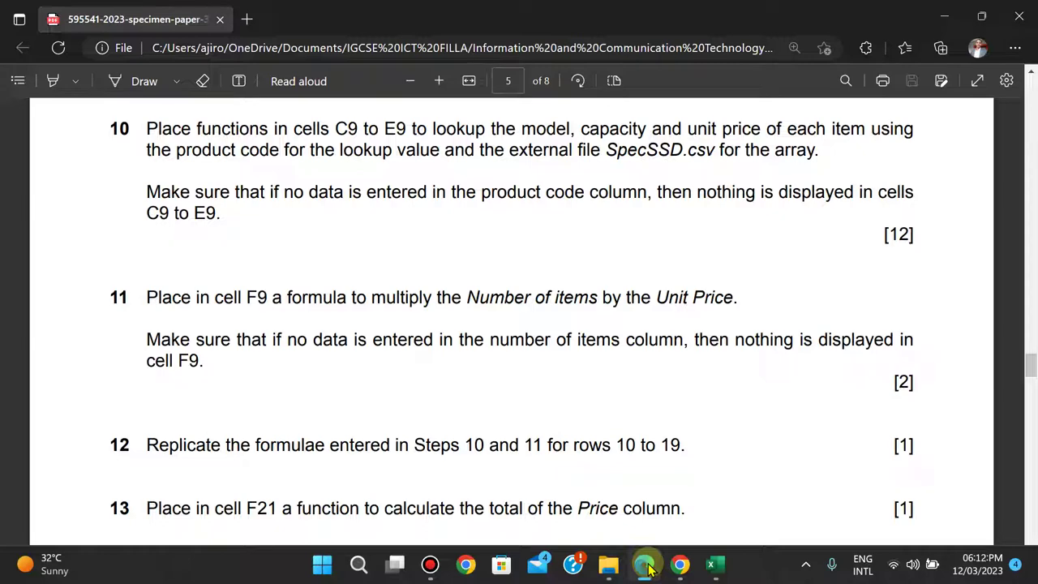
click(715, 566)
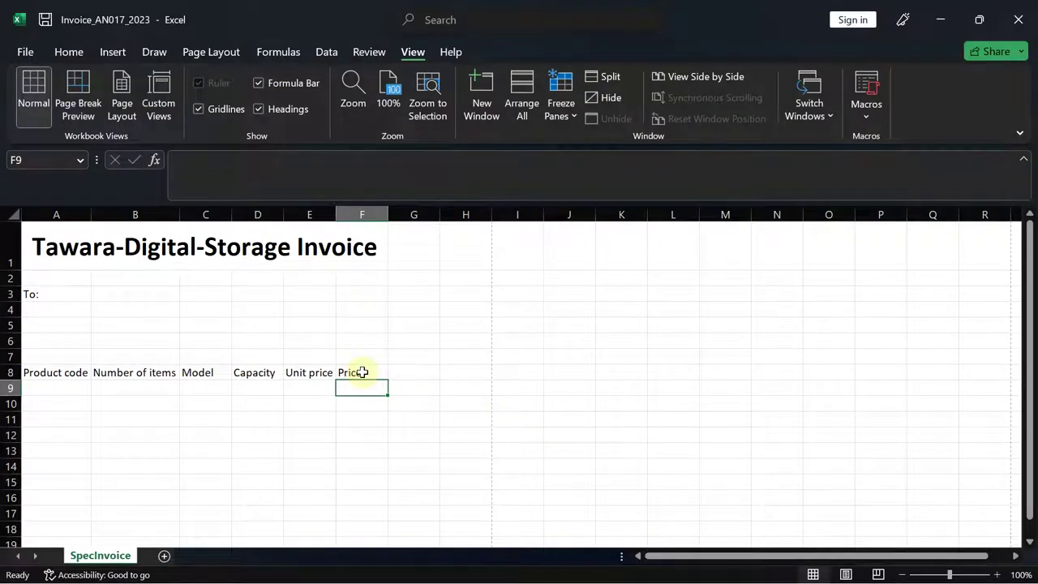
- Enter =B9*E9 in F9 to multiply Number of items by Unit price
text(=)
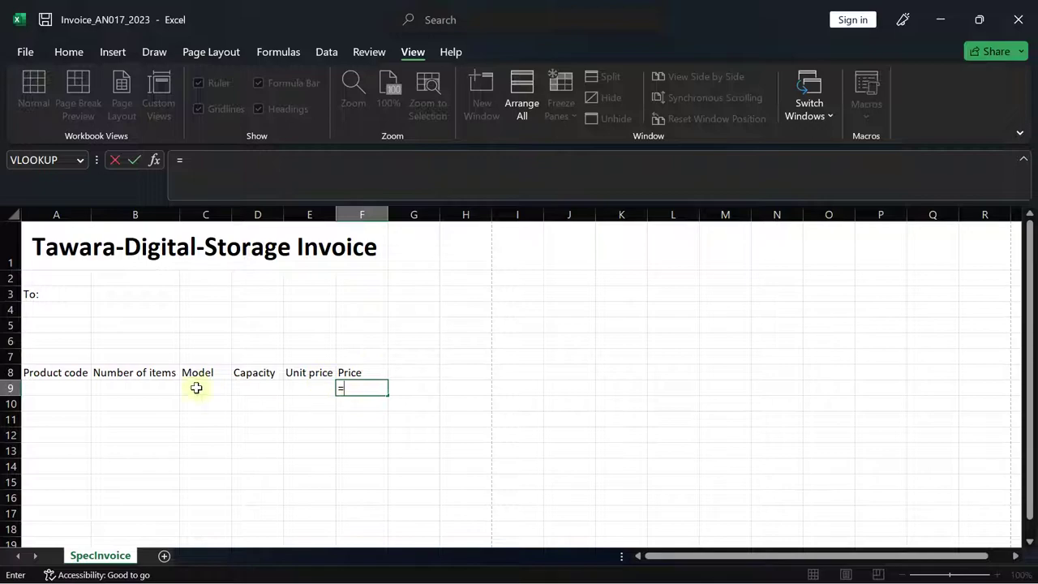
click(151, 389)
text(*)
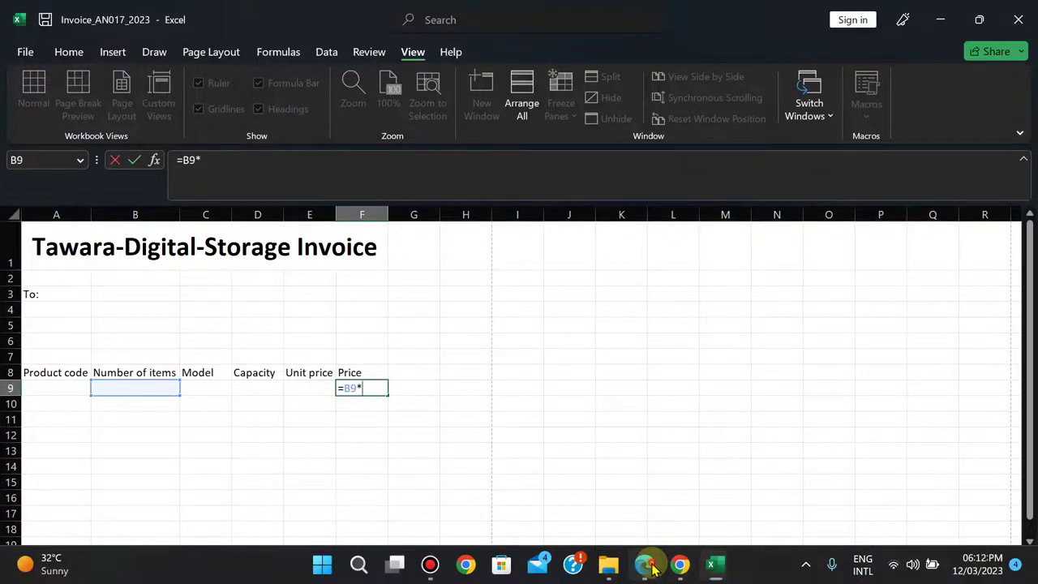
click(649, 565)
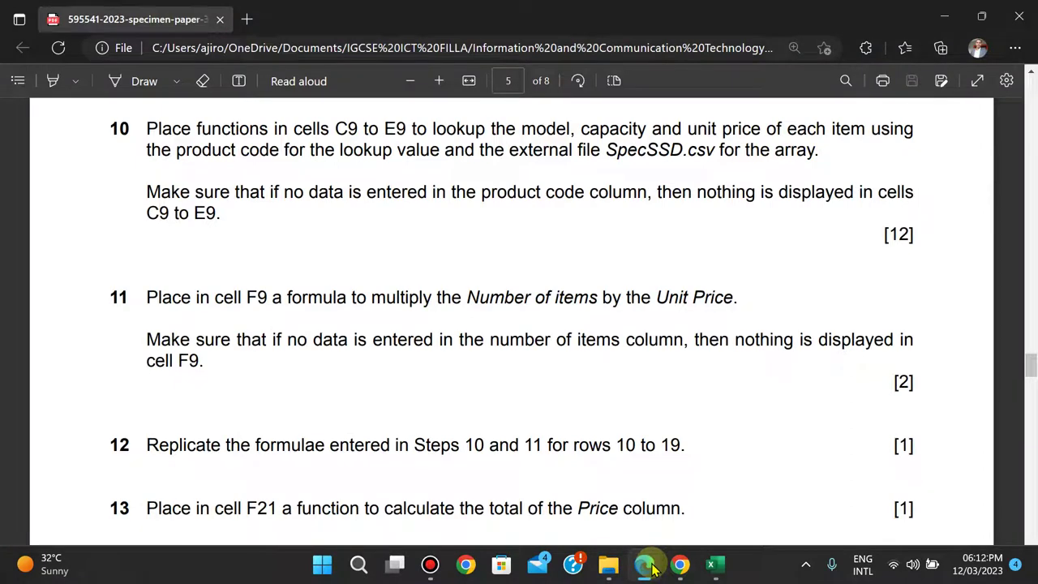
click(653, 569)
click(306, 391)
key(Return)
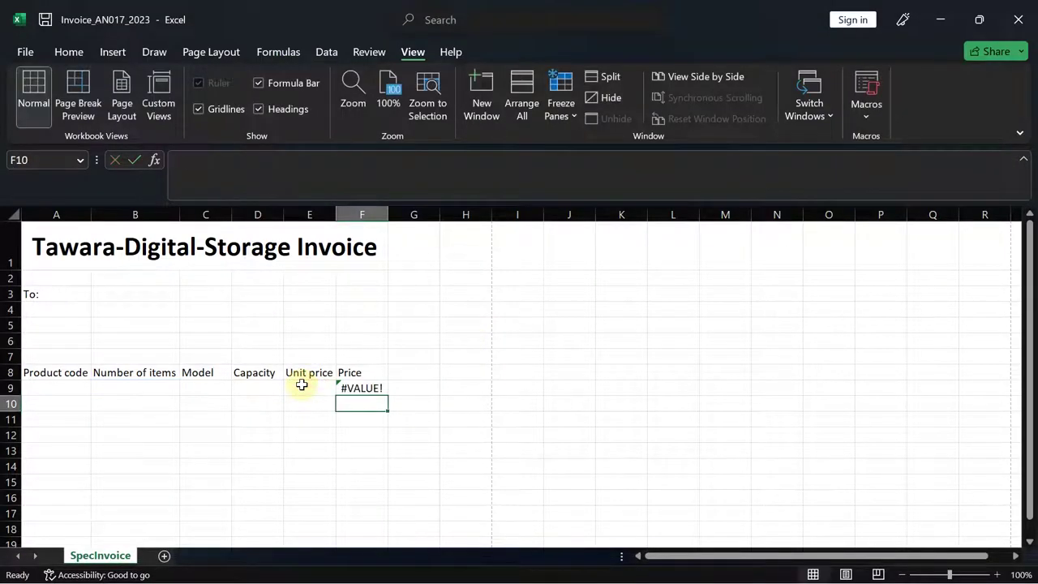
click(649, 566)
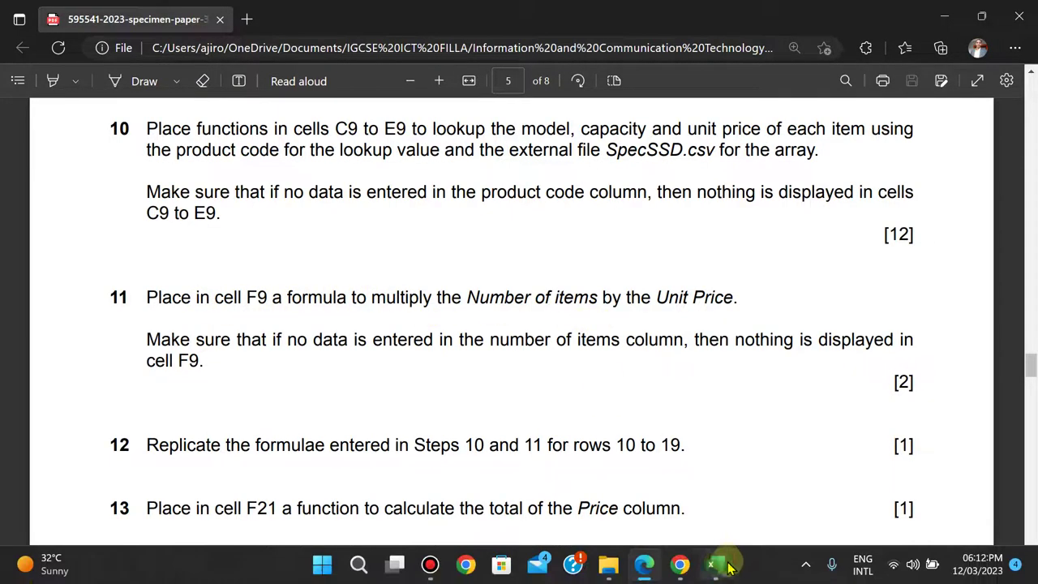
mouse_move(716, 567)
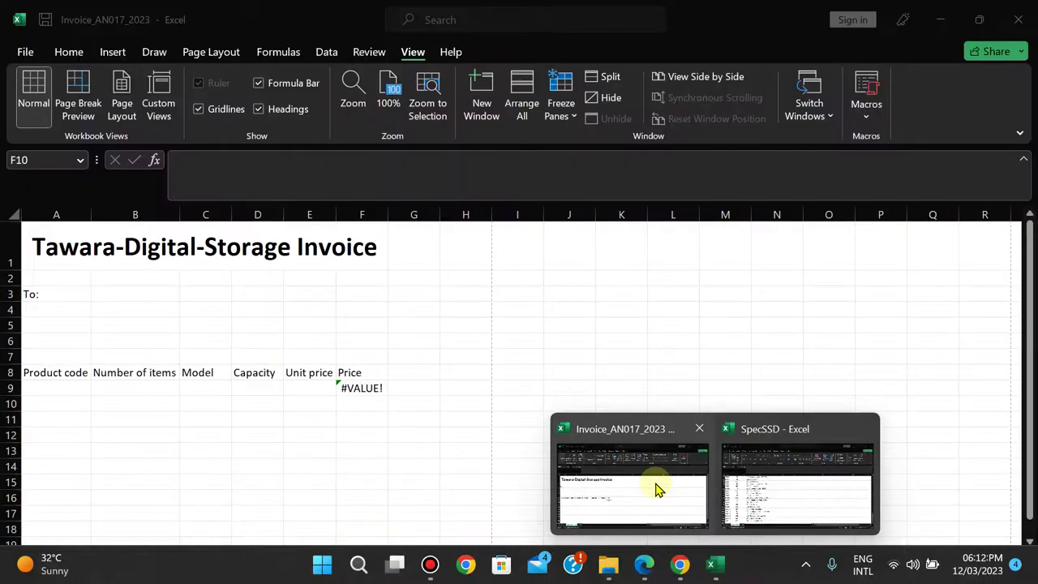
click(656, 486)
click(356, 387)
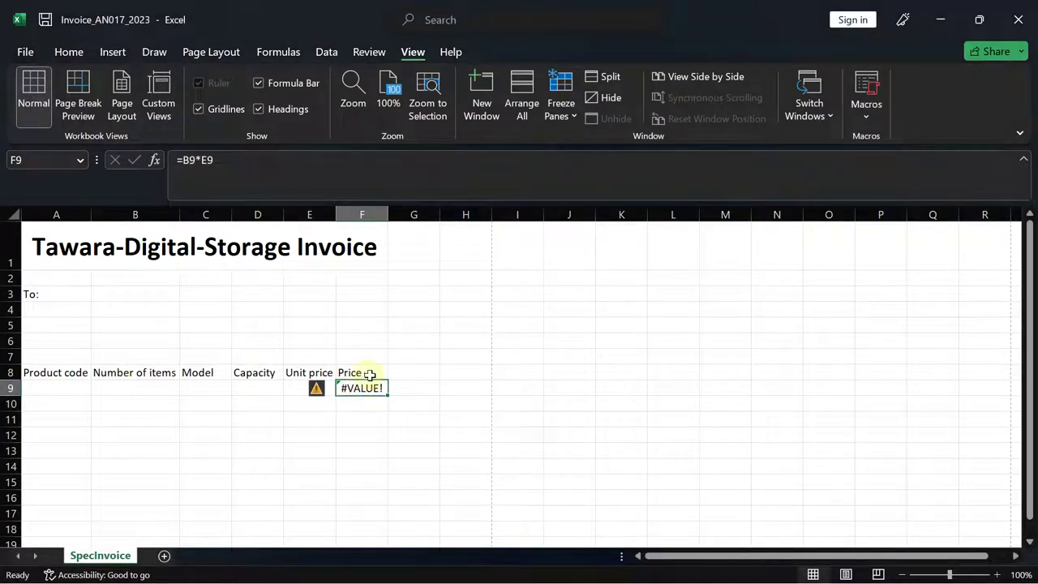
click(645, 568)
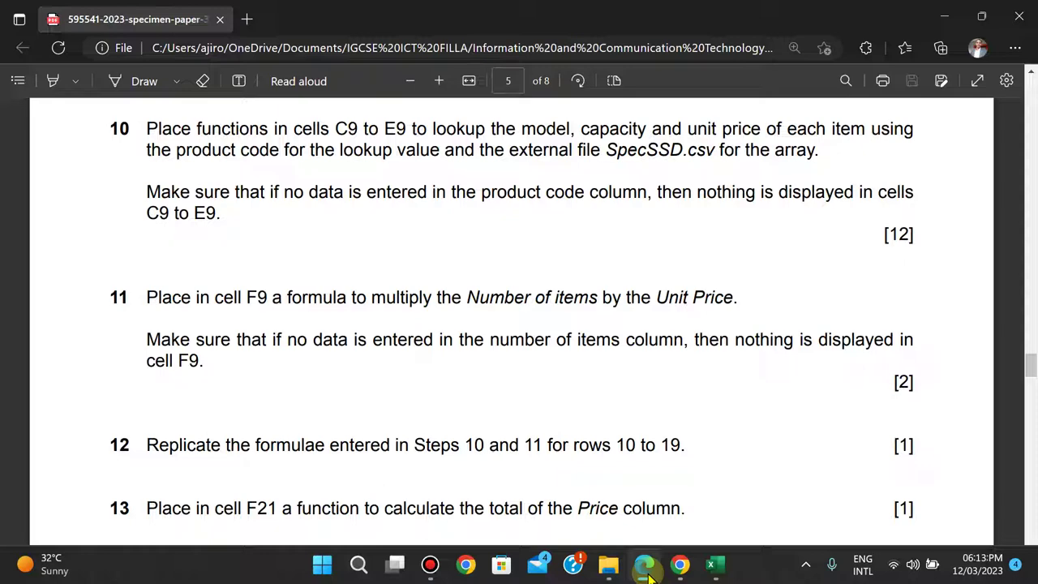
- Rewrite F9 as =IF(B9="","",B9*E9) so Price stays blank without a Number of items
click(710, 564)
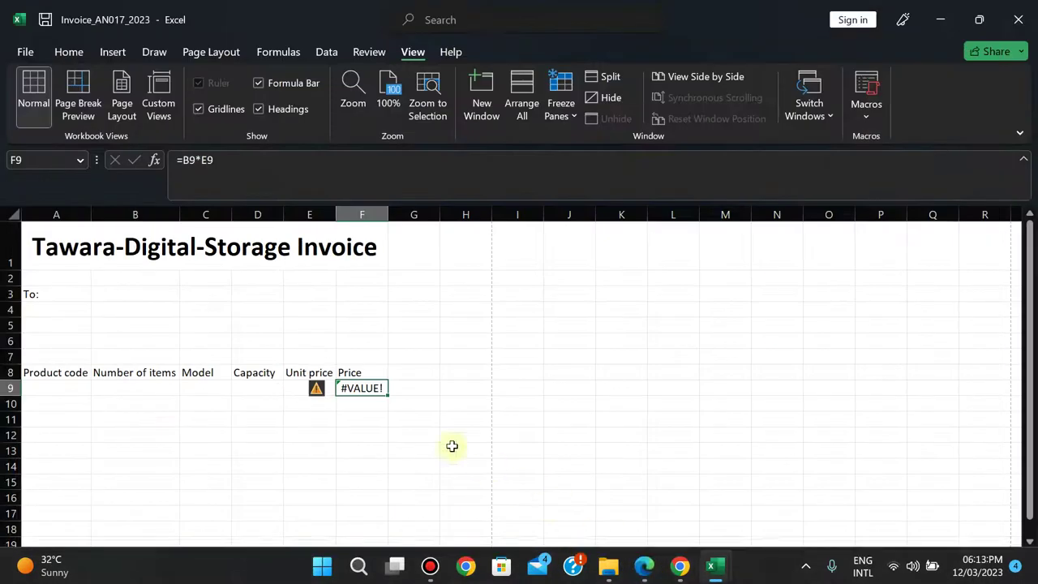
double_click(343, 387)
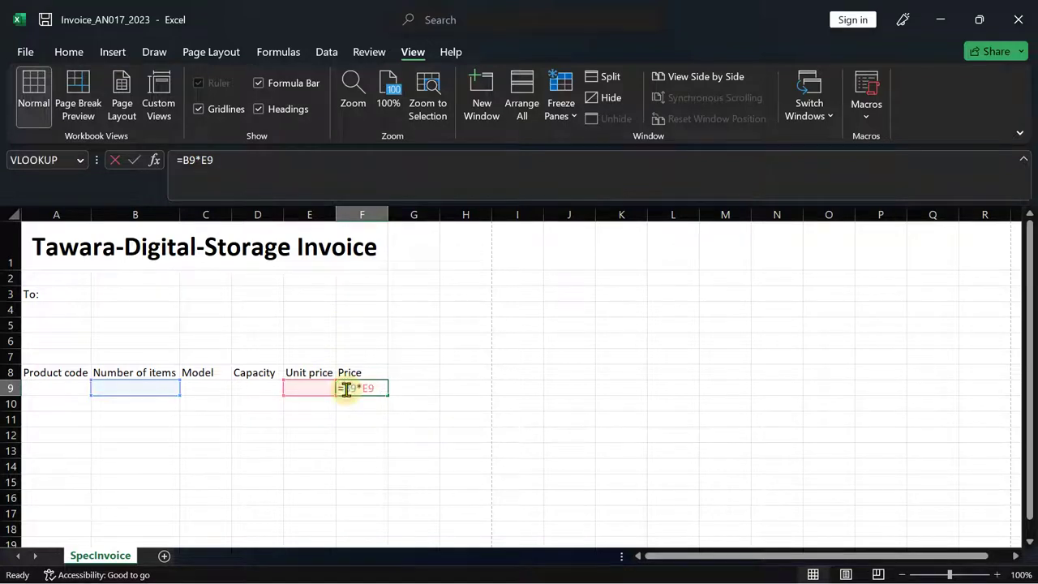
text(if)
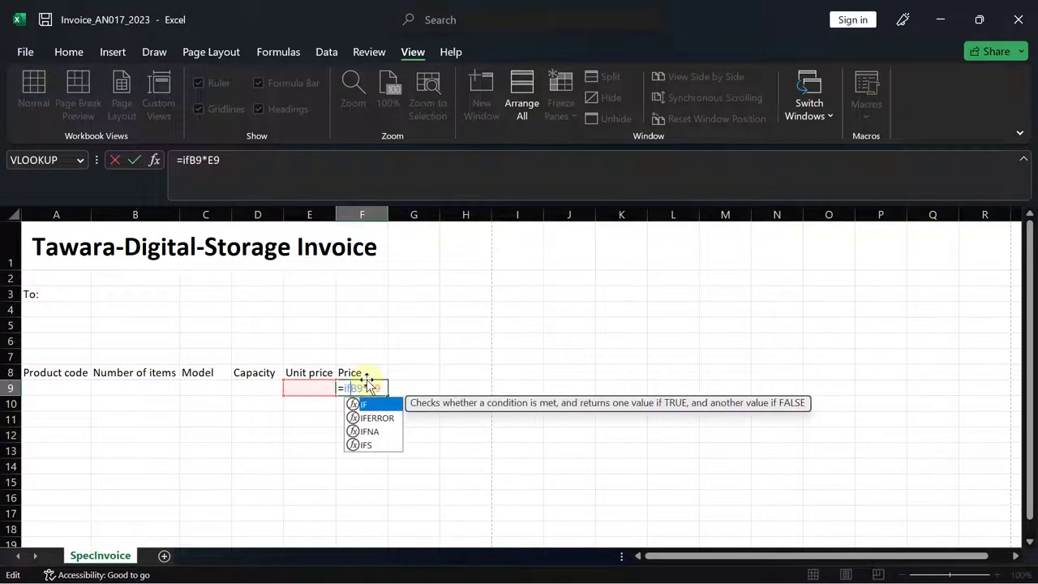
key(Tab)
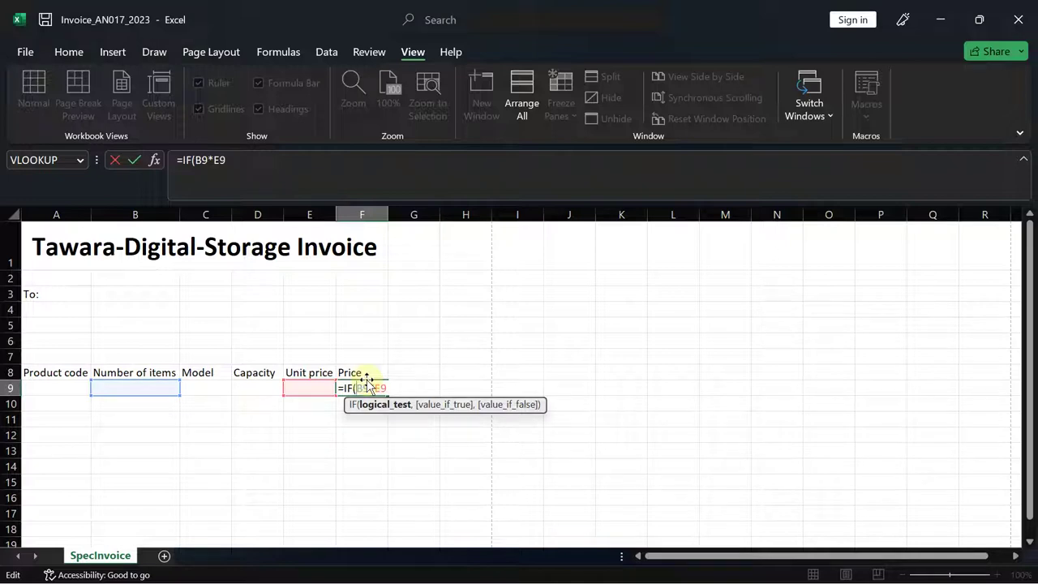
click(138, 388)
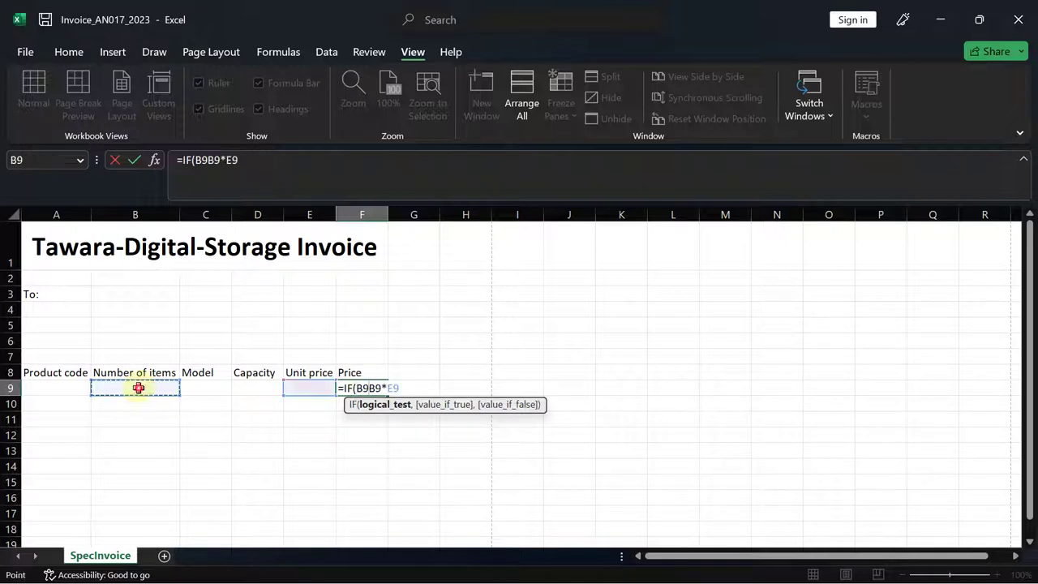
text(=)
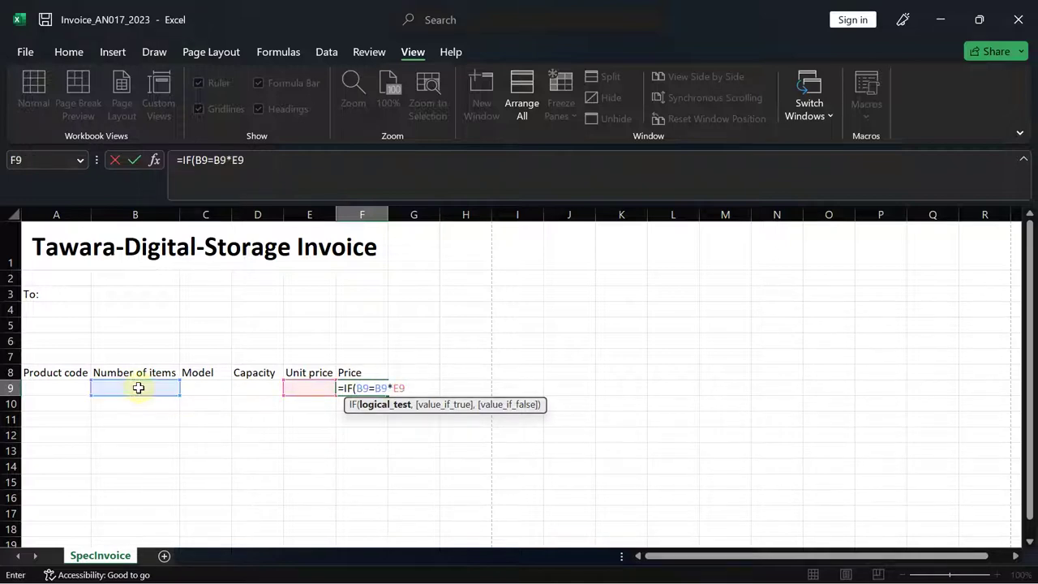
text("")
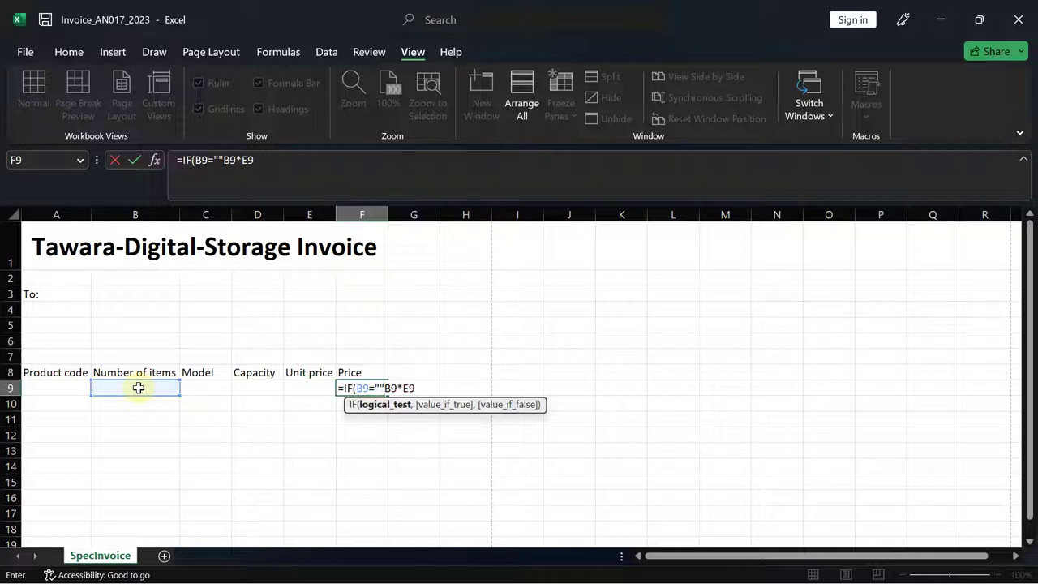
text(,)
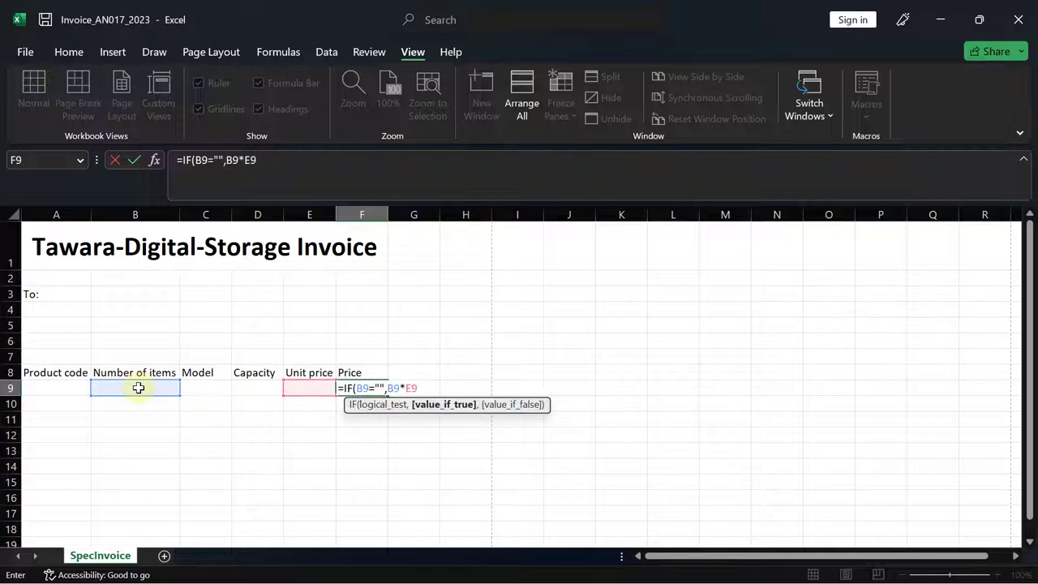
text("")
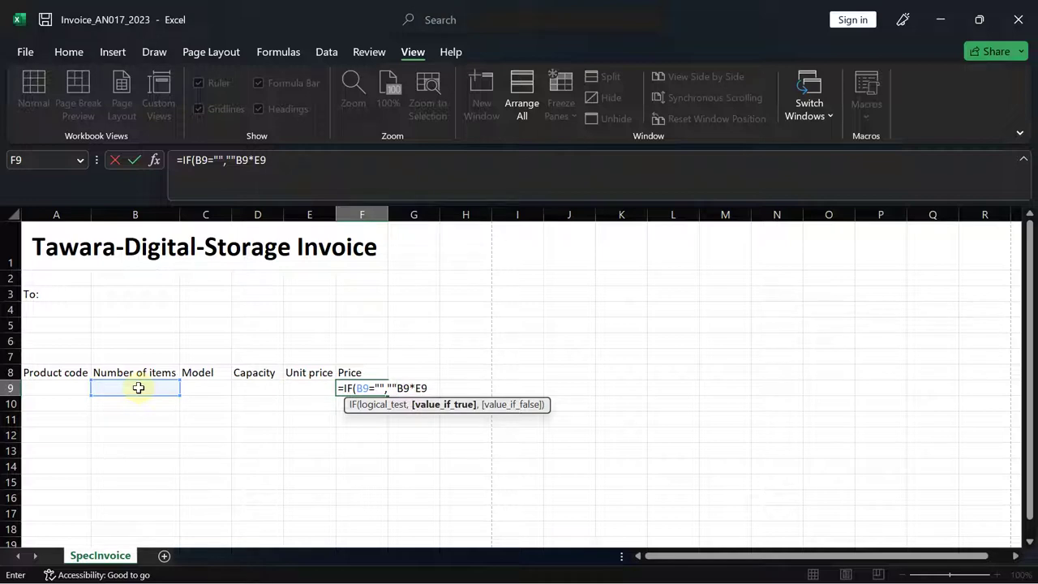
text(,)
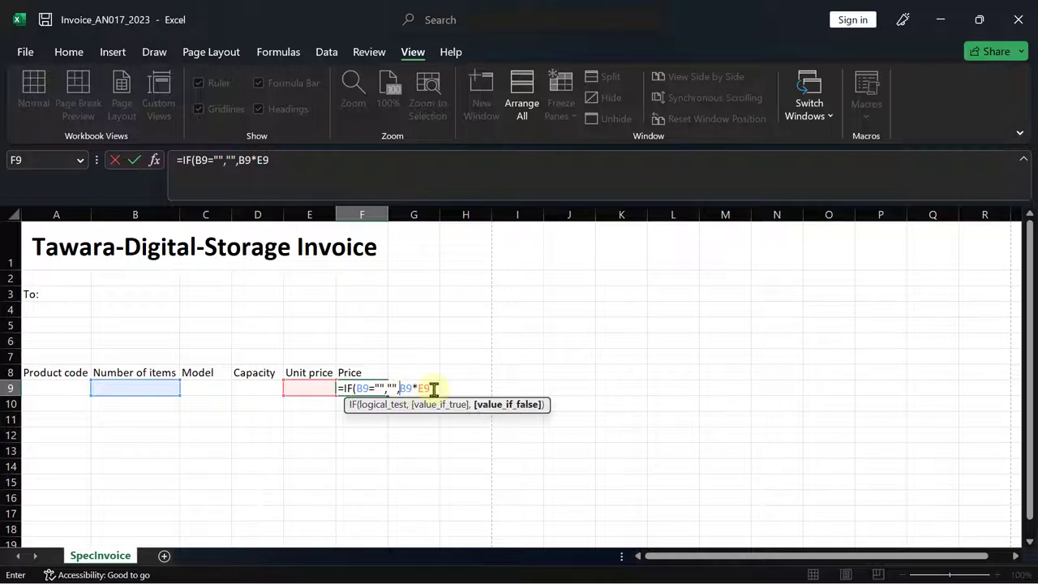
click(434, 389)
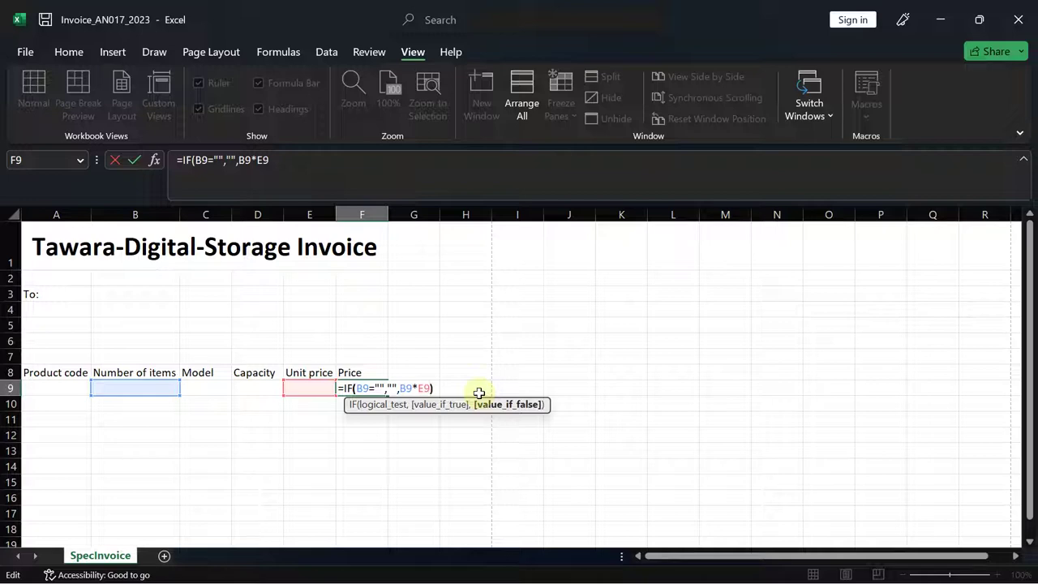
text())
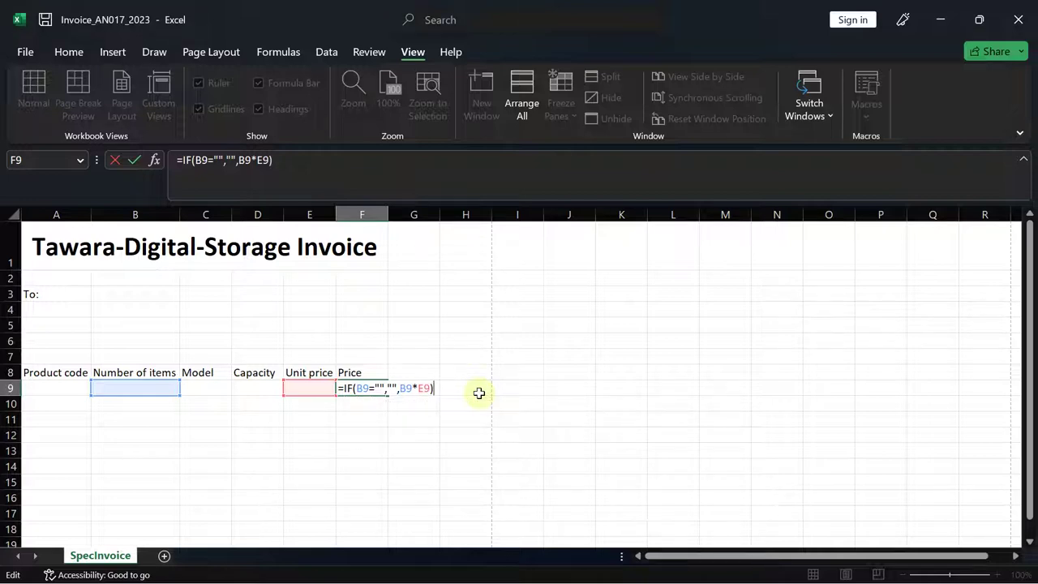
key(Return)
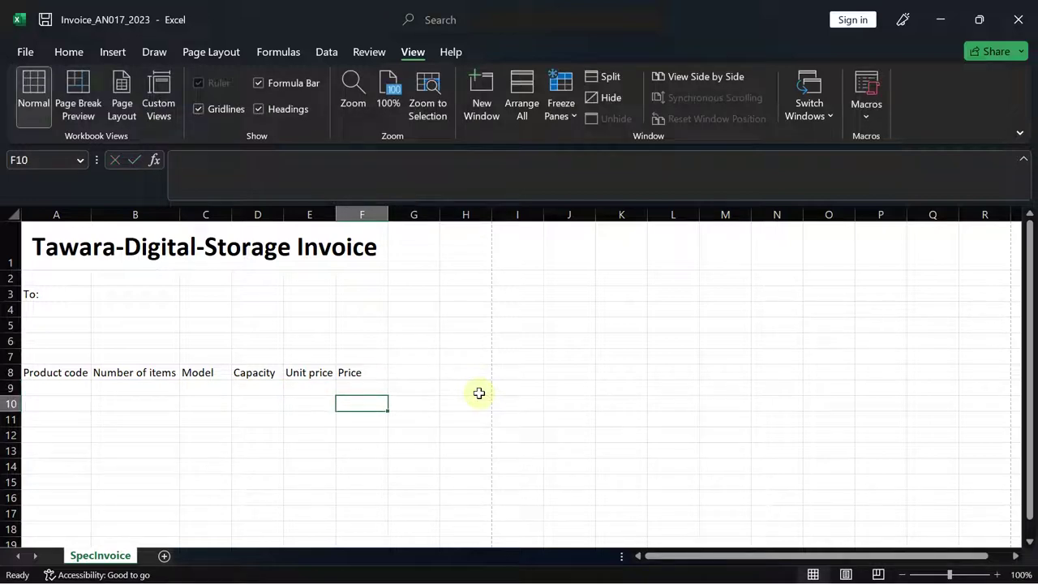
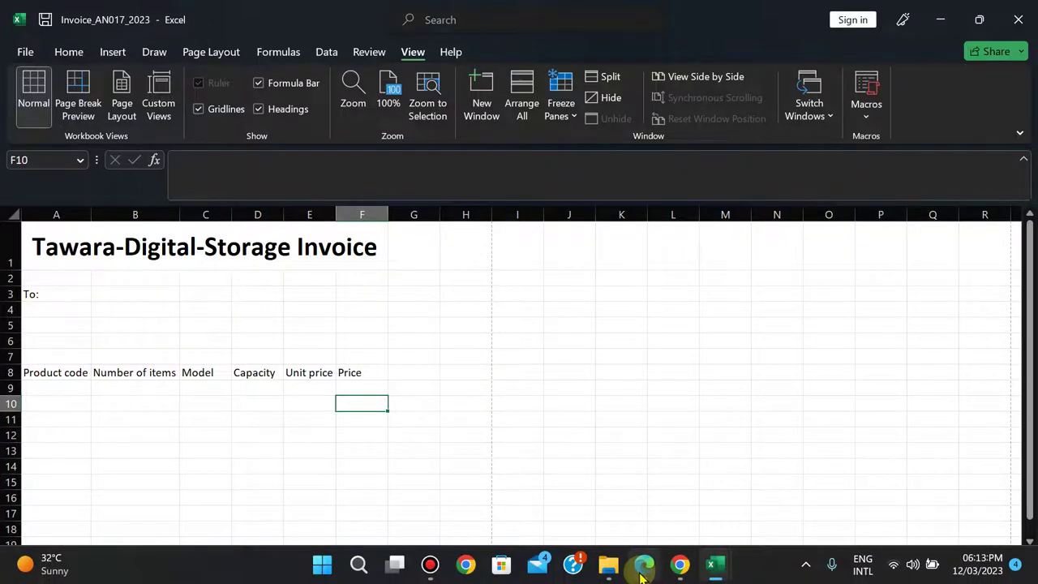
- Copy the Model and Capacity formulas from C9 and D9 down to row 19
click(641, 575)
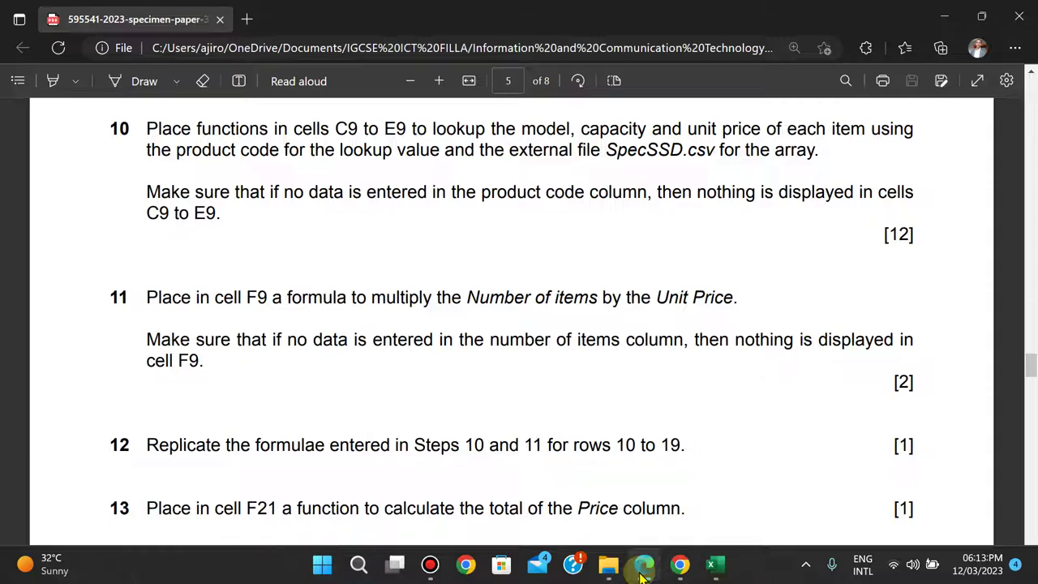
click(642, 575)
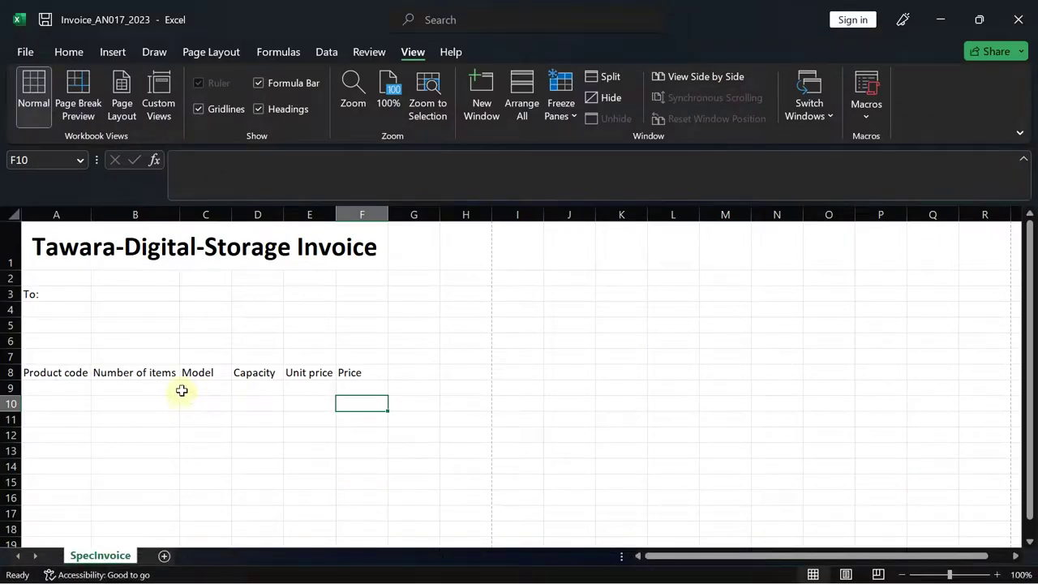
click(193, 388)
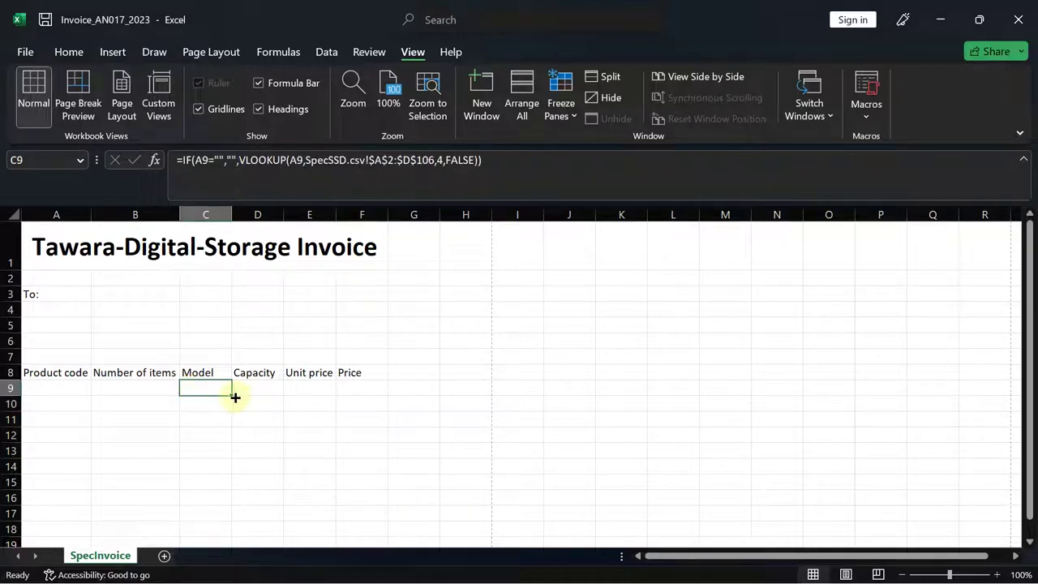
drag(230, 395, 215, 495)
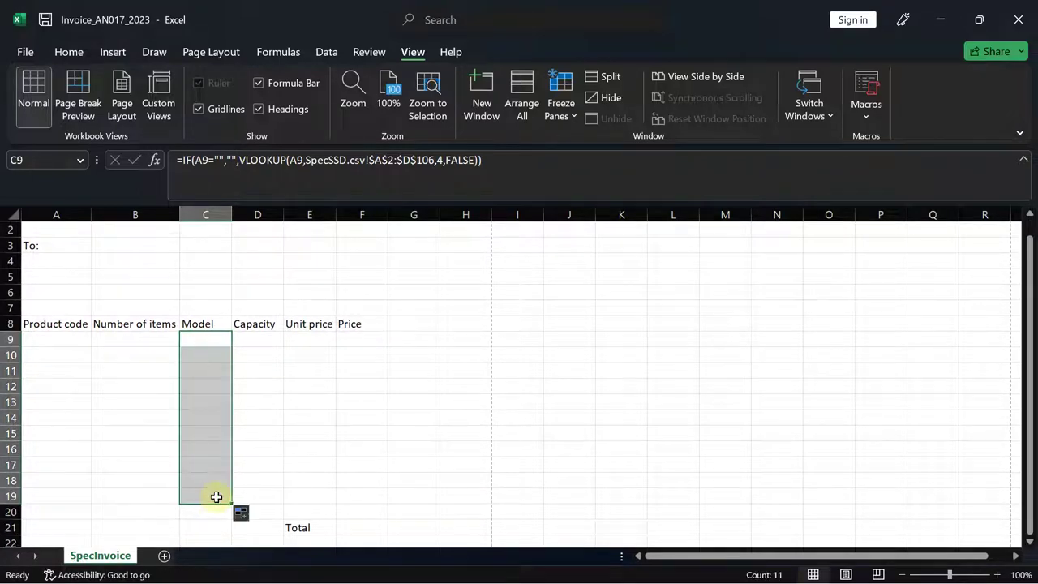
click(268, 341)
drag(283, 346, 266, 505)
- Copy the Unit price and Price formulas from E9 and F9 down to row 19
click(308, 339)
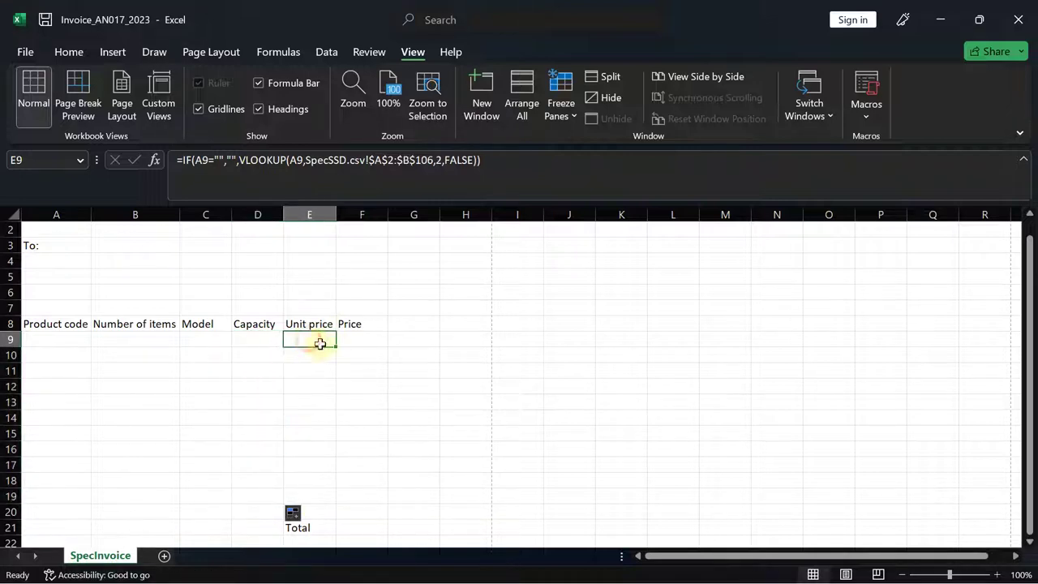
drag(336, 347, 331, 485)
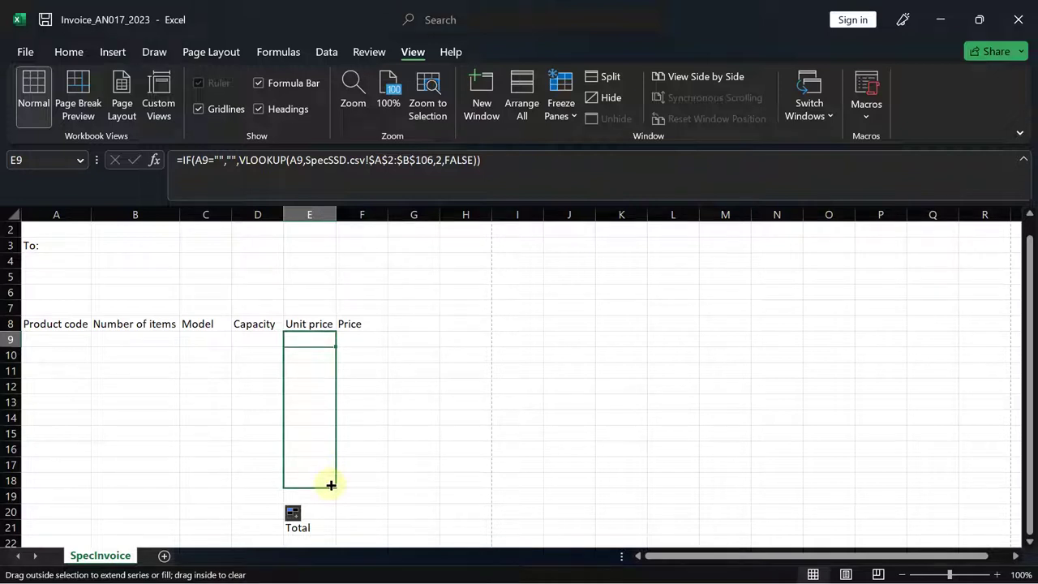
drag(331, 485, 332, 498)
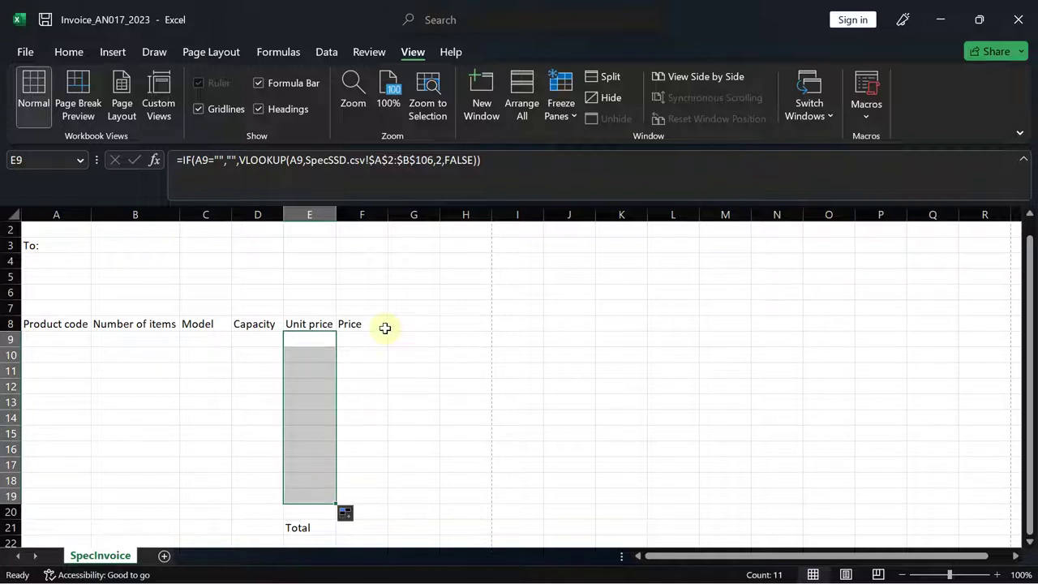
click(351, 339)
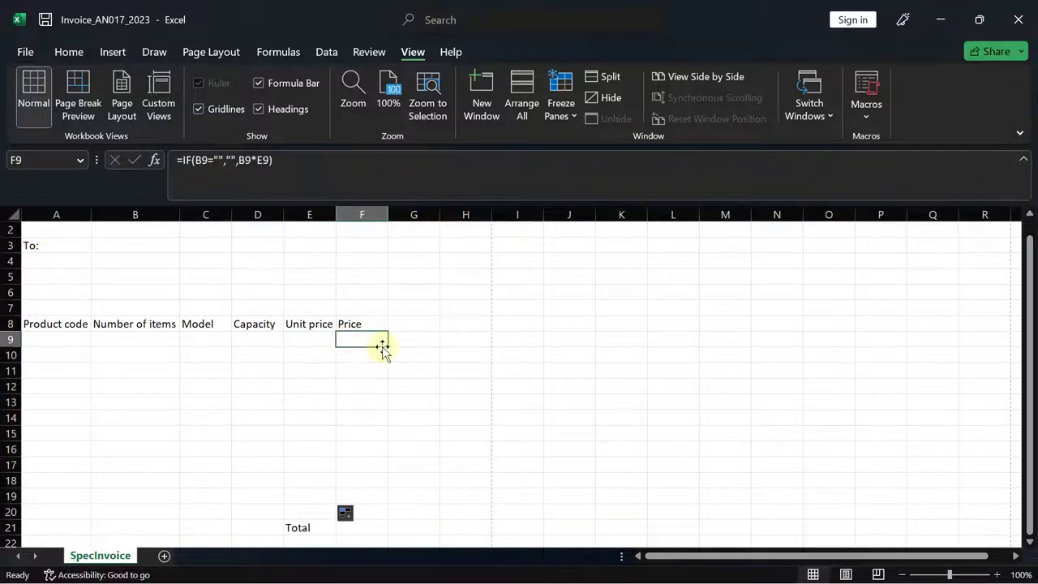
drag(385, 346, 380, 503)
- Check the copied formulas in D19 and C19, then bring up steps 11–14 of the exam paper
click(253, 496)
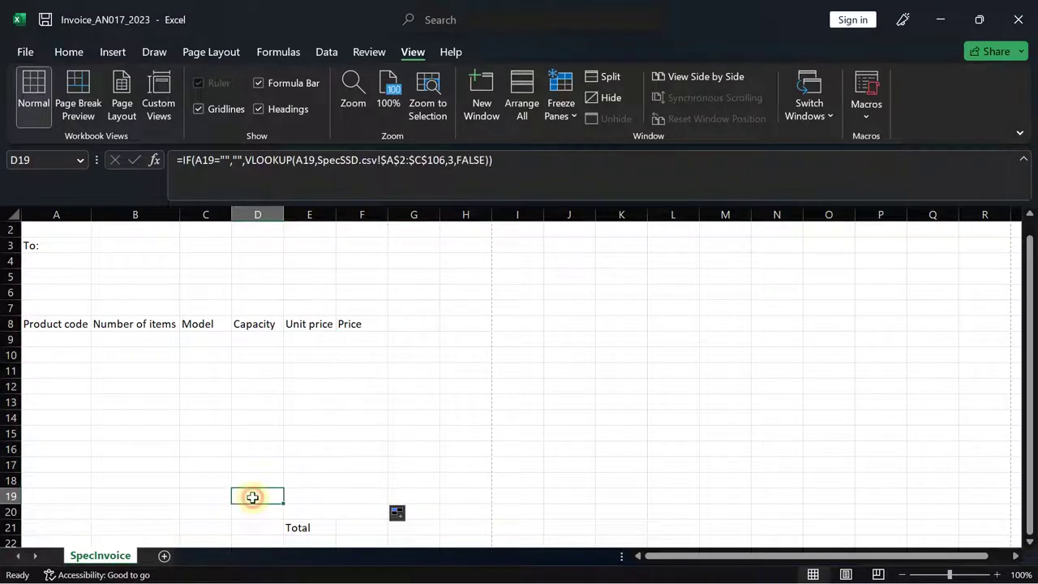
click(201, 497)
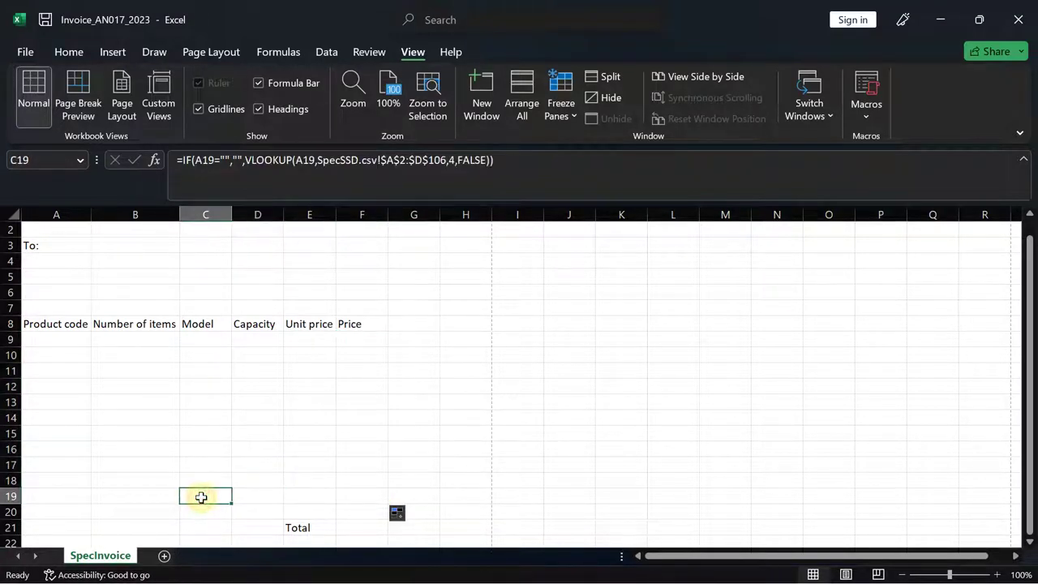
mouse_move(531, 574)
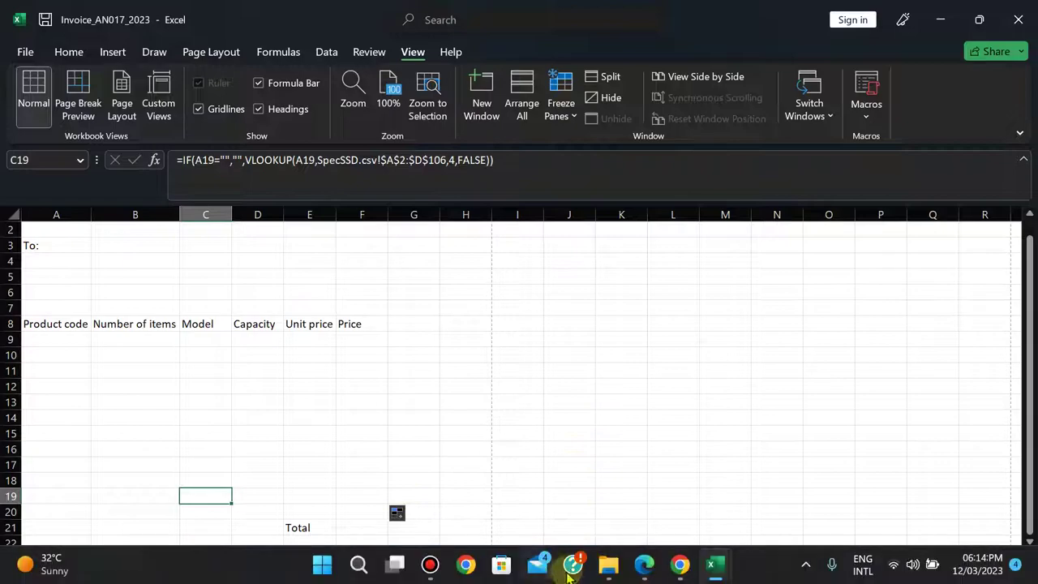
click(642, 566)
key(Down)
key(Down)
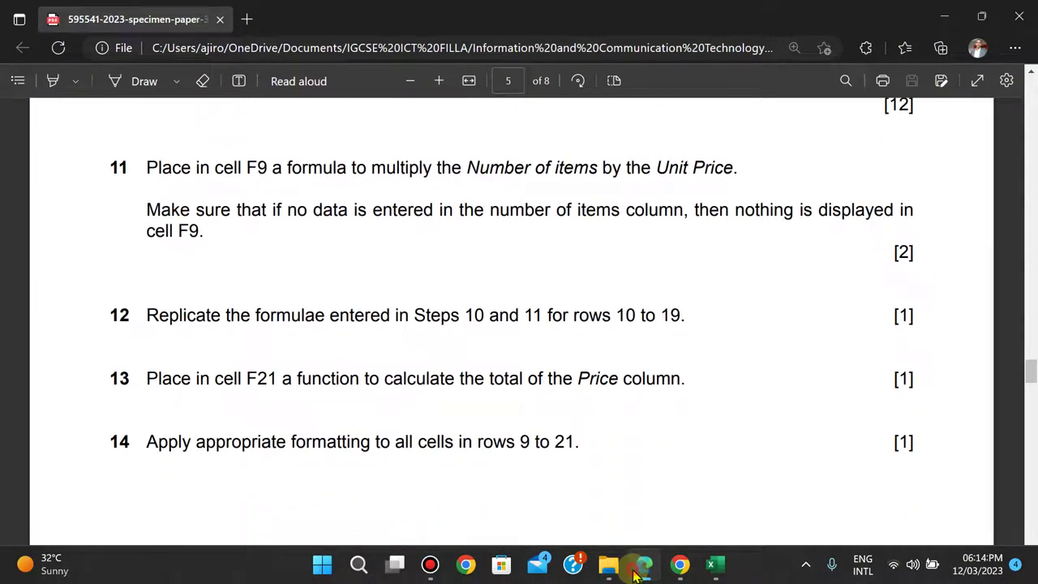
- Select F21 for the Price total and reread step 13 of the exam paper
click(637, 567)
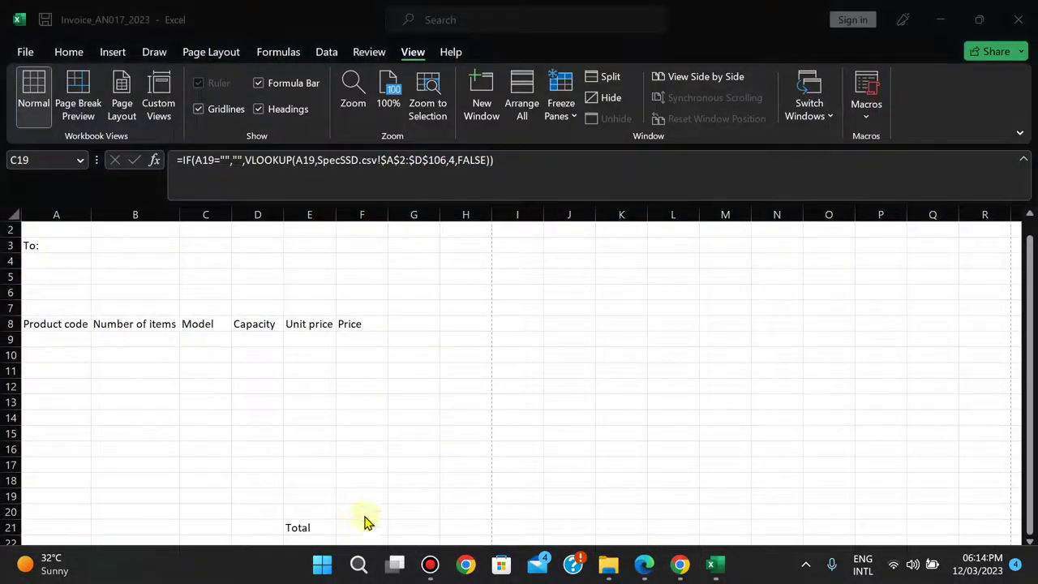
click(355, 527)
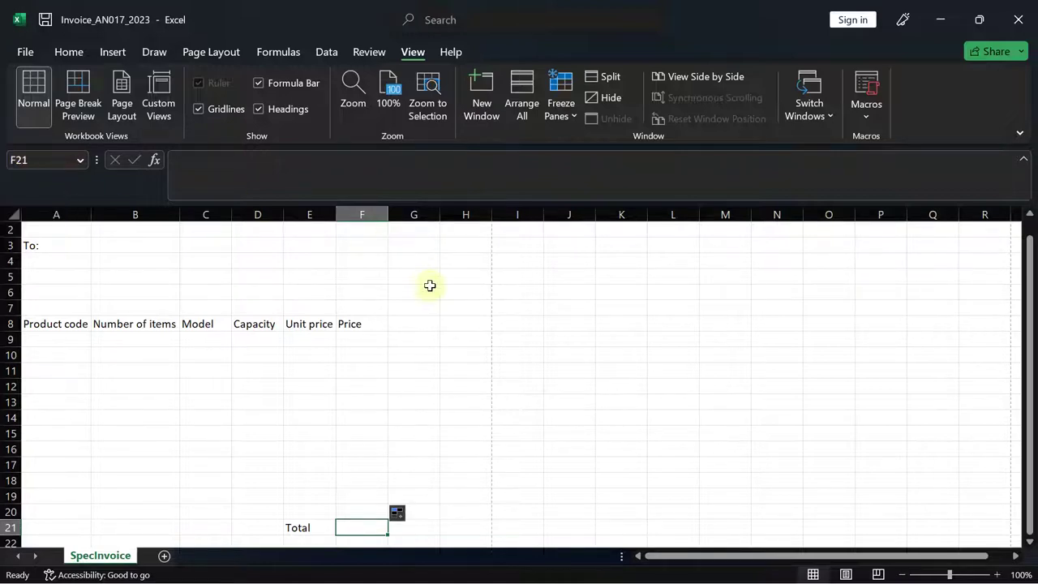
mouse_move(654, 572)
click(646, 565)
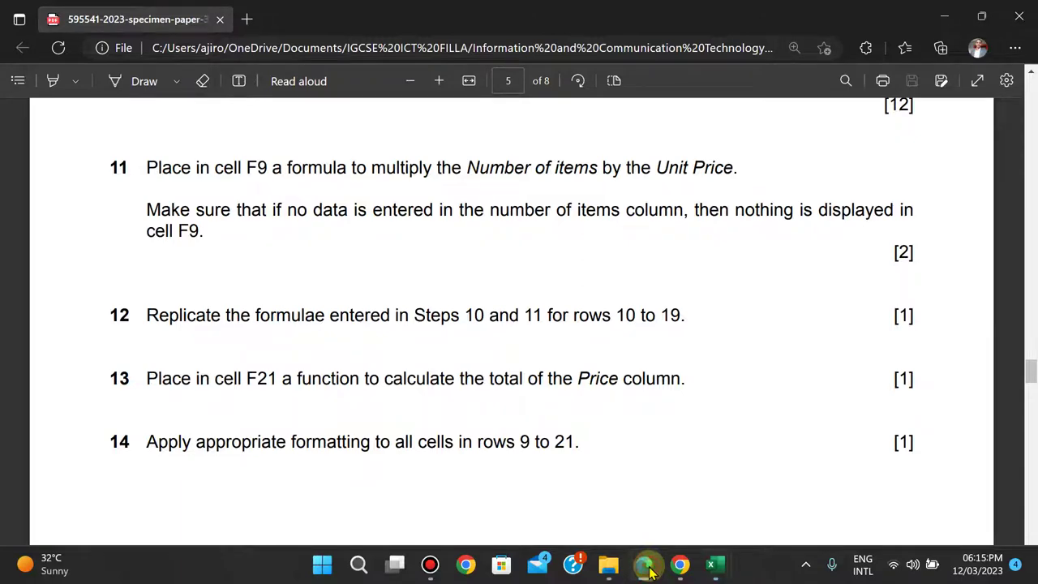
click(646, 568)
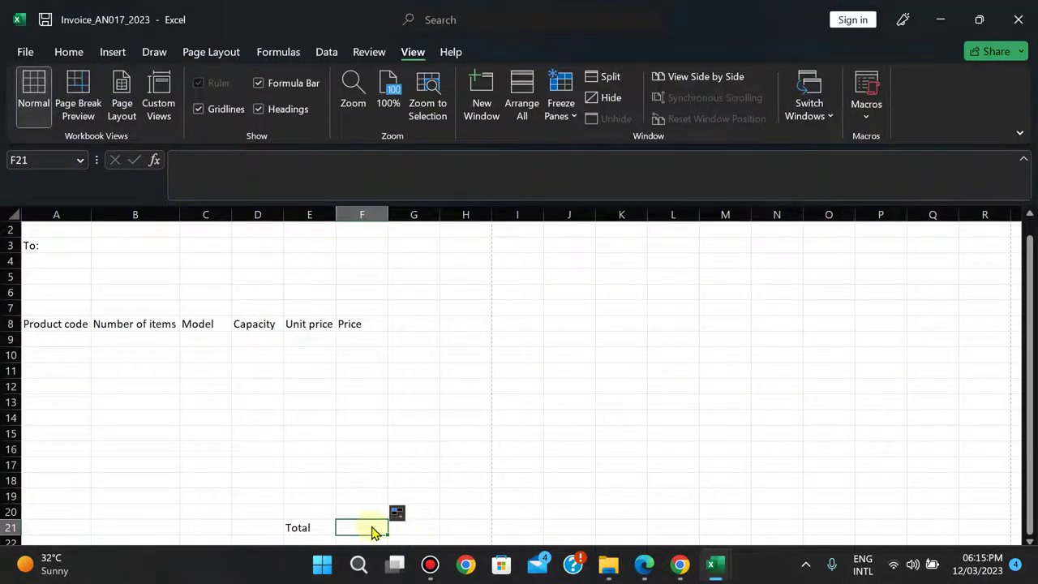
- Enter =SUM(F9:F19) in F21 to total the Price column
text(=sum)
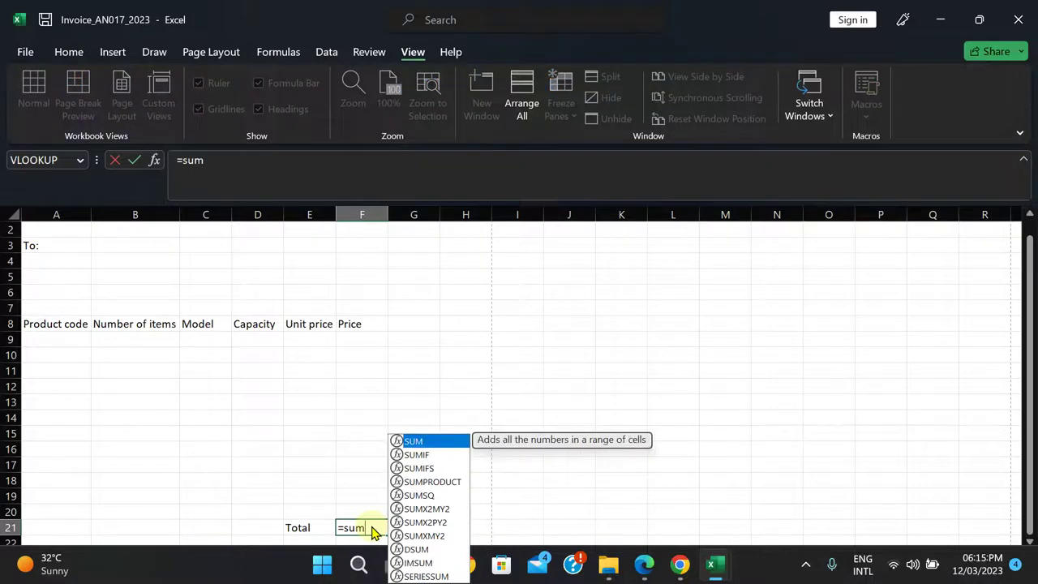
double_click(415, 441)
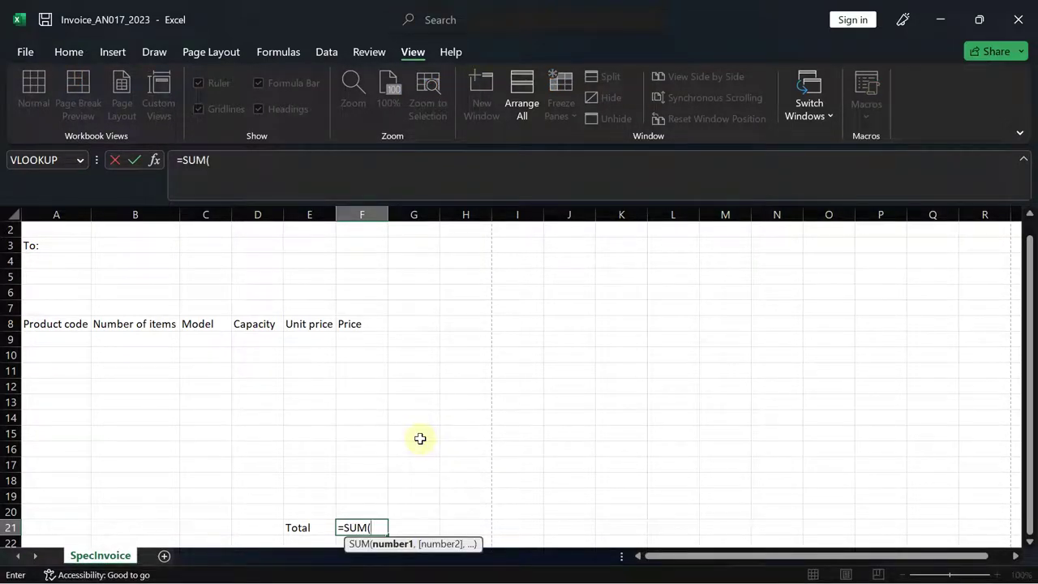
key(BackSpace)
key(BackSpace)
key(BackSpace)
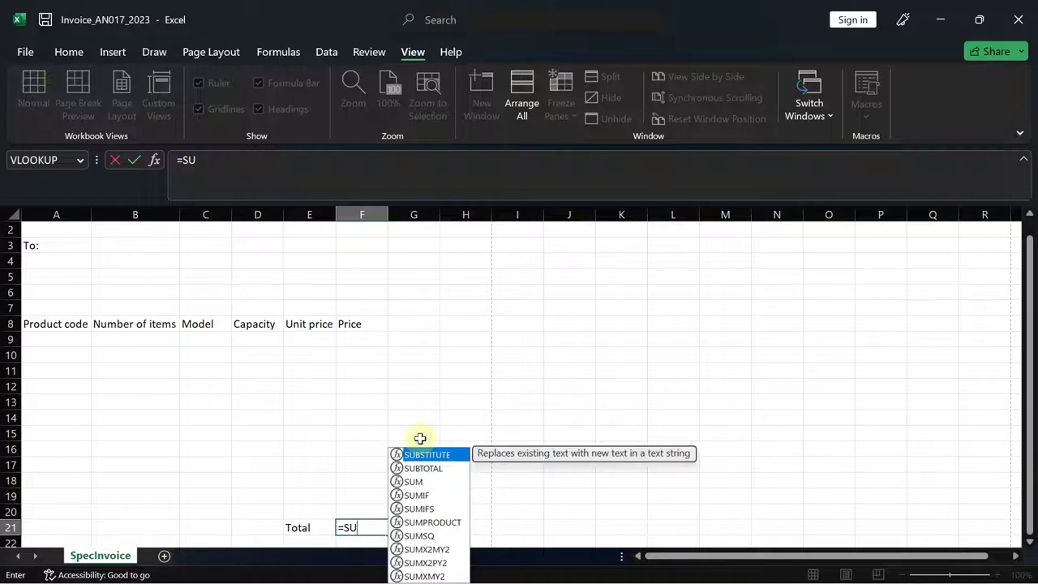
text(um)
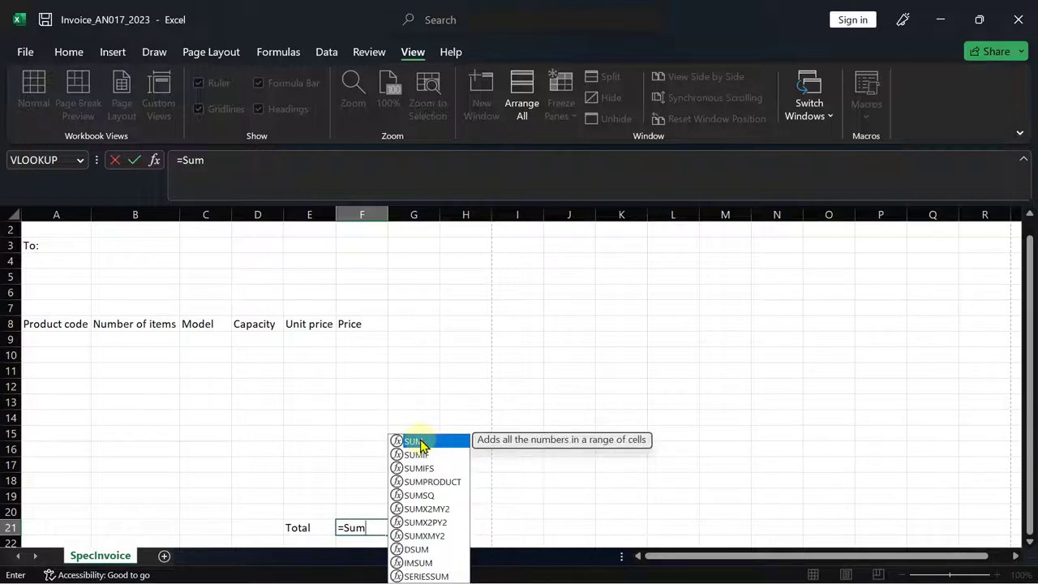
double_click(415, 441)
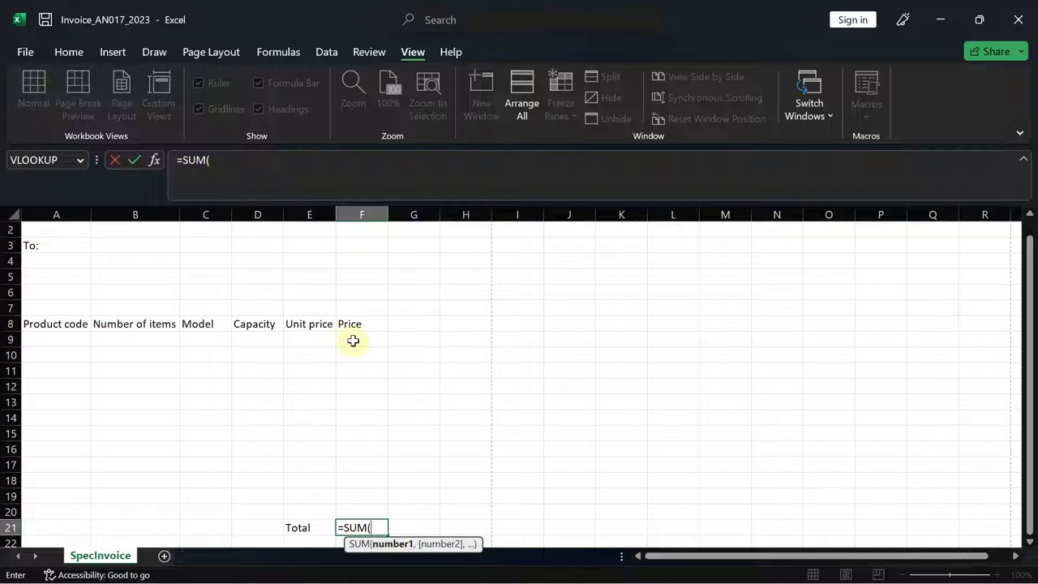
drag(353, 341, 352, 491)
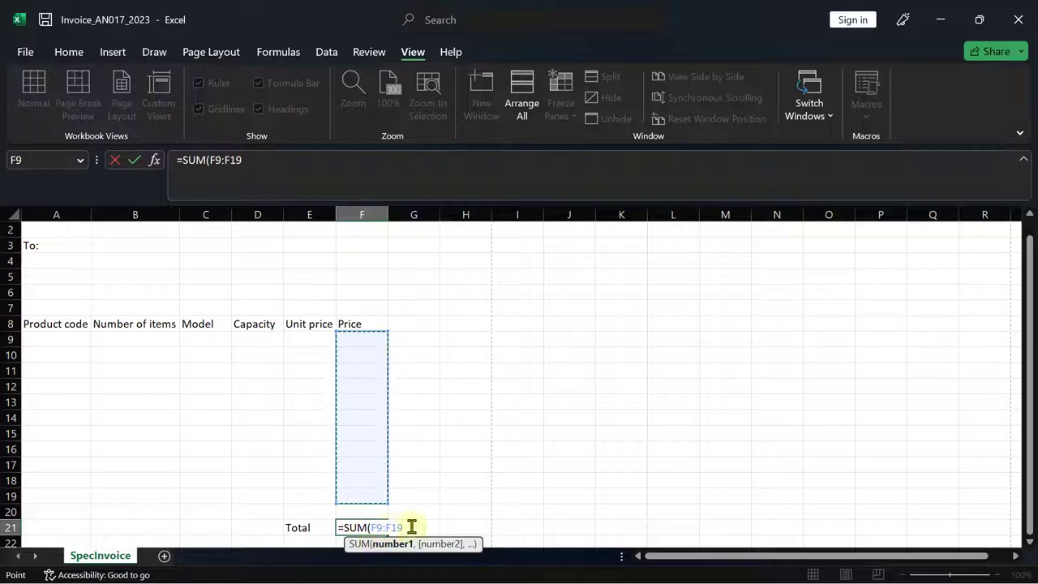
text())
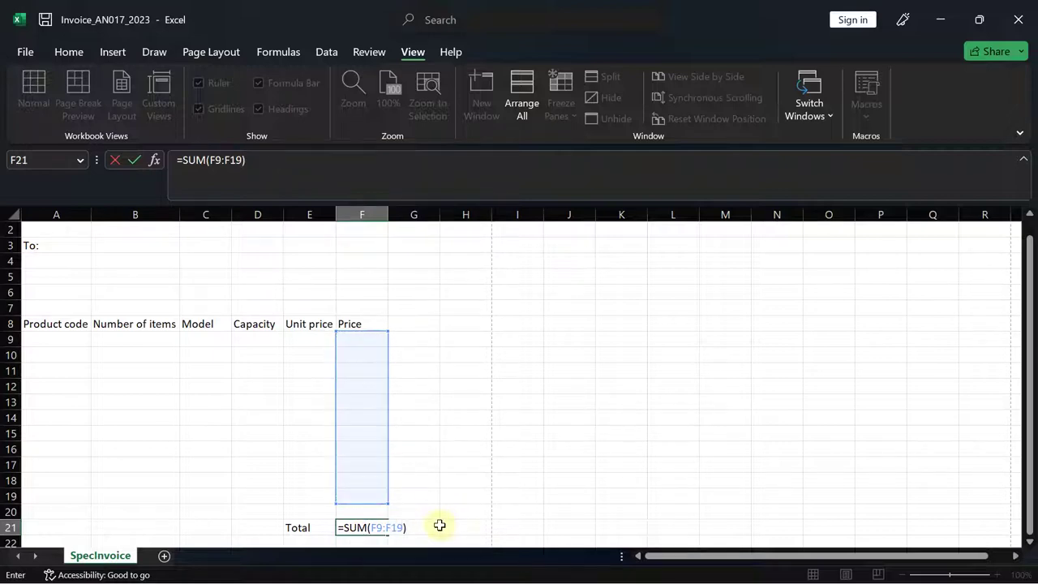
key(Return)
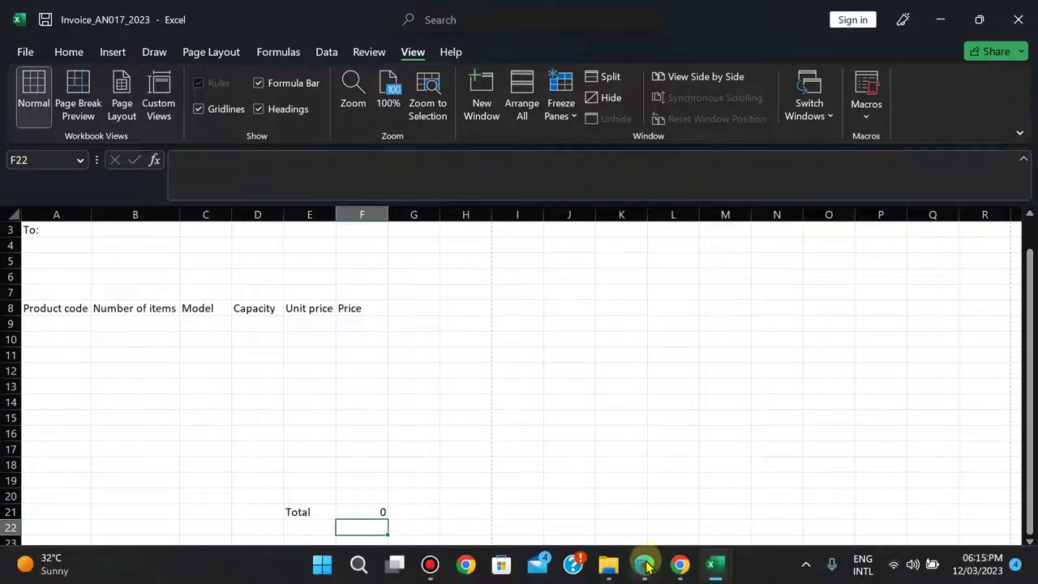
- Compare the F21 total formula against the bottom of page 5 of the exam paper
click(645, 566)
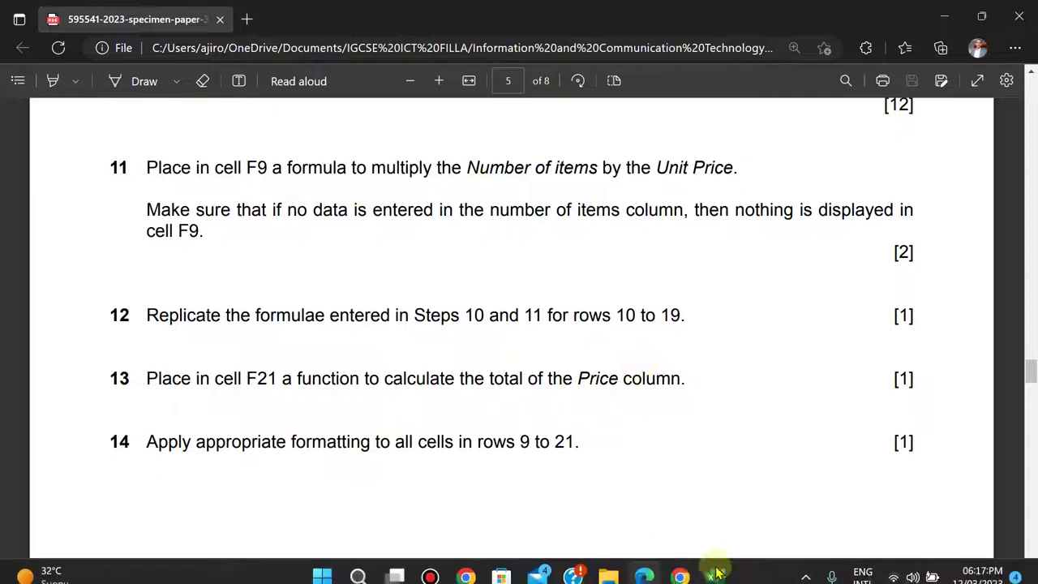
mouse_move(716, 567)
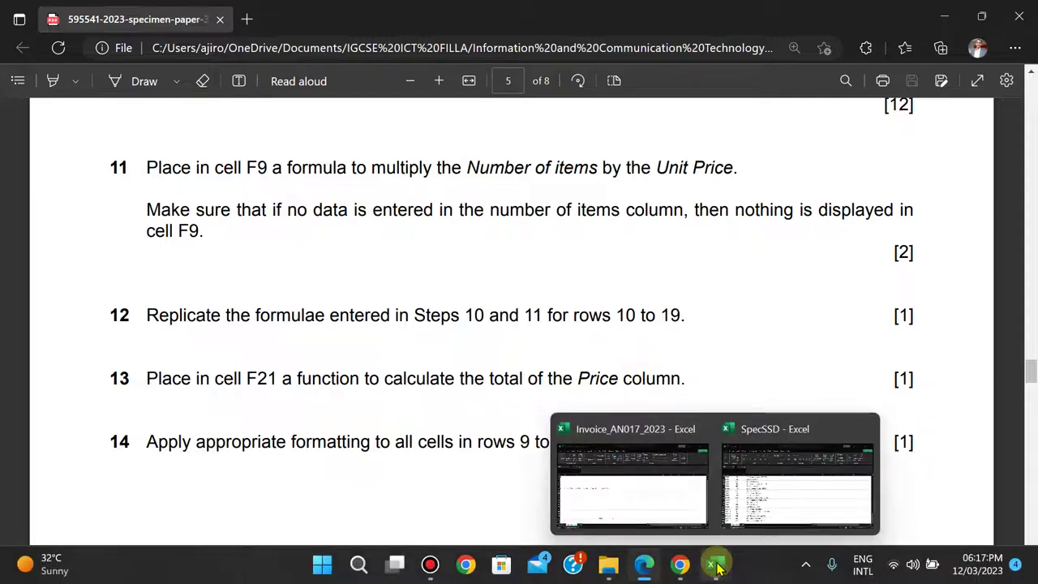
click(655, 498)
click(362, 510)
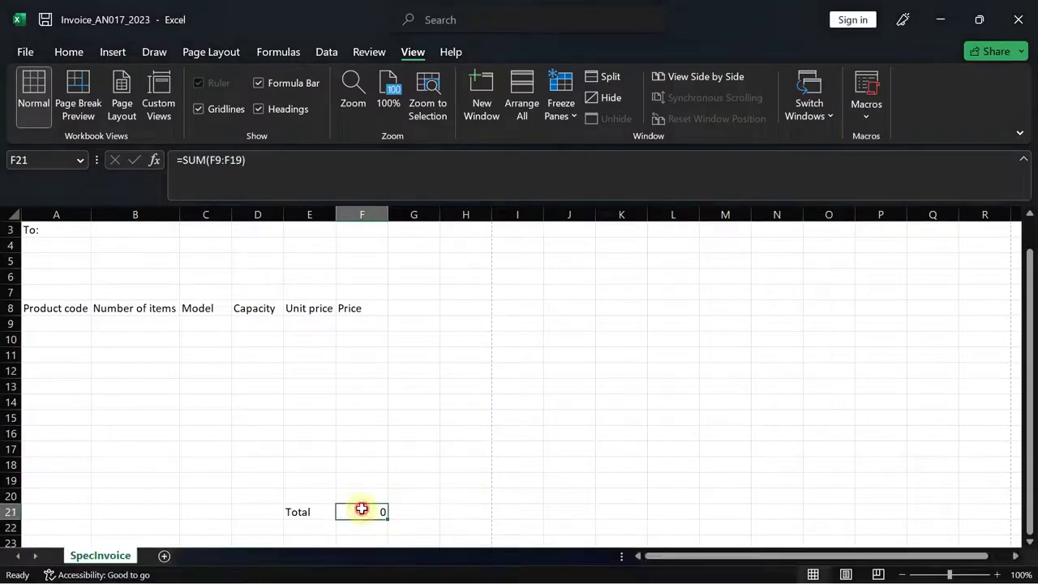
click(641, 571)
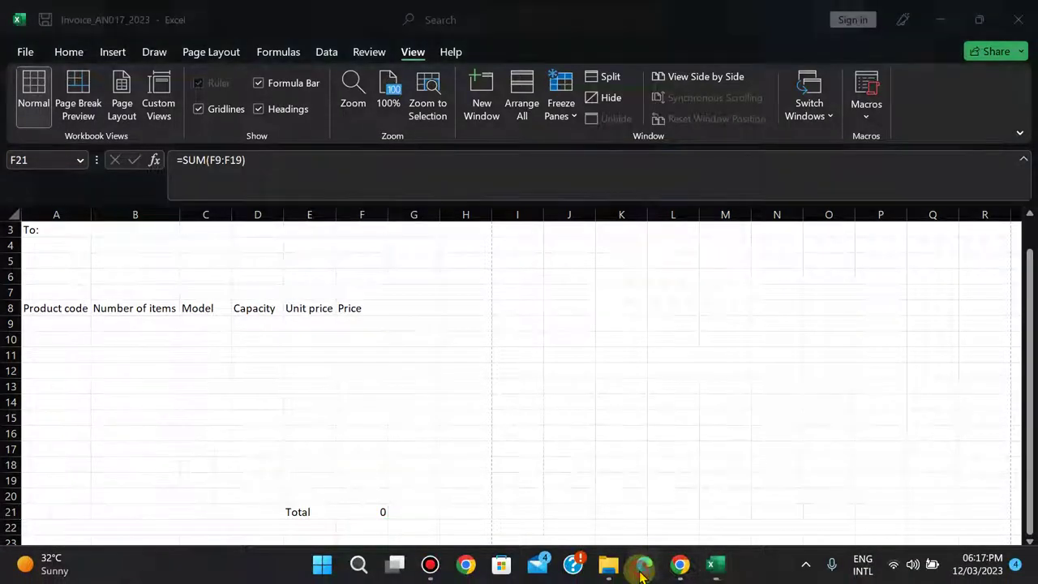
key(Down)
key(Down)
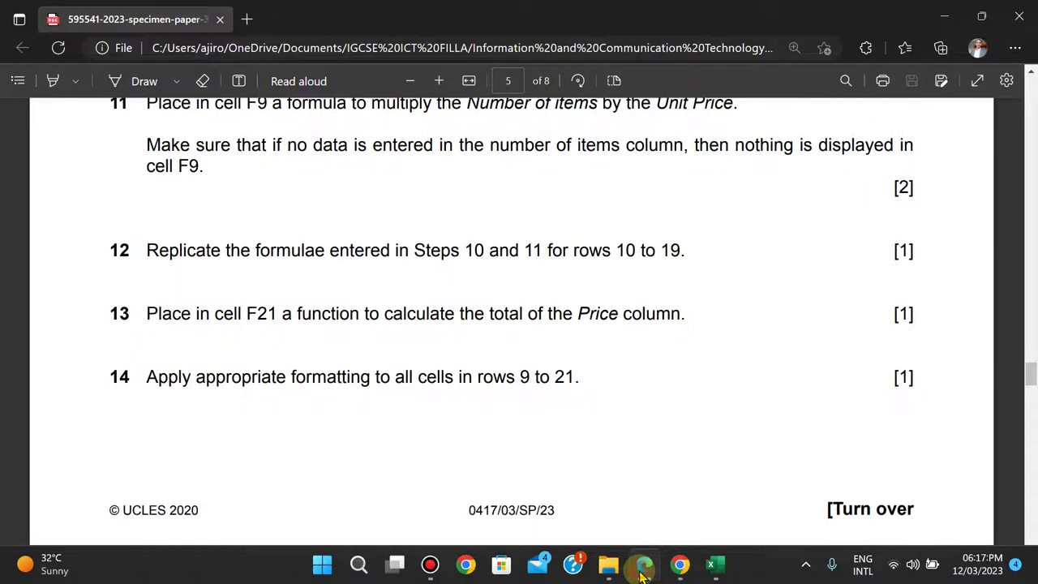
click(640, 573)
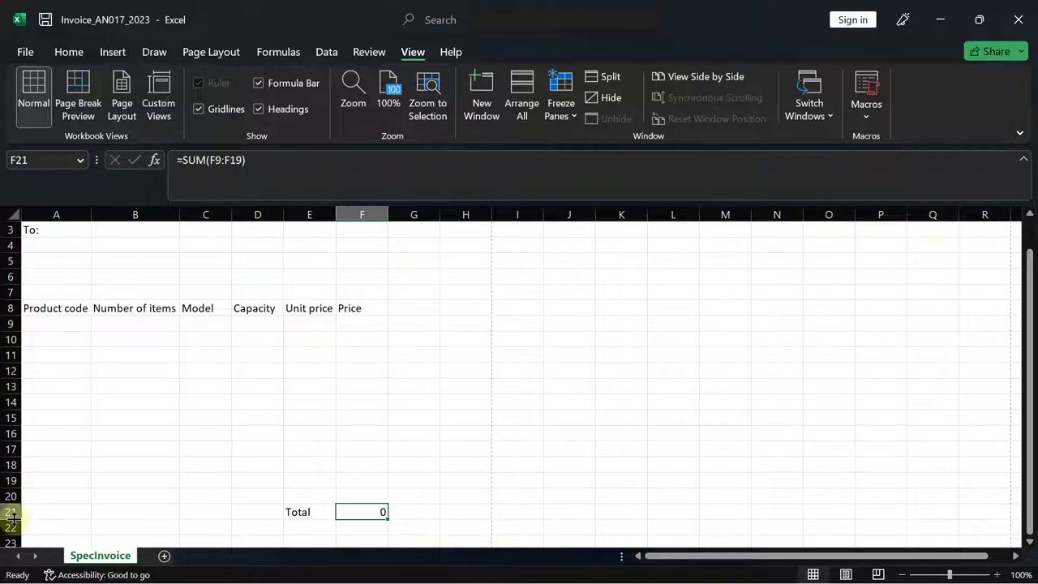
- Scroll the exam paper up to Task 3's euro, 2-decimal requirement, then return to Invoice_AN017_2023
mouse_move(609, 533)
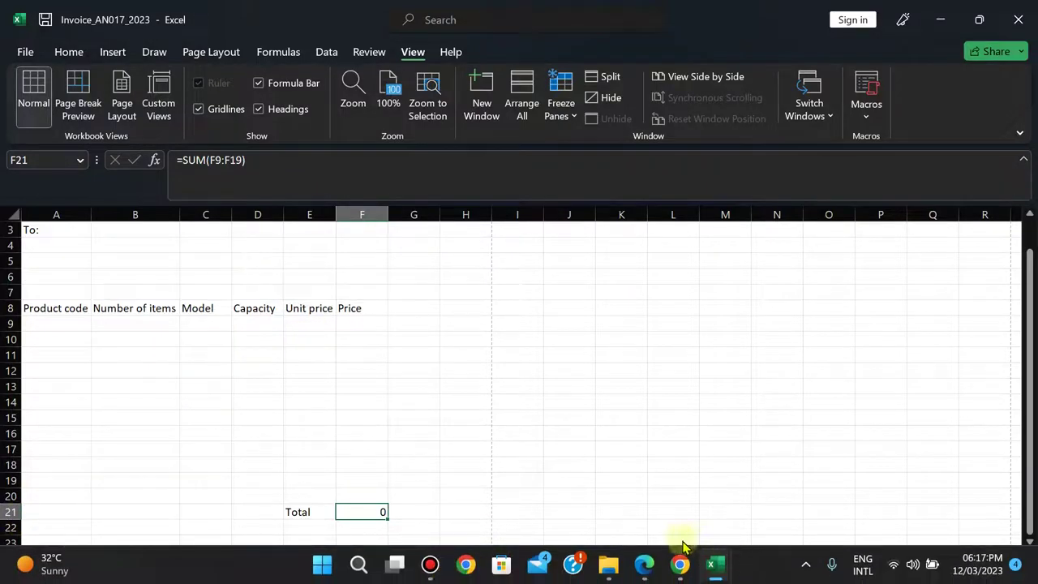
click(646, 567)
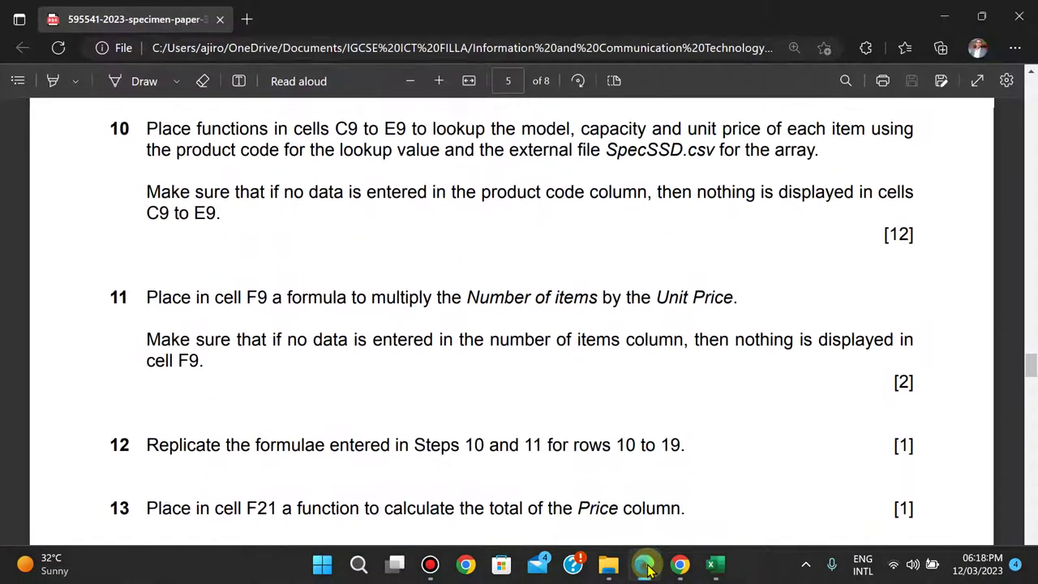
scroll(646, 568, up, 4)
scroll(647, 568, up, 5)
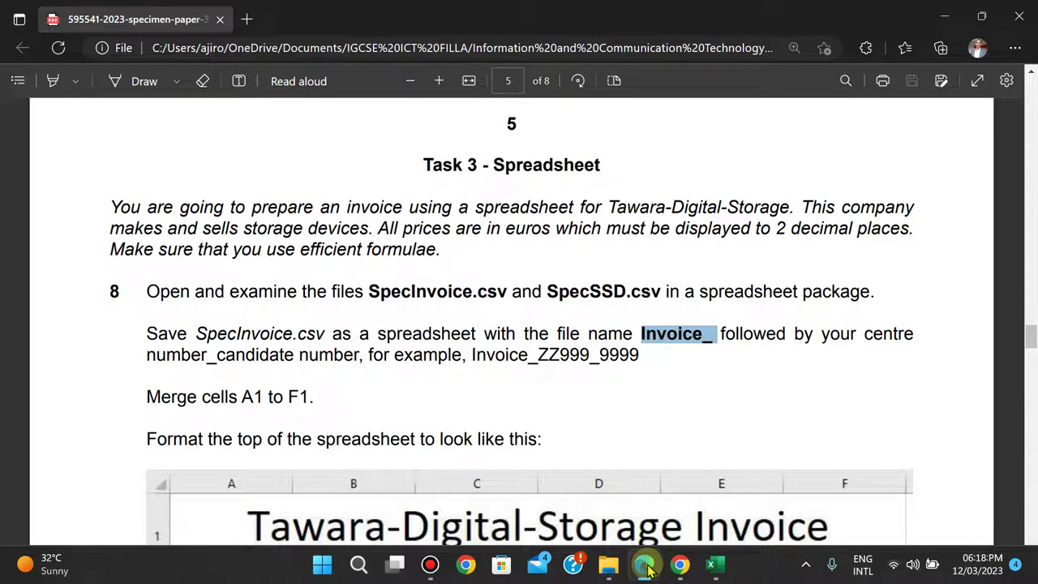
mouse_move(714, 572)
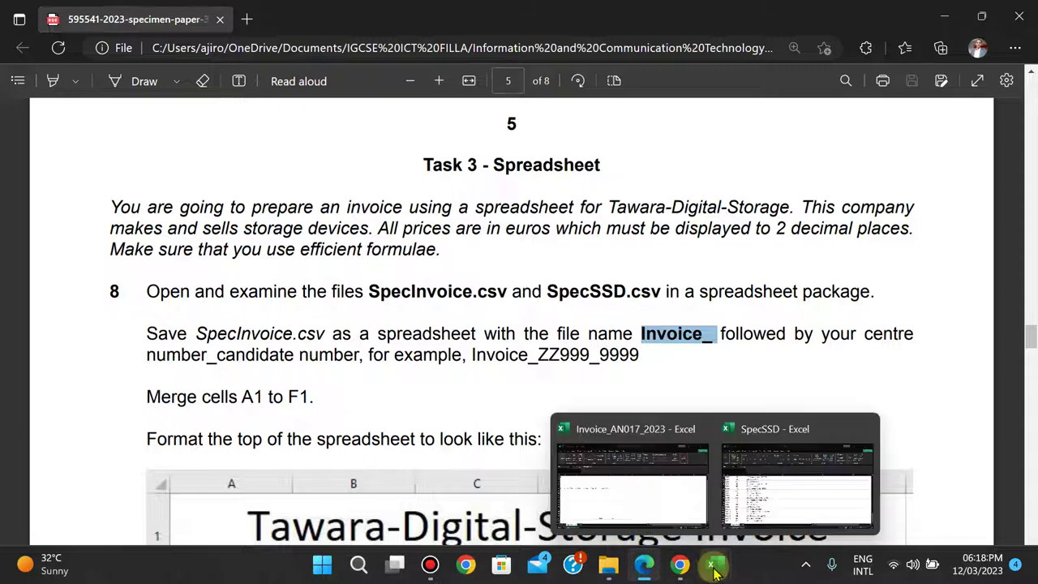
click(672, 505)
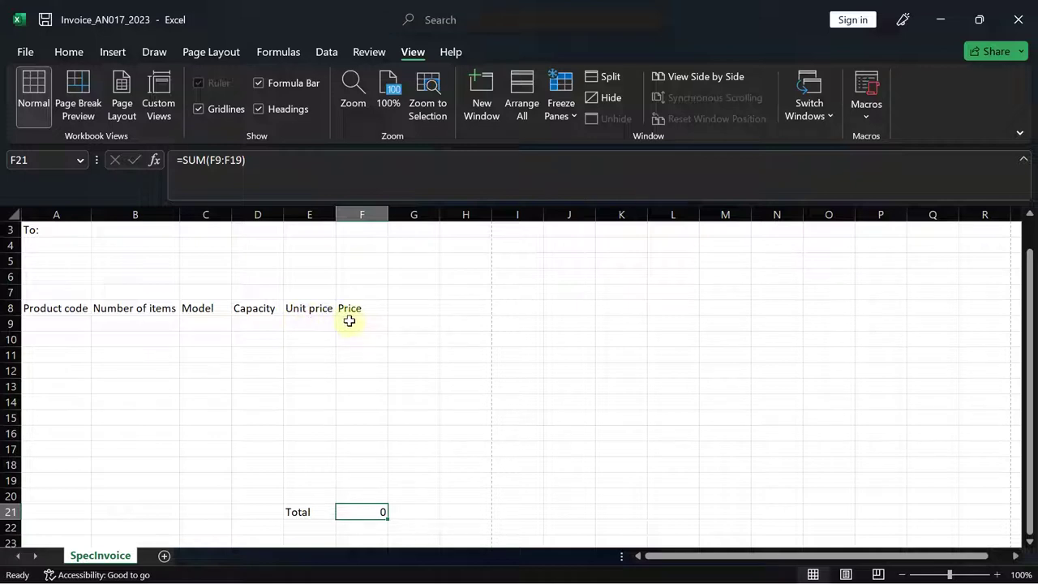
- Format E9 as Euro Currency with 2 decimal places
click(296, 327)
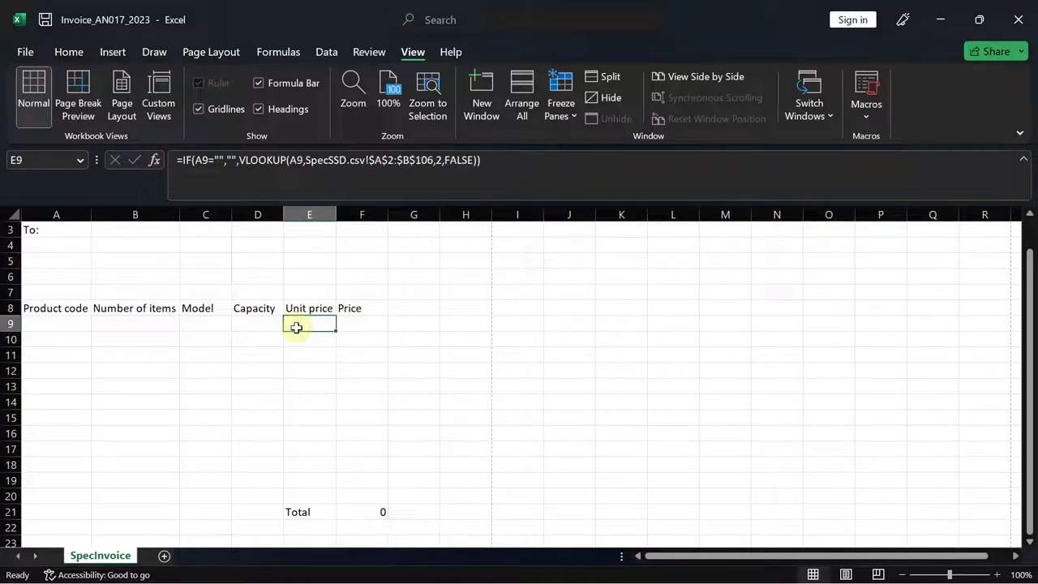
click(66, 51)
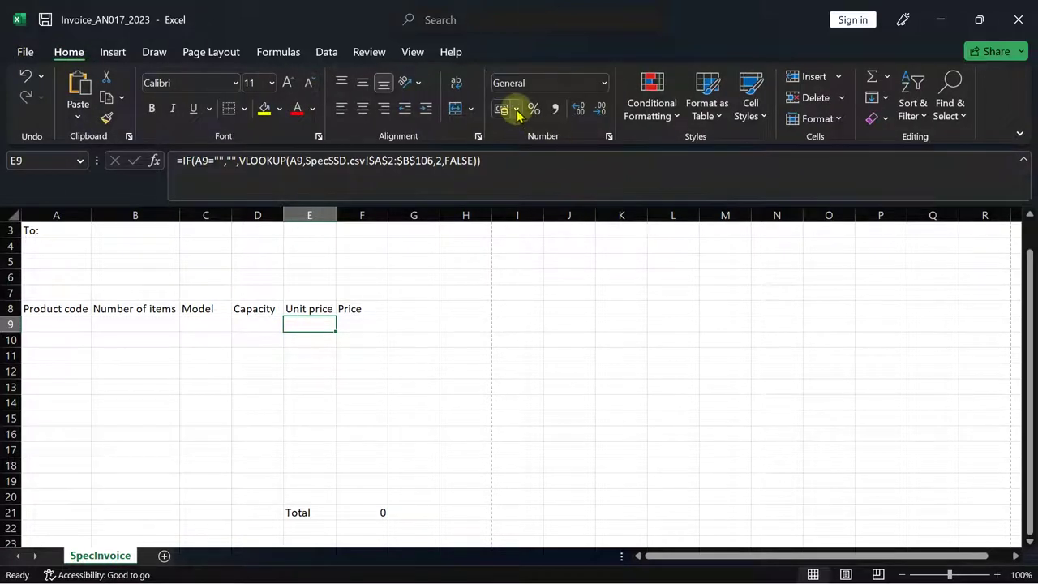
click(516, 109)
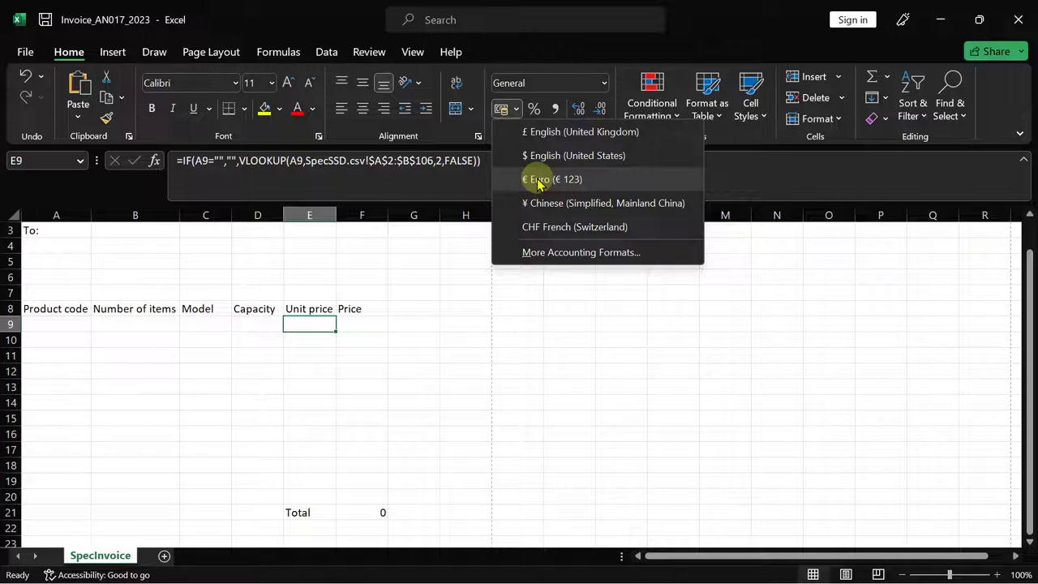
click(538, 180)
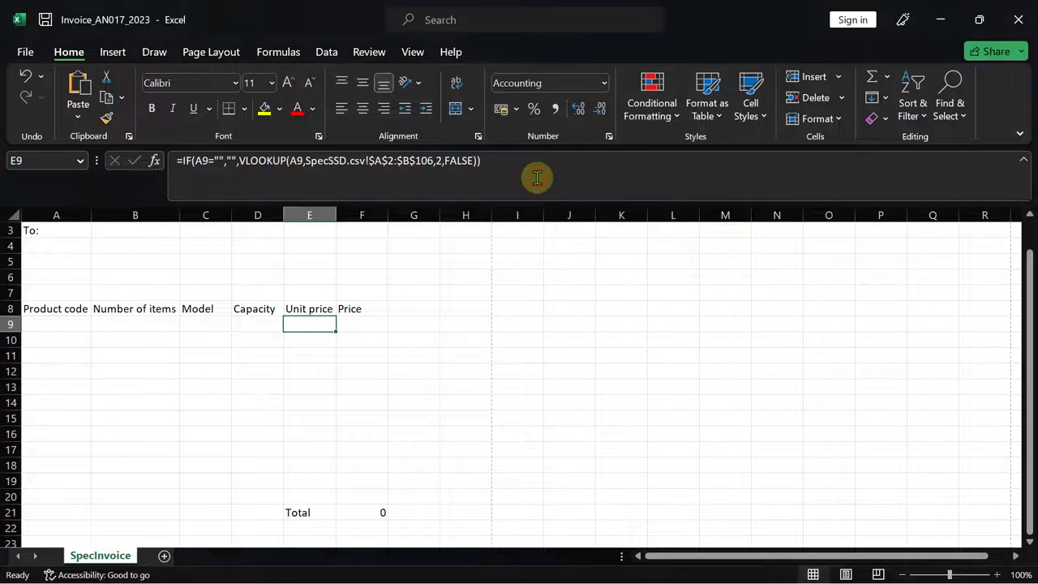
click(609, 136)
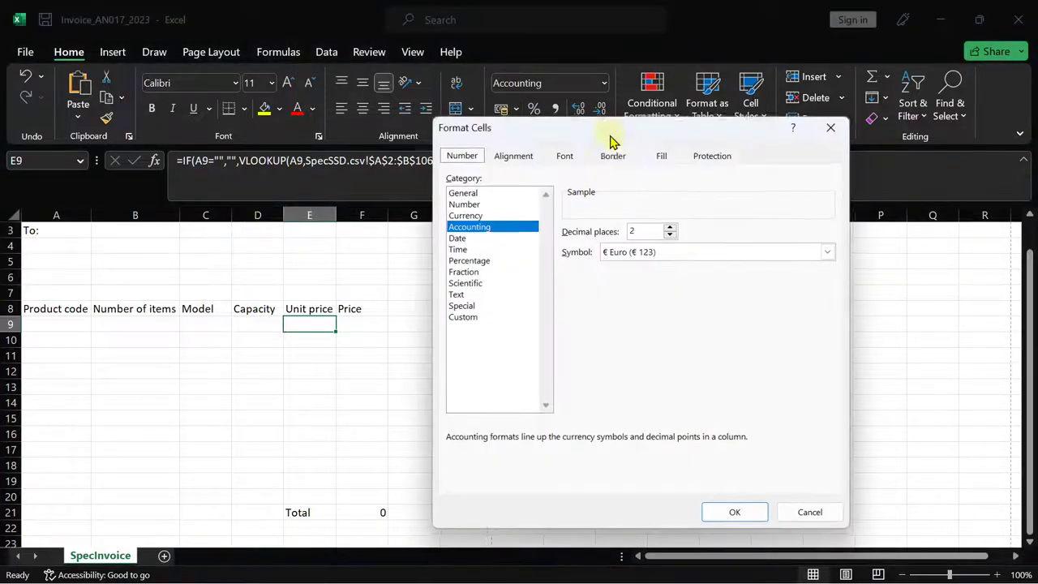
click(473, 216)
click(738, 514)
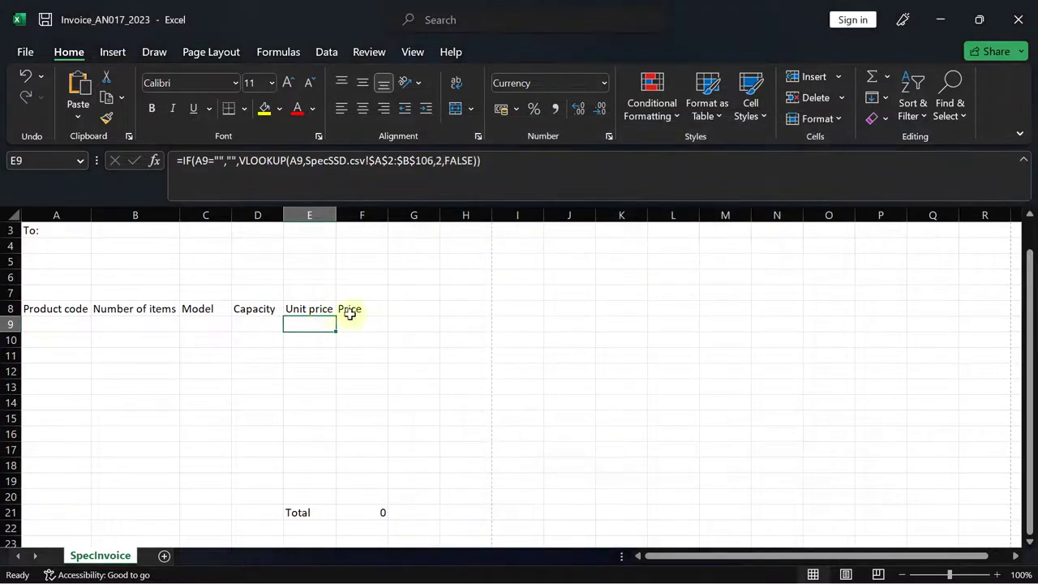
- Apply the same Euro Currency, 2-decimal format to the whole range E9:E20
drag(317, 325, 309, 496)
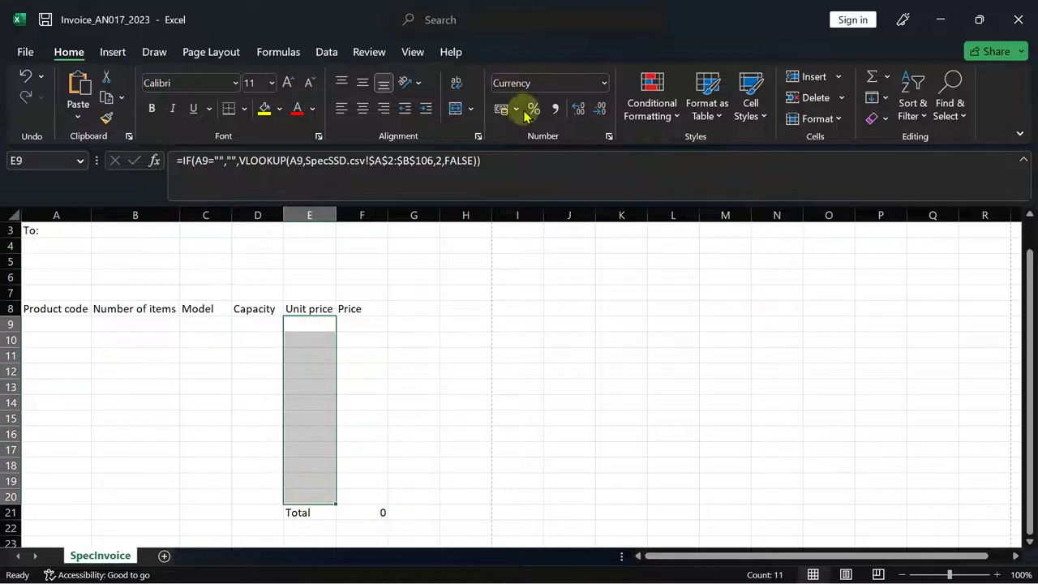
click(517, 109)
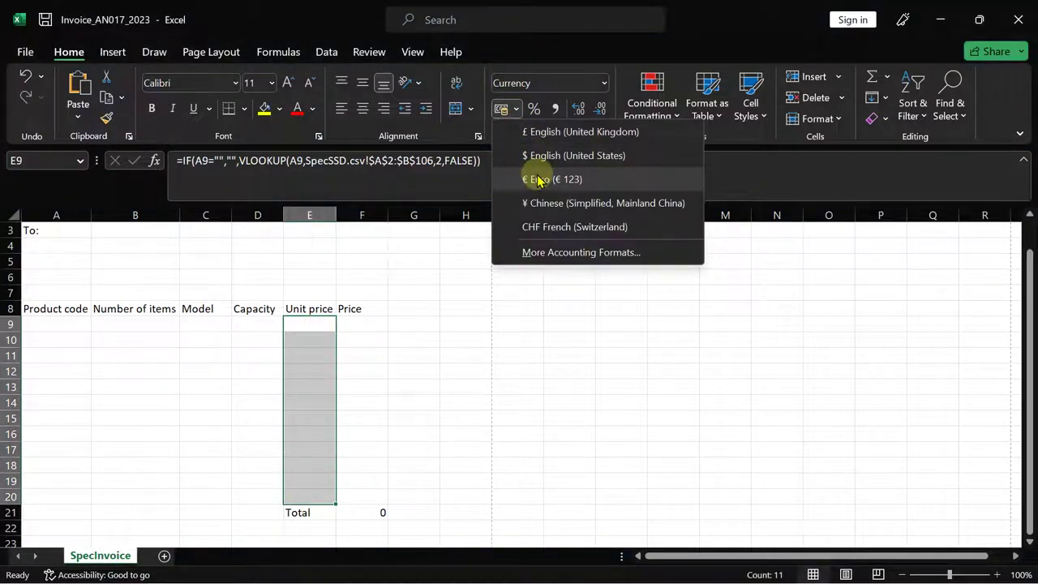
click(538, 179)
click(609, 137)
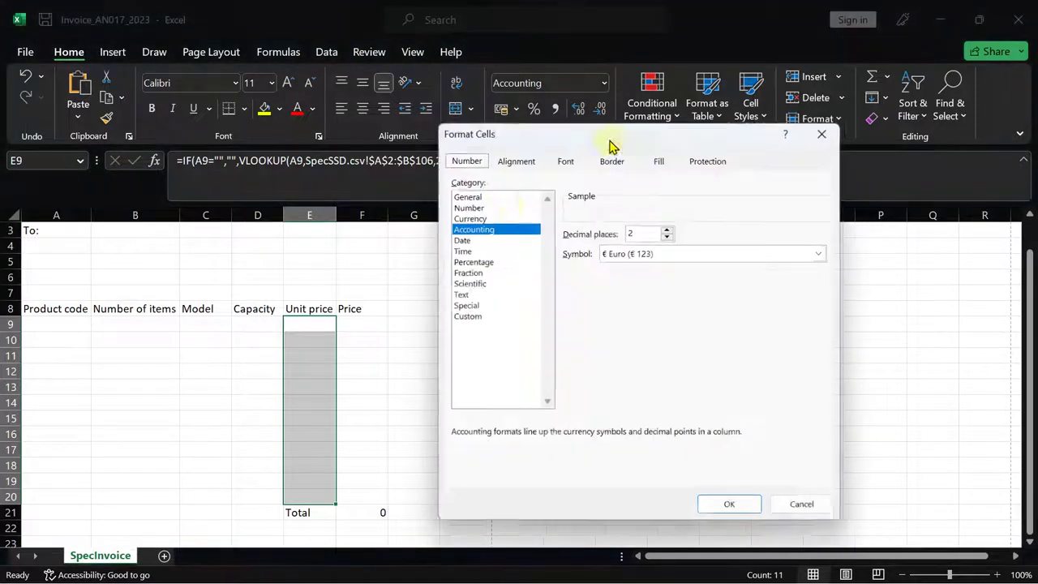
click(466, 217)
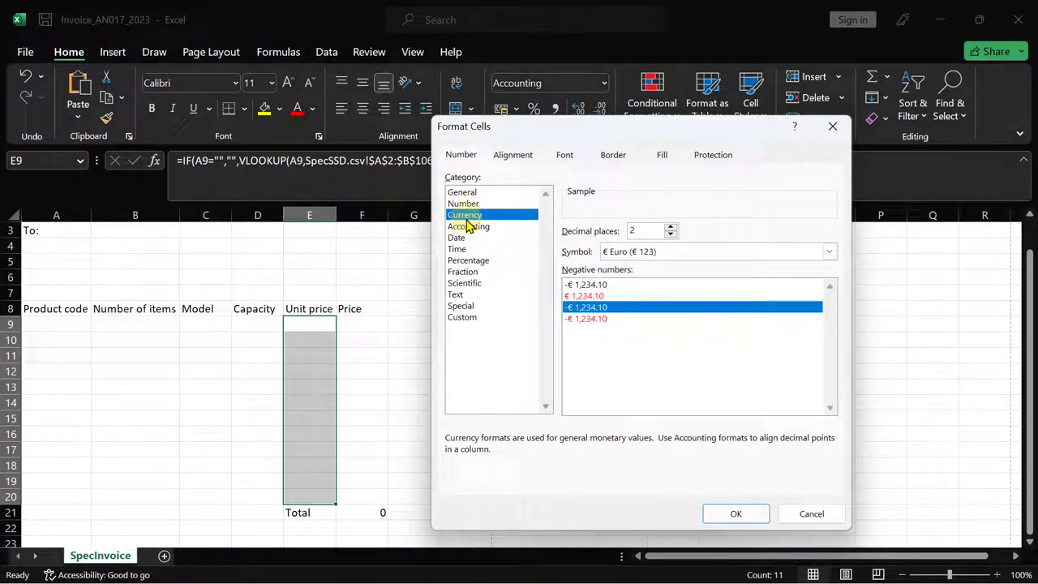
click(721, 514)
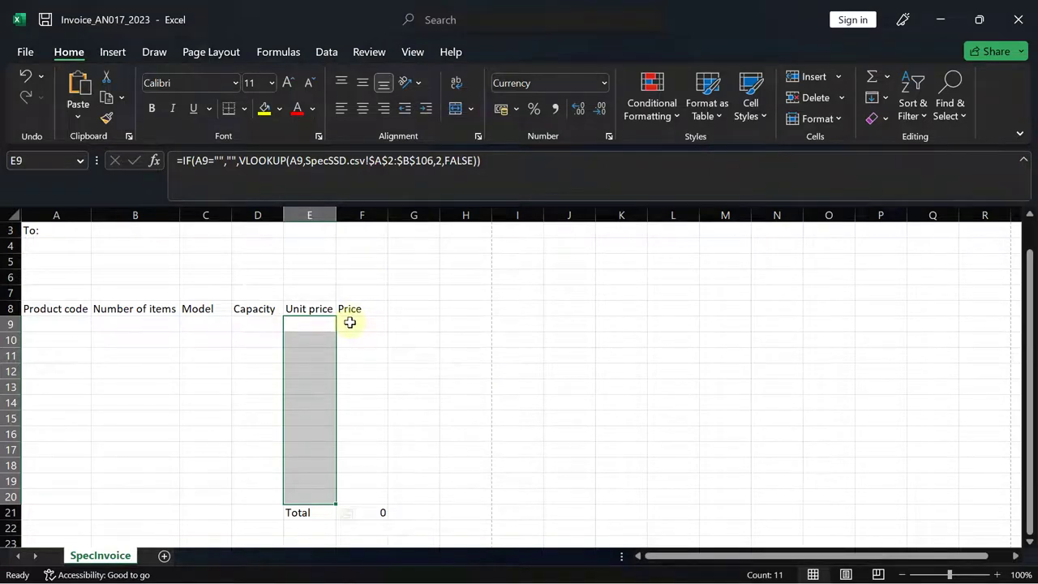
drag(353, 322, 353, 510)
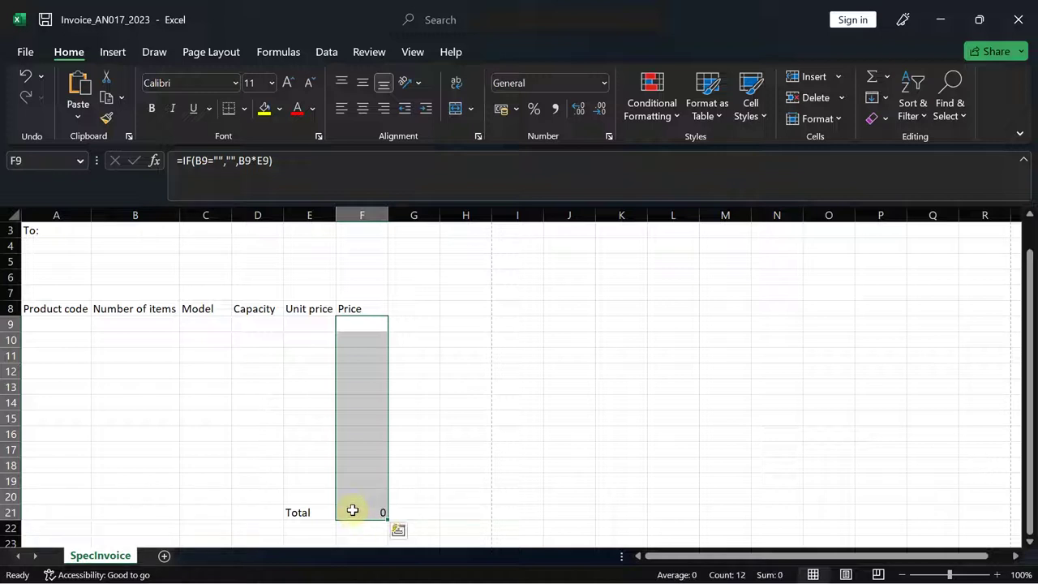
- Select the Price cells F9:F19 together with the total cell F21
click(294, 447)
drag(354, 323, 355, 484)
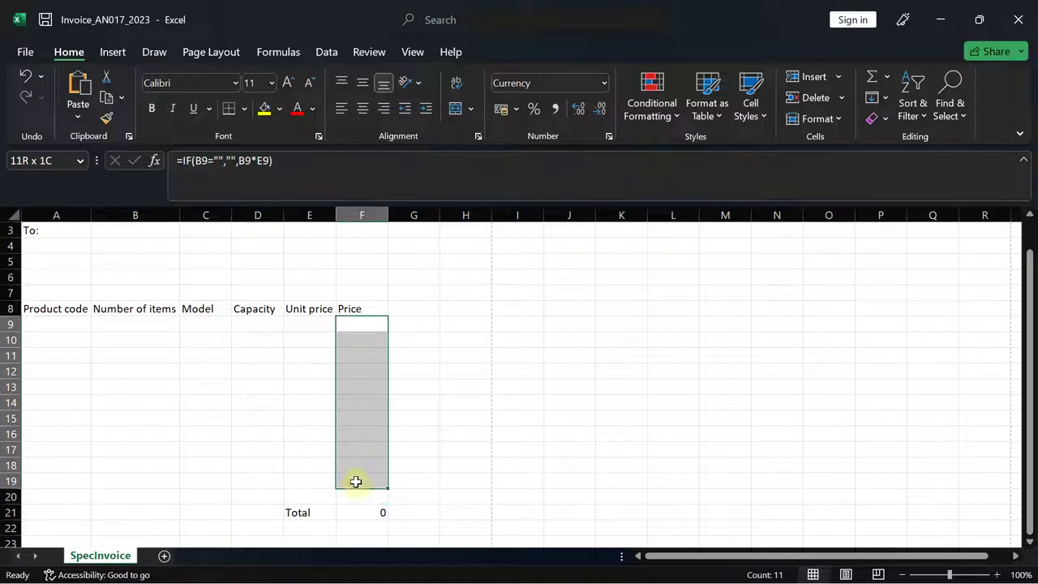
drag(355, 482, 355, 482)
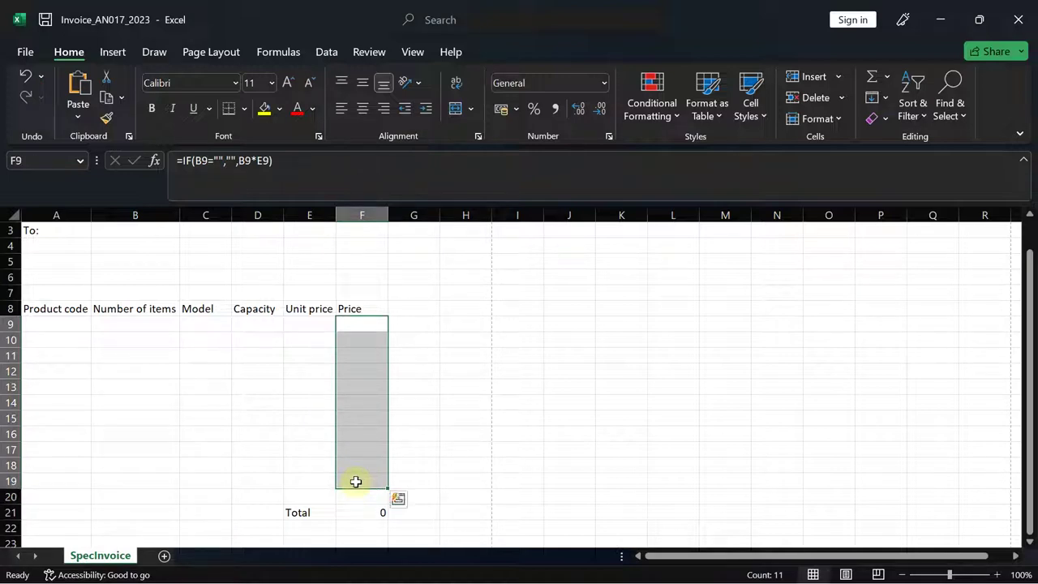
ctrl+click(348, 517)
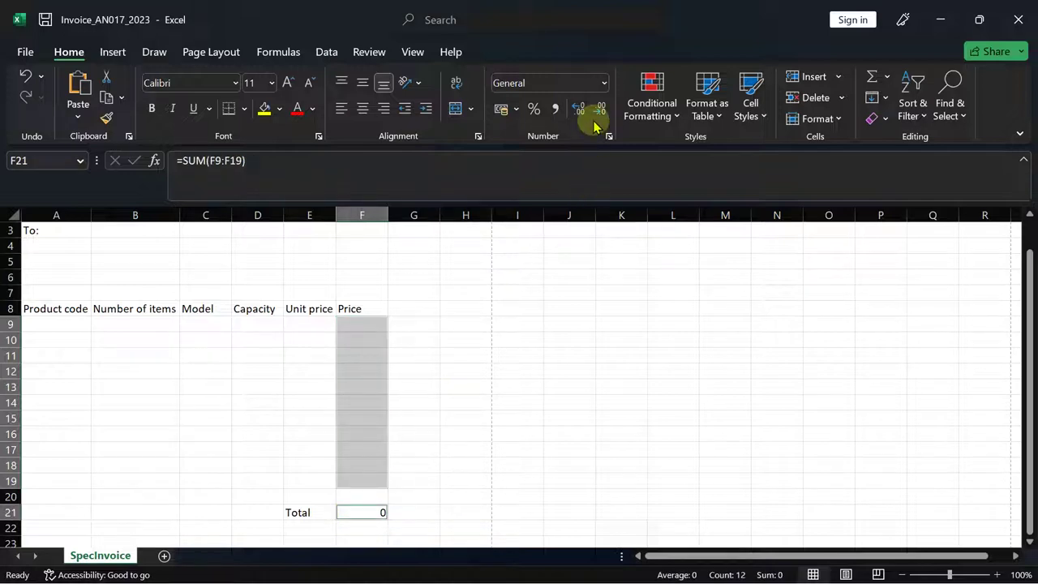
- Apply Euro Currency with 2 decimals so F21 shows € 0.00, then return to the exam paper
click(516, 111)
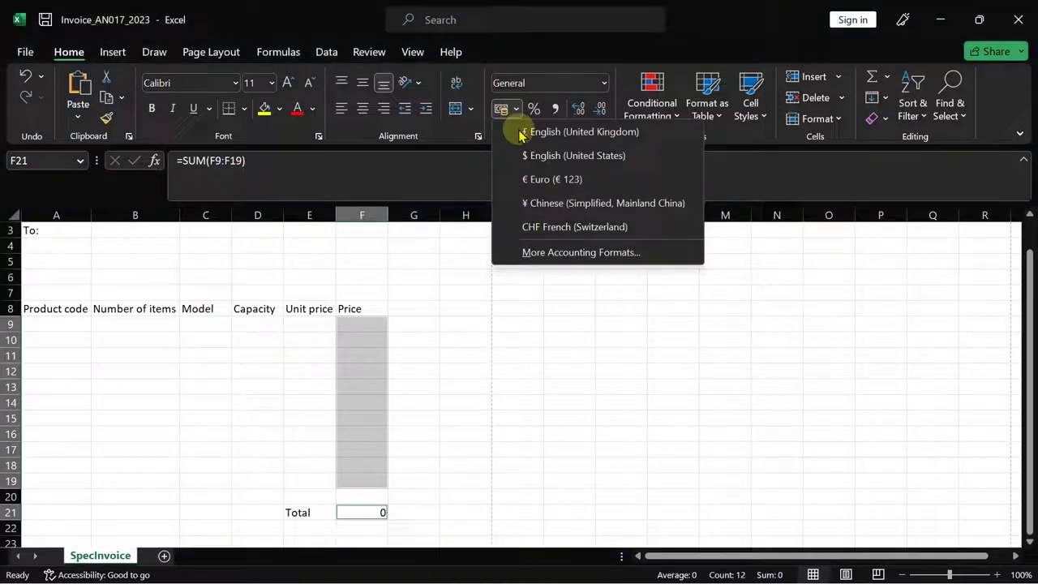
click(527, 185)
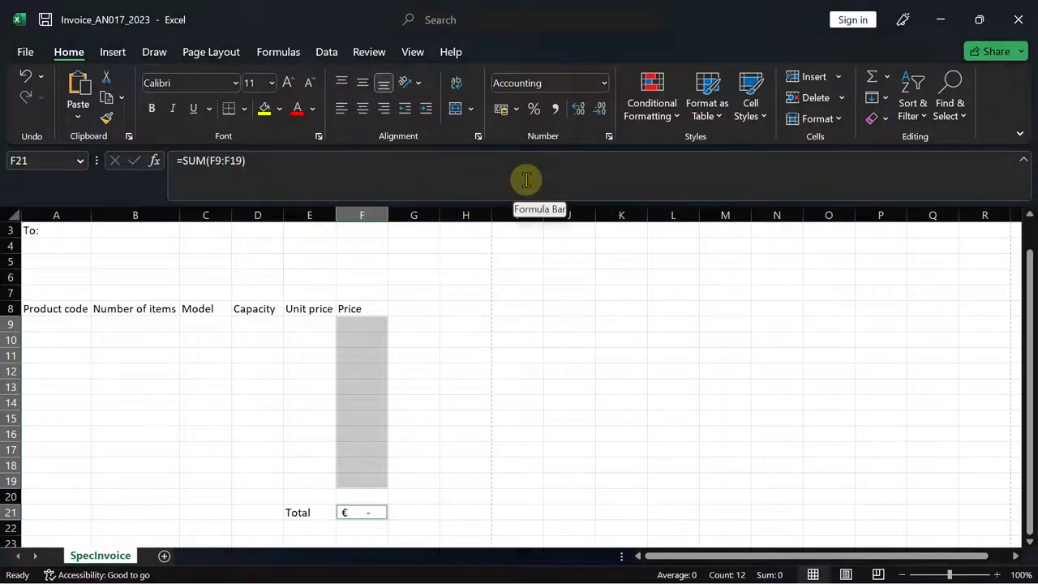
click(609, 137)
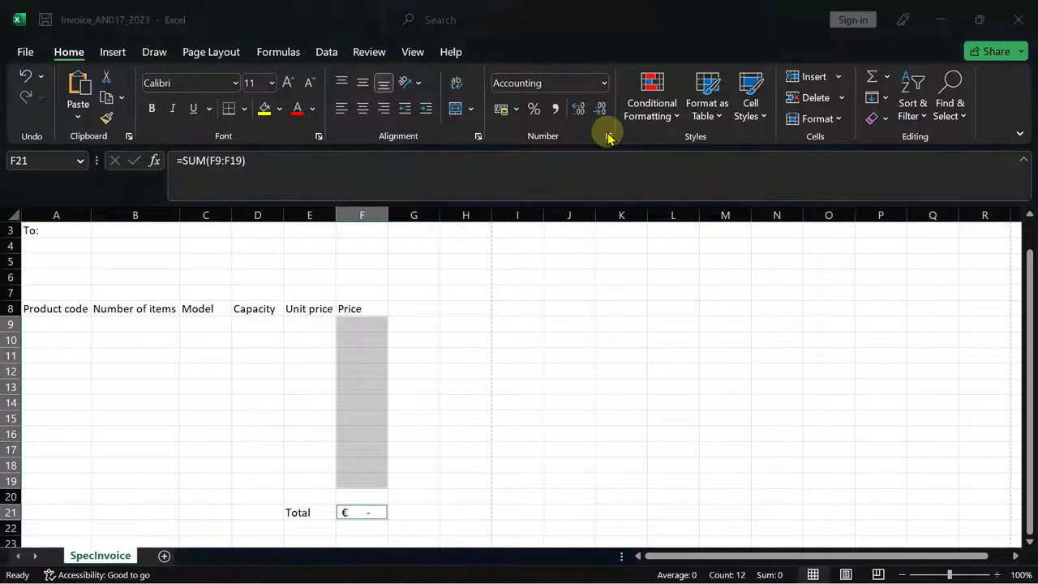
click(476, 216)
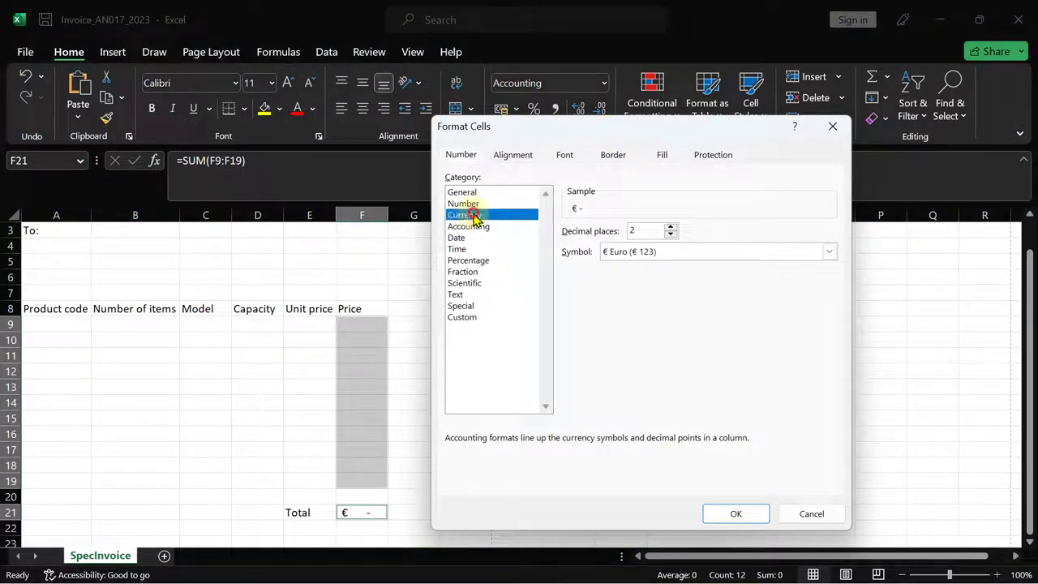
click(718, 517)
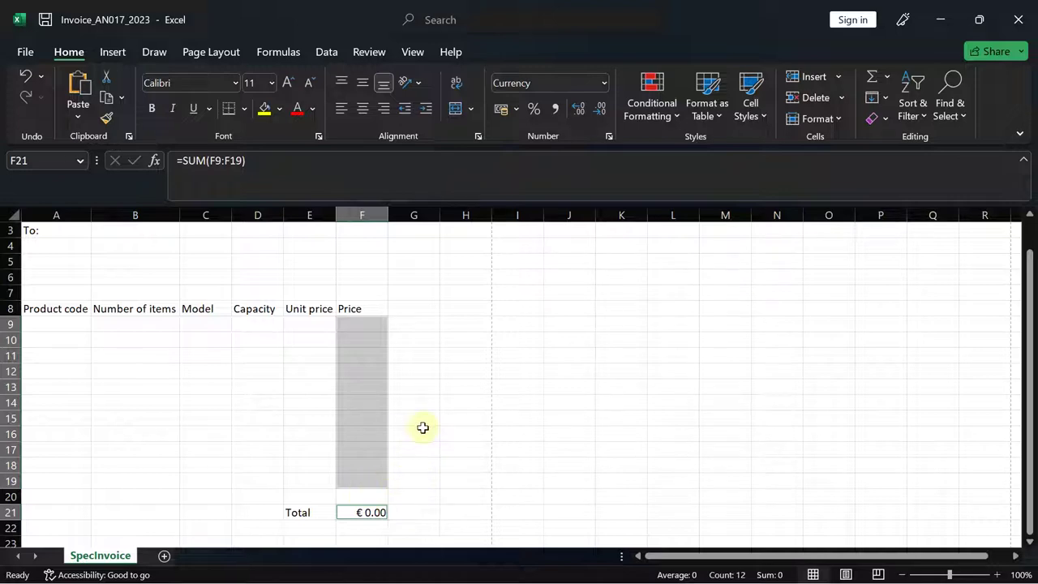
click(317, 400)
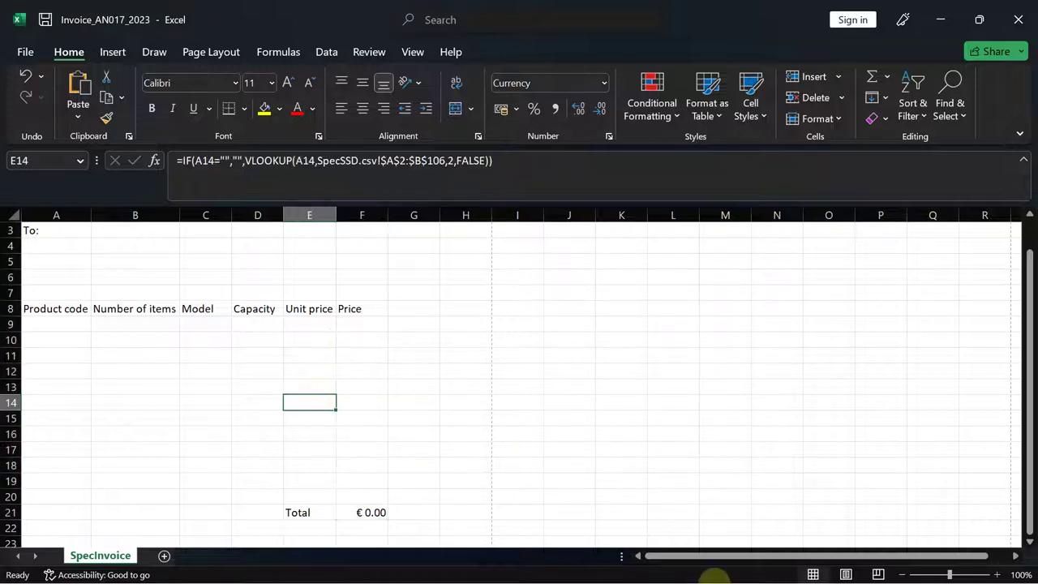
click(644, 566)
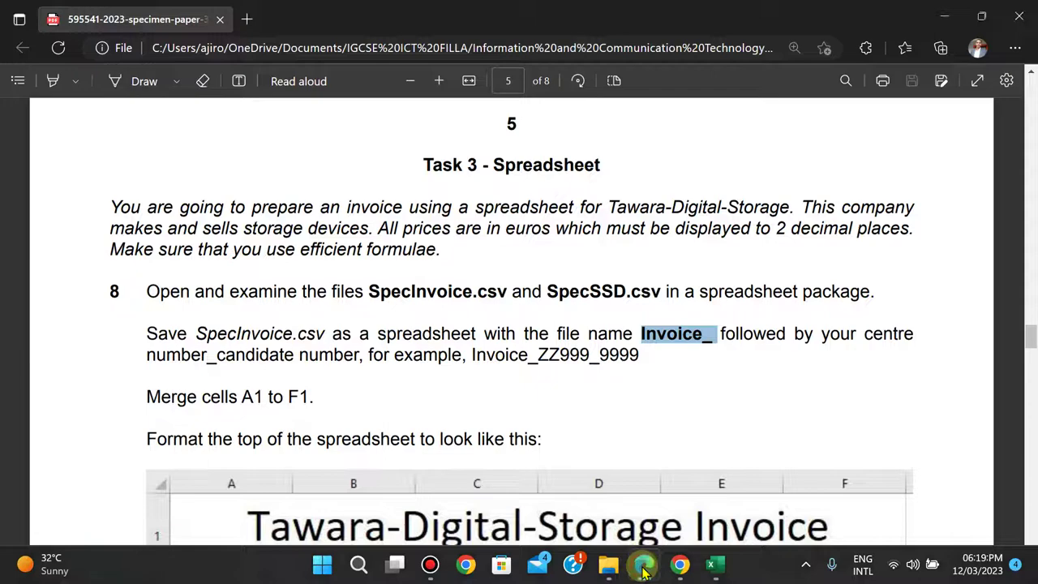
- Page down to step 15 on page 6, then switch back to Invoice_AN017_2023
key(Page_Down)
key(Page_Down)
key(Page_Down)
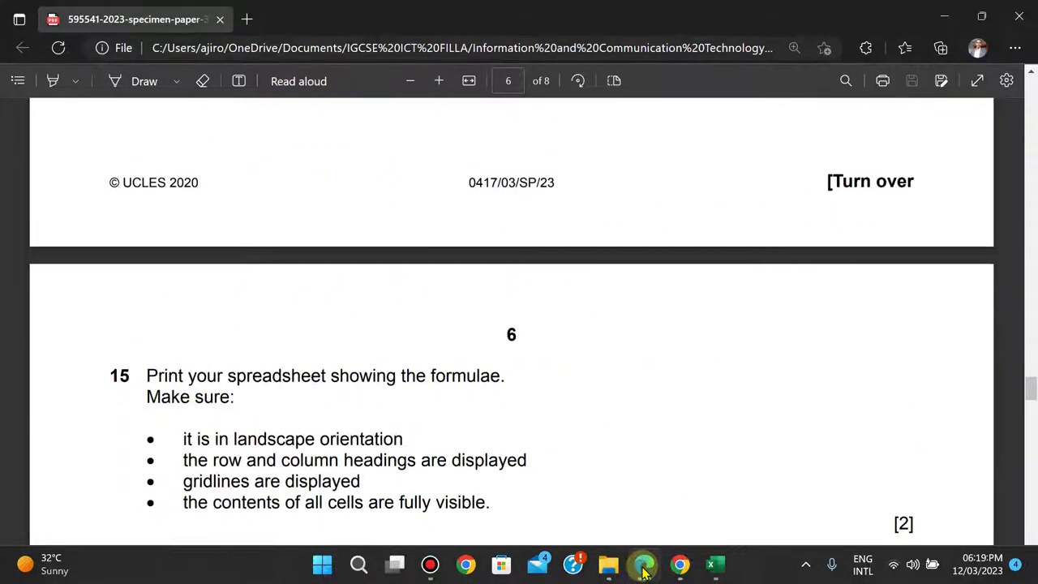
key(Up)
key(Up)
key(Up)
key(Up)
key(Up)
key(Down)
key(Down)
key(Down)
key(Down)
key(Down)
key(Down)
key(Down)
key(Down)
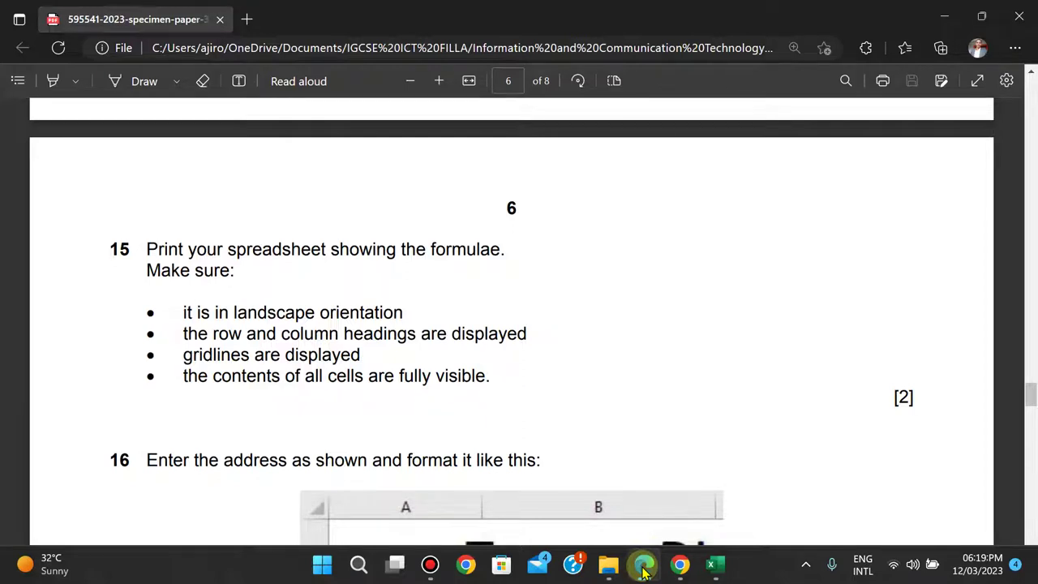
mouse_move(712, 566)
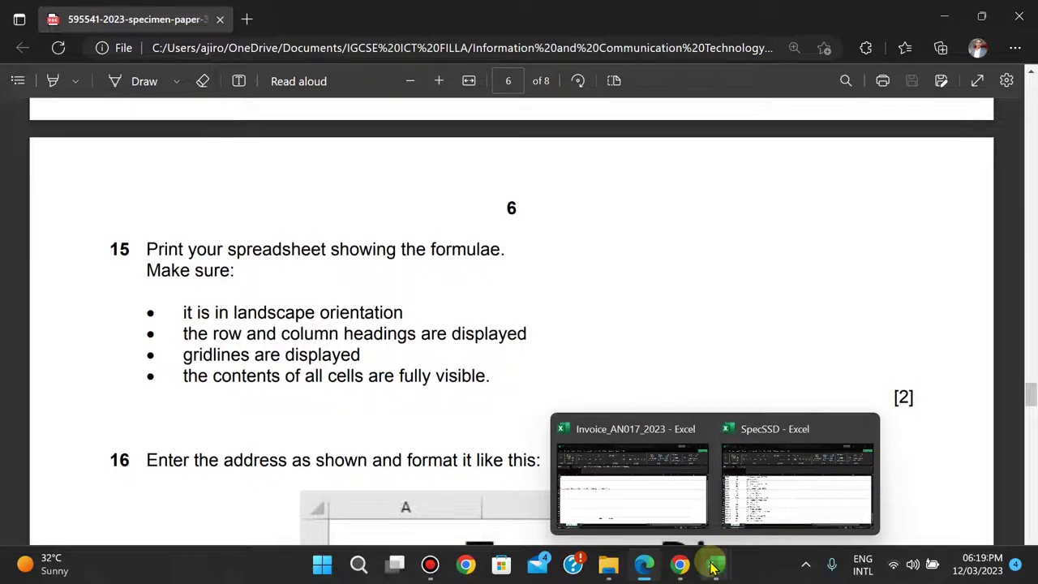
click(625, 480)
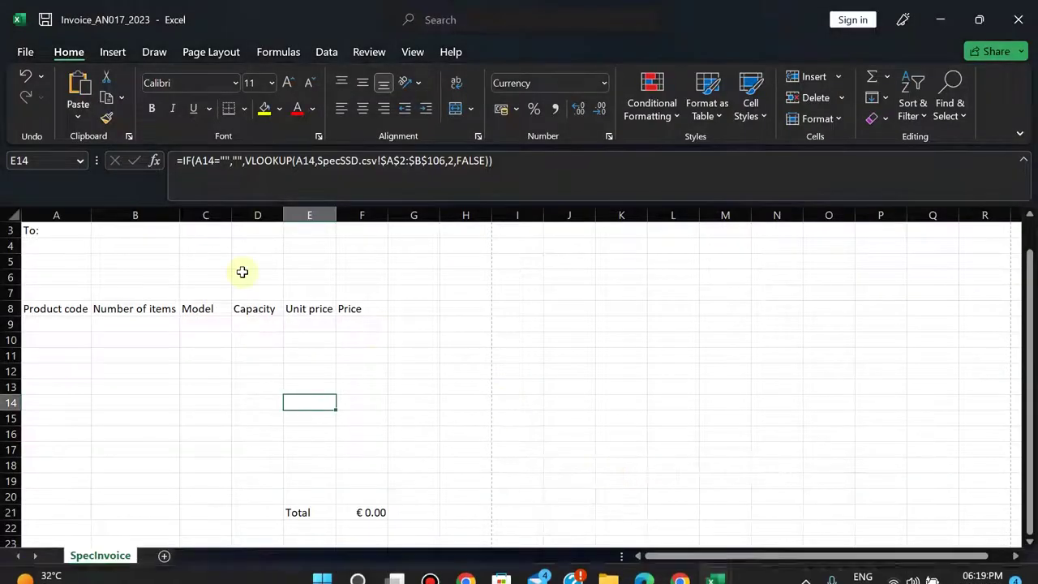
- Show formulas instead of results and AutoFit all columns so each VLOOKUP reads in full
click(276, 52)
click(799, 79)
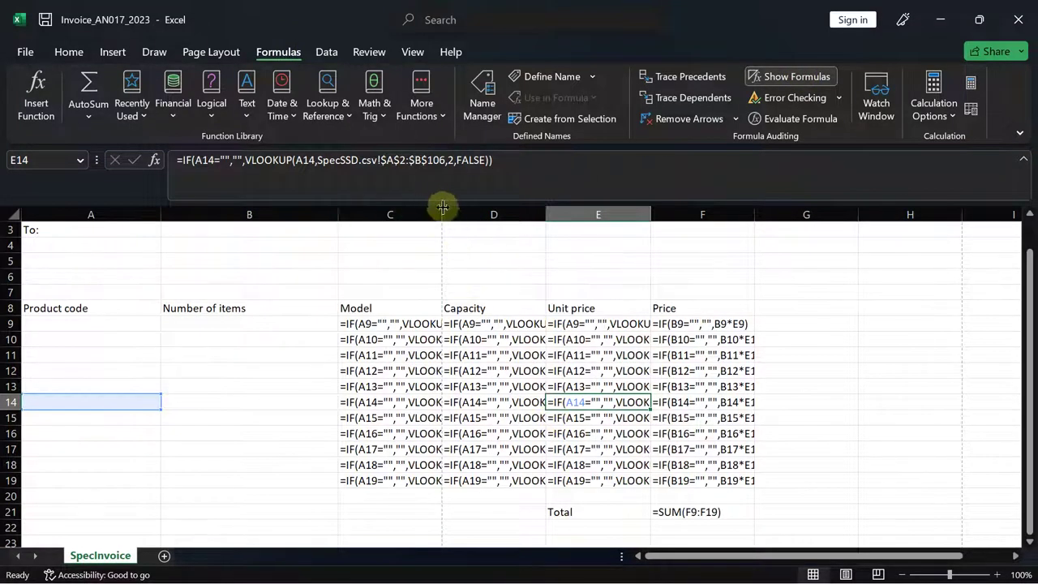
click(8, 212)
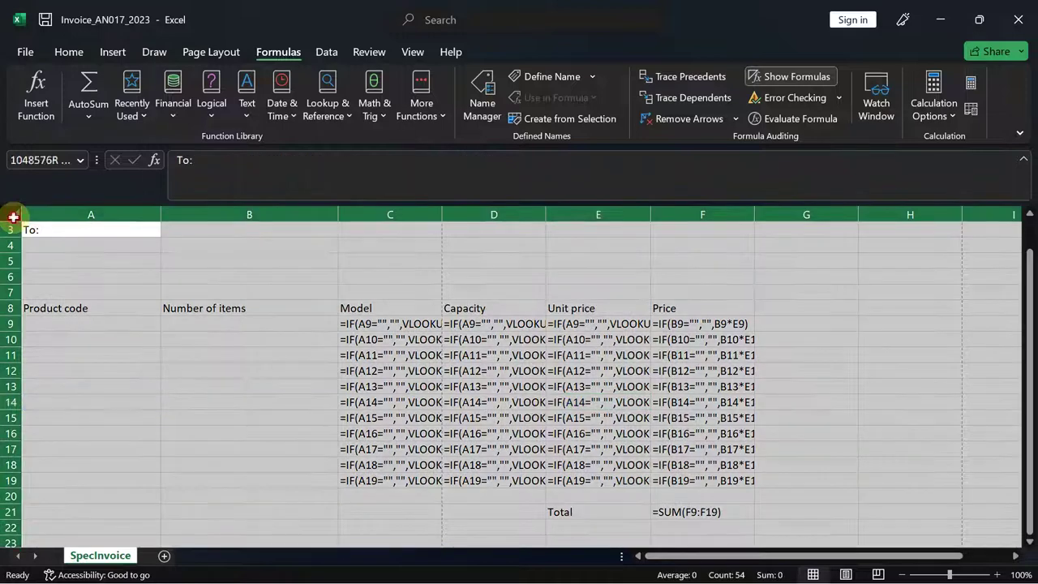
double_click(437, 203)
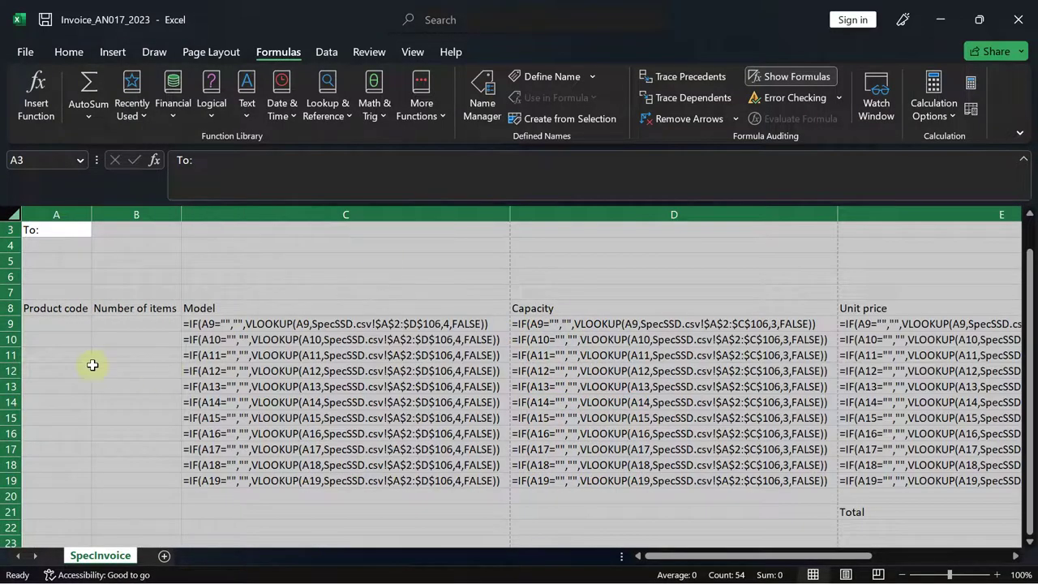
click(645, 497)
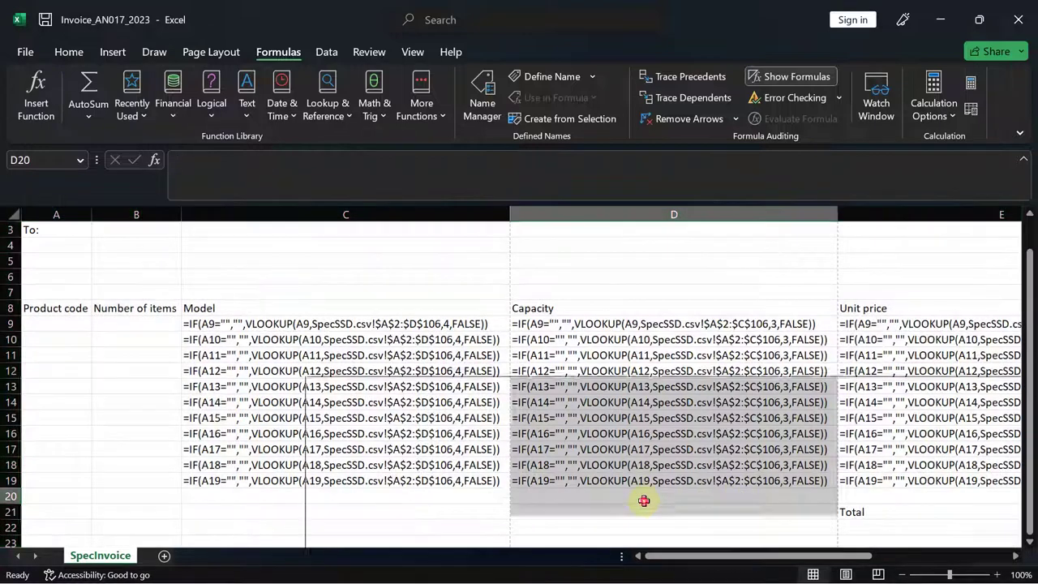
drag(665, 558, 609, 556)
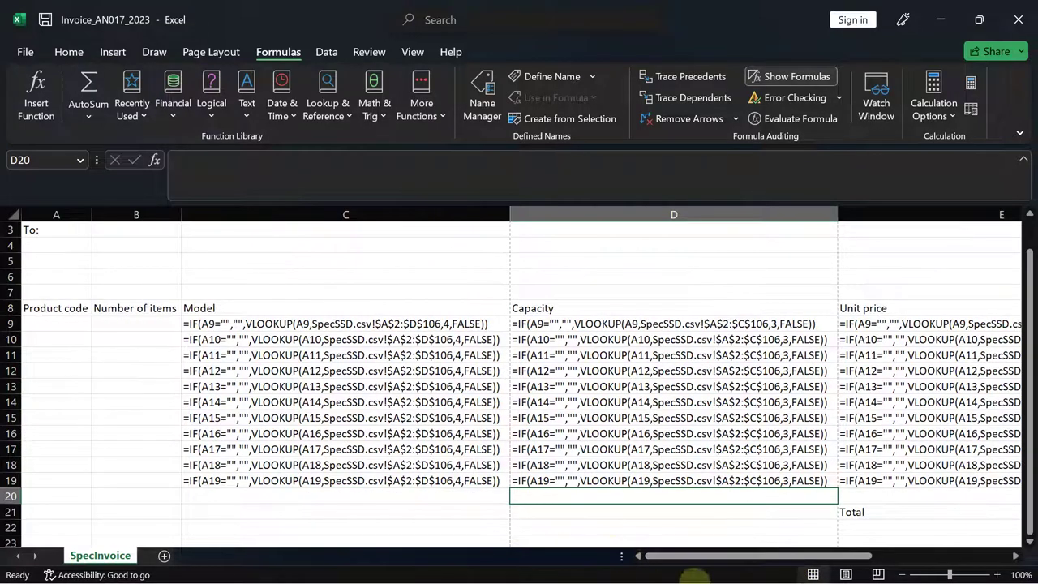
mouse_move(679, 567)
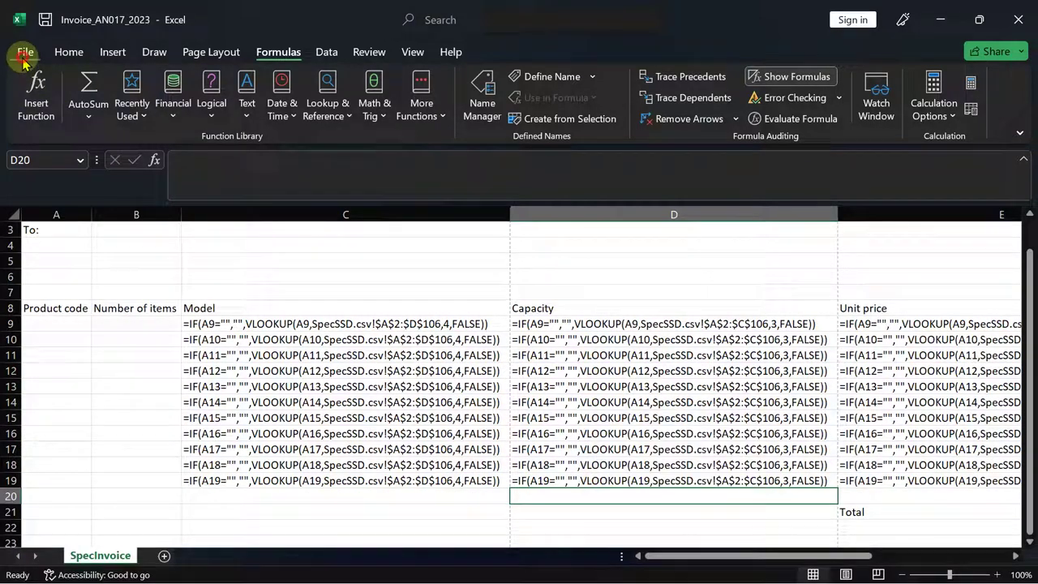
click(24, 58)
- Set the print orientation to Landscape in the print preview
click(45, 337)
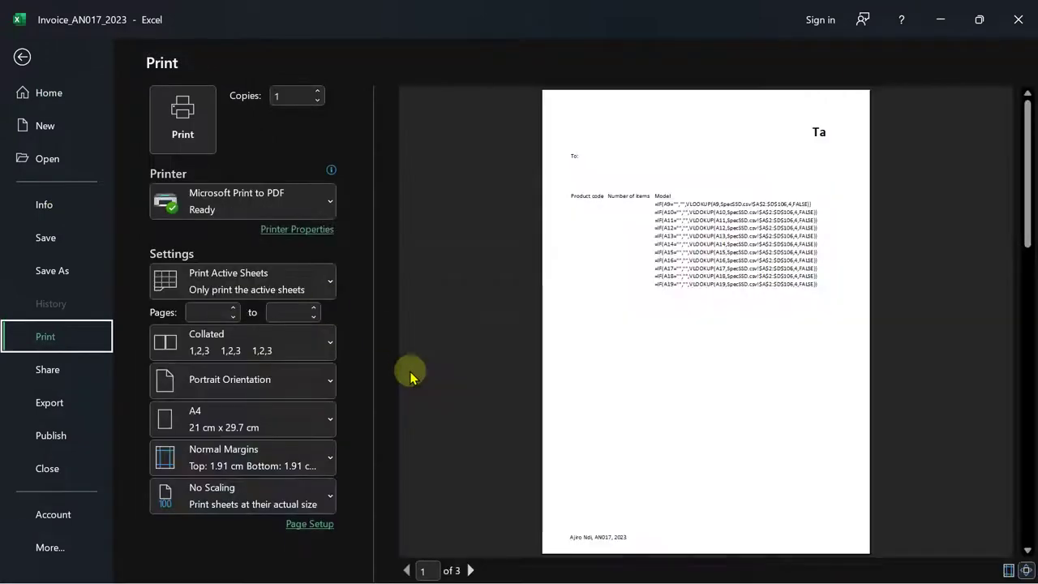
mouse_move(710, 577)
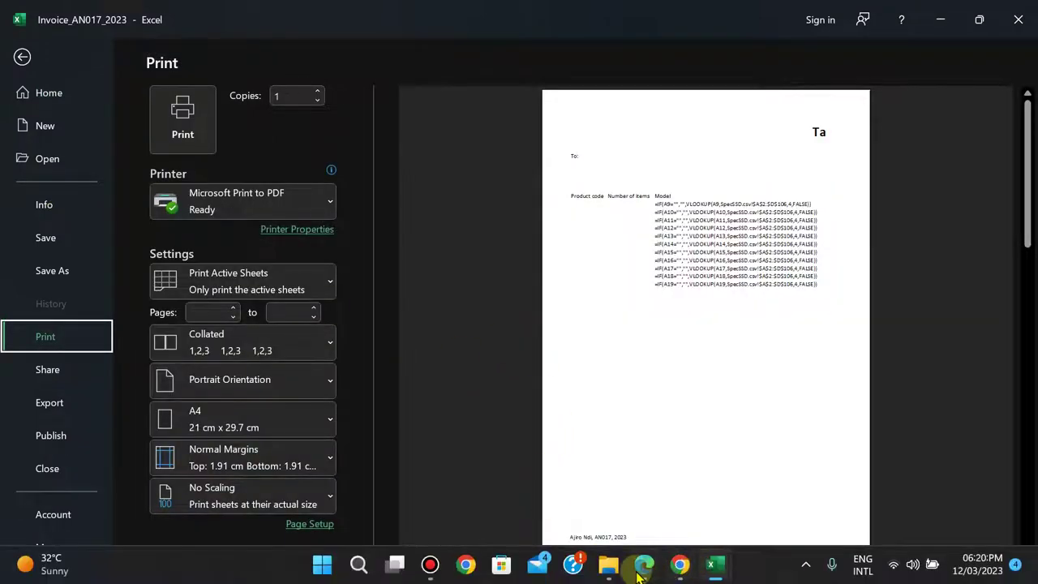
click(642, 566)
click(641, 571)
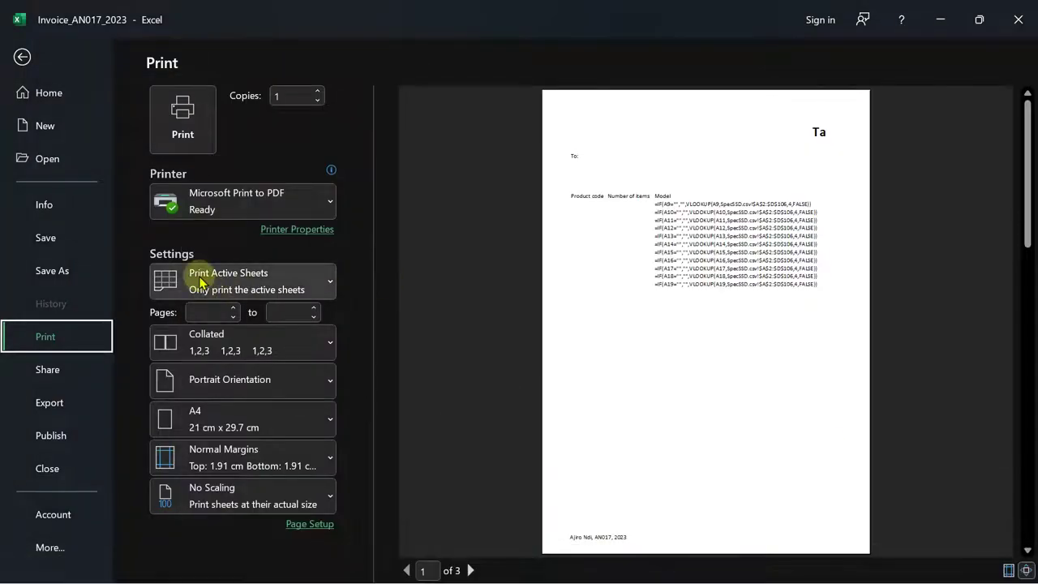
click(200, 378)
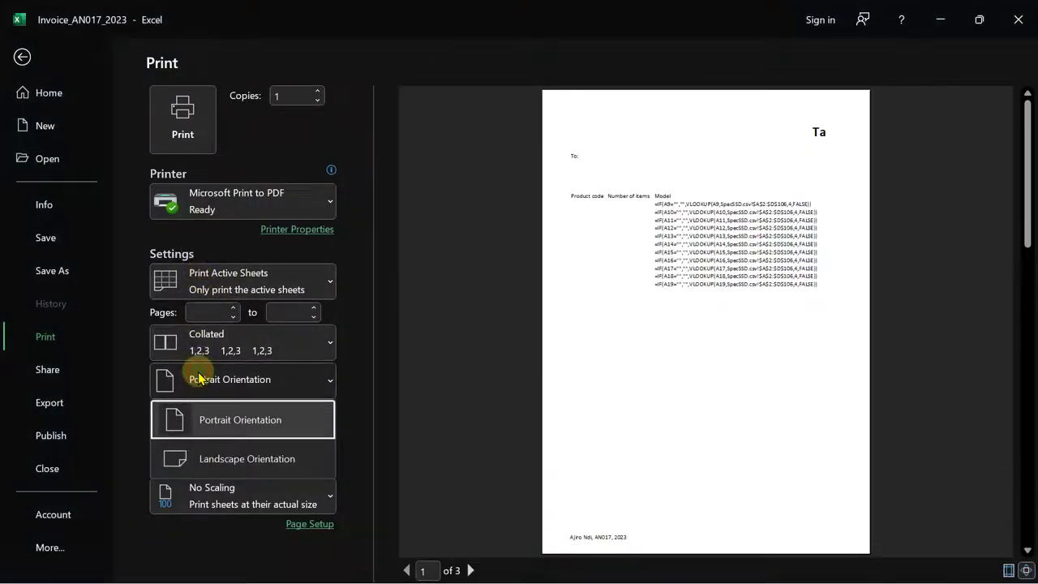
click(227, 463)
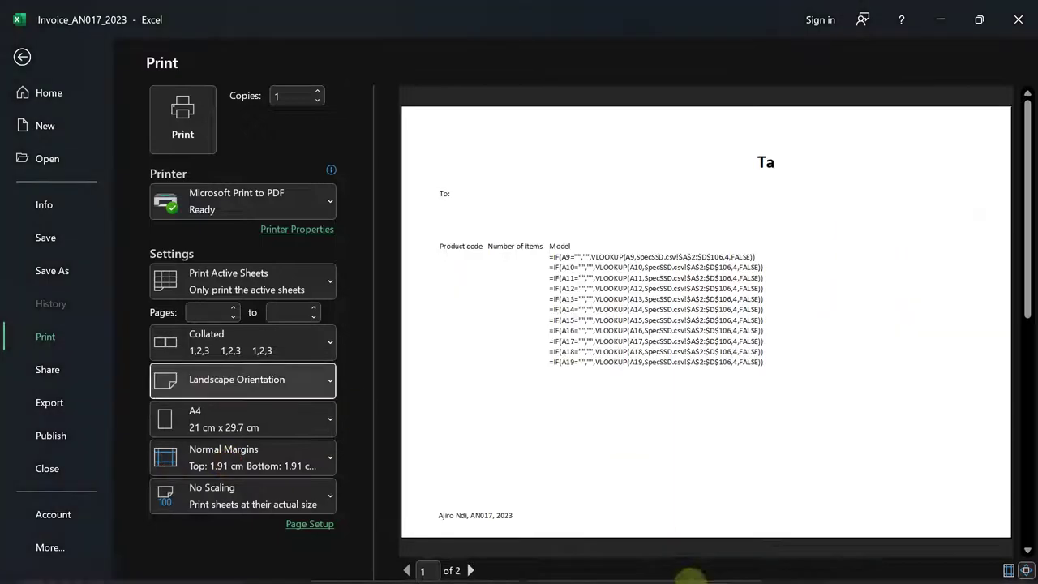
- Reread the print requirements, then bring up Page Setup via Custom Scaling Options
click(645, 566)
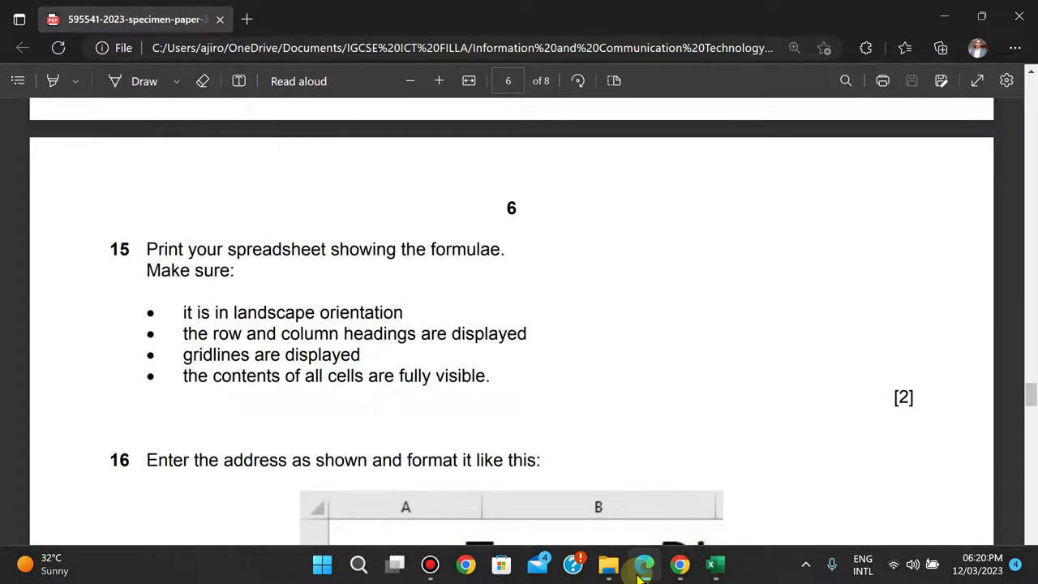
click(643, 568)
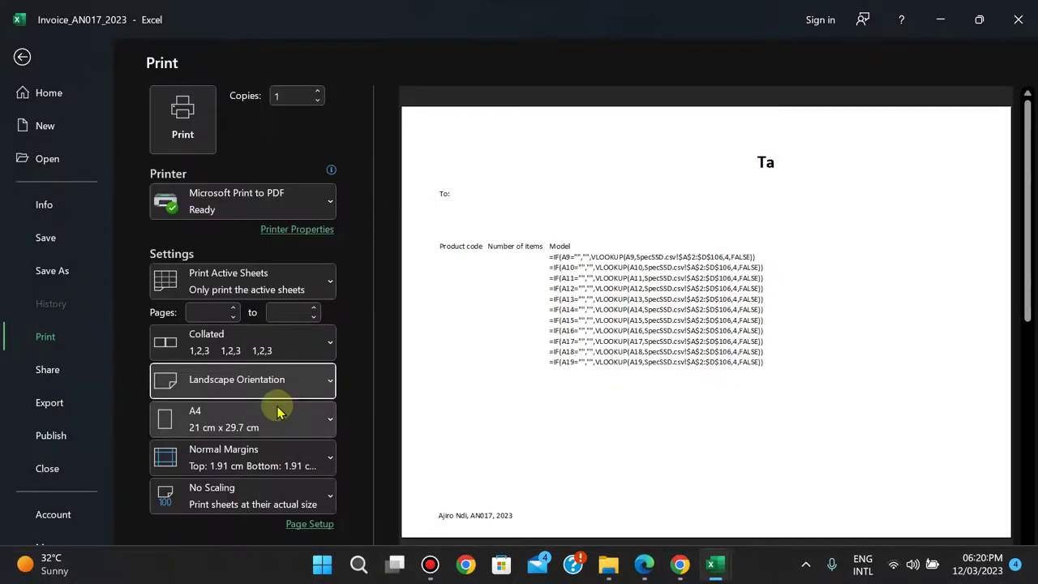
click(272, 503)
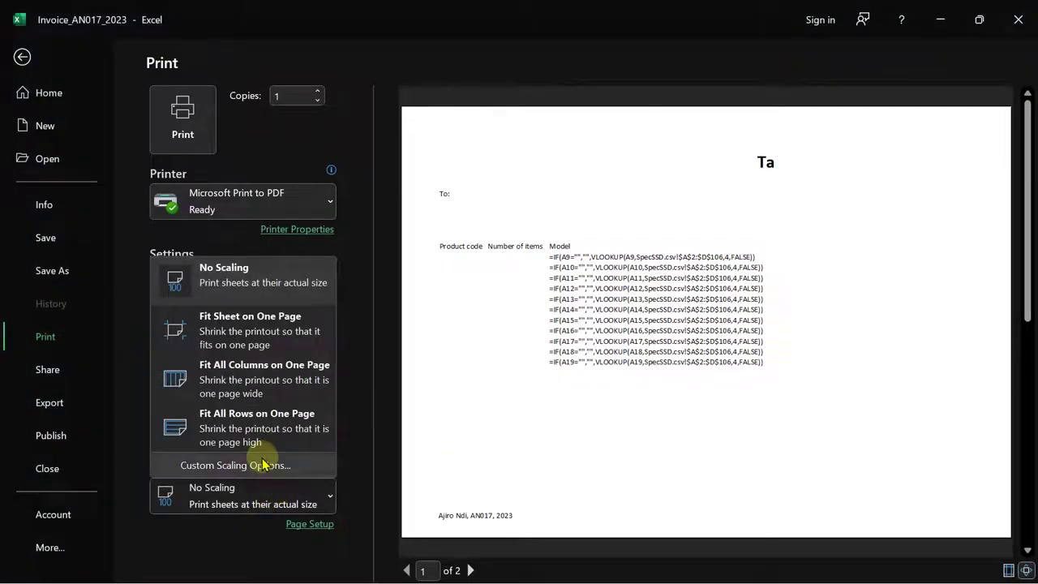
click(261, 464)
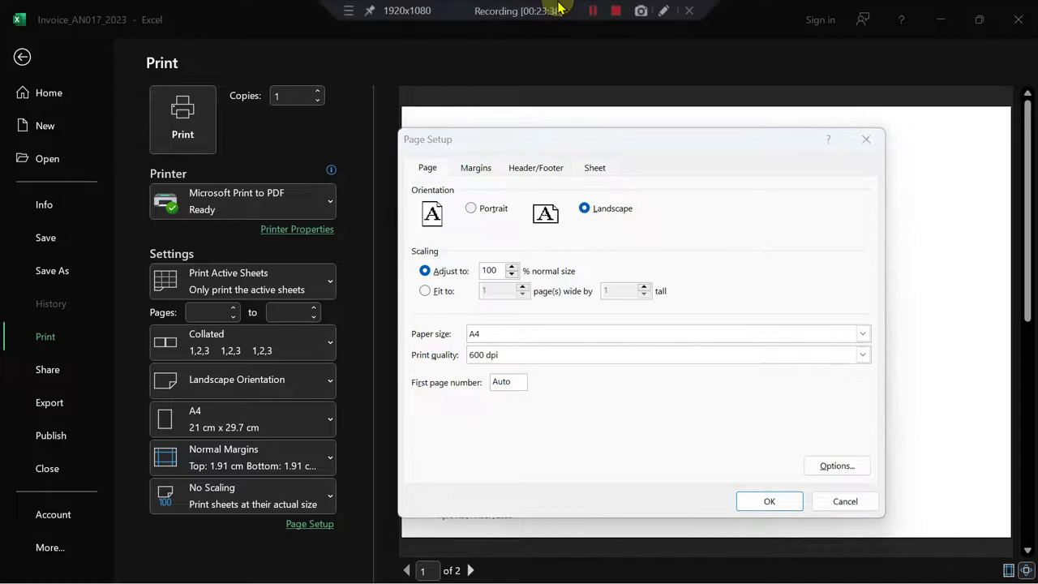
- Tick Row and column headings on Page Setup's Sheet tab and apply
click(597, 170)
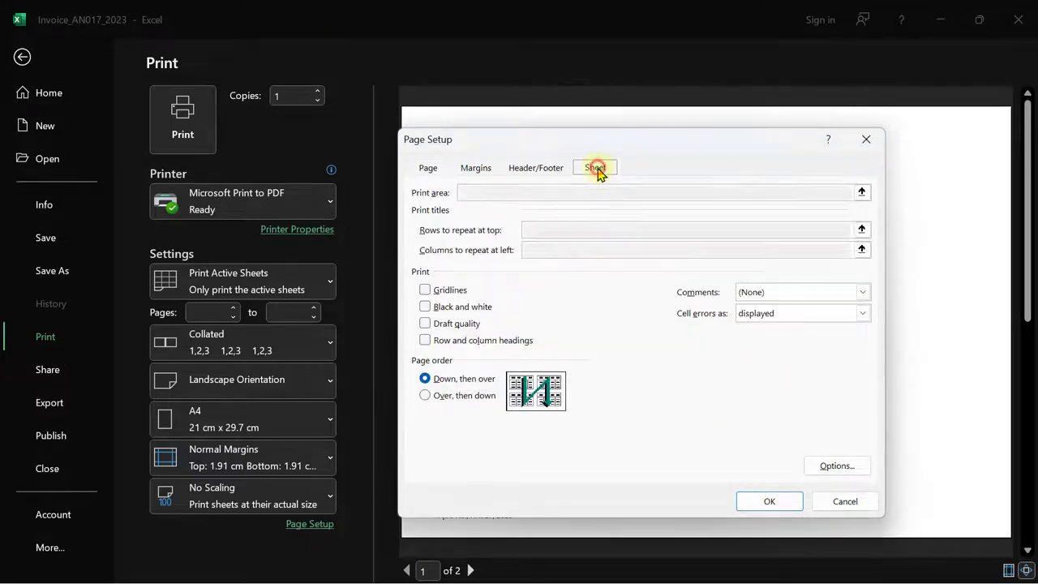
click(425, 340)
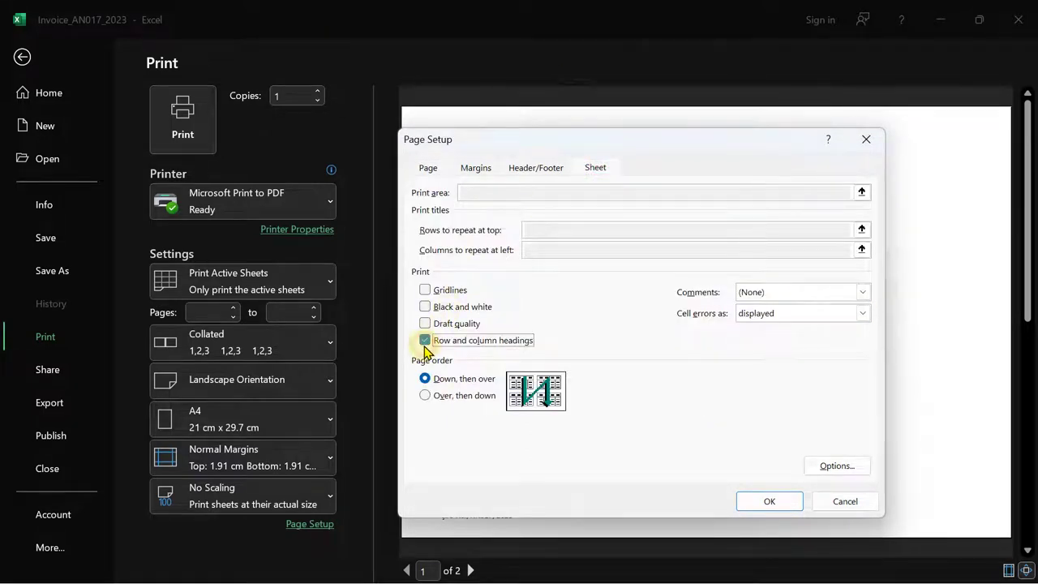
click(770, 500)
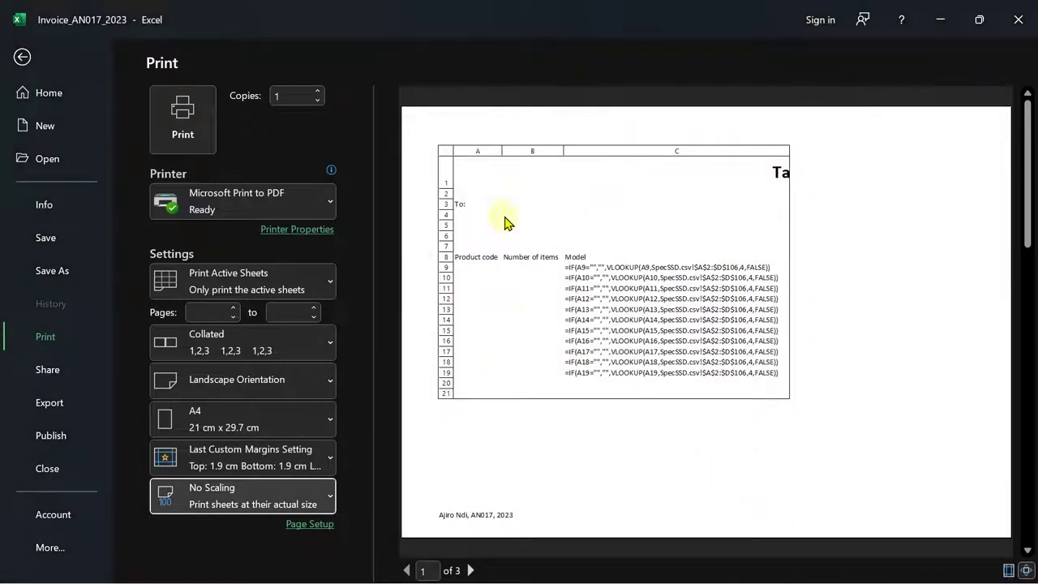
- Turn on Gridlines for the printout in Page Setup's Sheet tab
click(644, 568)
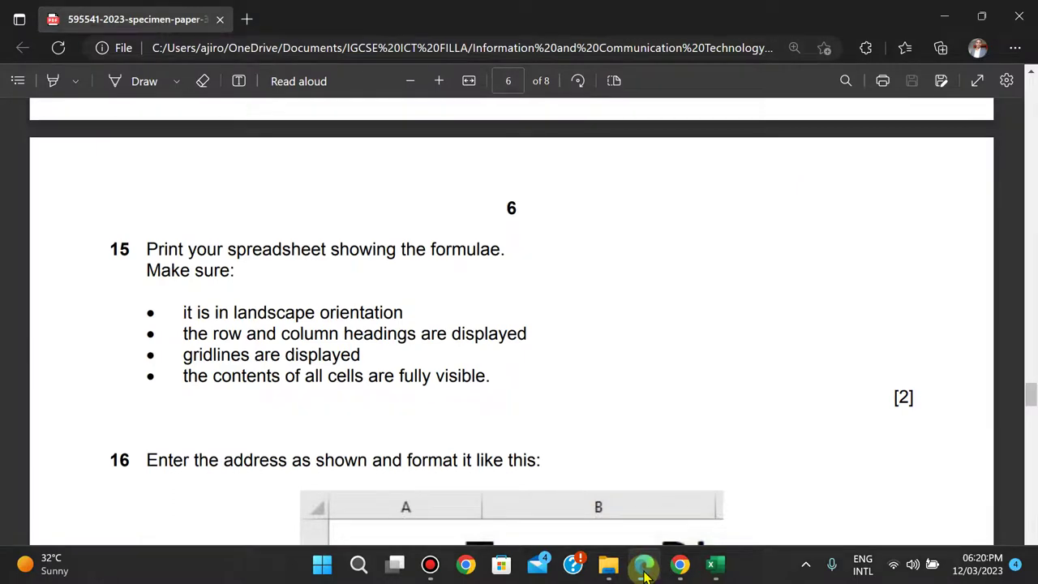
click(644, 567)
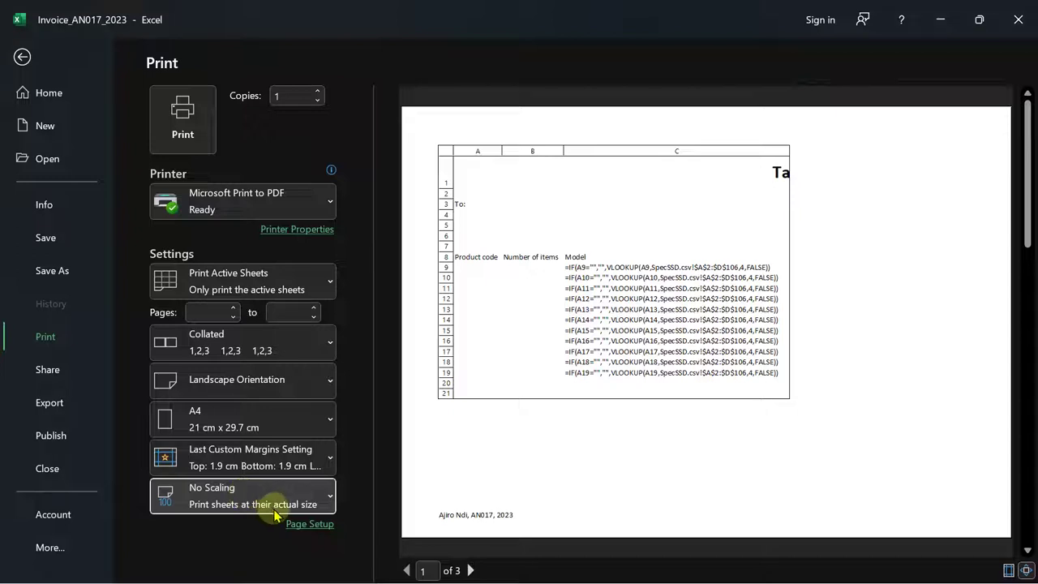
click(227, 495)
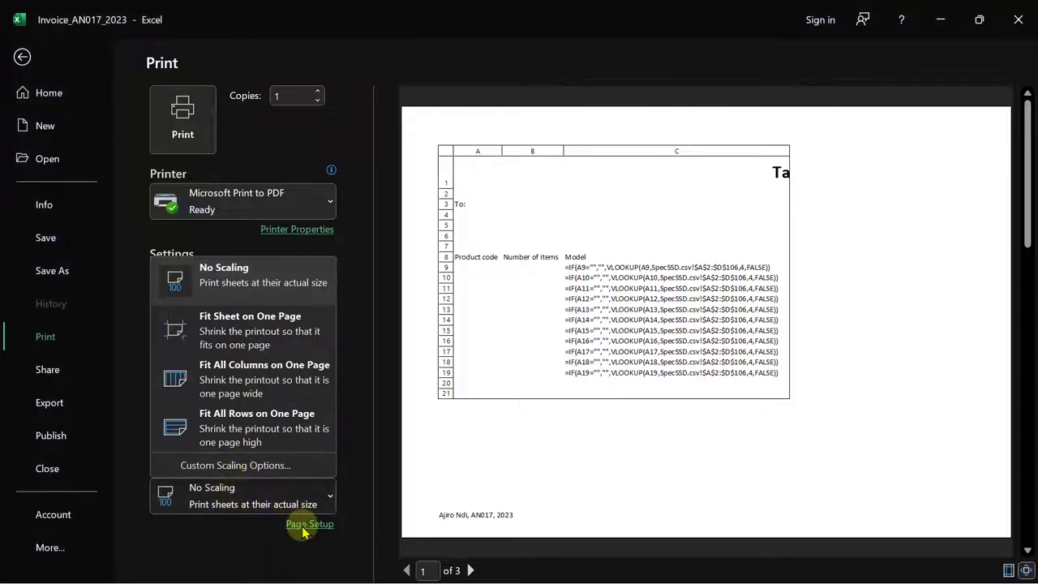
click(261, 464)
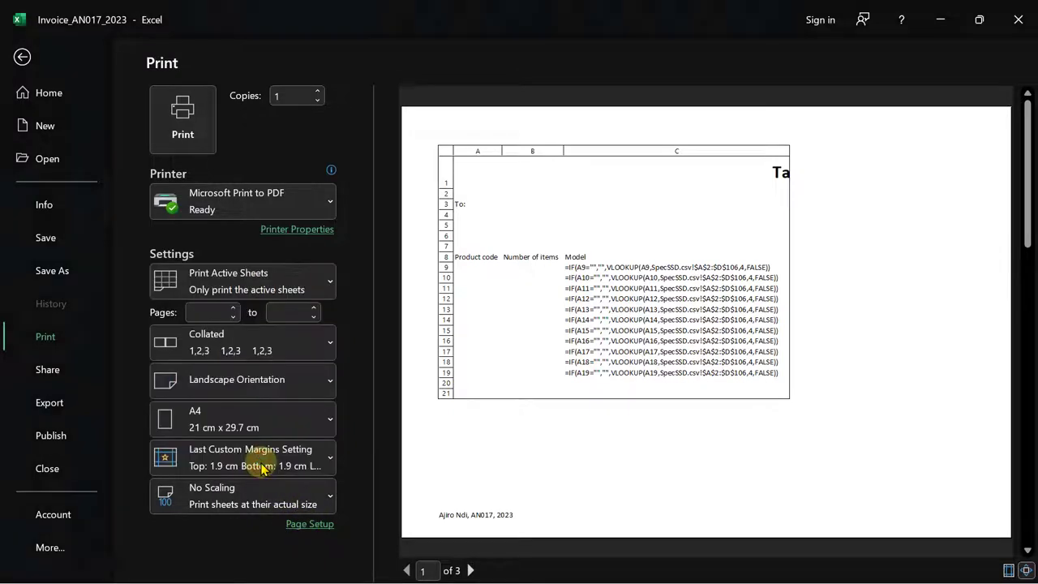
click(594, 167)
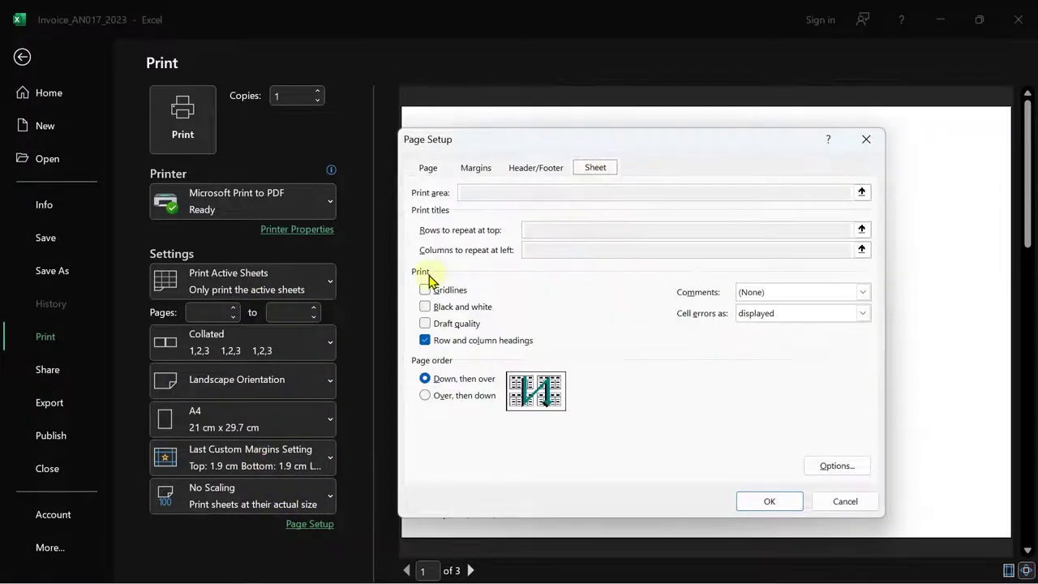
click(425, 290)
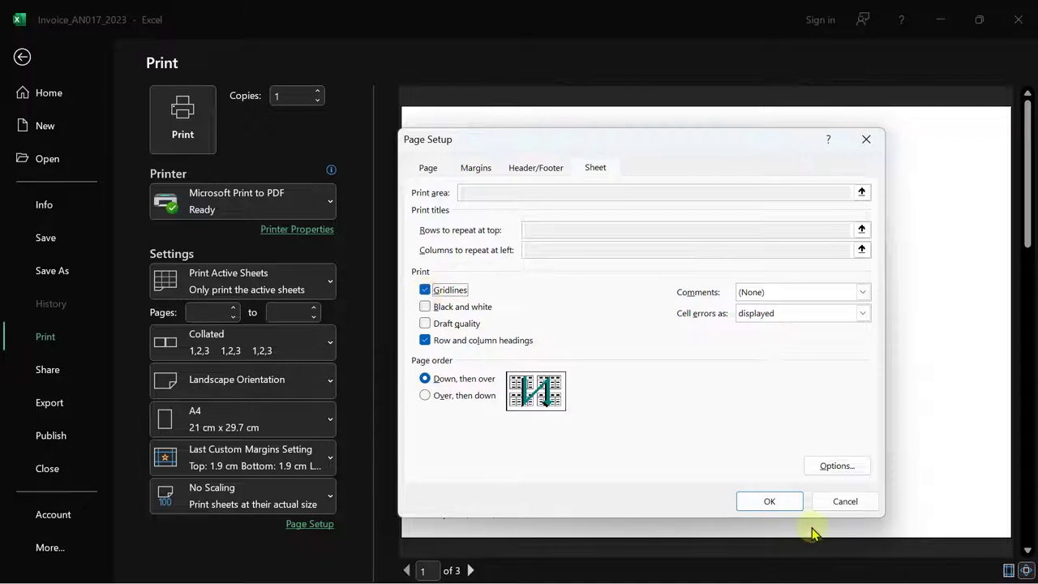
click(769, 502)
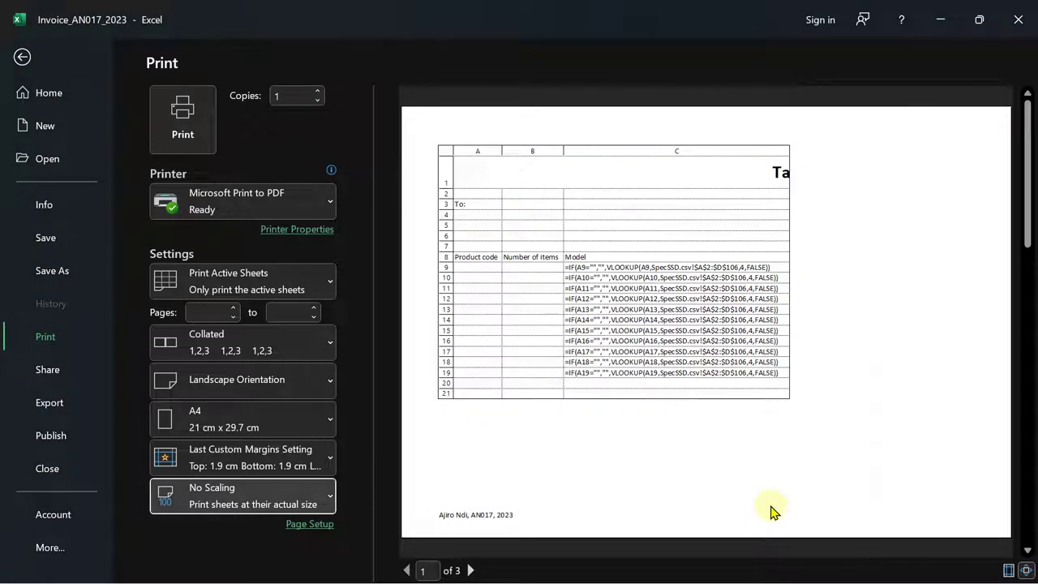
- Check the exam paper, then page through print preview pages 2 and 3, ending on page 2
mouse_move(653, 570)
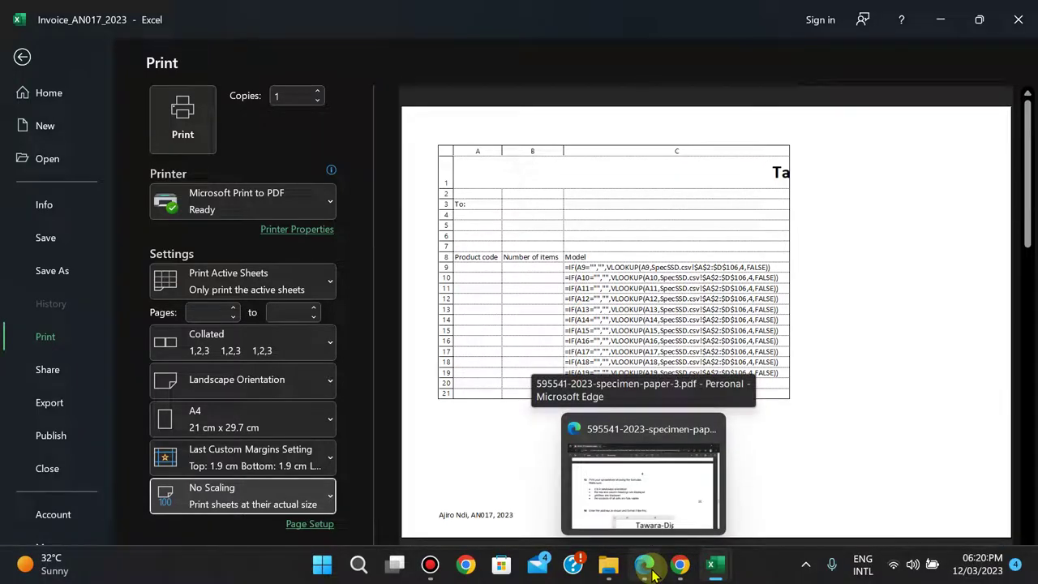
click(653, 571)
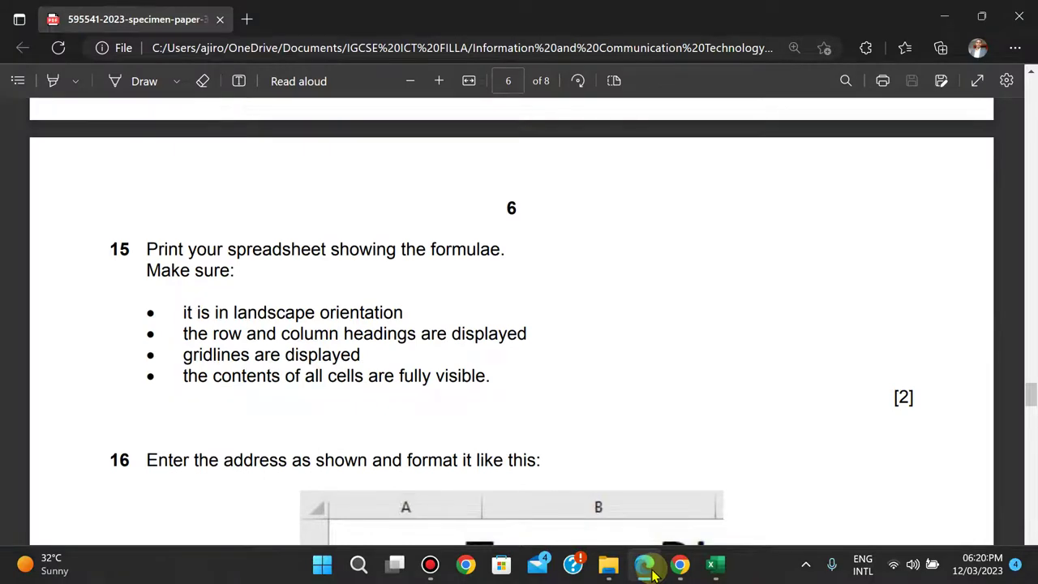
click(653, 570)
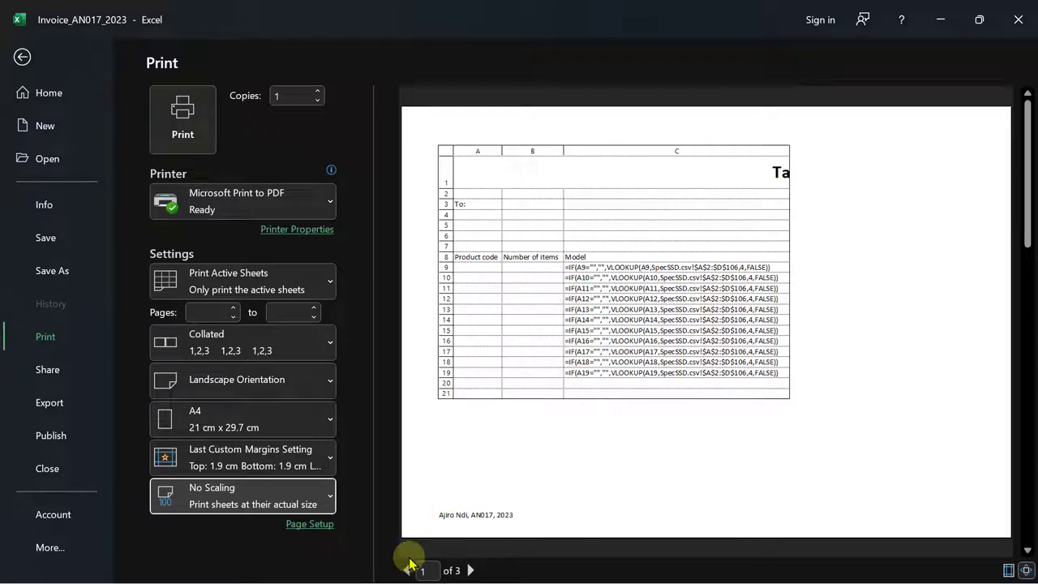
click(470, 570)
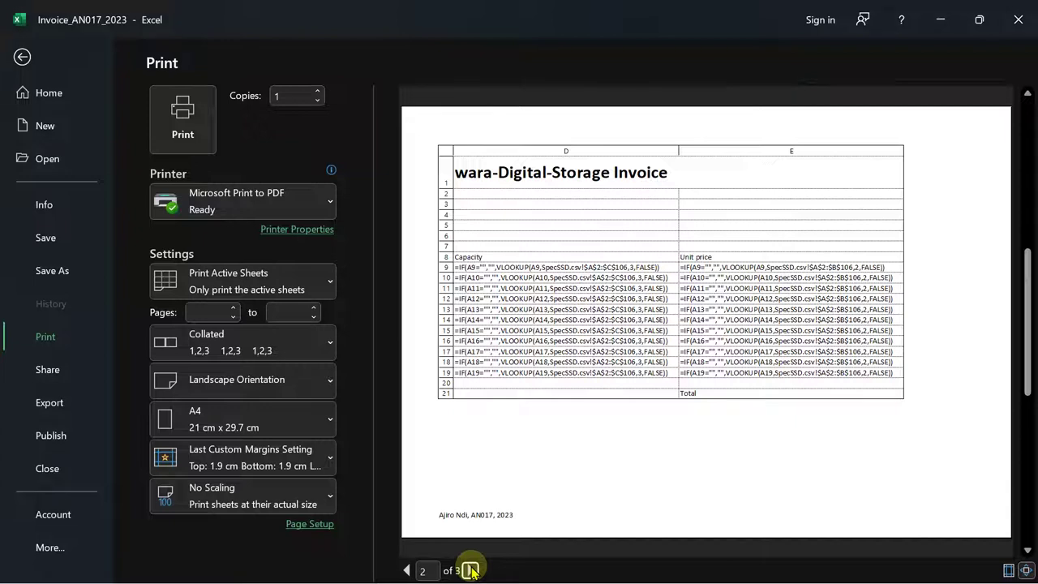
click(470, 570)
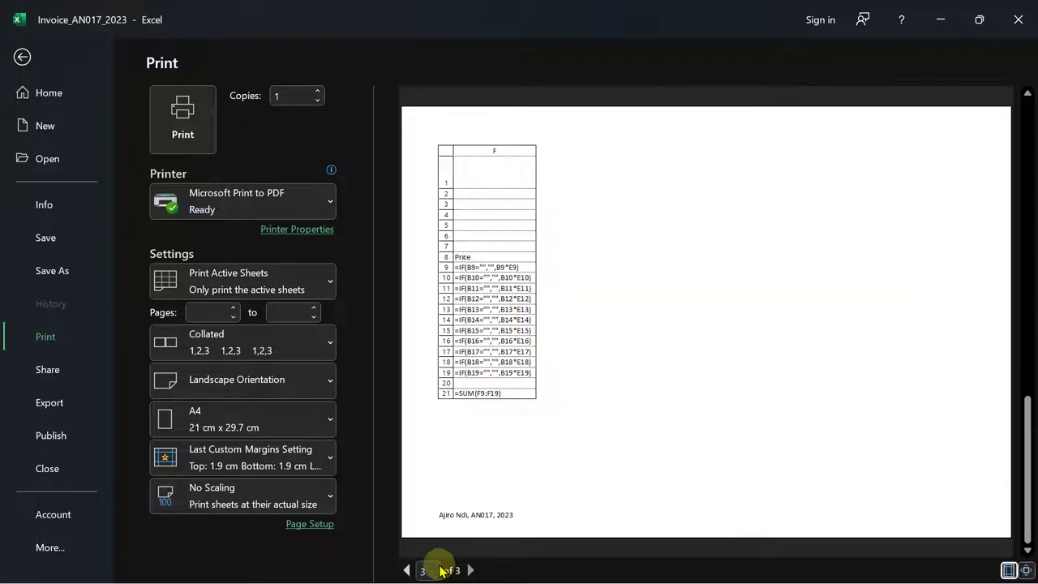
click(406, 571)
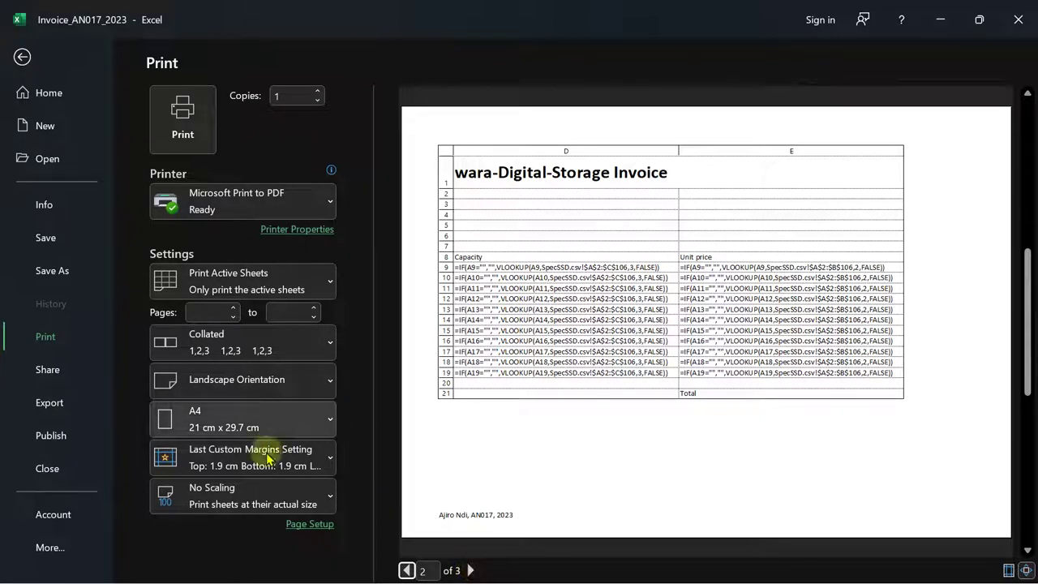
- Try Fit All Columns on One Page, then apply custom scaling set to 1 page tall
click(243, 487)
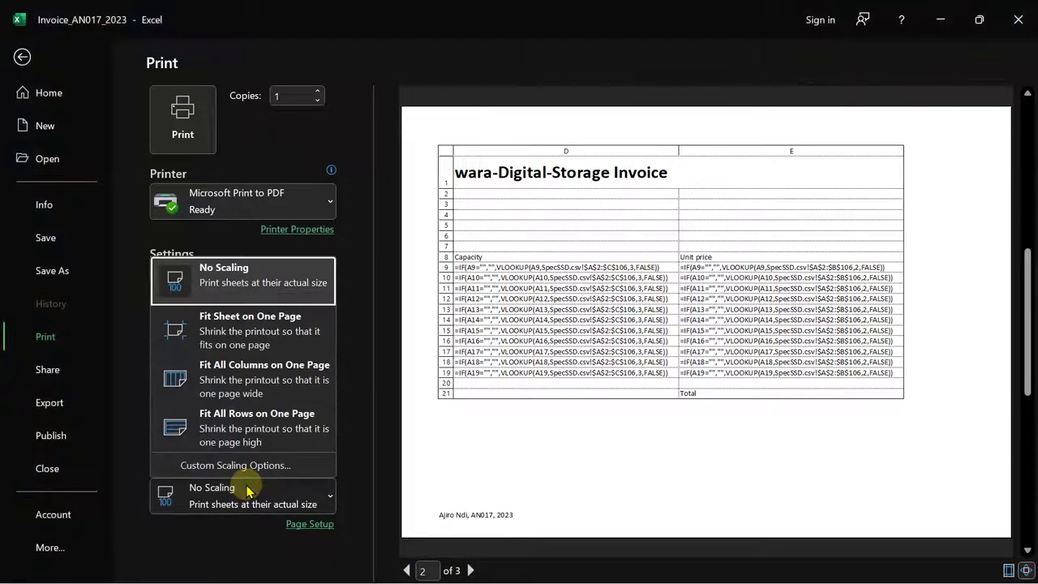
click(278, 384)
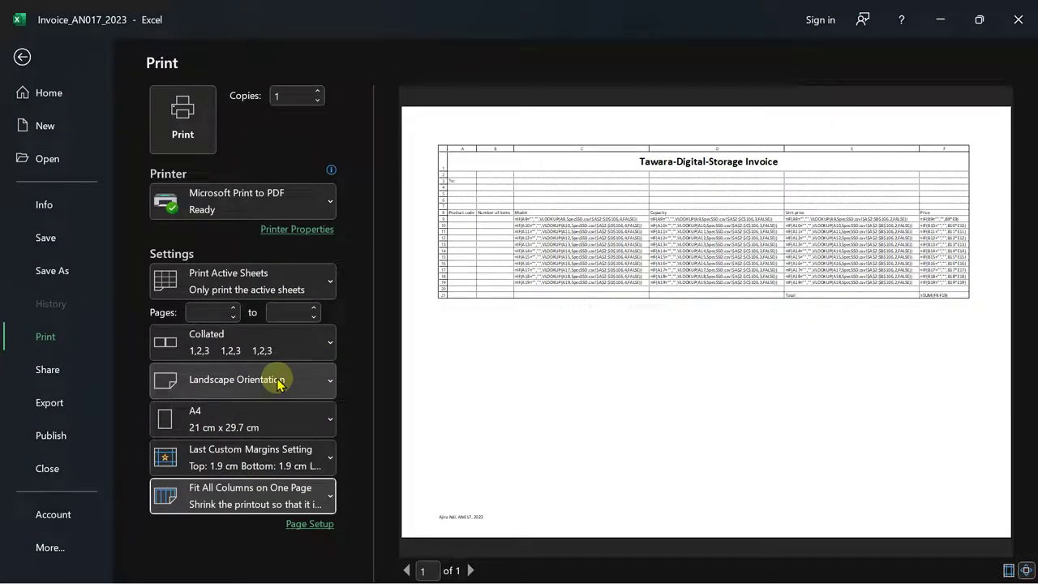
click(279, 497)
click(256, 464)
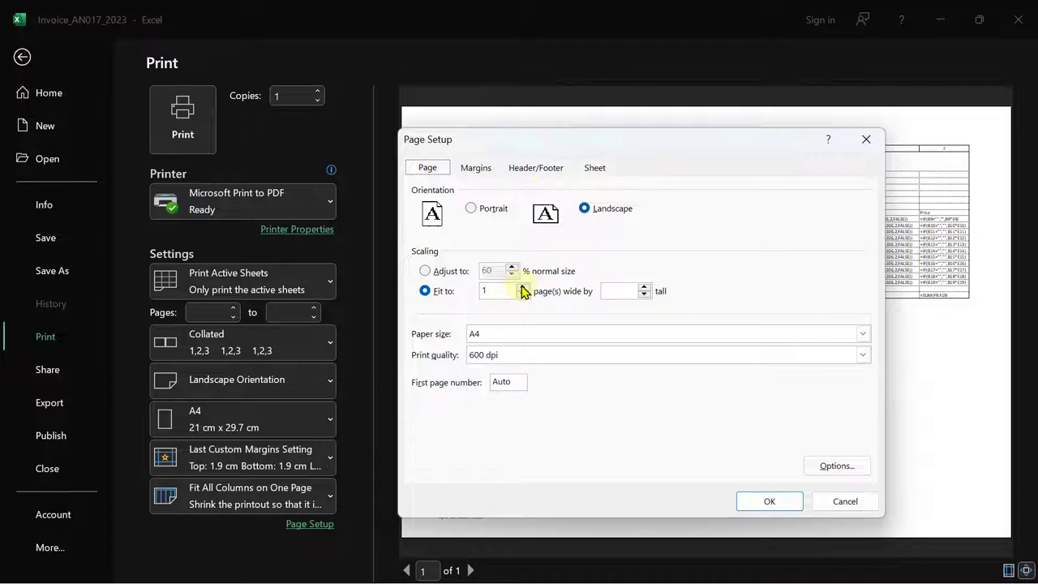
click(648, 286)
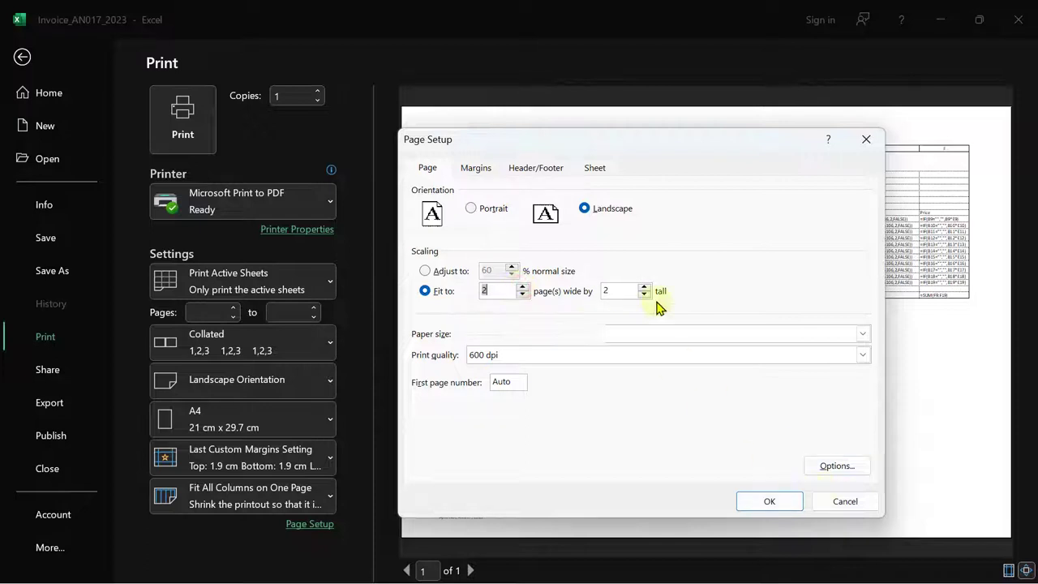
click(774, 503)
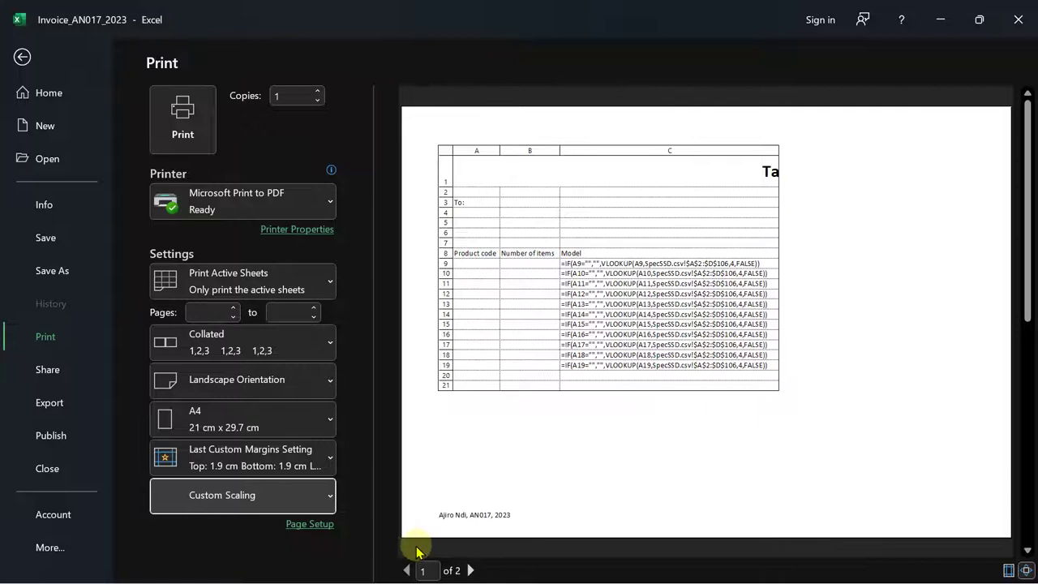
- Preview page 2 and reconfirm the 2 pages wide by 1 tall custom scaling
click(469, 571)
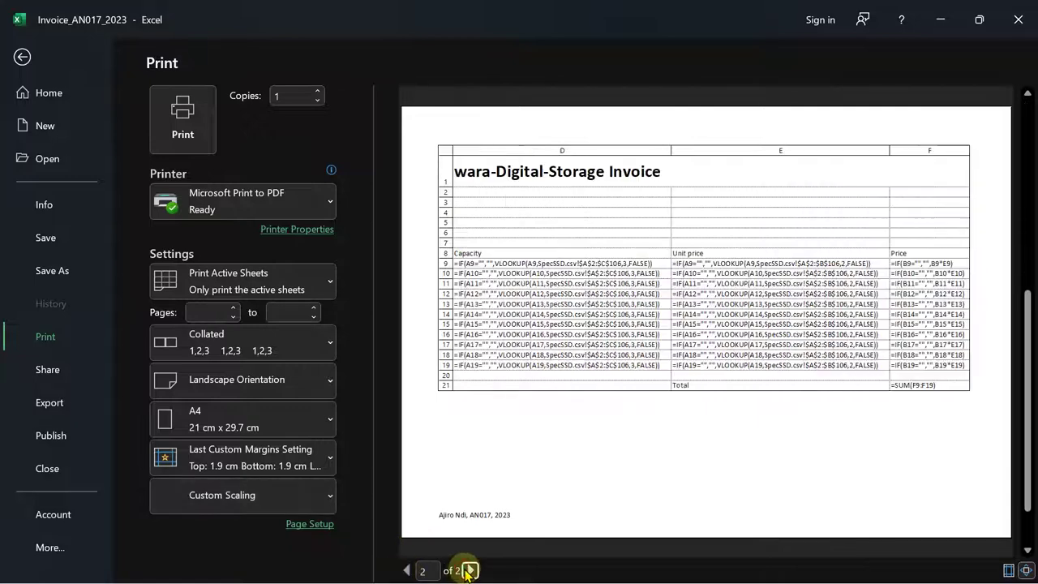
click(274, 500)
click(256, 466)
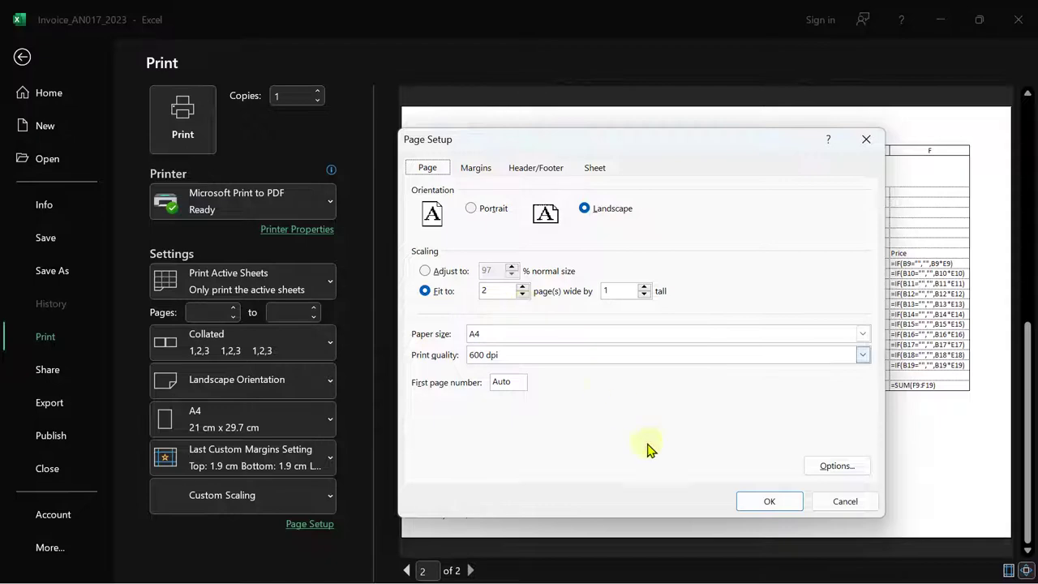
click(766, 507)
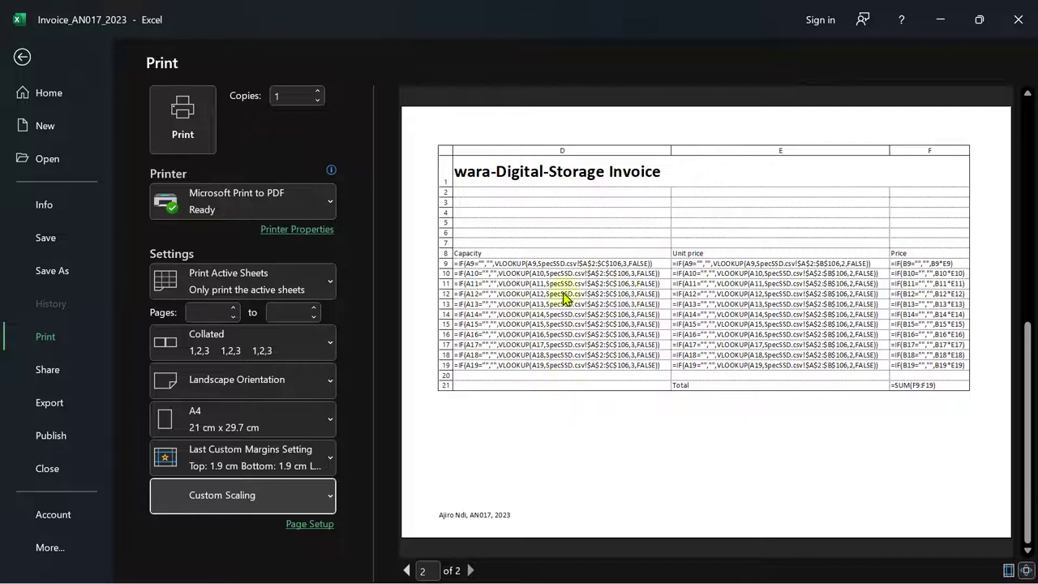
- Review both preview pages and the exam instructions, then print with Microsoft Print to PDF
click(407, 570)
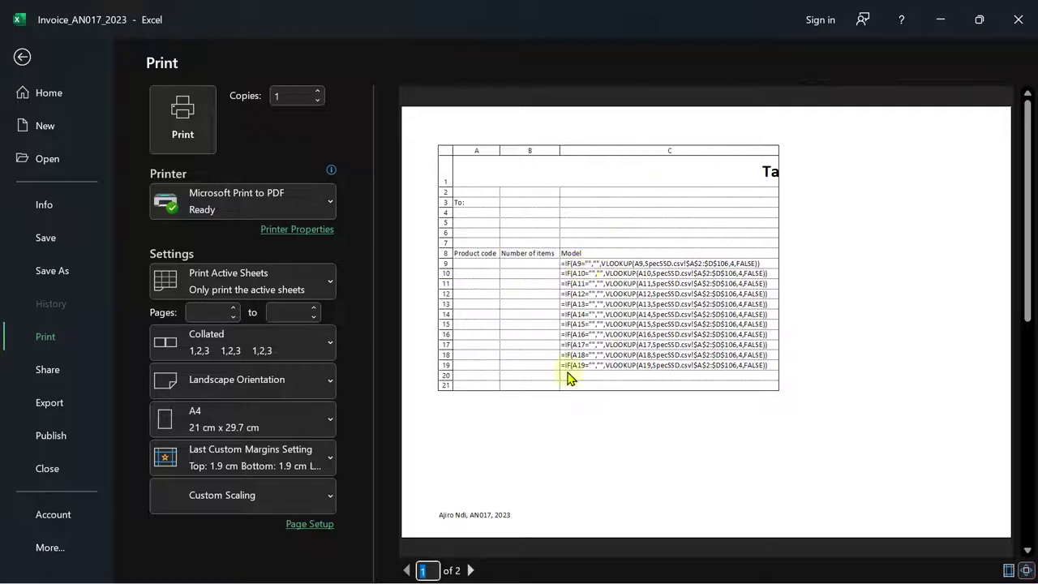
click(470, 570)
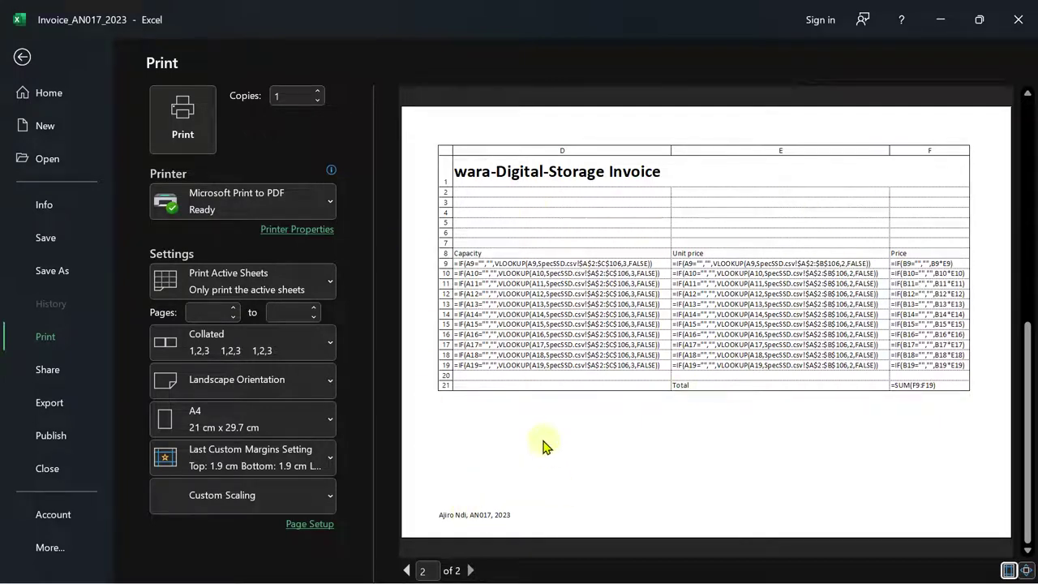
click(639, 571)
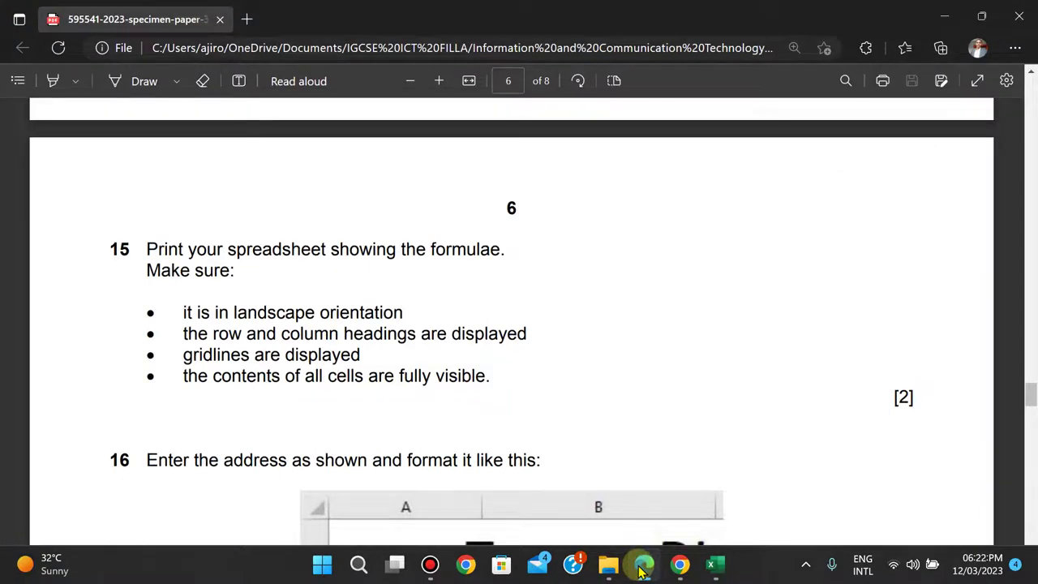
click(641, 572)
click(181, 116)
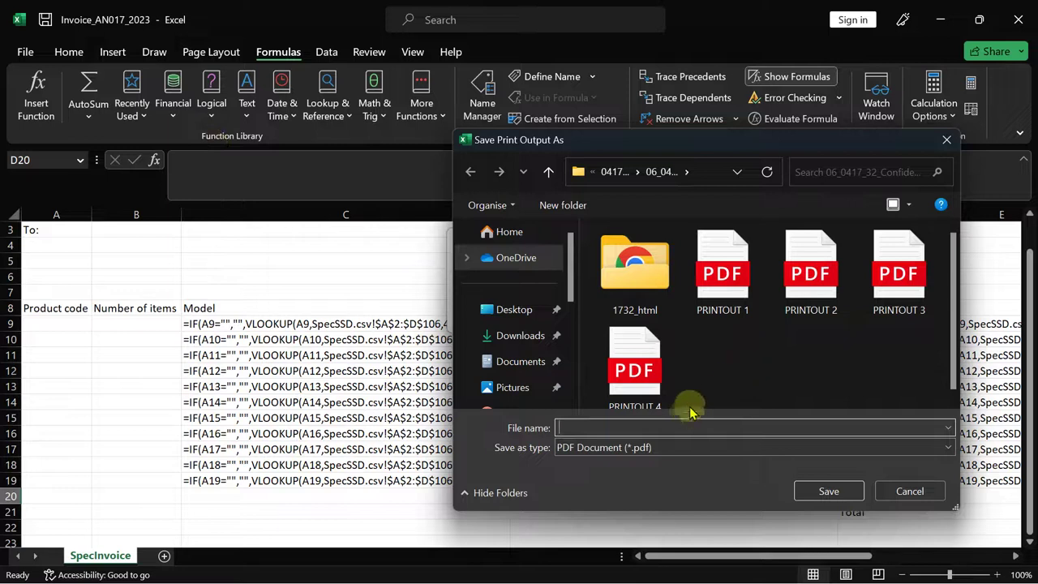
- Browse from Documents through IGCSE ICT FILLA down to the 0417_y23_ss_3 > Spec_html folder
click(519, 362)
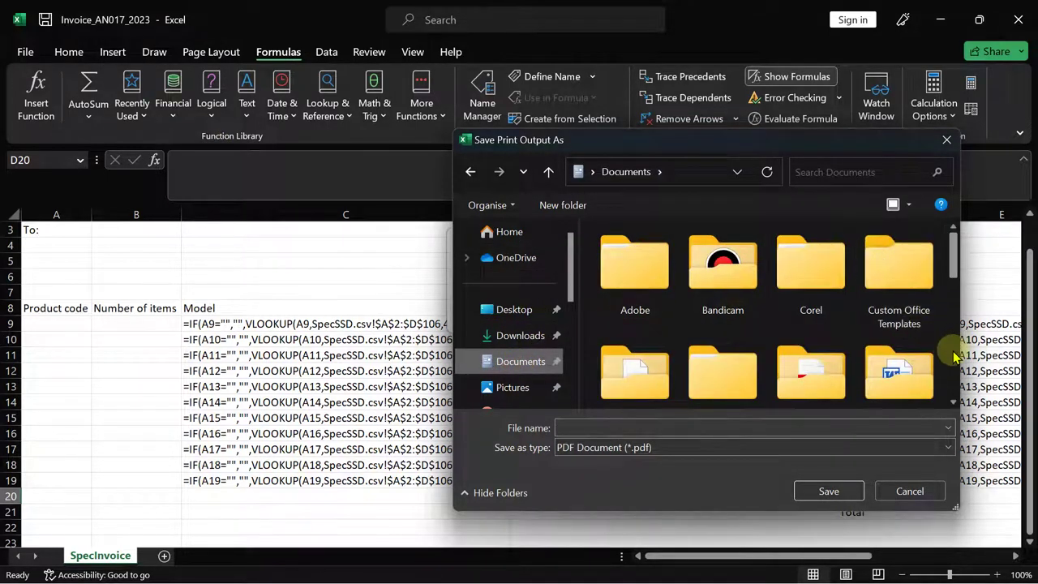
scroll(955, 357, down, 1)
scroll(955, 357, down, 1)
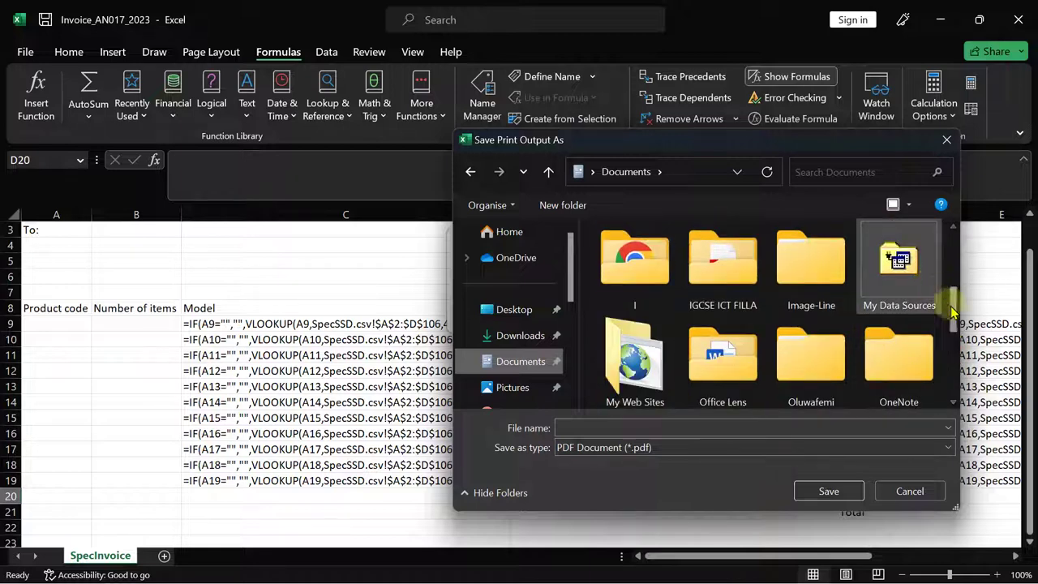
double_click(754, 283)
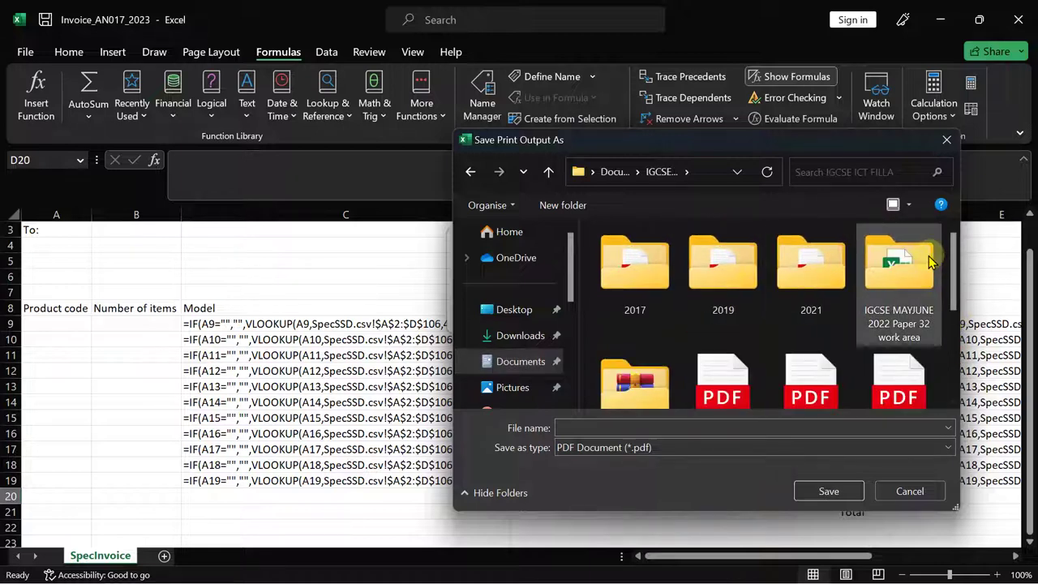
drag(950, 266, 954, 318)
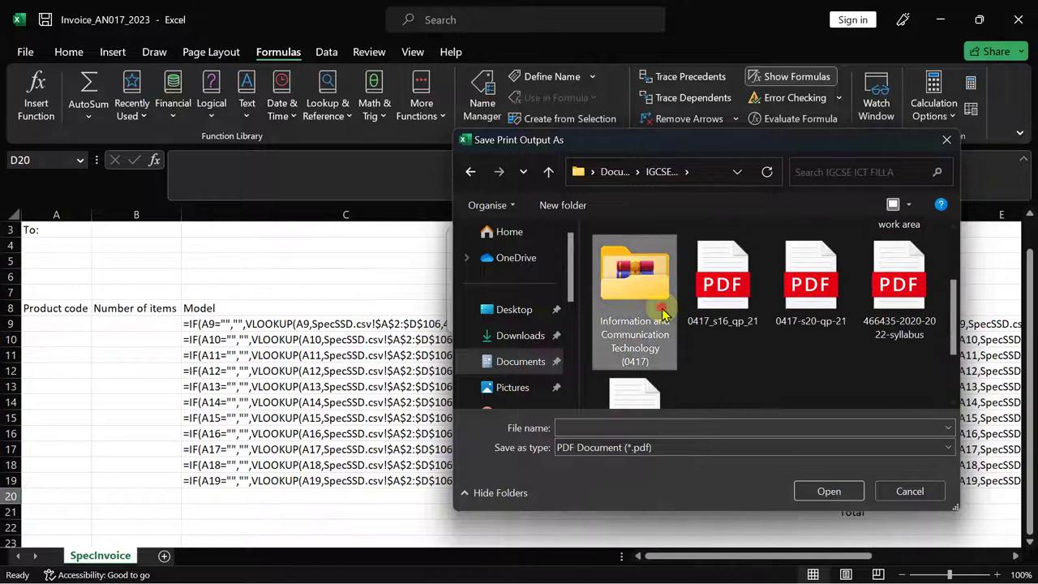
double_click(655, 307)
drag(950, 266, 955, 349)
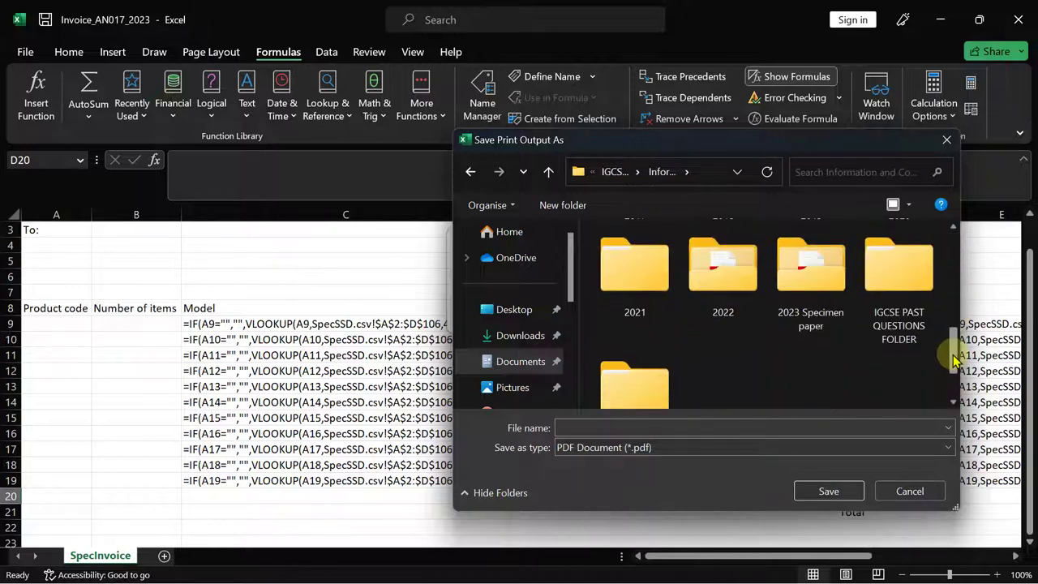
double_click(782, 296)
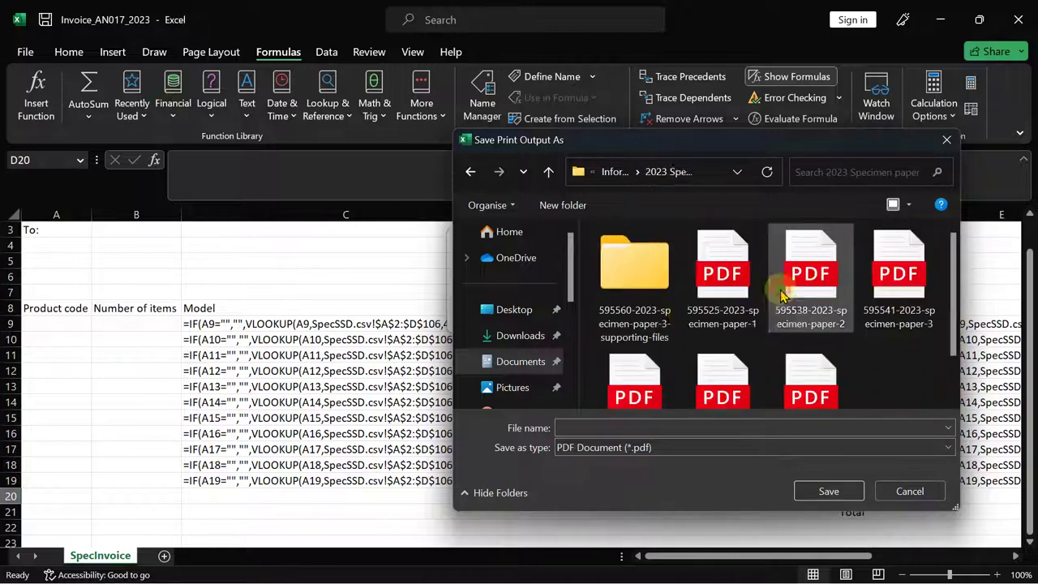
double_click(645, 294)
double_click(645, 294)
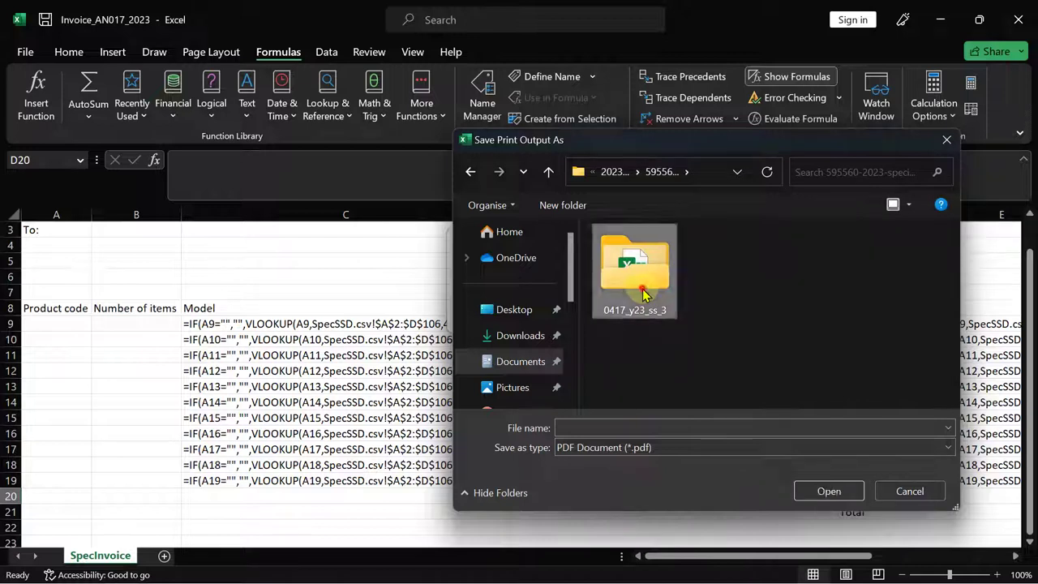
double_click(645, 294)
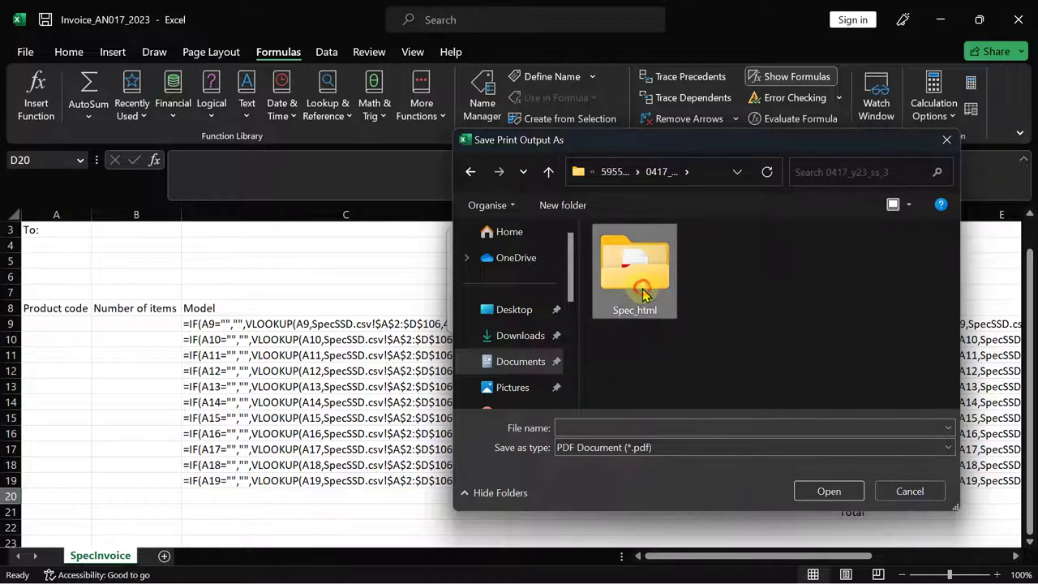
- Save the printout as PRINTOUT 2 and return to the specimen paper
click(573, 428)
text(P)
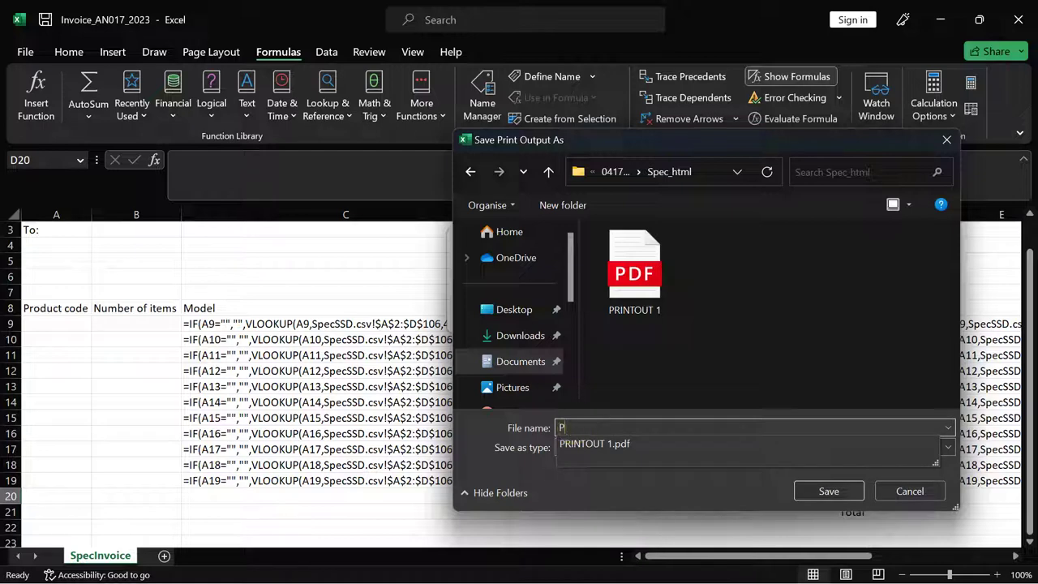
text(RINTOUT 2)
click(827, 492)
click(642, 564)
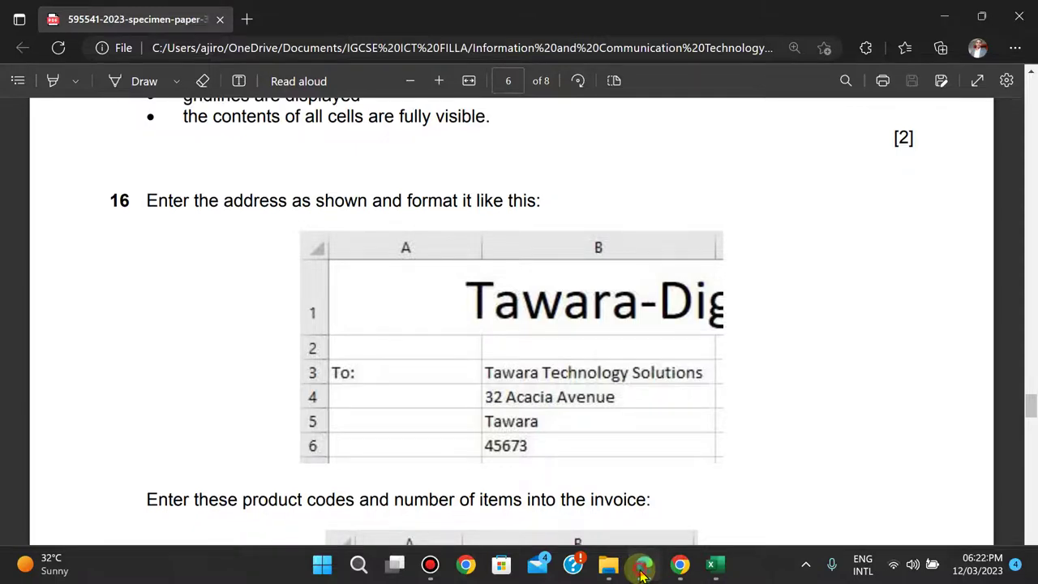
- Turn off Show Formulas so the invoice displays values, undoing a stray column C autofit
click(642, 568)
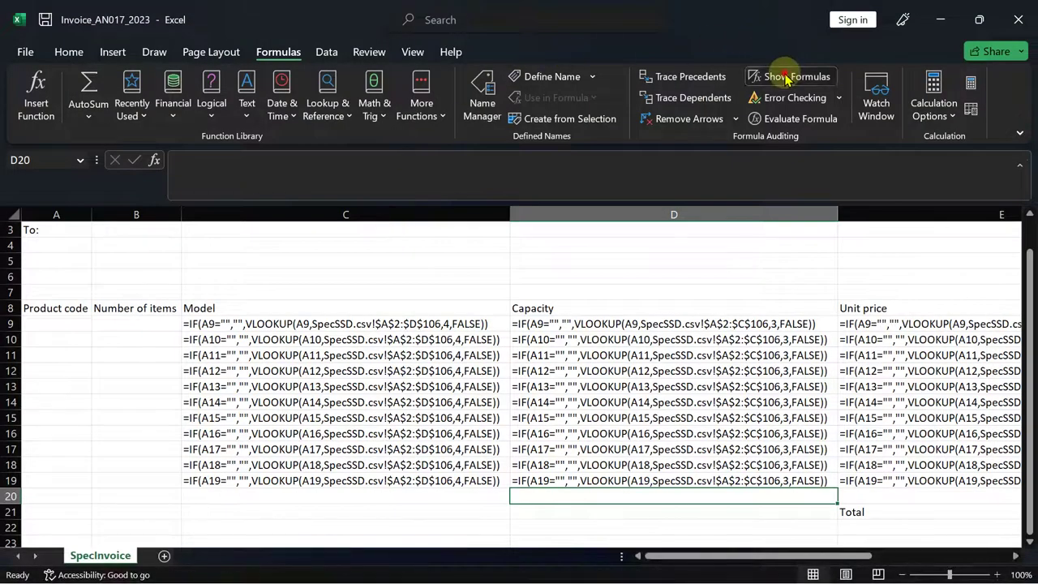
click(785, 77)
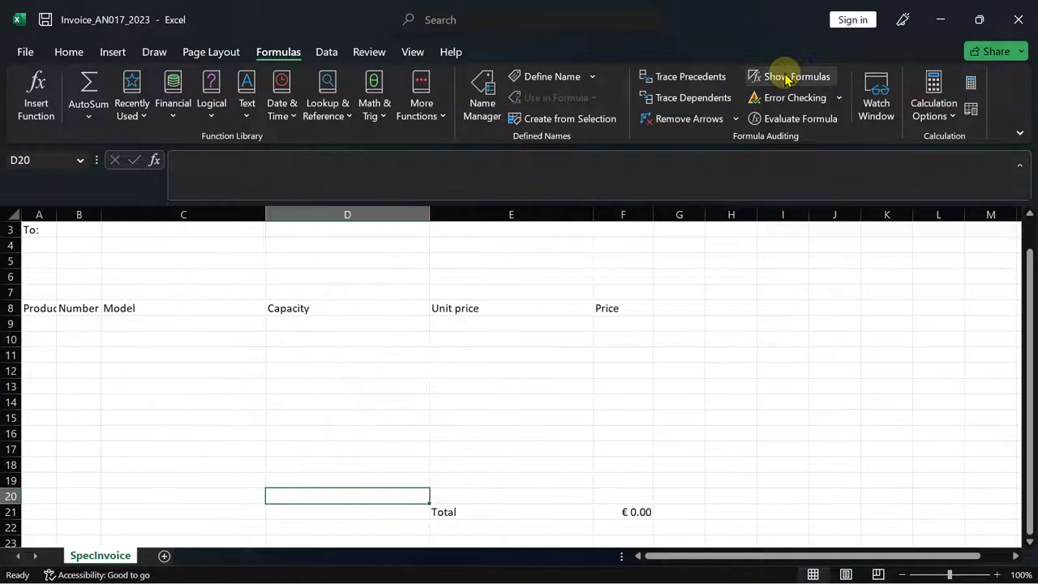
double_click(264, 213)
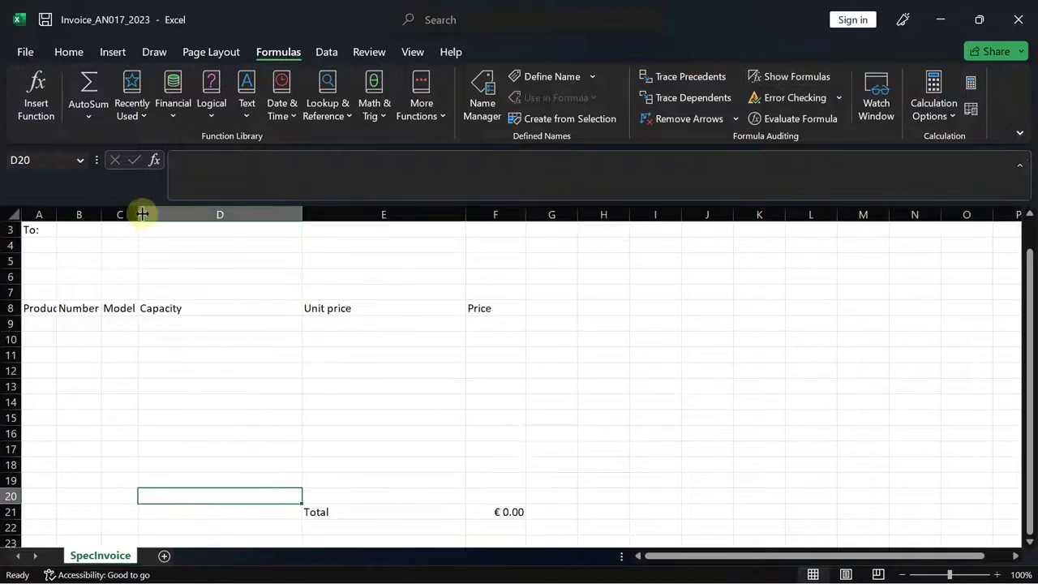
key(ctrl+z)
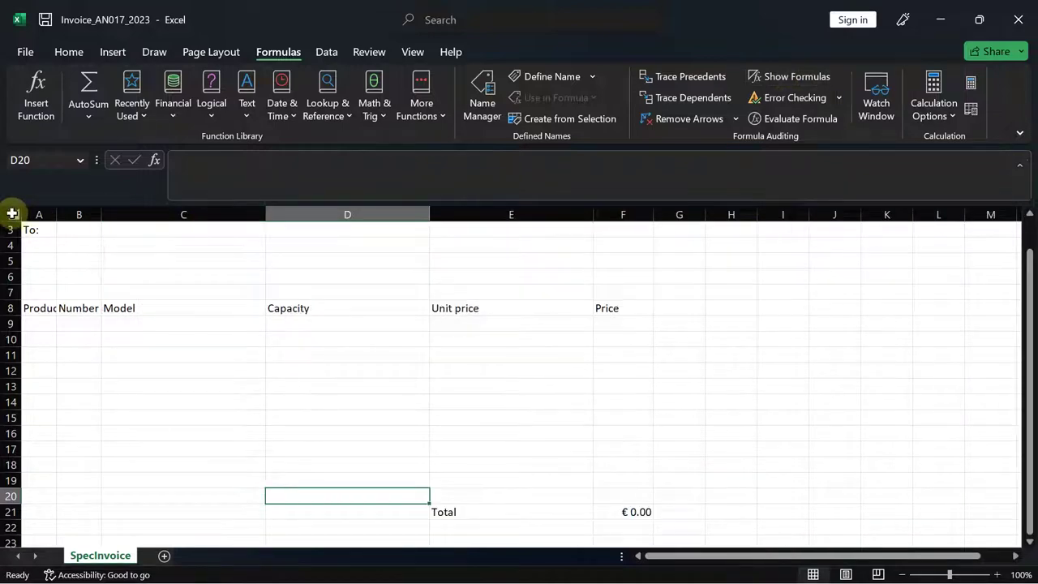
- Widen all columns to one uniform width, then make column F narrower
click(12, 213)
drag(54, 212, 113, 213)
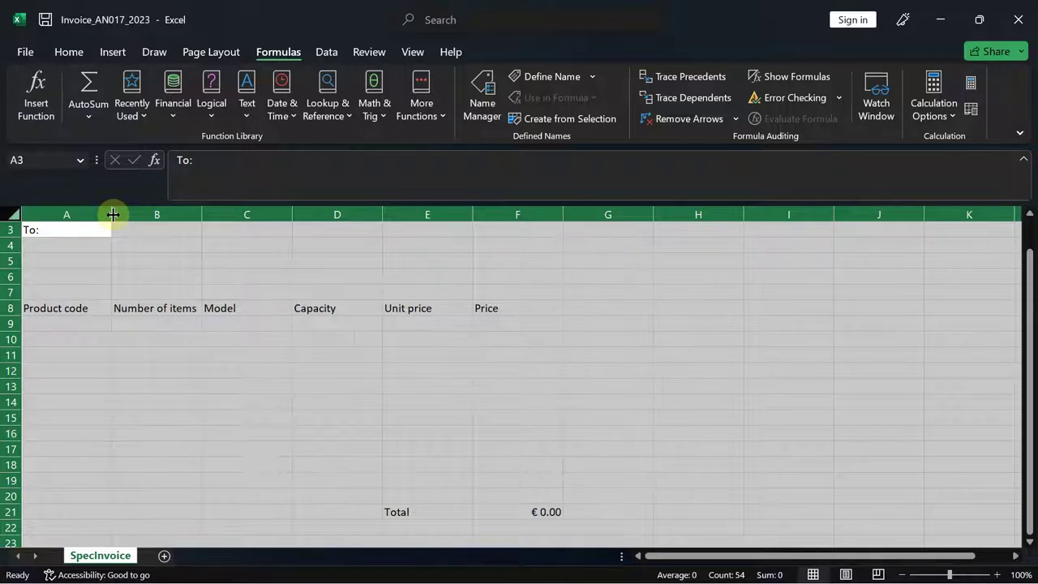
drag(113, 213, 119, 214)
click(684, 349)
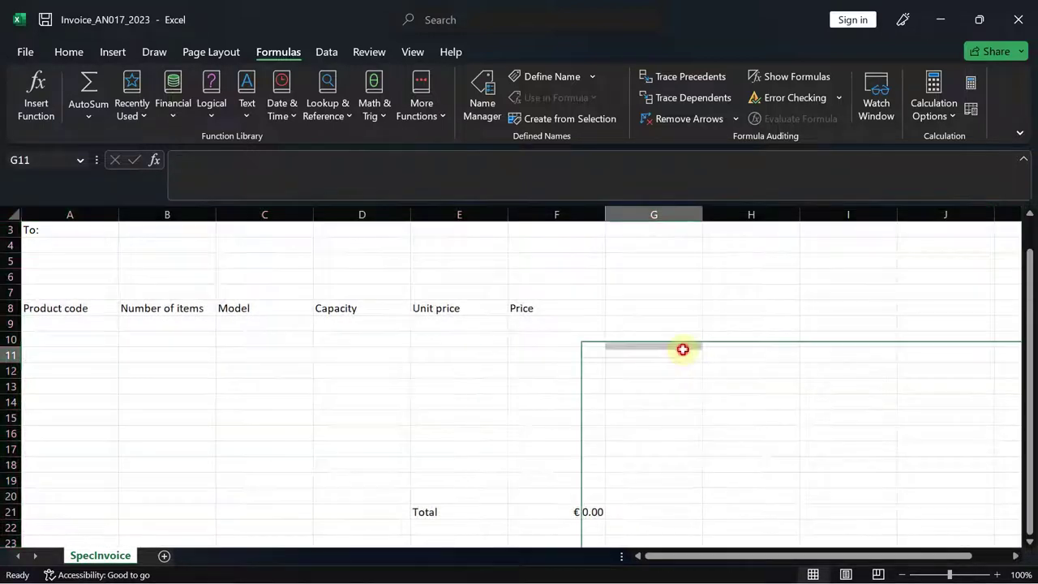
drag(605, 215, 574, 215)
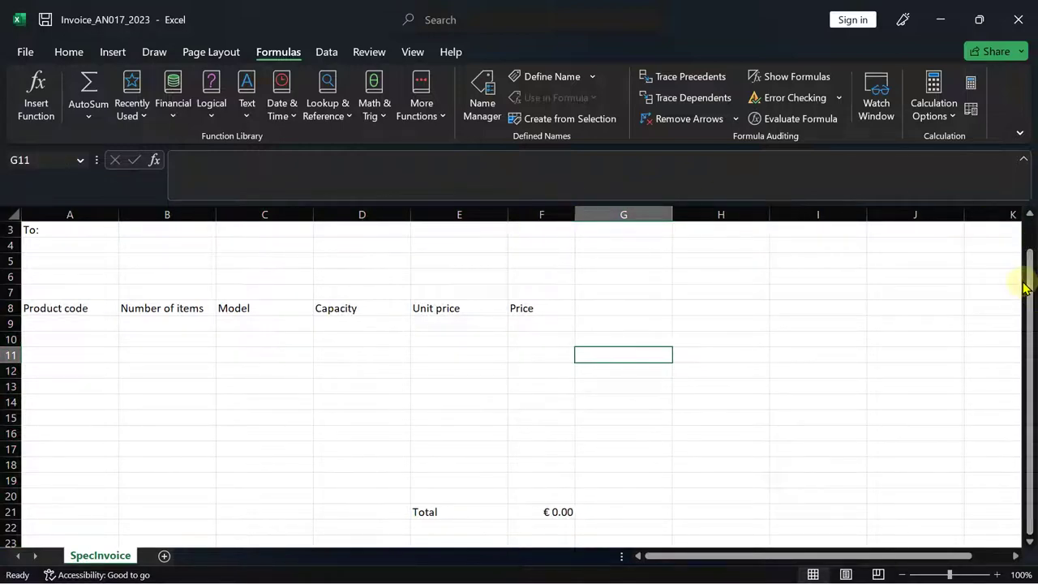
scroll(1025, 271, up, 1)
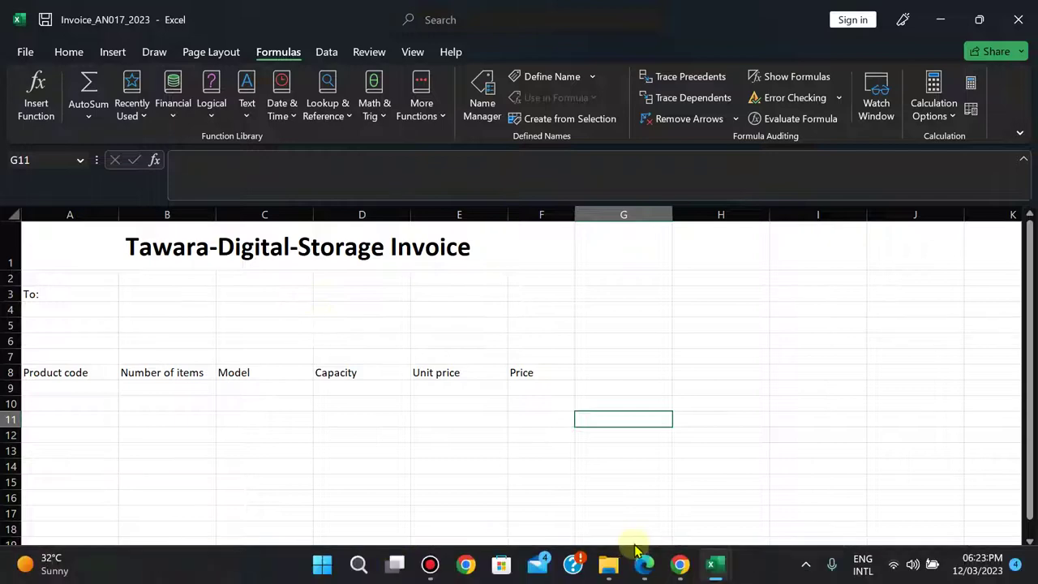
- Snap the exam paper to the right half and the Invoice workbook to the left
click(645, 565)
key(Down)
key(Down)
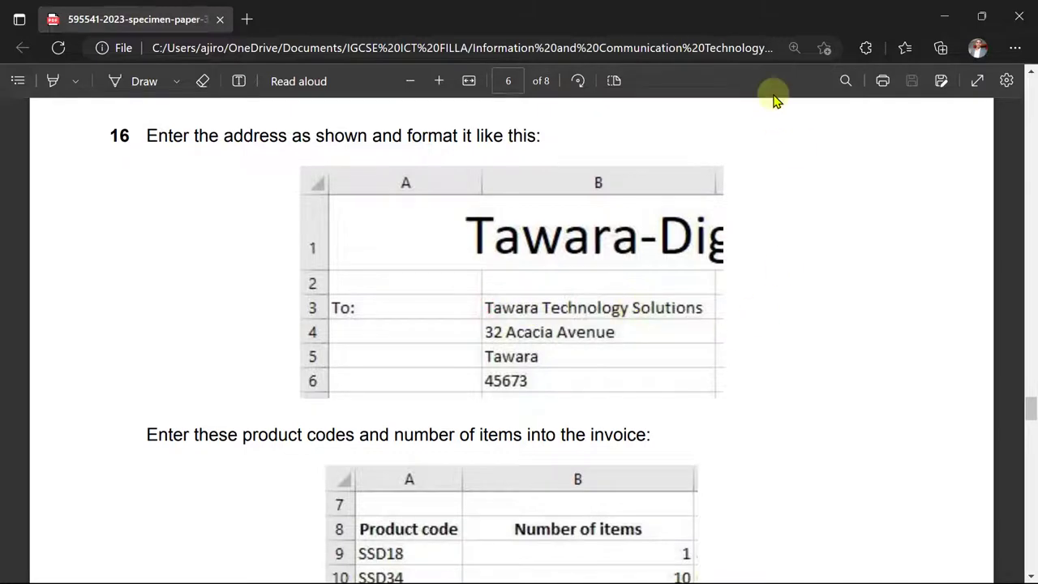
mouse_move(979, 17)
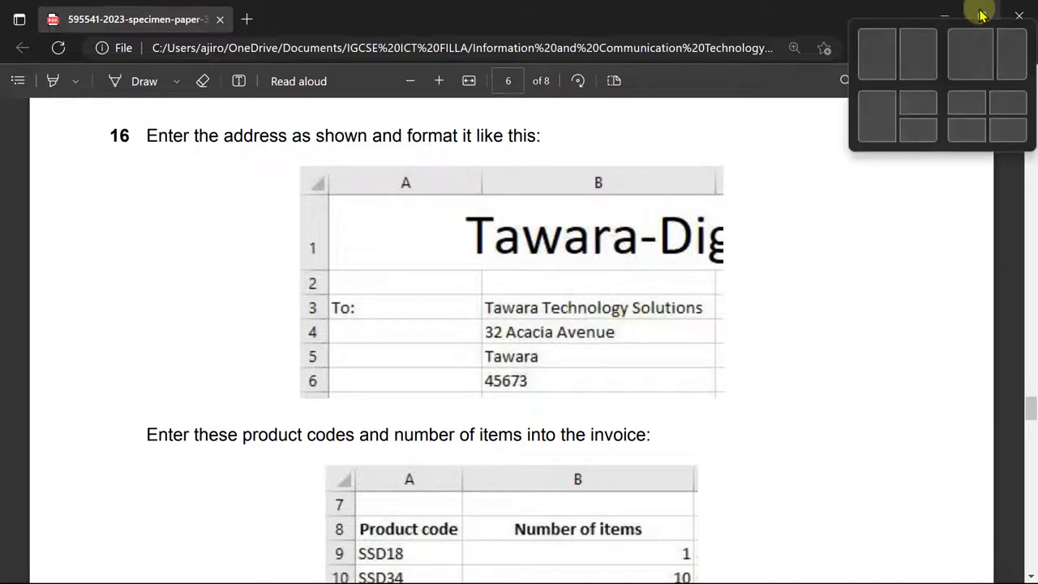
click(912, 52)
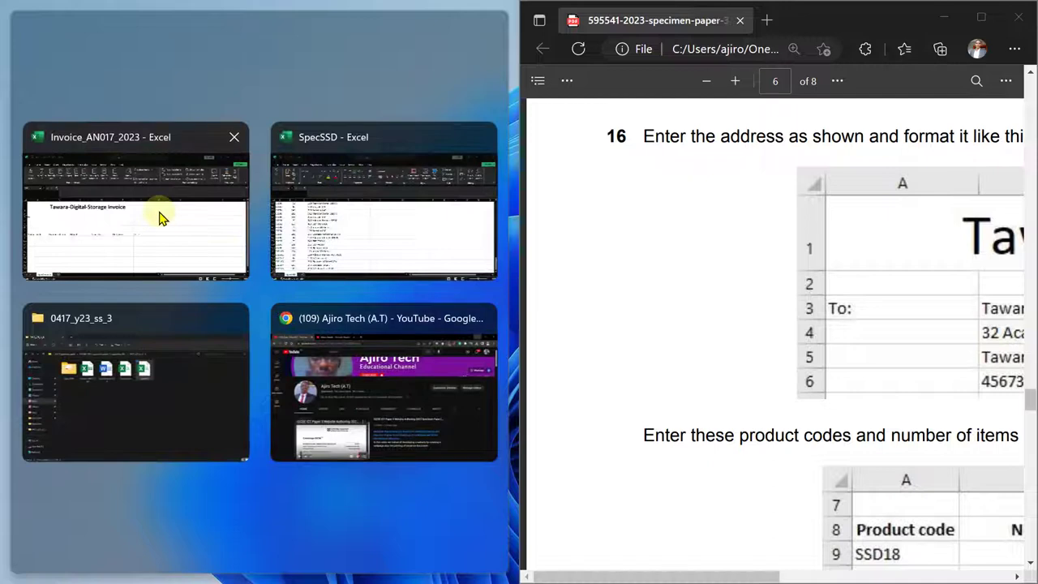
click(159, 217)
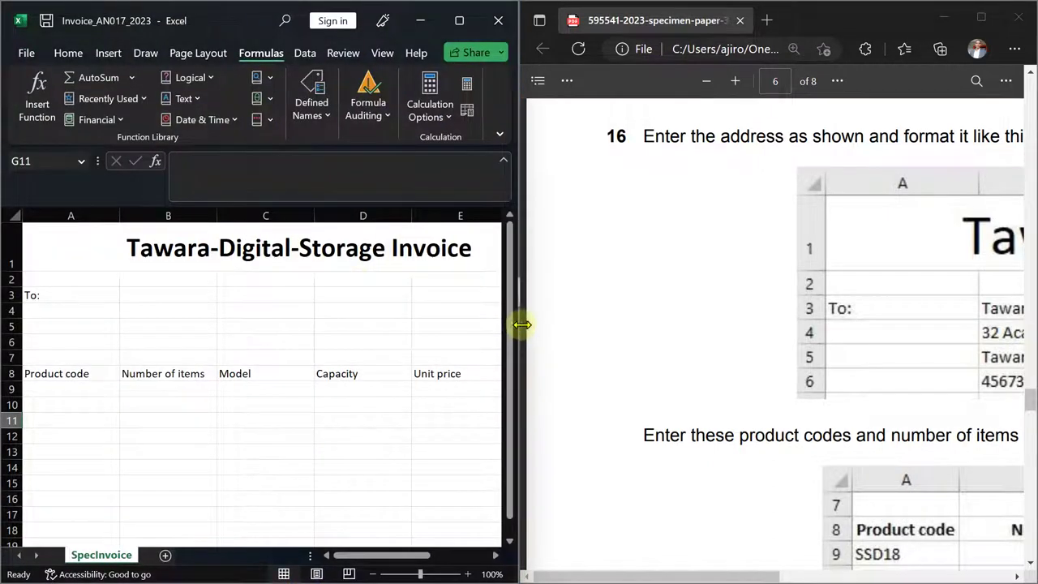
- Adjust the PDF zoom so question 16's address and product codes are readable
click(708, 81)
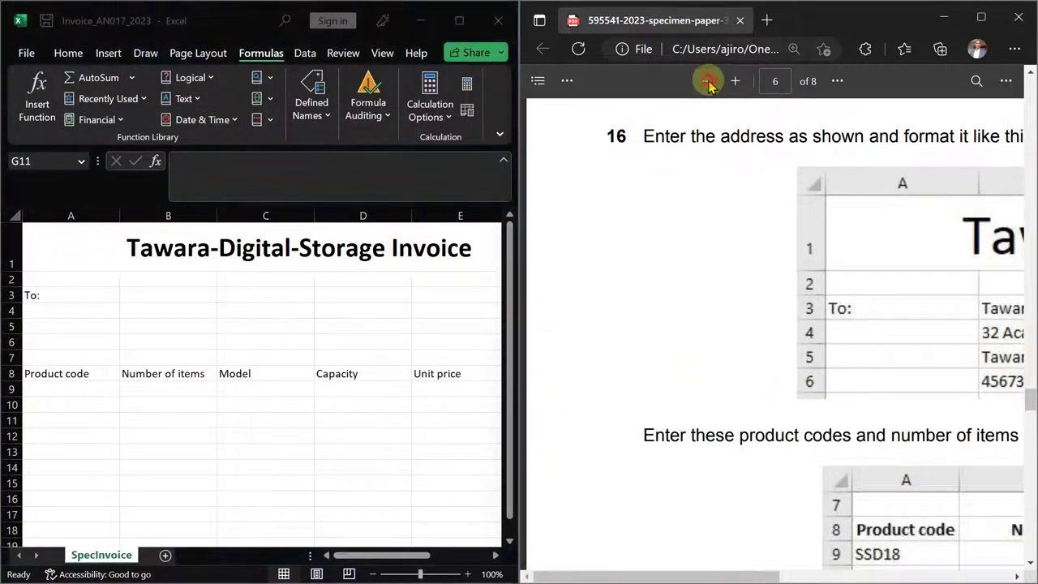
click(708, 81)
click(708, 82)
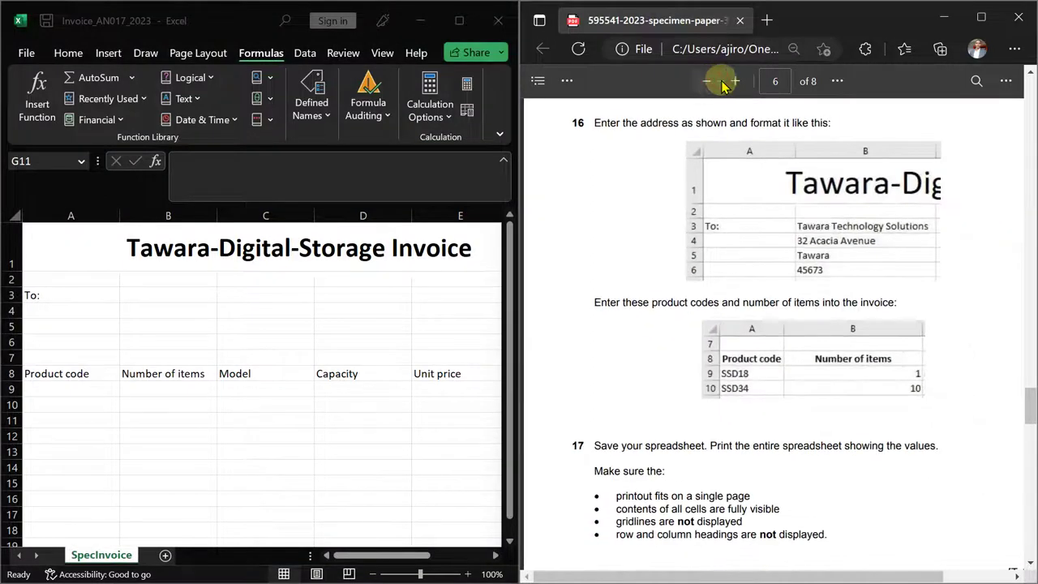
click(735, 81)
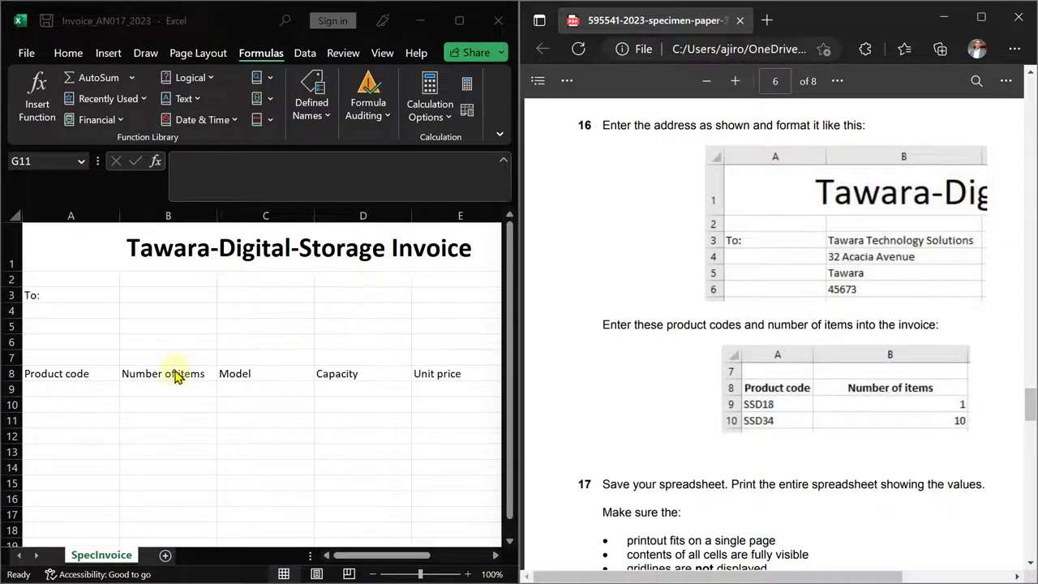
- Enter question 16's four-line recipient address into B3:B6, rejecting AutoComplete in B5
click(160, 296)
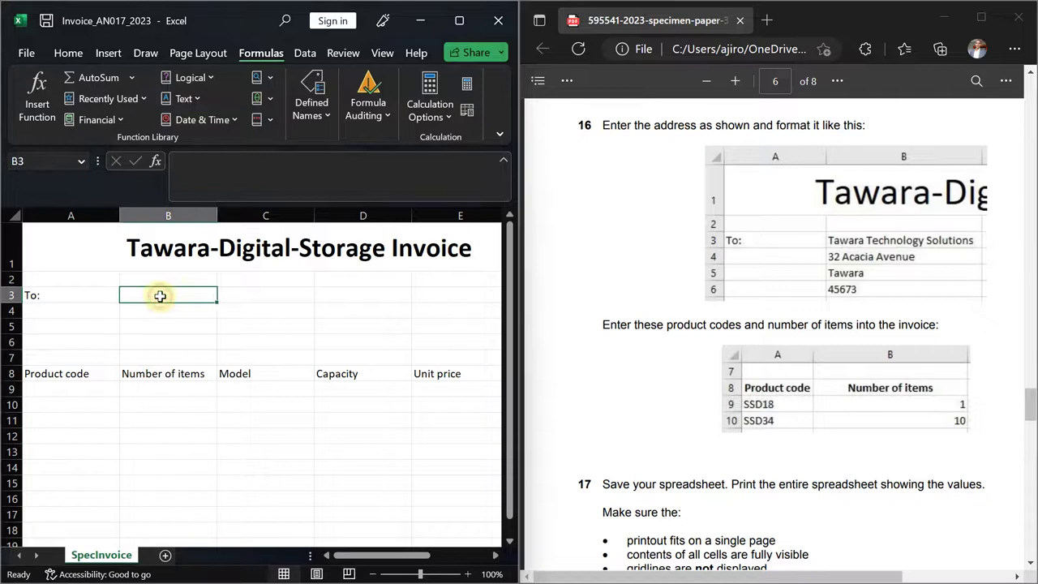
text(Tawara Techno)
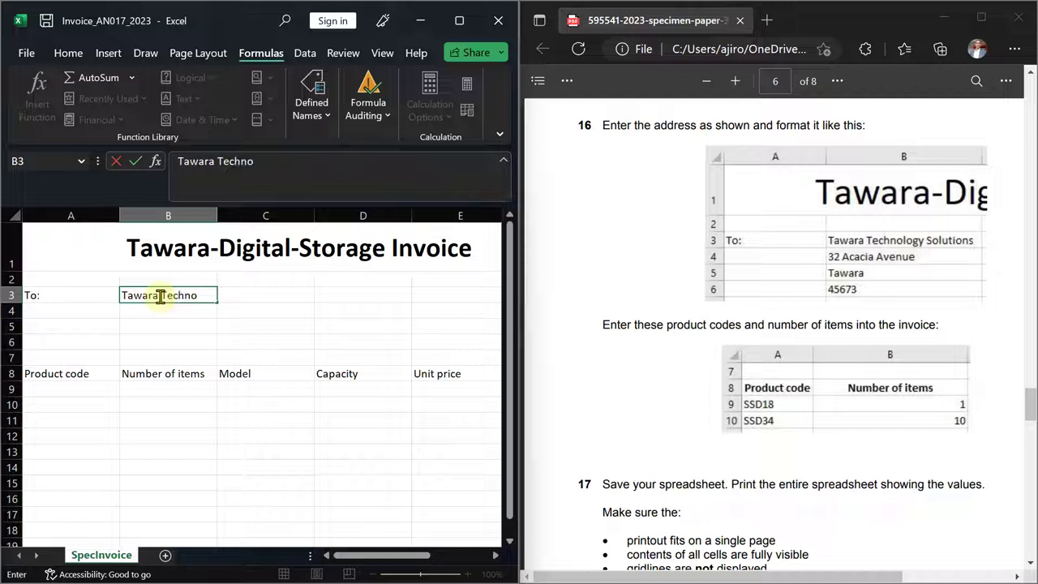
text(logy Solutio)
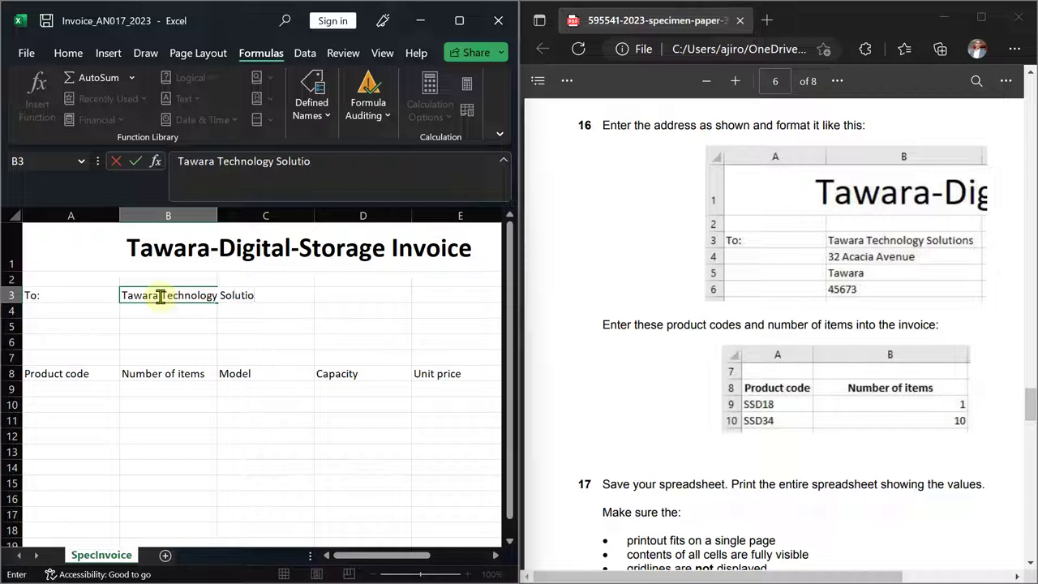
text(ns)
key(Return)
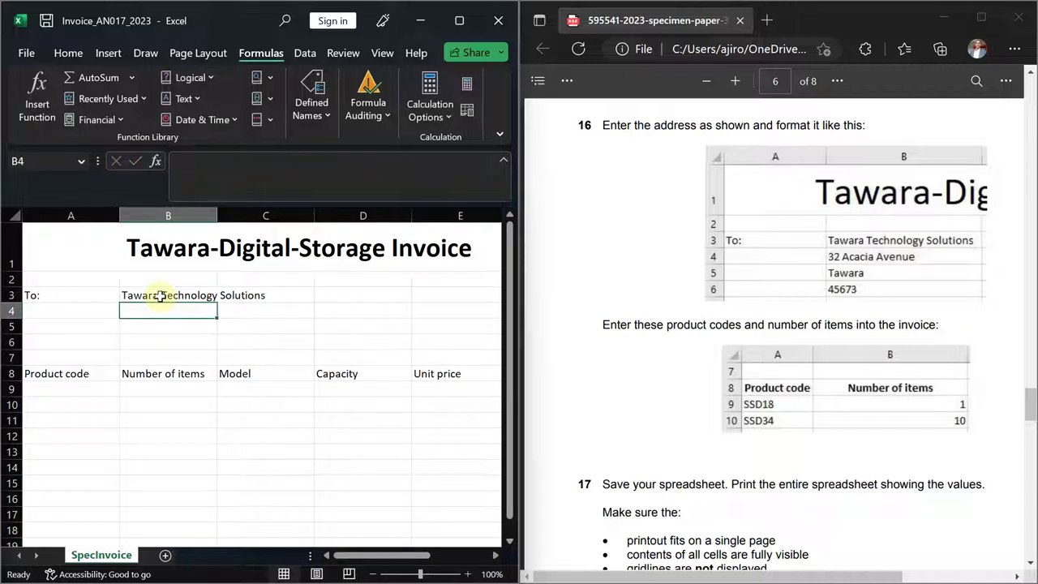
text(32 Acacia Avenue)
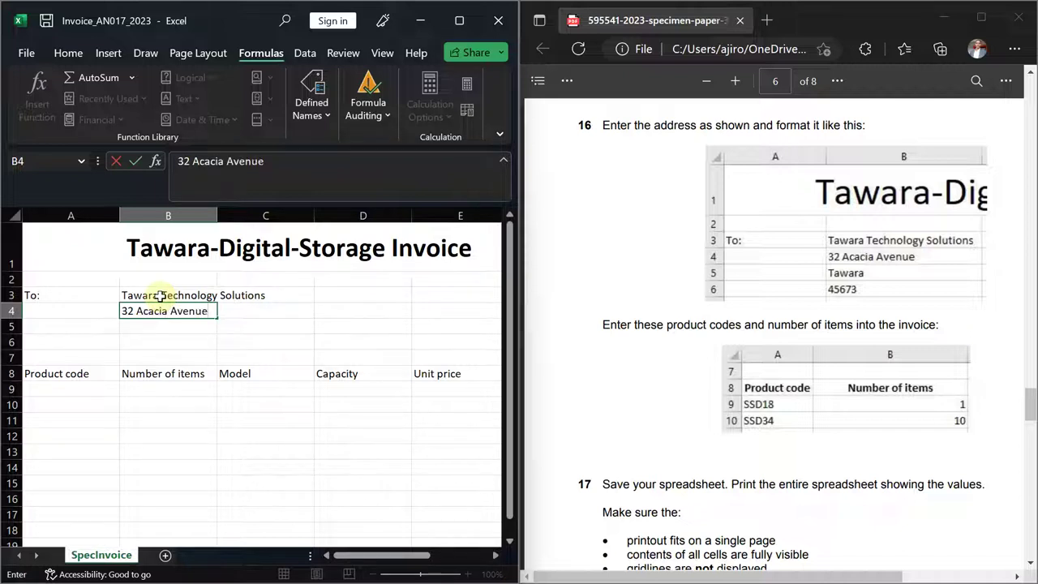
key(Return)
text(T)
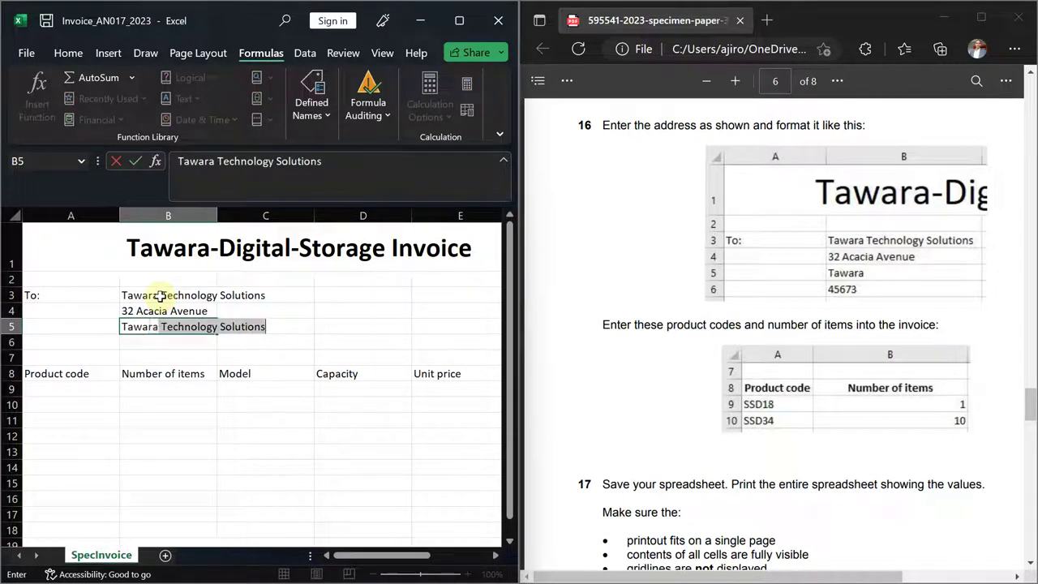
text(awara)
key(Delete)
key(Return)
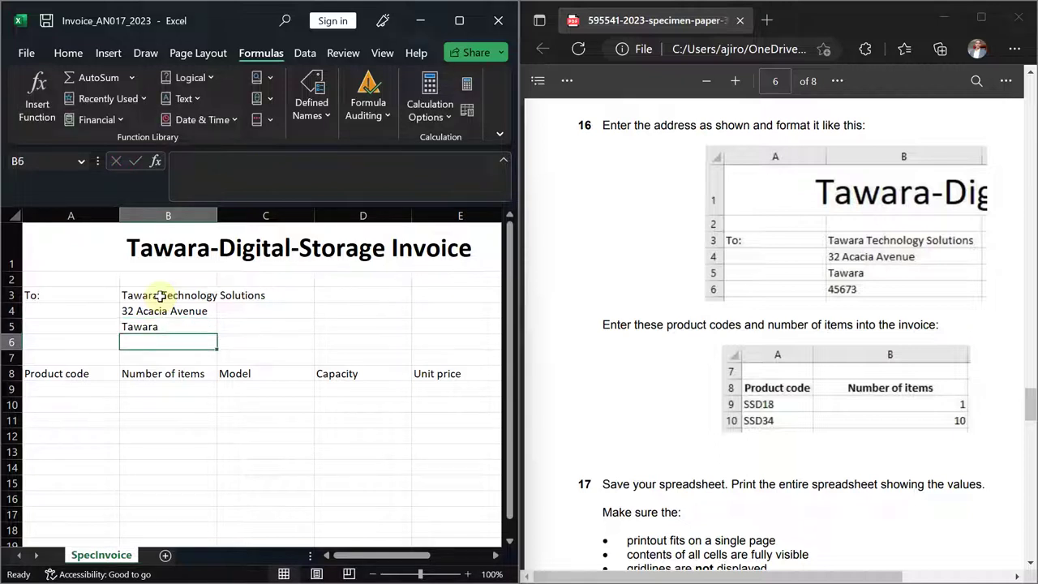
text(45673)
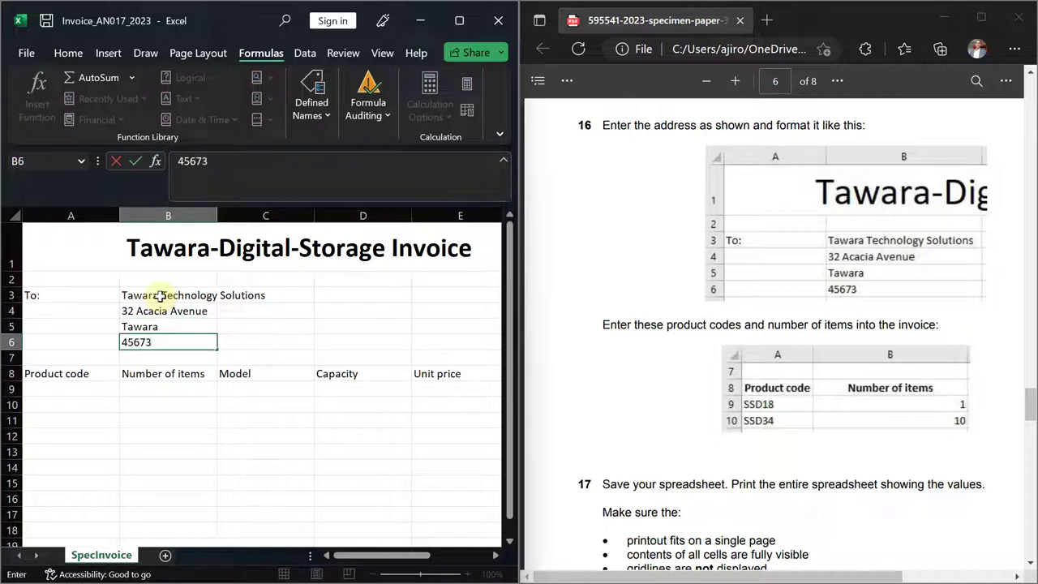
key(Return)
key(Up)
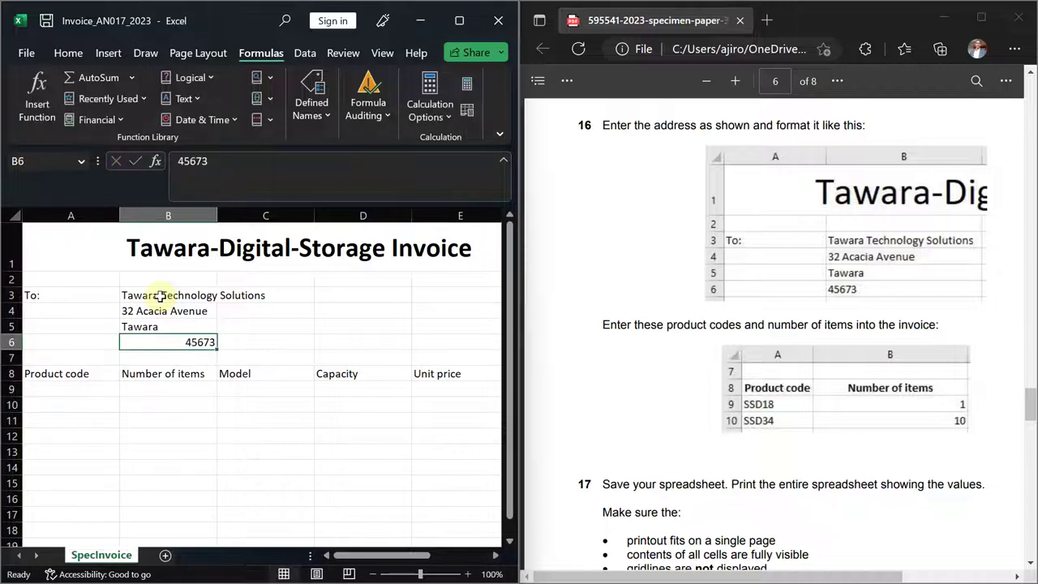
- Left-align the postcode in B6 using the Home tab's alignment options
click(68, 52)
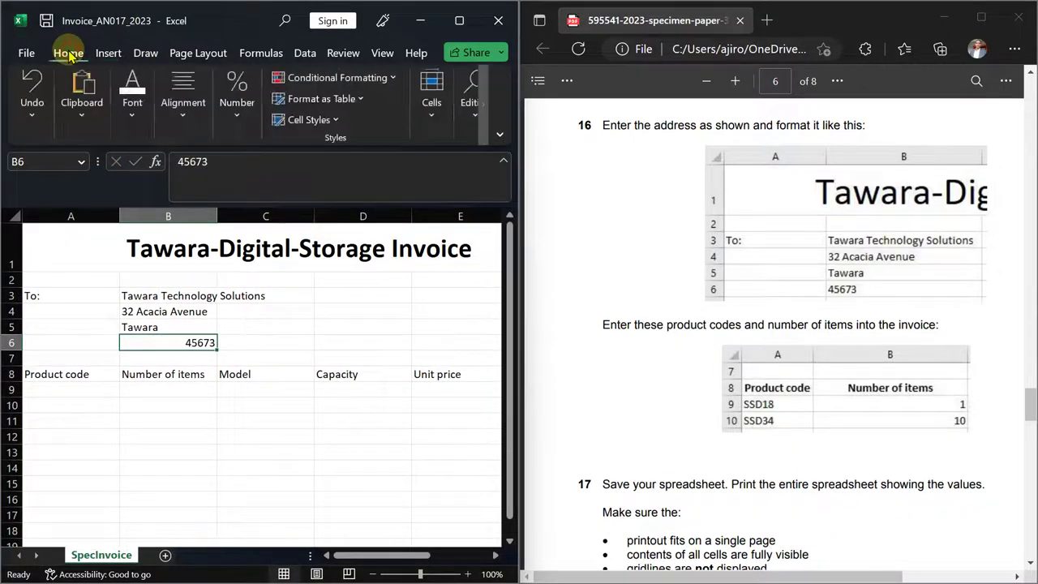
click(182, 120)
click(170, 186)
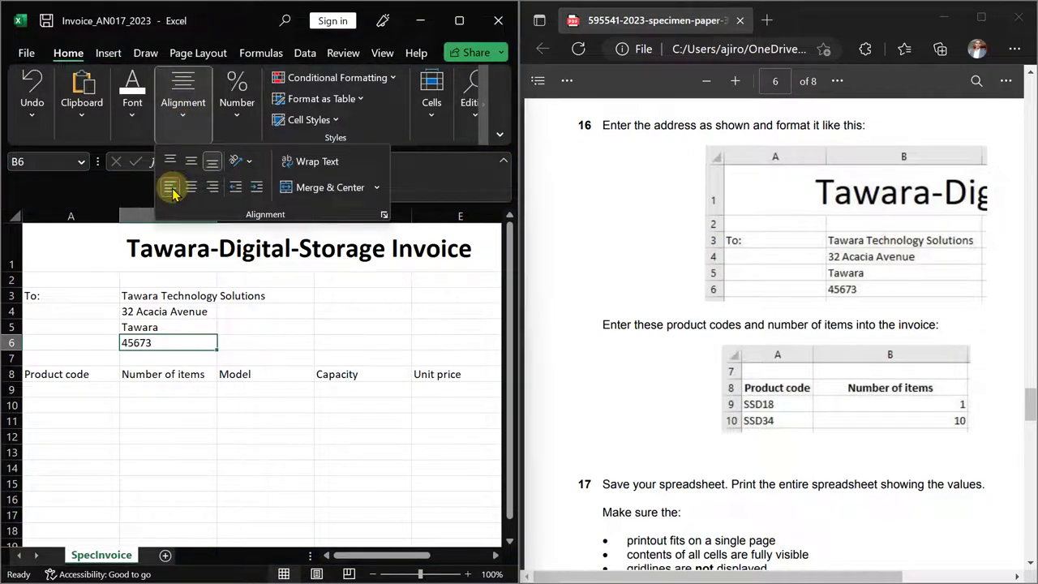
click(242, 345)
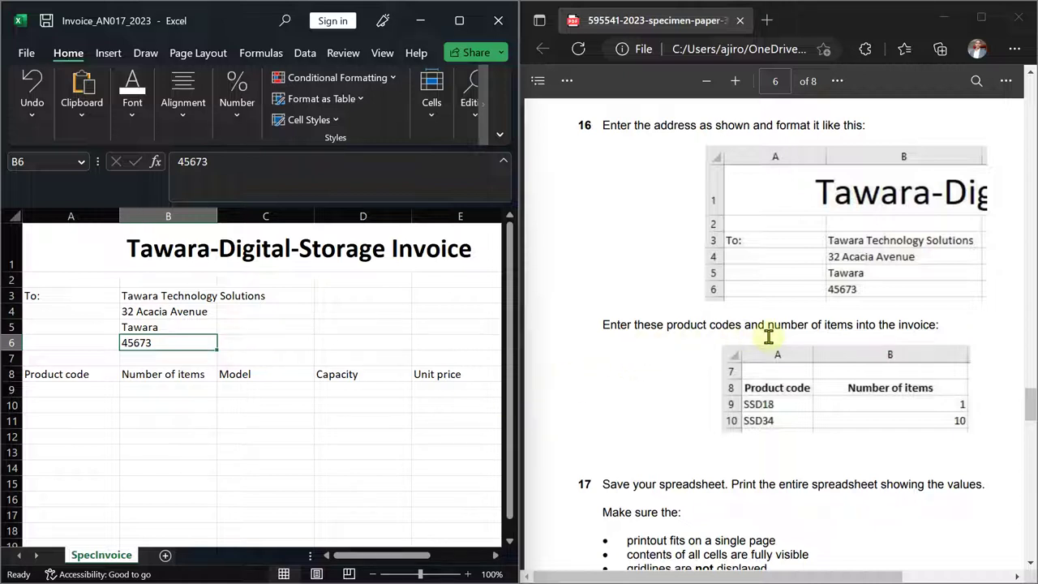
drag(774, 578, 748, 313)
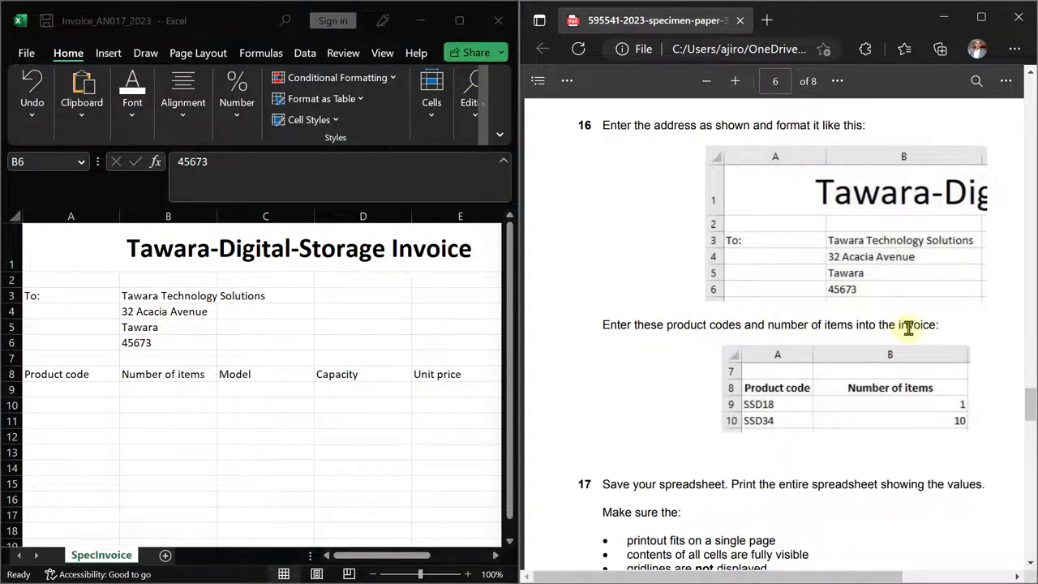
- Enter product codes SSD18 and SSD34 in A9 and A10
click(62, 392)
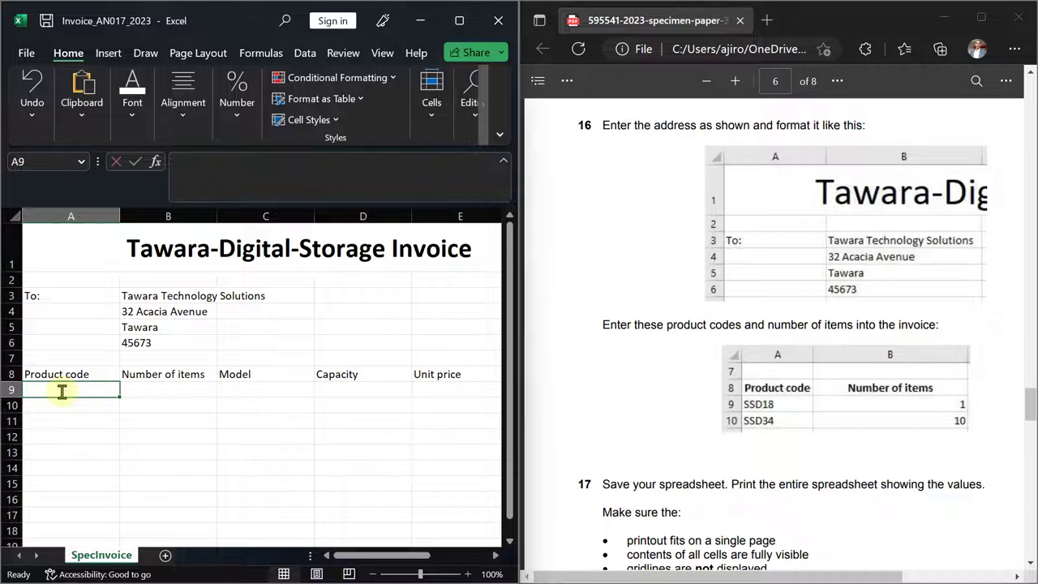
text(SSD18)
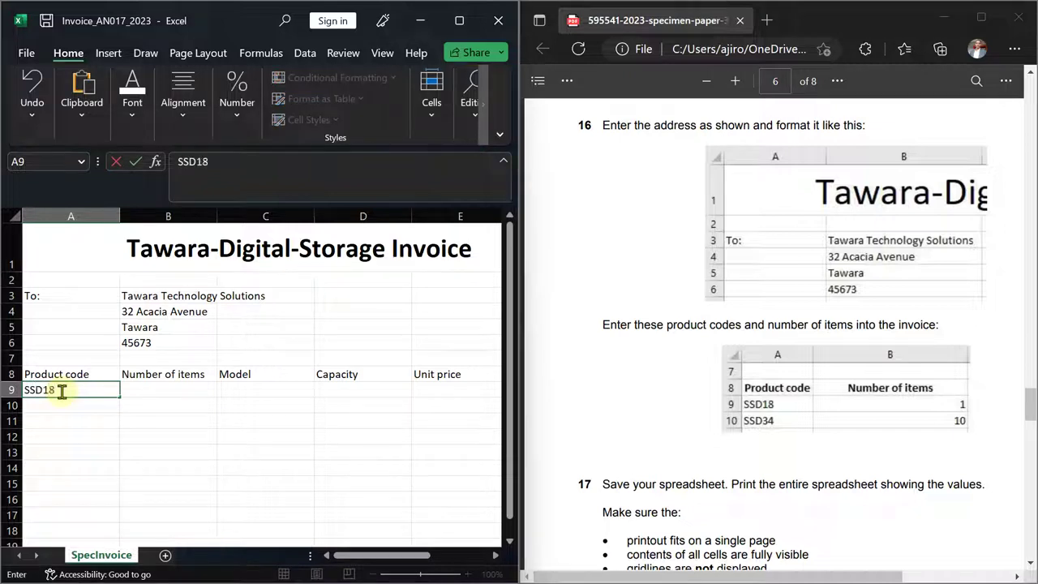
key(Return)
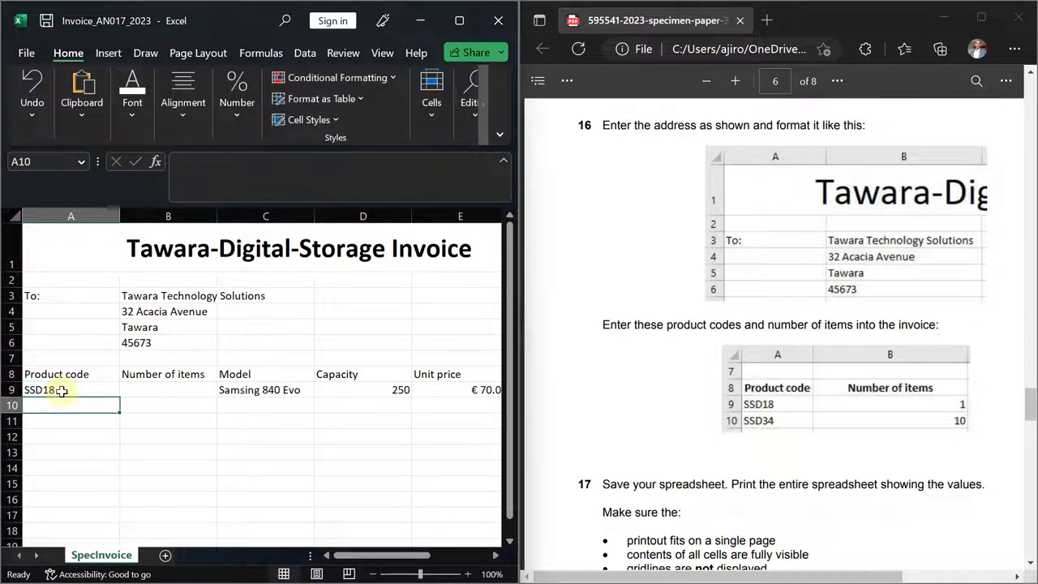
text(SS)
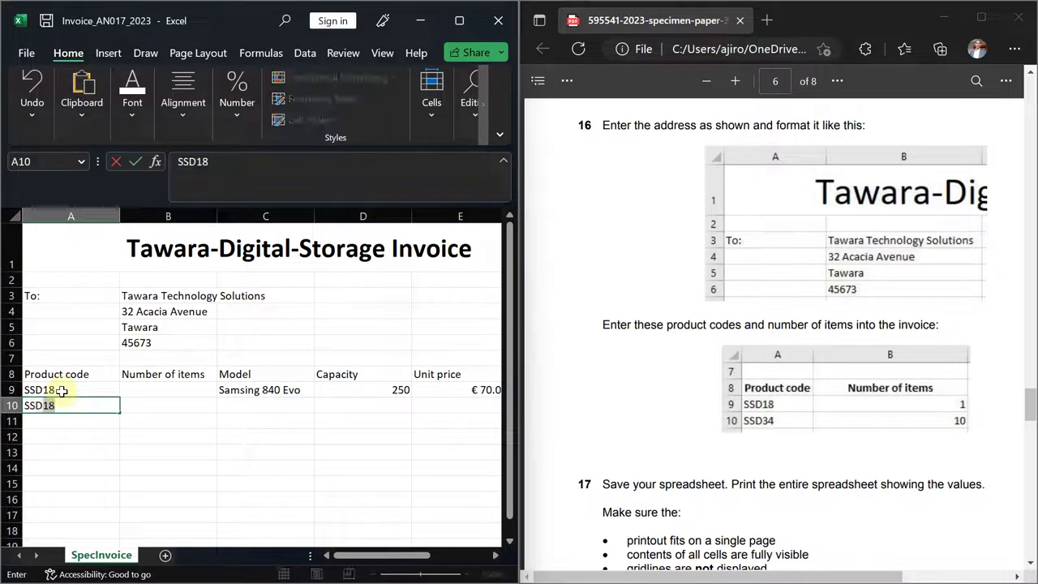
text(D34)
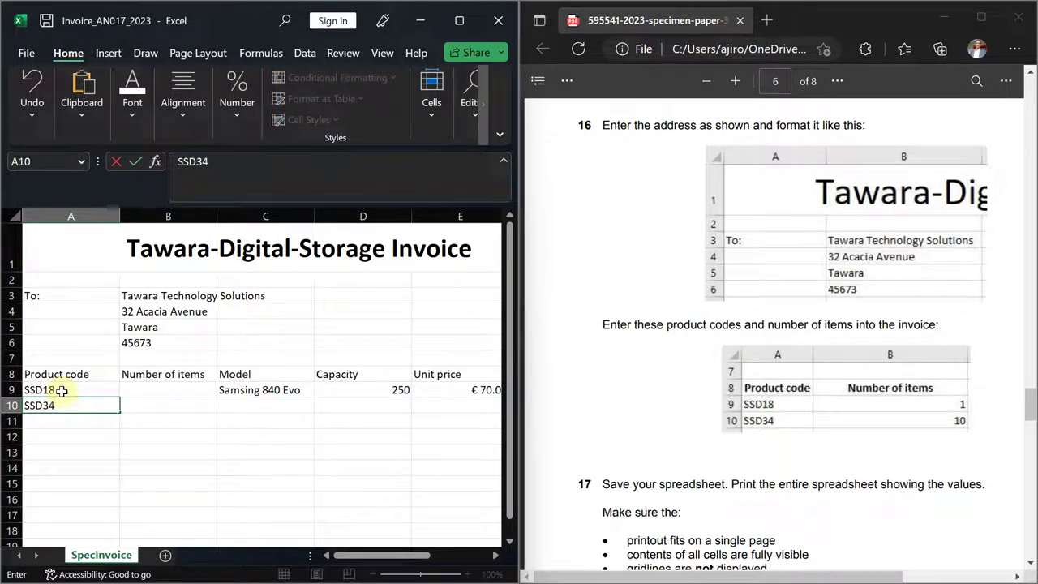
key(Return)
- Enter quantities 1 and 10 for the two products in B9 and B10
key(Up)
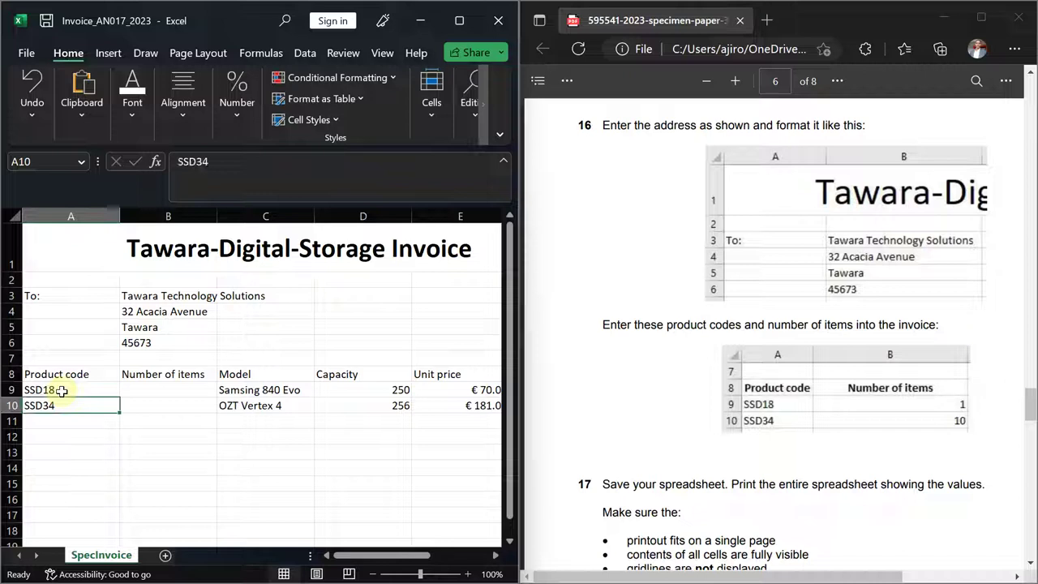
key(Up)
key(Right)
text(1)
key(Return)
text(10)
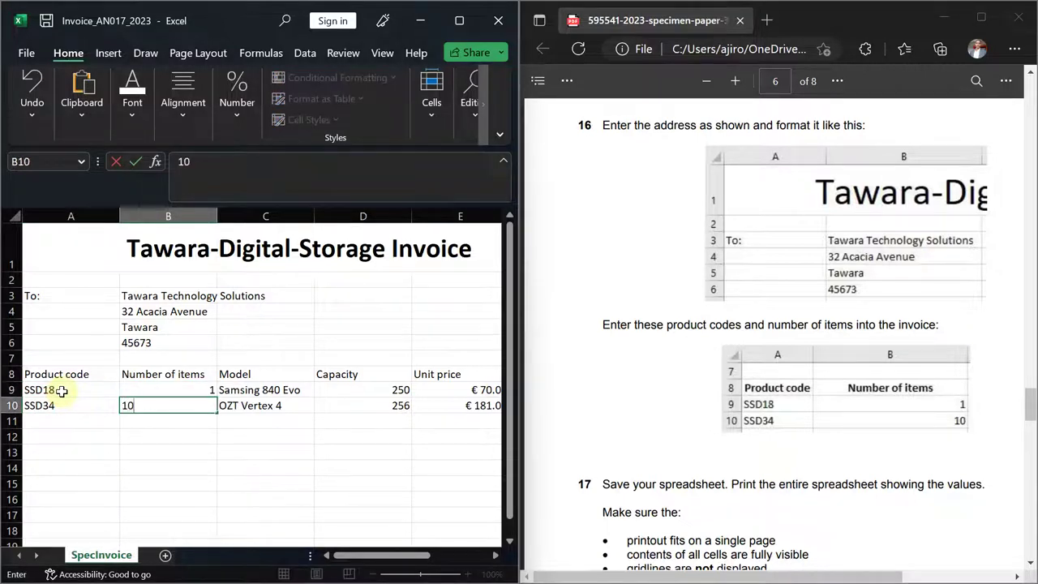
key(Return)
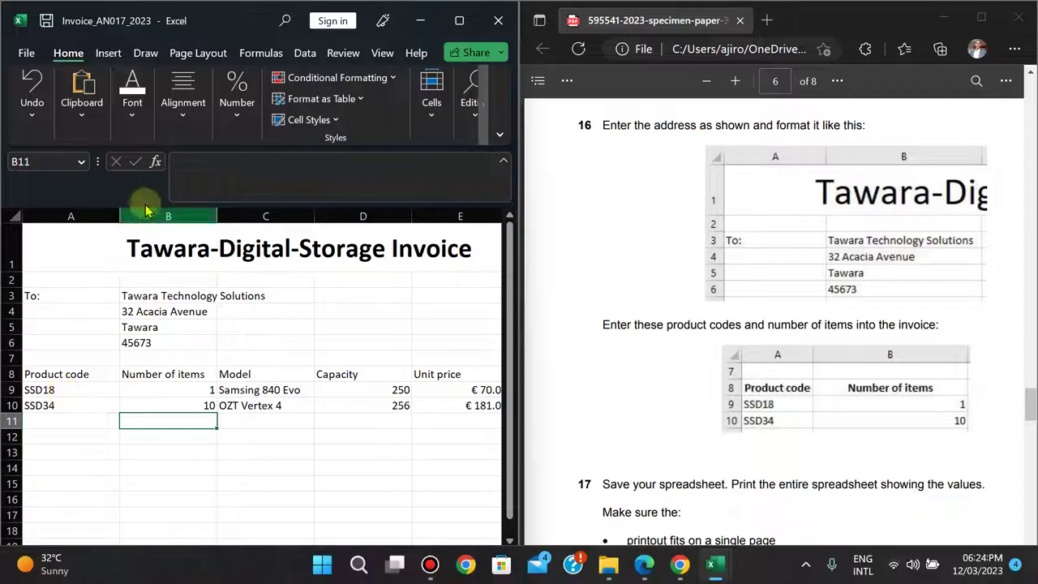
- Maximize the exam paper and adjust its zoom to read question 16
click(981, 16)
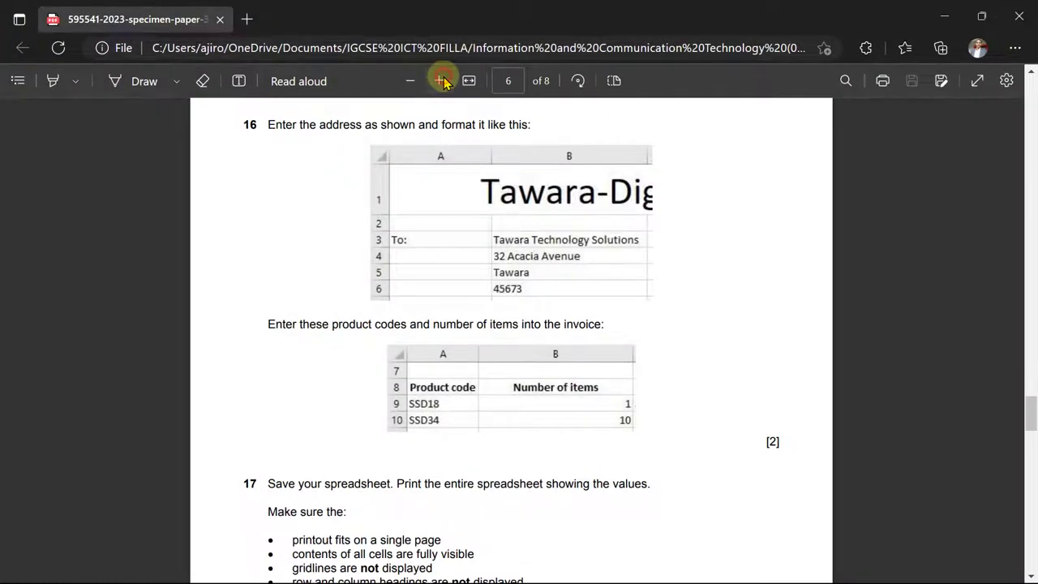
click(440, 80)
click(440, 81)
click(412, 80)
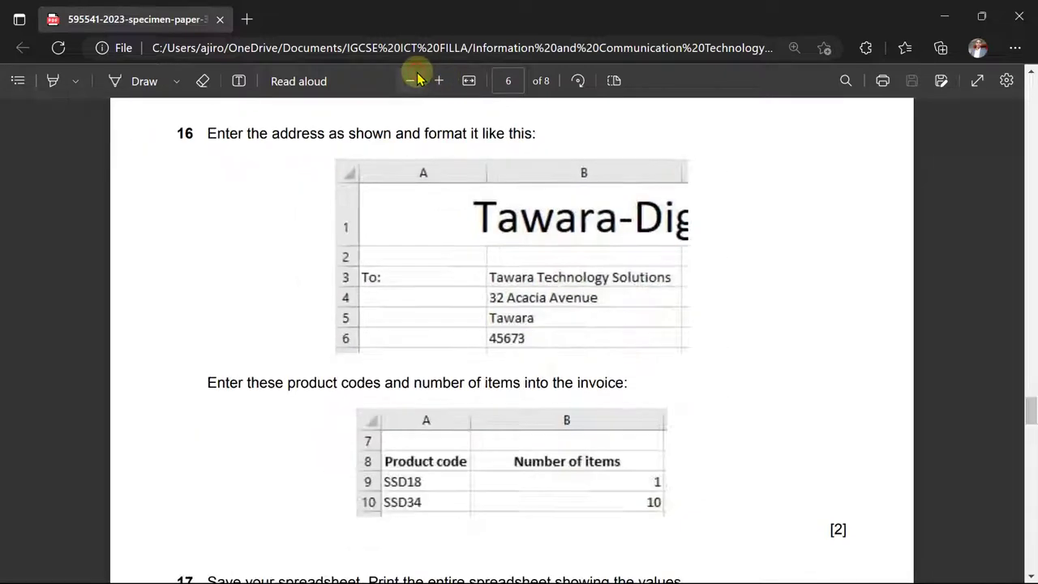
click(438, 80)
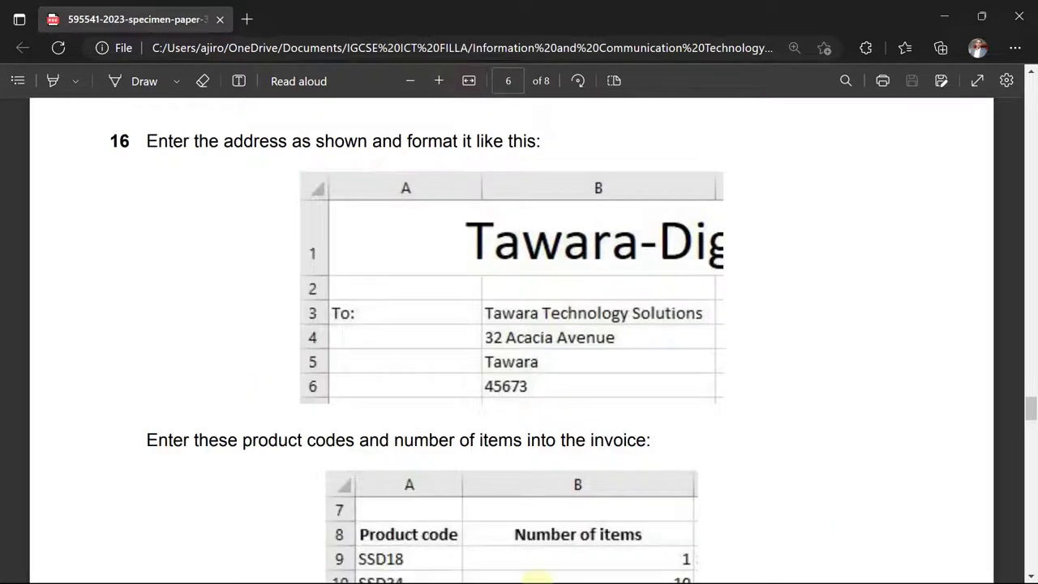
- Bring the Invoice workbook back and maximize it to fill the screen
mouse_move(714, 566)
click(641, 479)
click(454, 18)
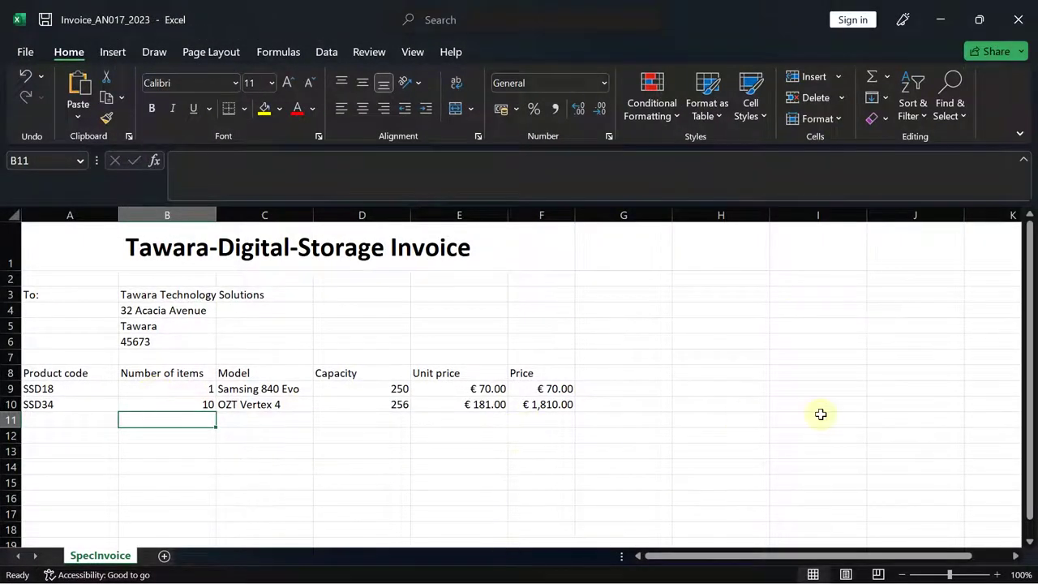
- Check question 17 in the exam paper, then save the invoice workbook from the File page
drag(1031, 308, 1030, 365)
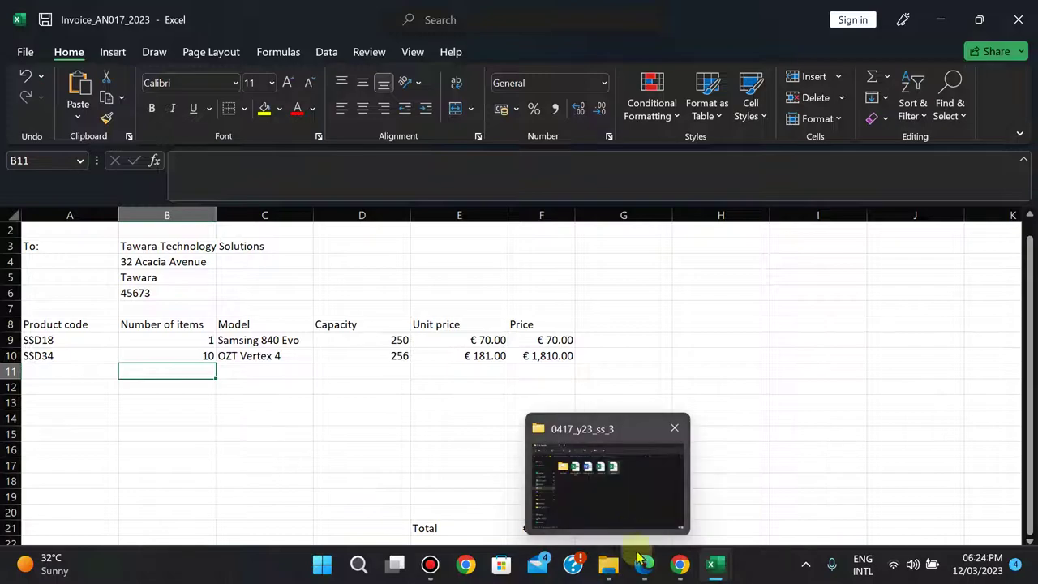
click(643, 567)
key(Down)
key(Down)
key(Down)
key(Down)
key(Down)
key(Down)
key(Down)
key(Down)
key(Down)
key(Down)
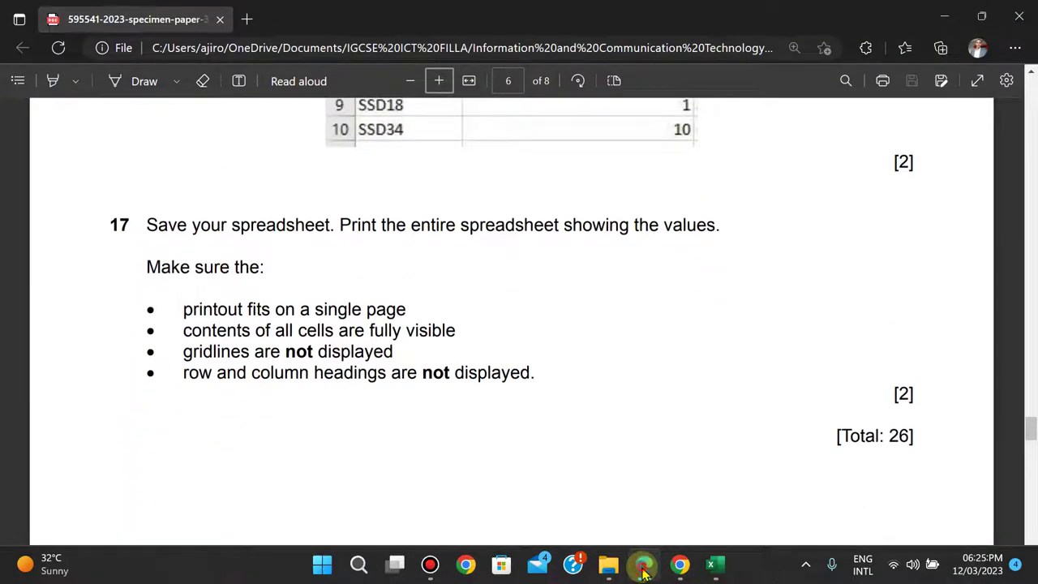
click(643, 572)
click(18, 47)
click(46, 243)
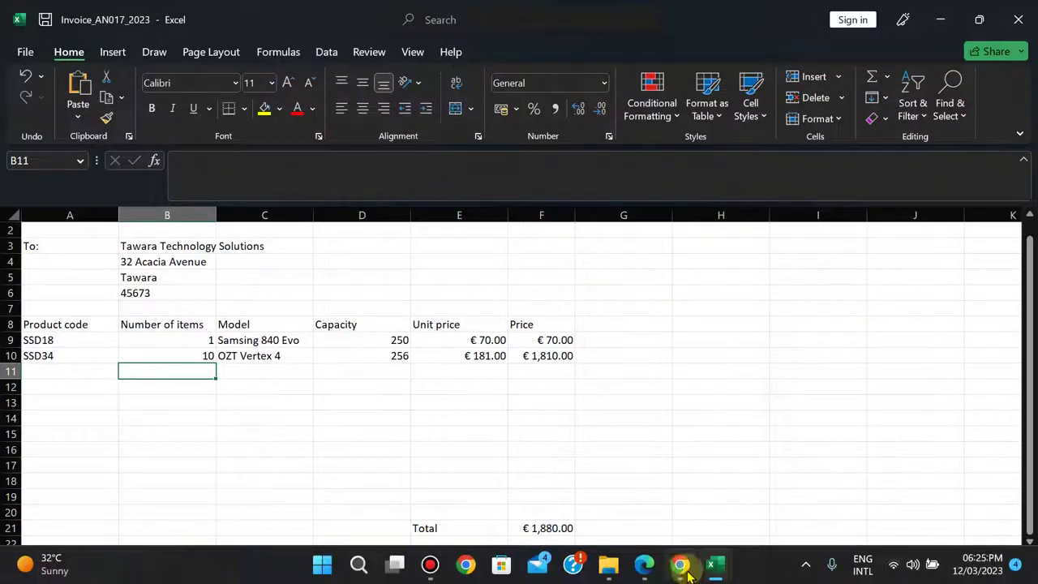
- Recheck the exam paper, return to cell B10 and open the File backstage view
click(641, 572)
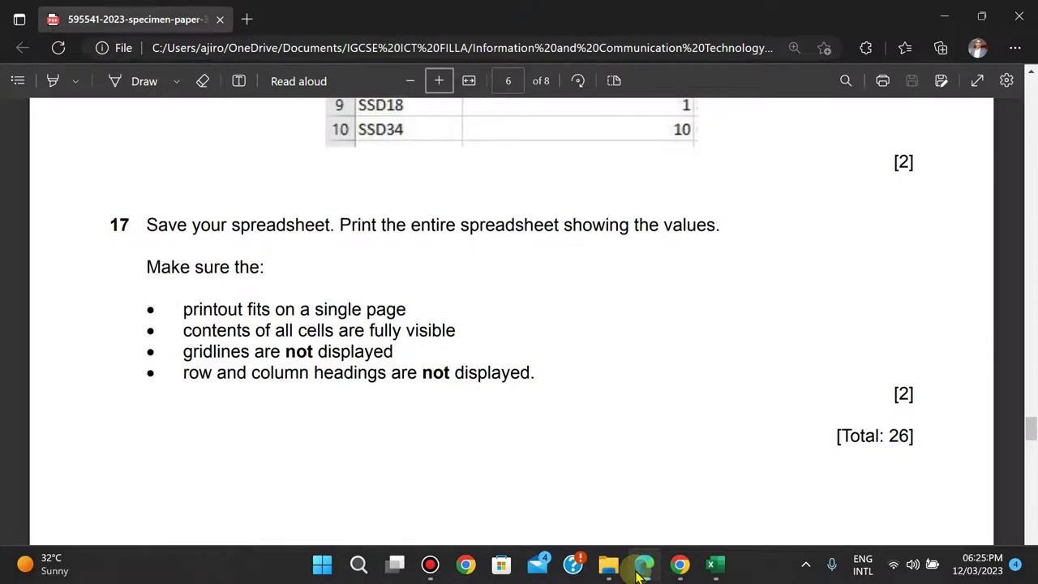
click(641, 572)
key(Up)
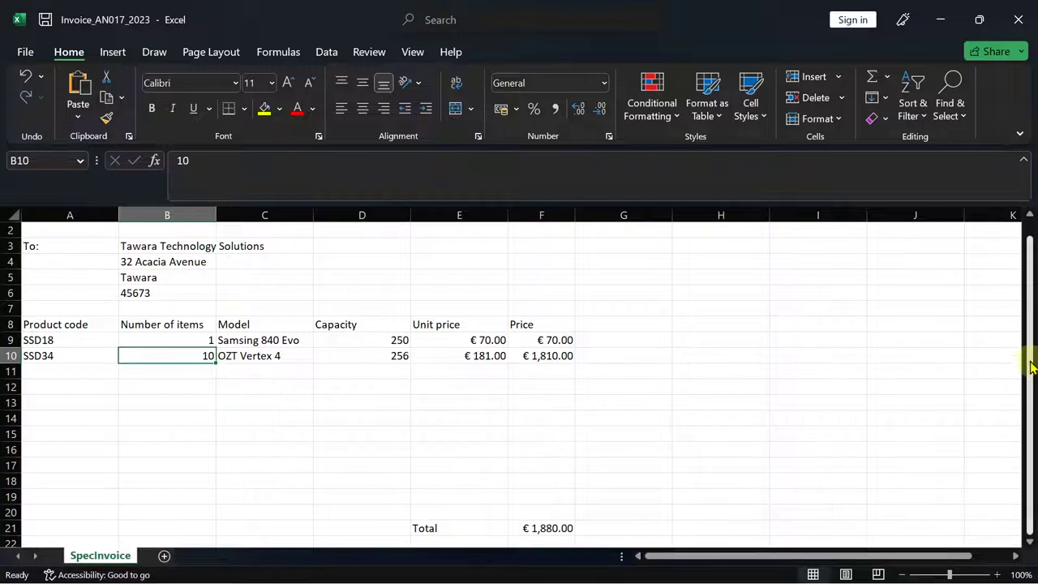
scroll(1026, 325, up, 1)
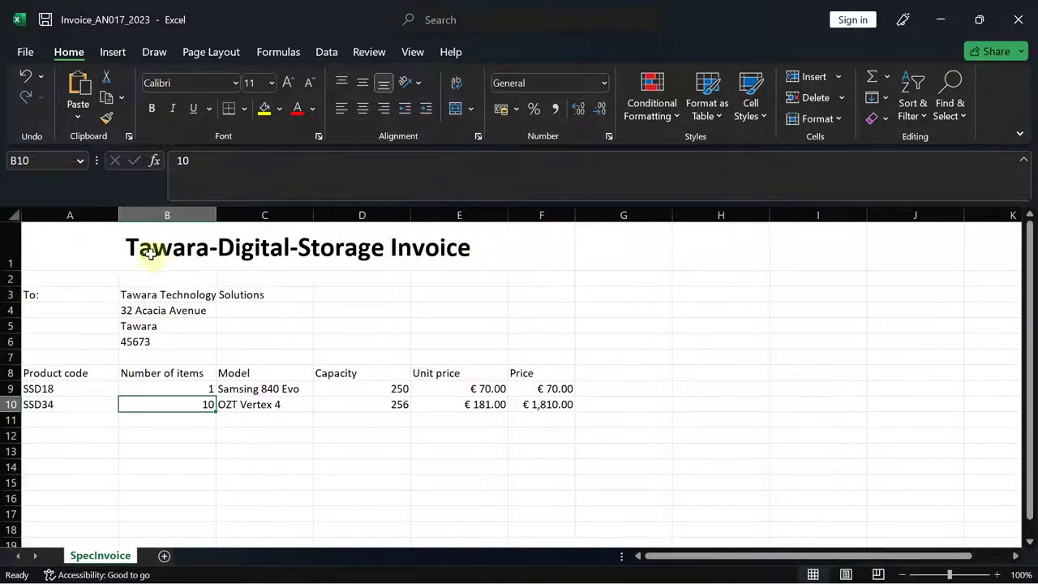
click(25, 52)
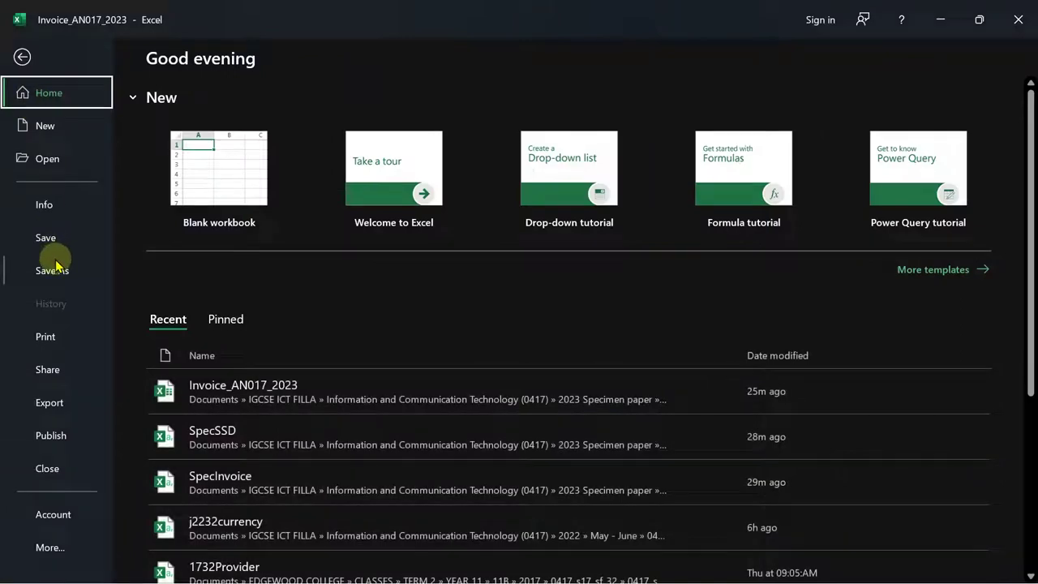
- Show the invoice's print preview, compare it with the exam paper, and open Page Setup
click(42, 339)
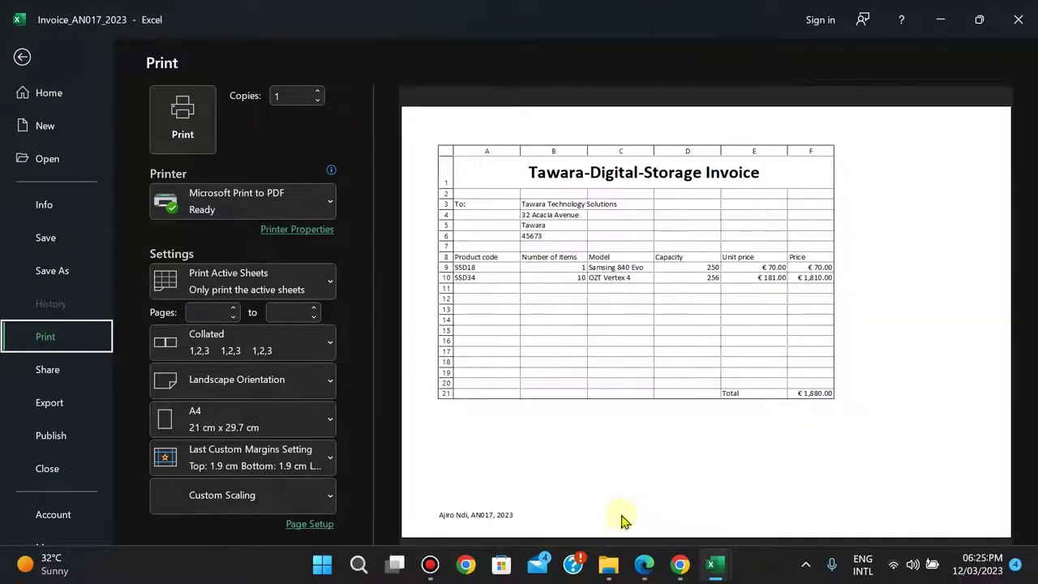
click(641, 566)
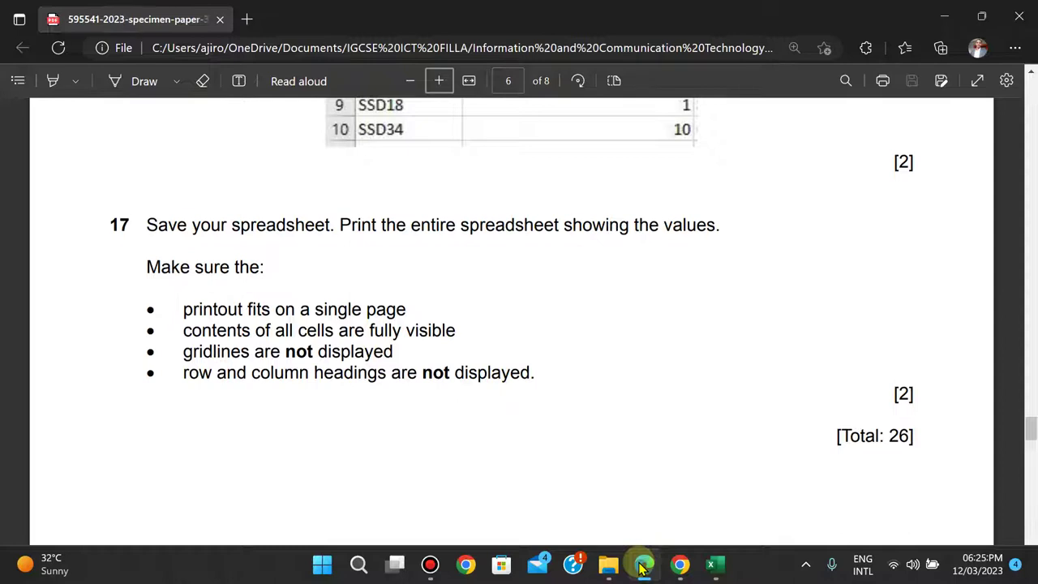
click(641, 565)
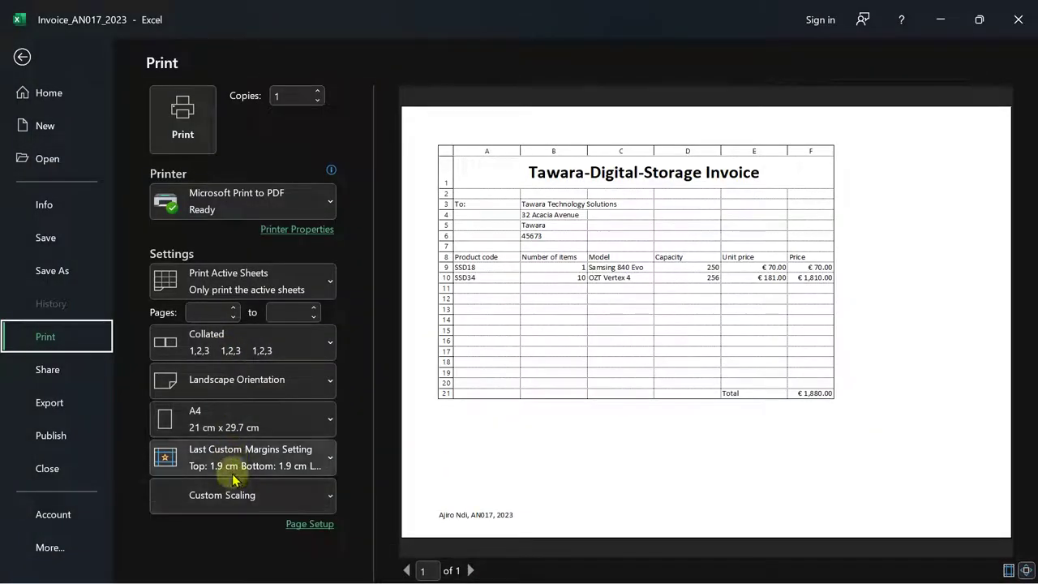
click(231, 494)
click(309, 523)
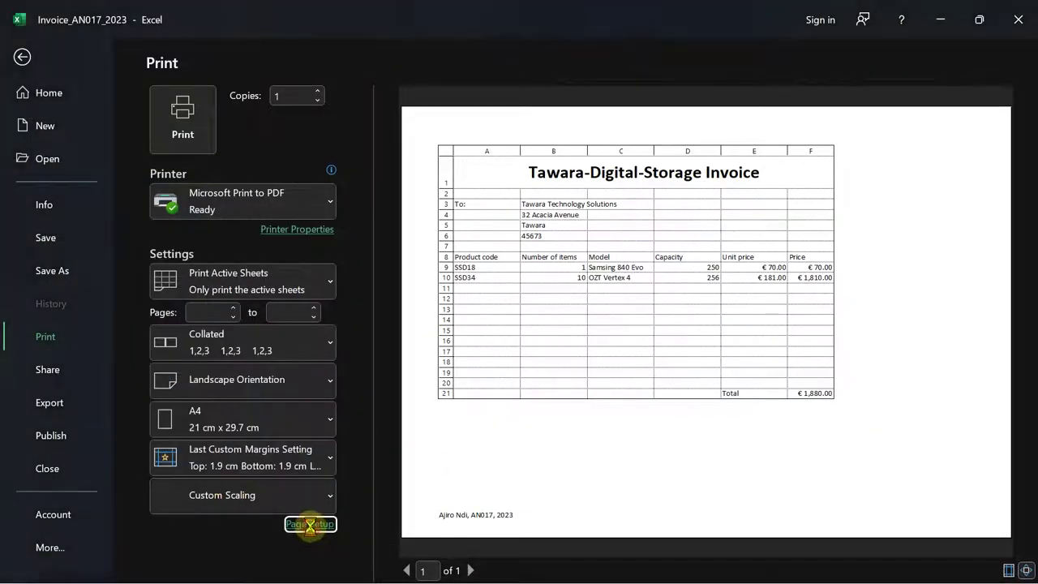
- Untick Gridlines and Row and column headings on the Sheet tab and apply the changes
click(593, 167)
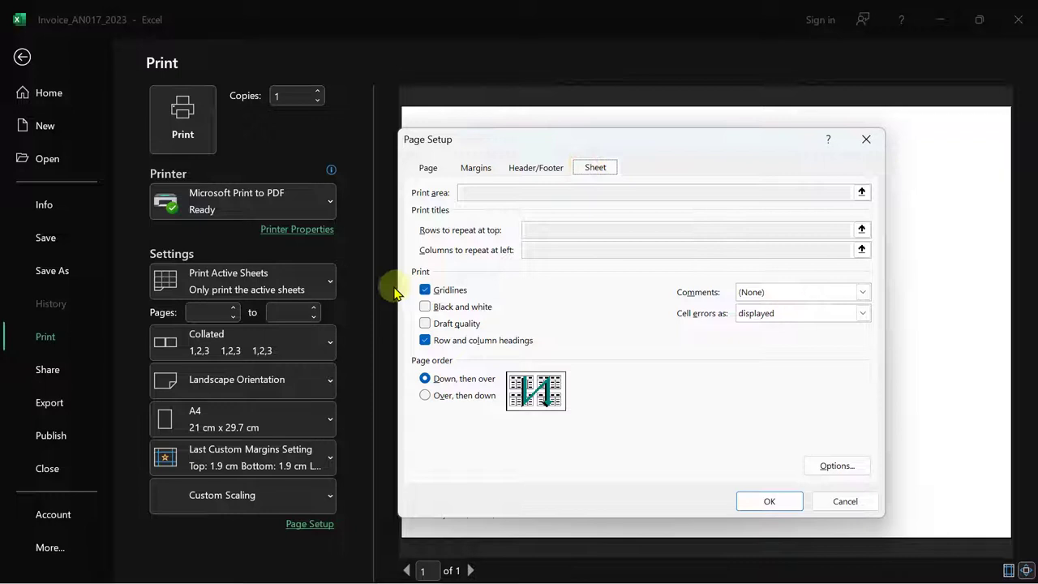
click(425, 291)
click(425, 340)
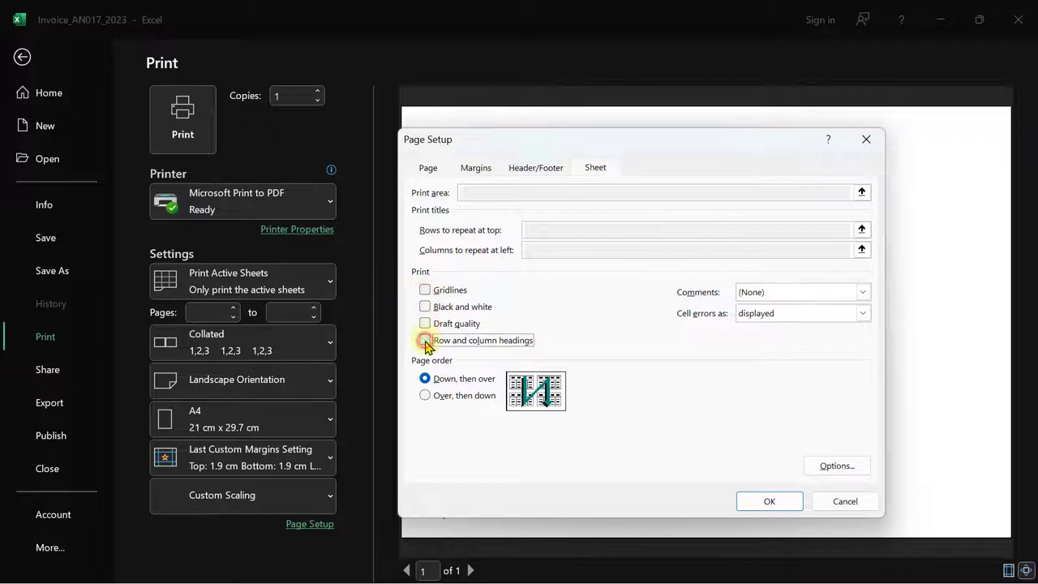
click(770, 500)
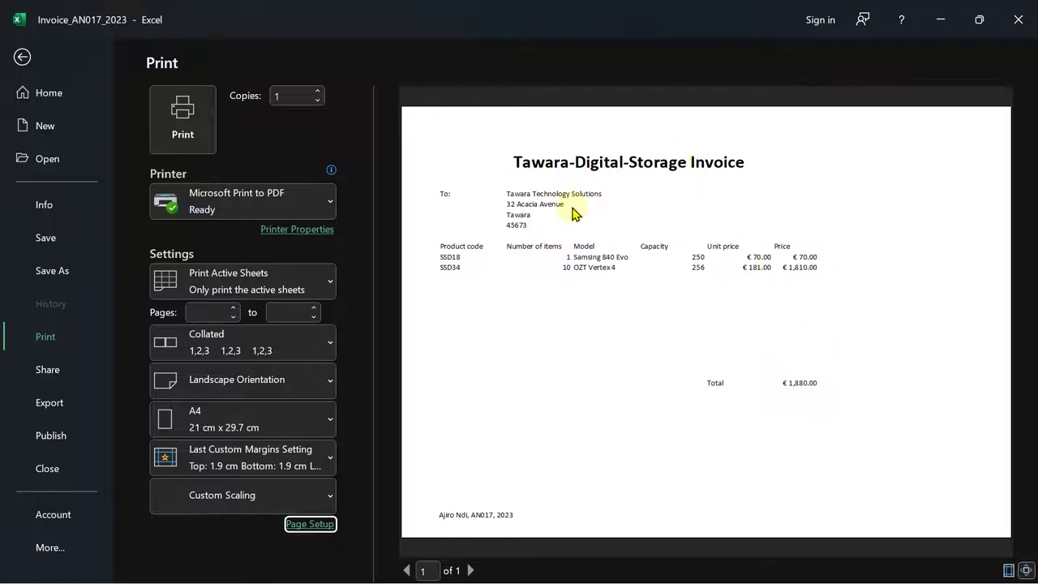
- Scroll the exam paper PDF to question 17's single-page values printout requirements
click(640, 565)
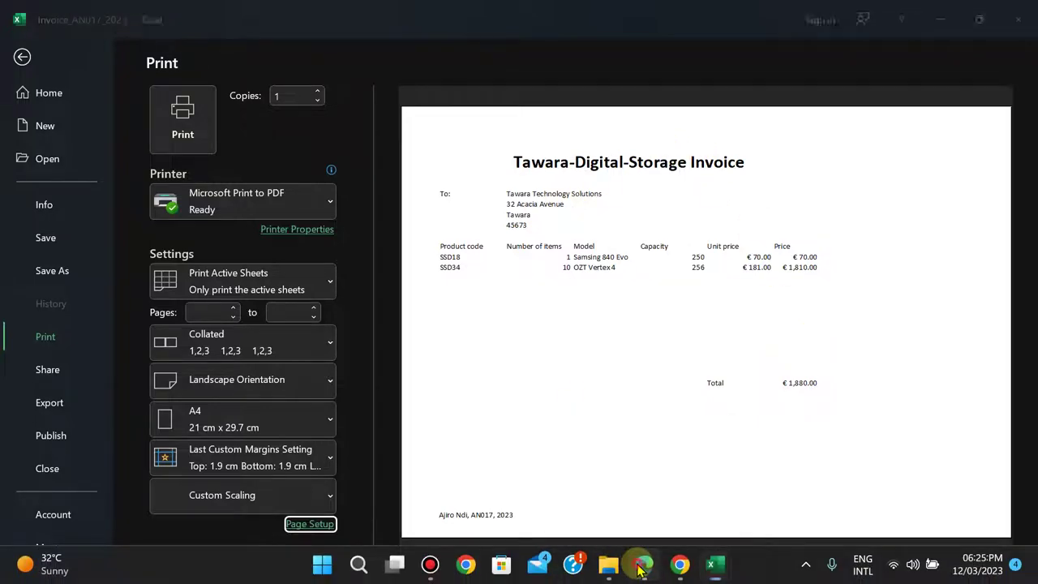
scroll(641, 570, up, 3)
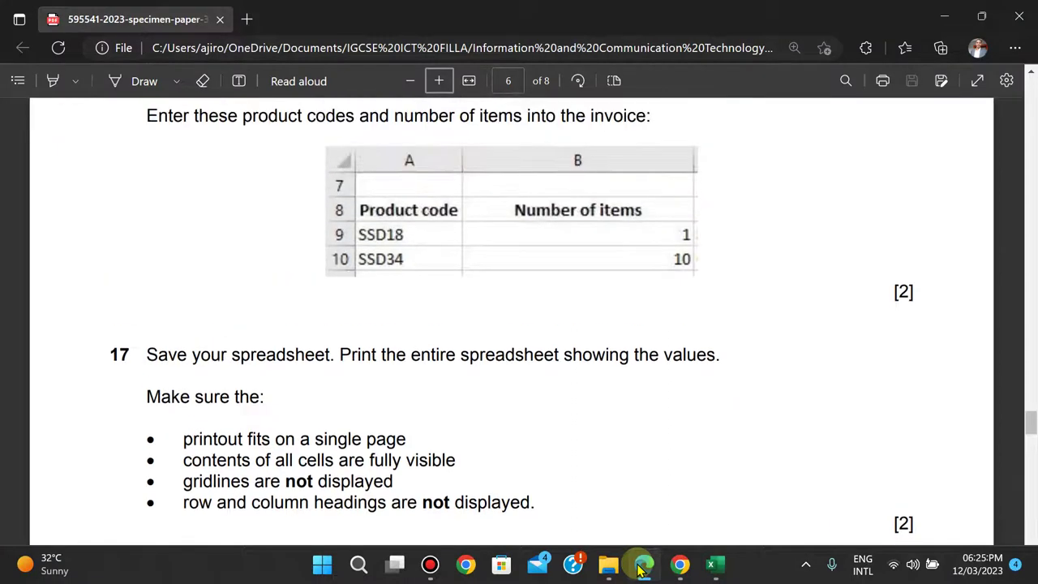
scroll(641, 570, down, 1)
scroll(640, 570, down, 1)
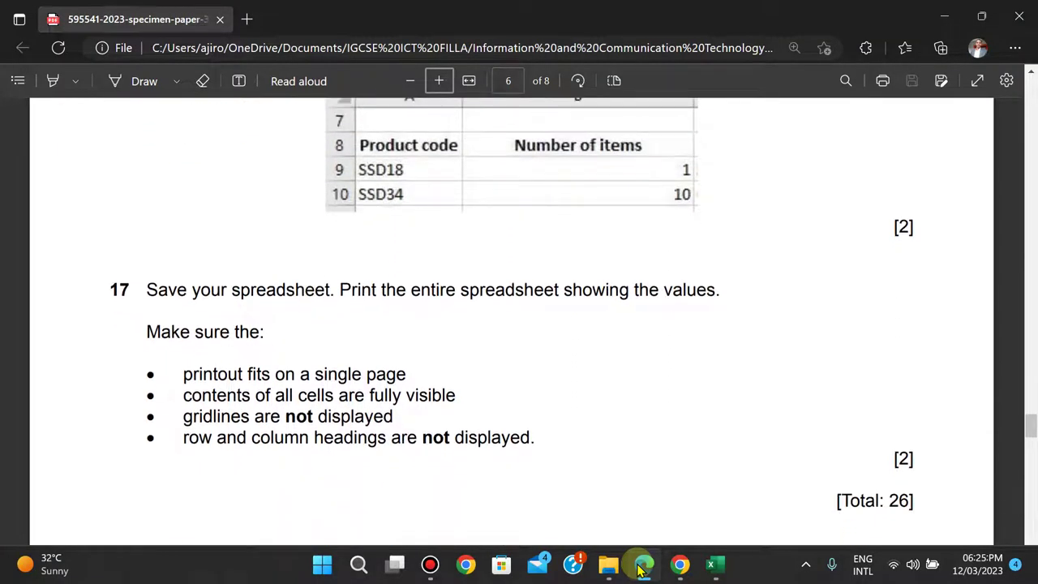
scroll(641, 570, up, 3)
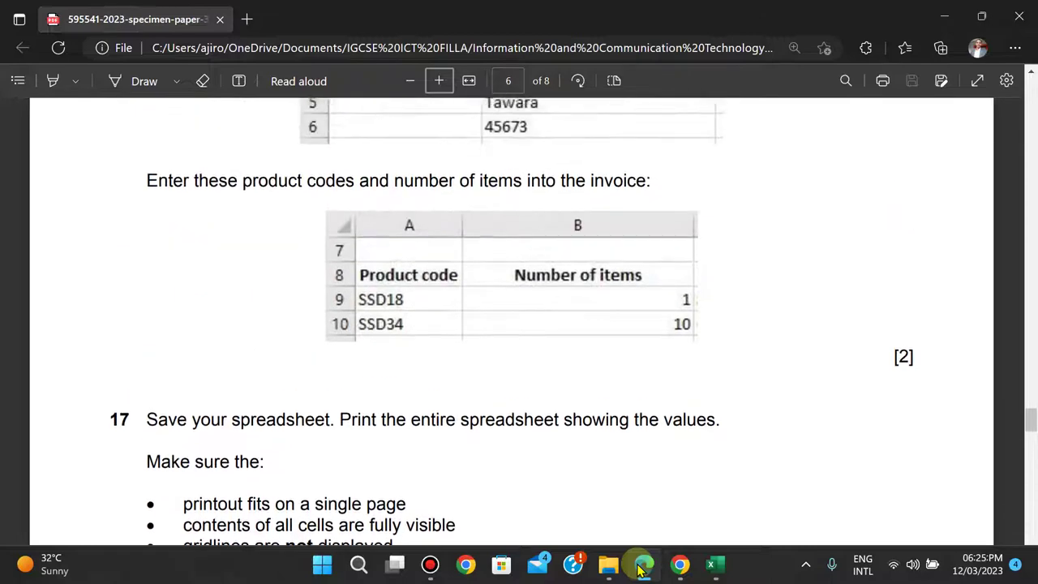
scroll(641, 570, up, 9)
scroll(640, 570, down, 3)
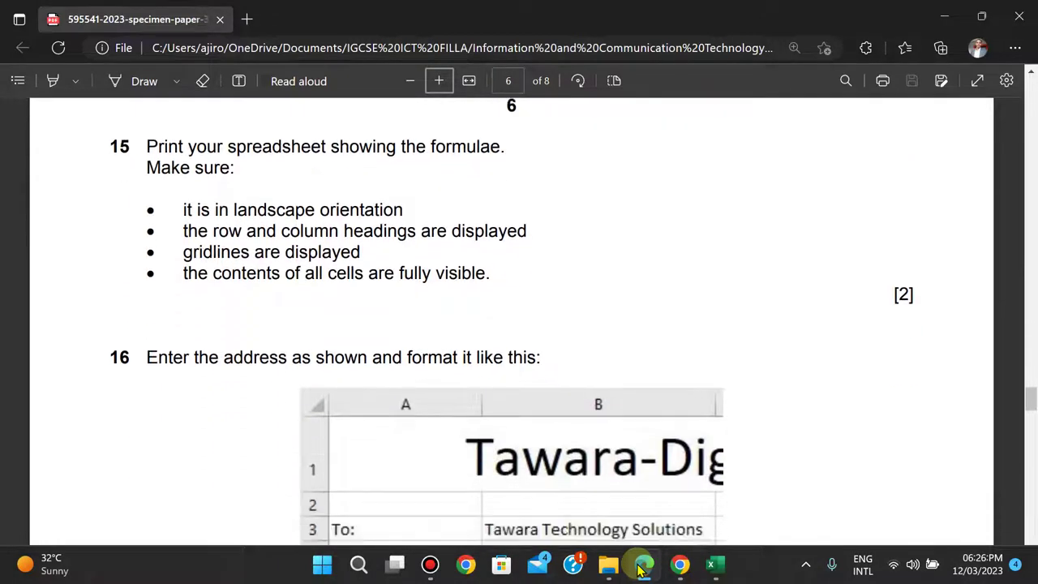
scroll(640, 570, down, 5)
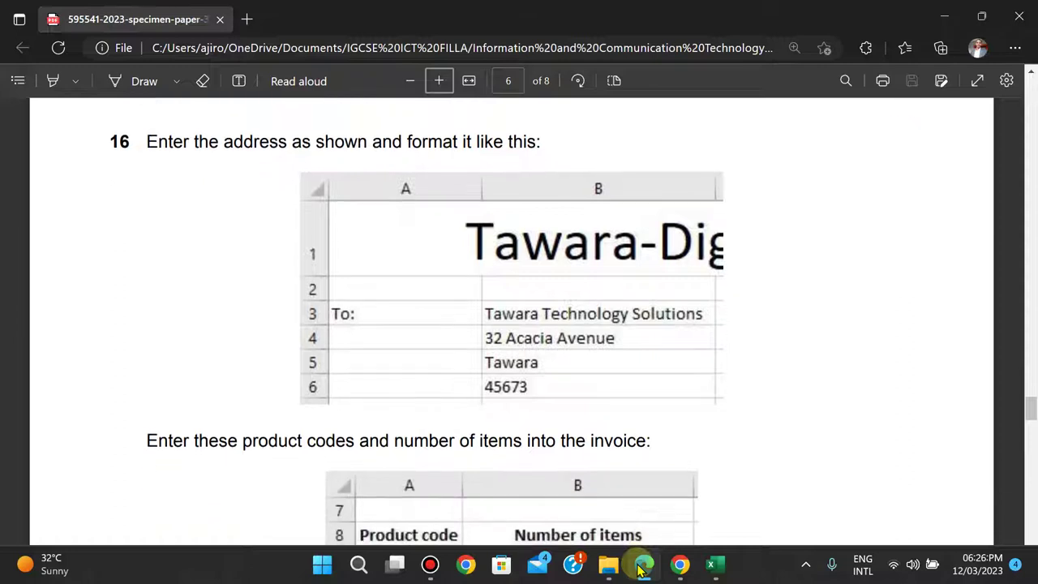
scroll(641, 570, down, 8)
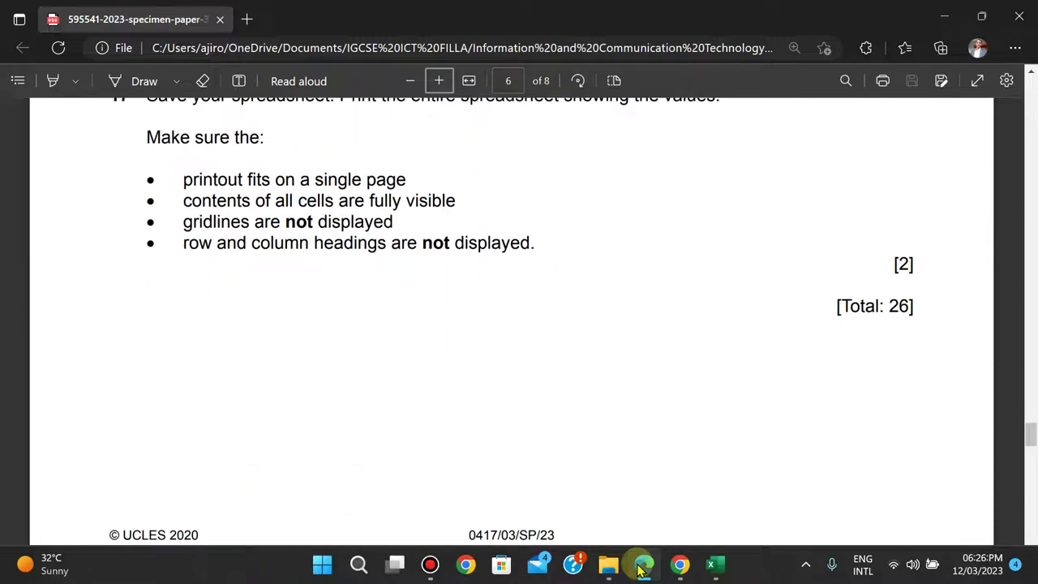
scroll(598, 354, up, 1)
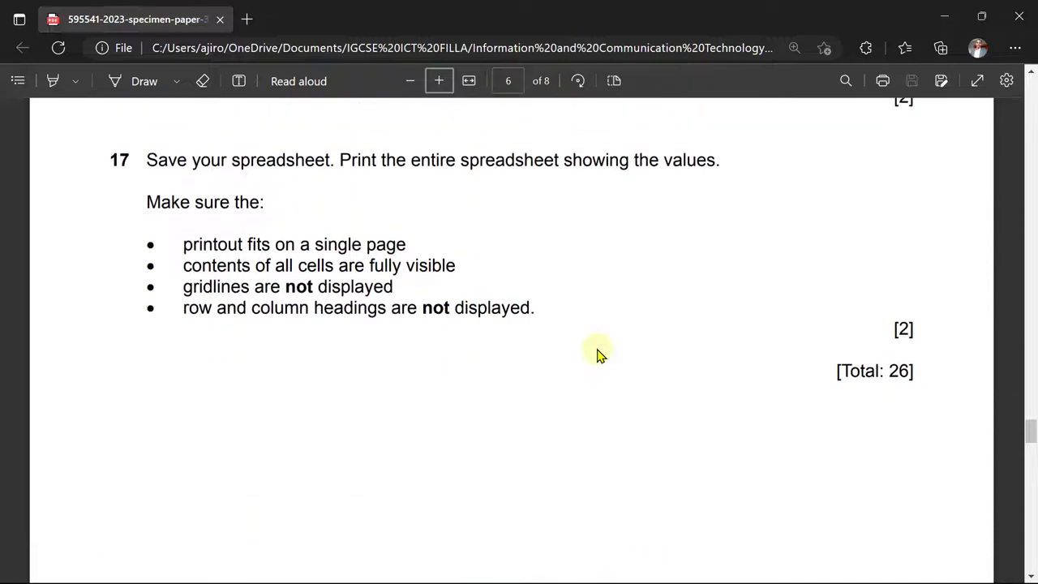
scroll(597, 354, up, 3)
scroll(598, 354, down, 1)
scroll(598, 354, down, 9)
scroll(598, 354, up, 7)
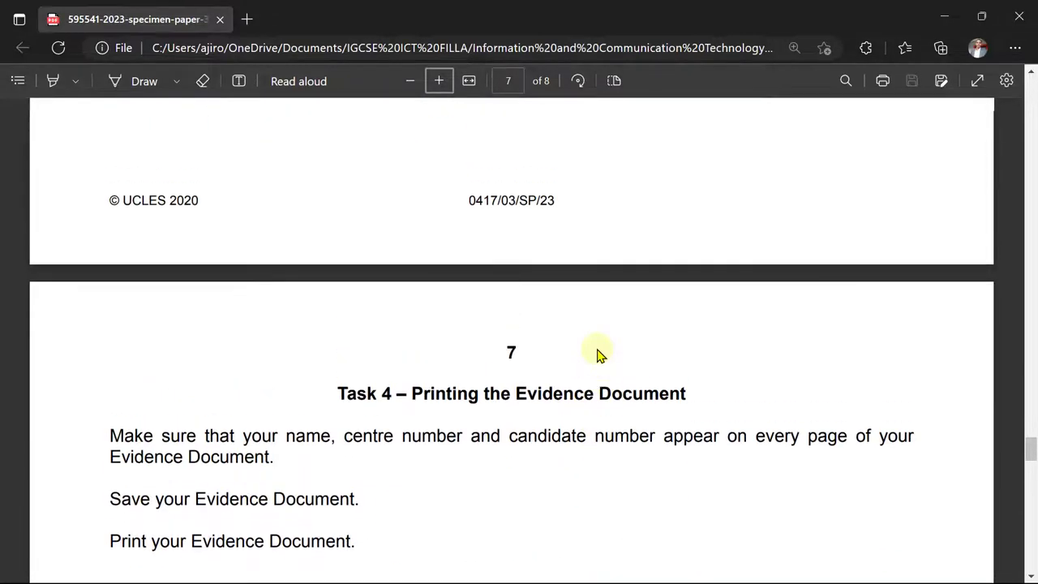
scroll(598, 354, up, 4)
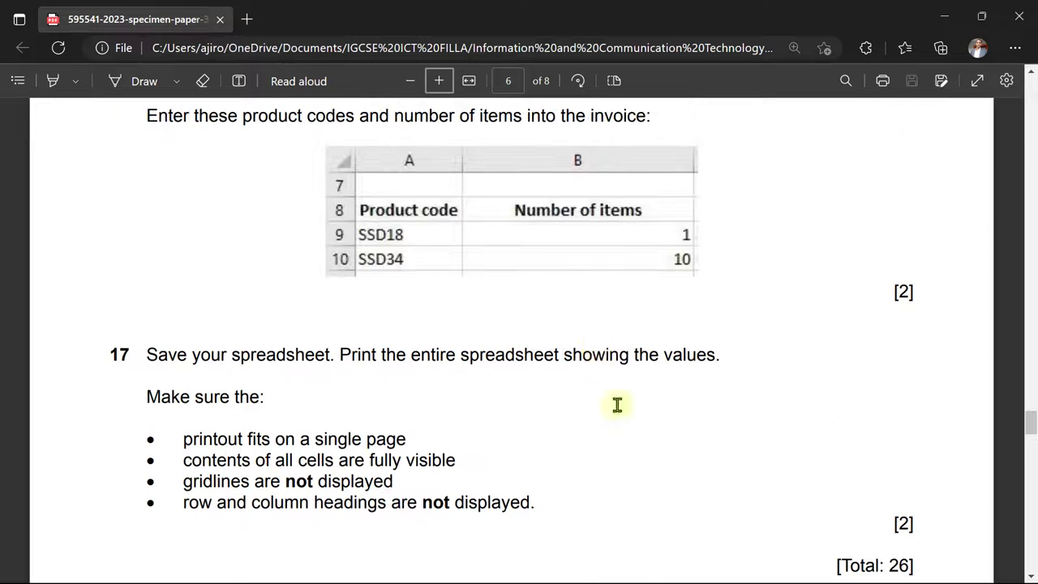
- Keep the invoice in Landscape orientation and send it to print as PDF
mouse_move(711, 561)
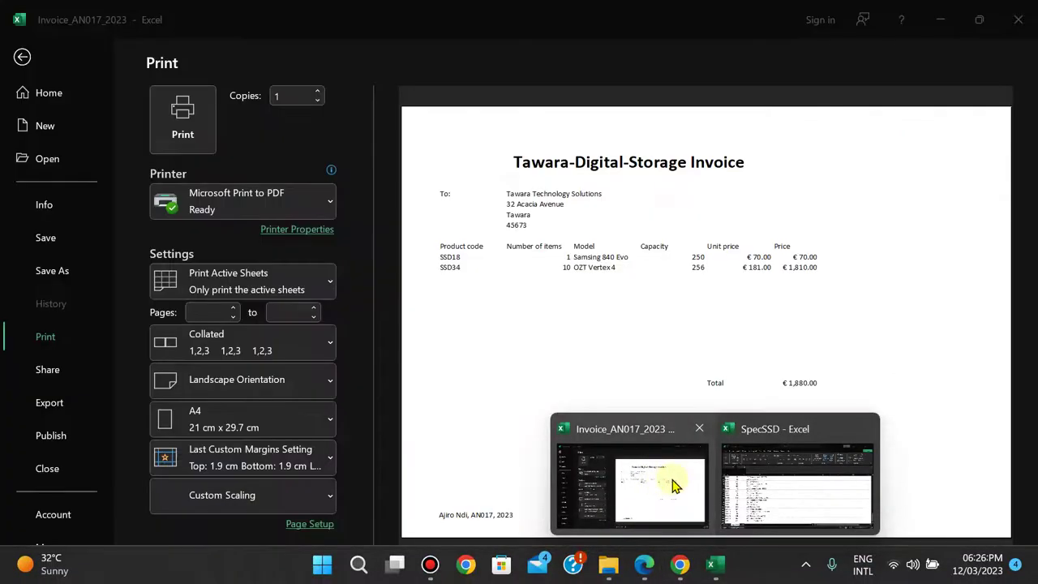
click(671, 480)
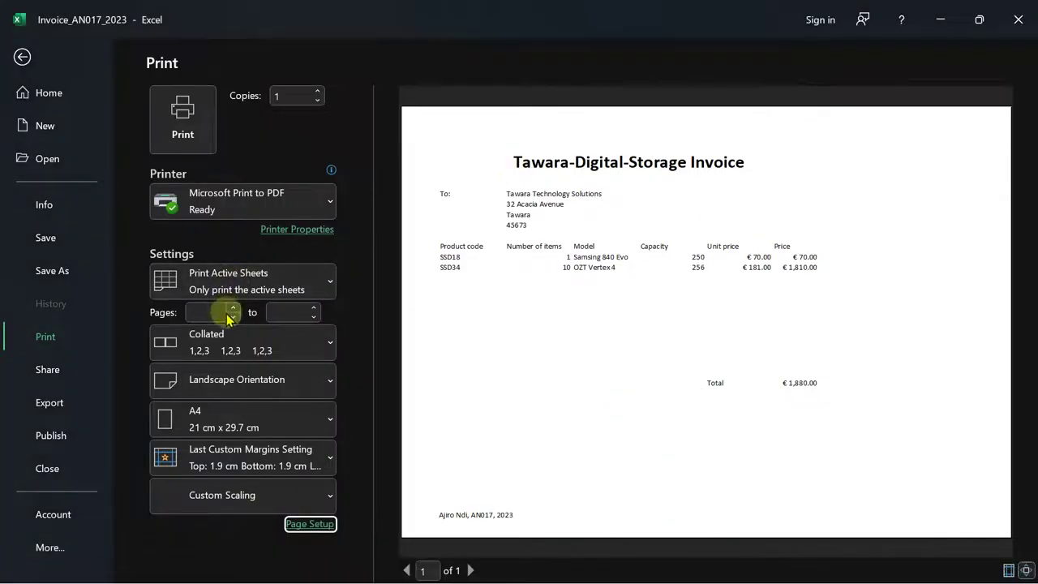
click(225, 380)
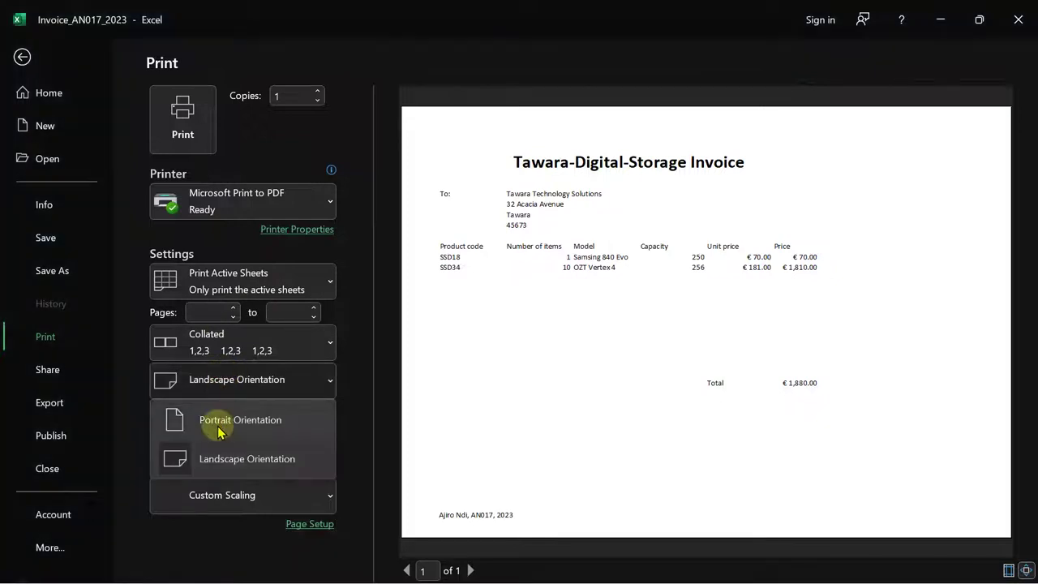
click(213, 419)
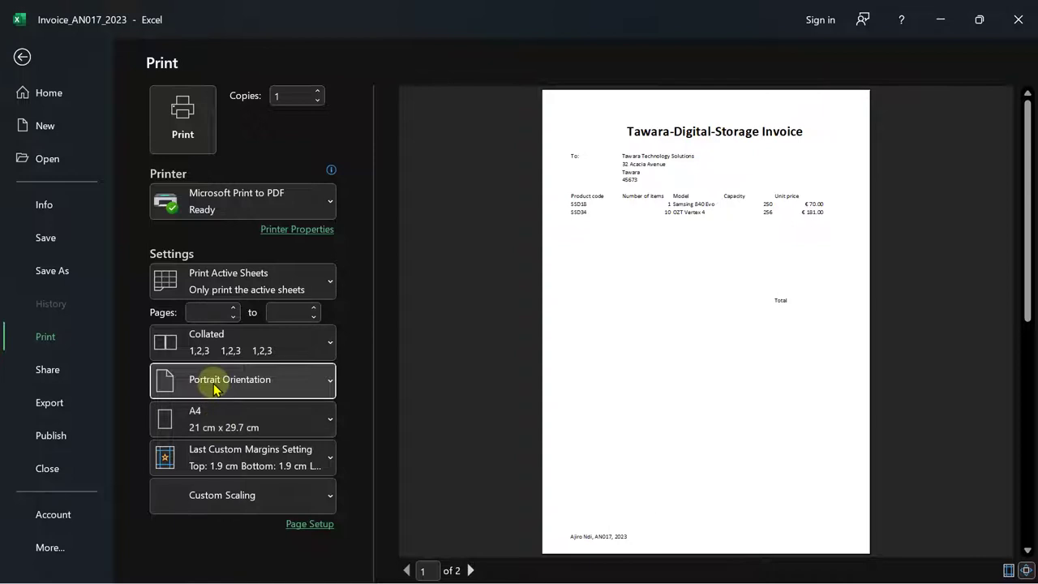
click(215, 388)
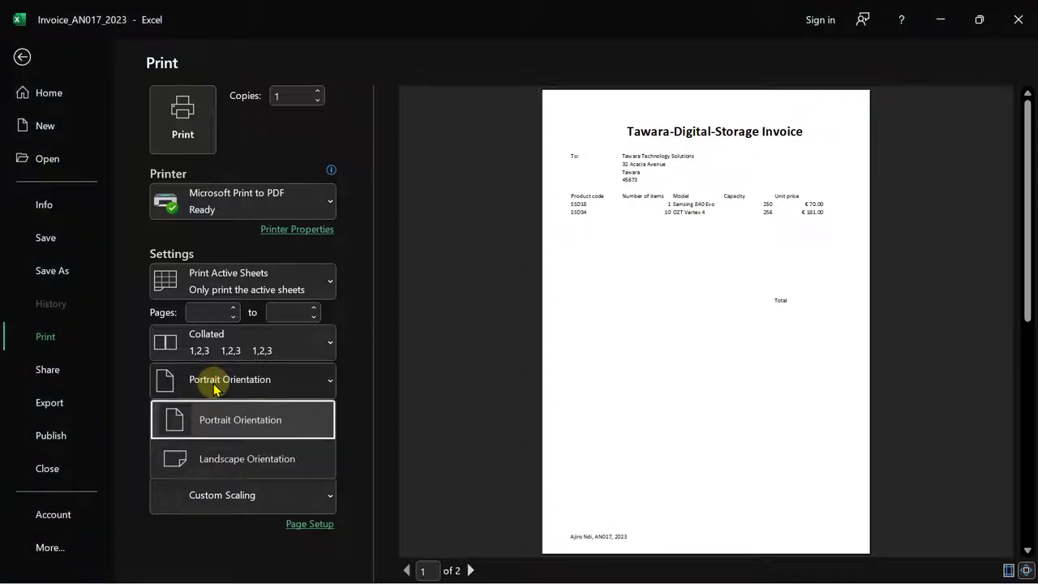
click(218, 458)
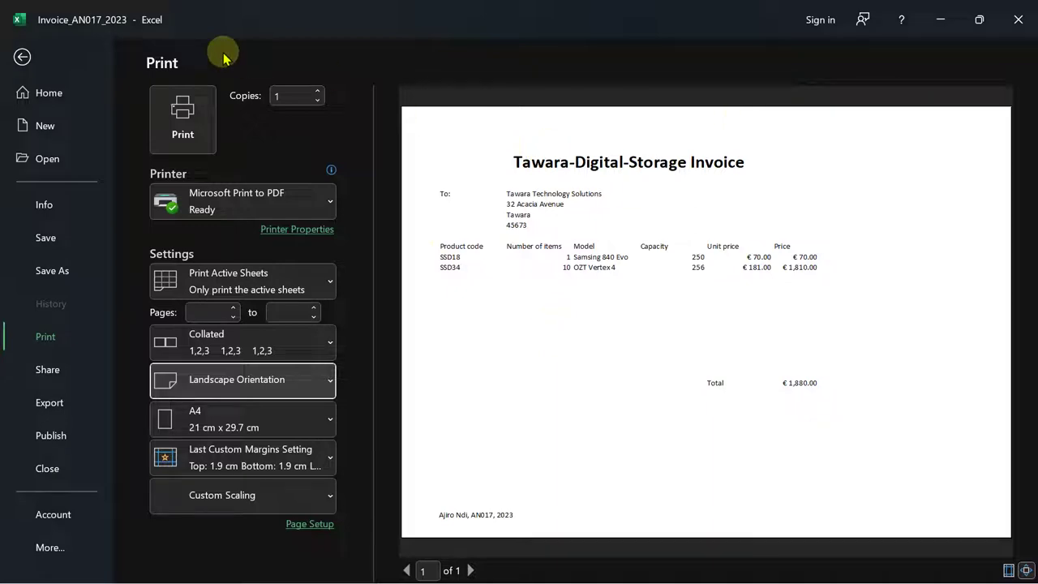
click(172, 116)
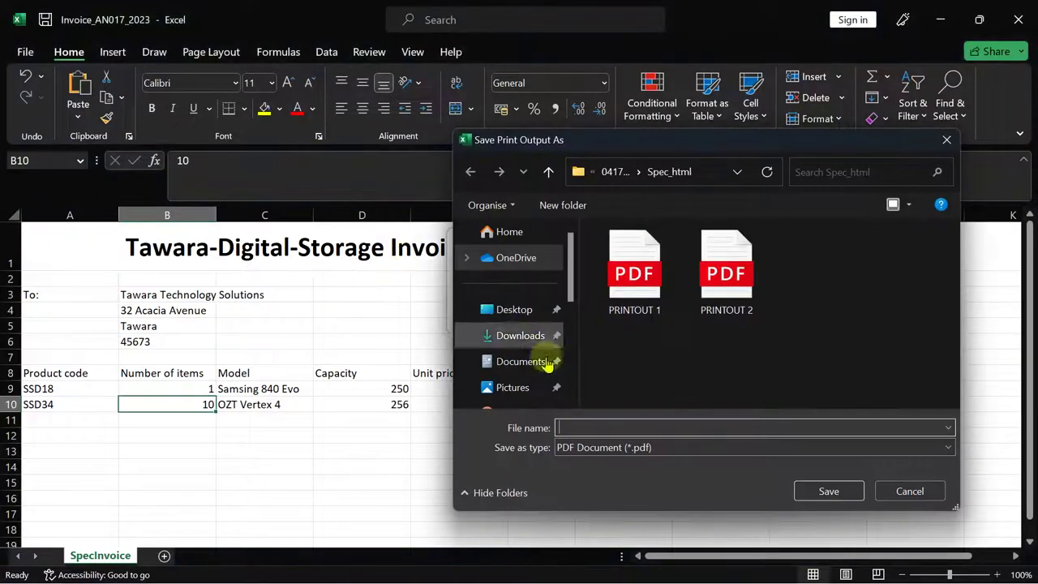
- Name the PDF output 'PRINTOUT 3' and save it
text(PRINT)
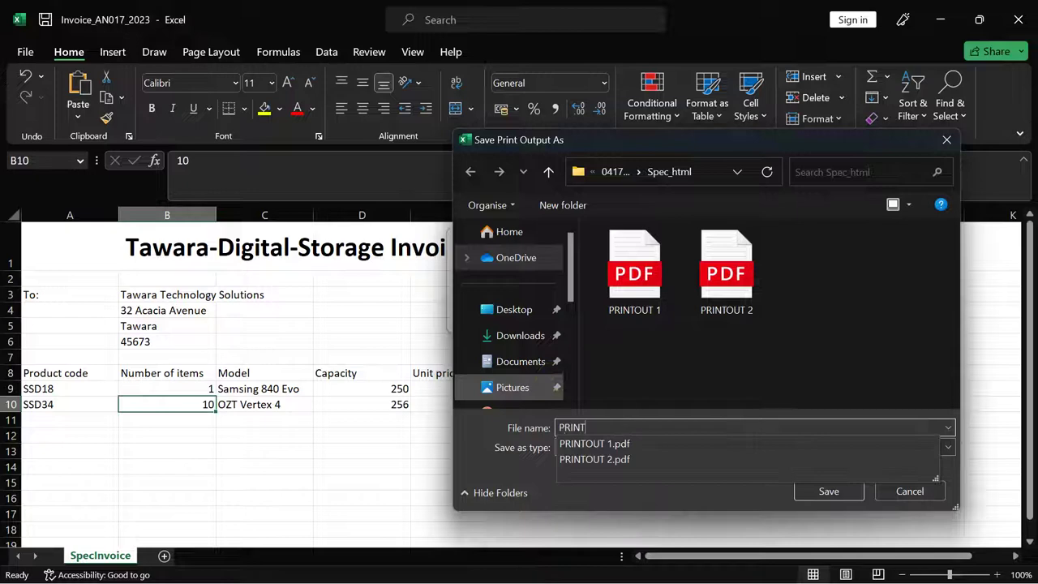
text(OUT 3)
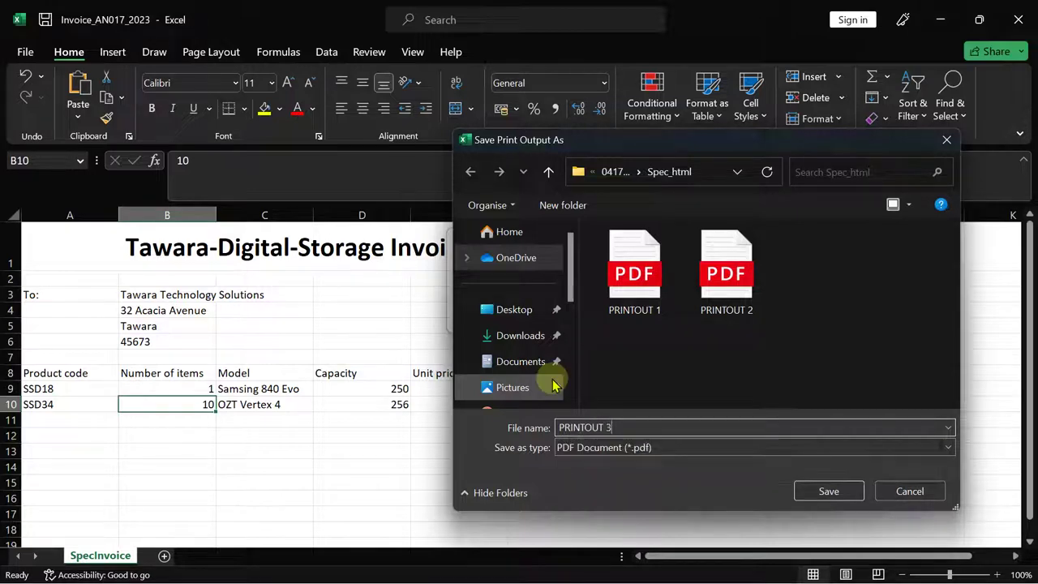
click(835, 491)
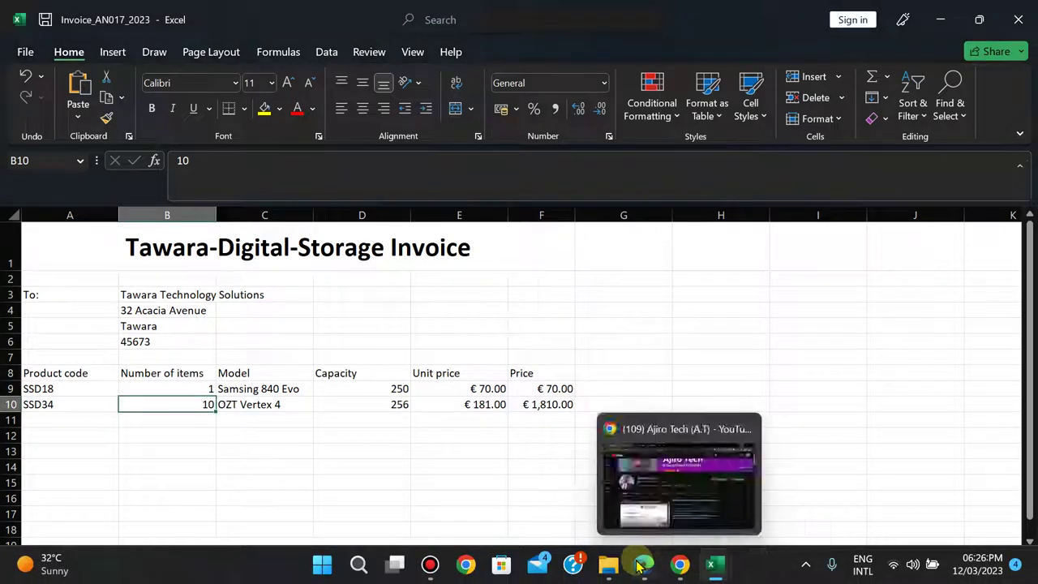
- Scroll back through exam tasks 10–17, ending on tasks 13 to 15
click(644, 564)
scroll(653, 572, down, 3)
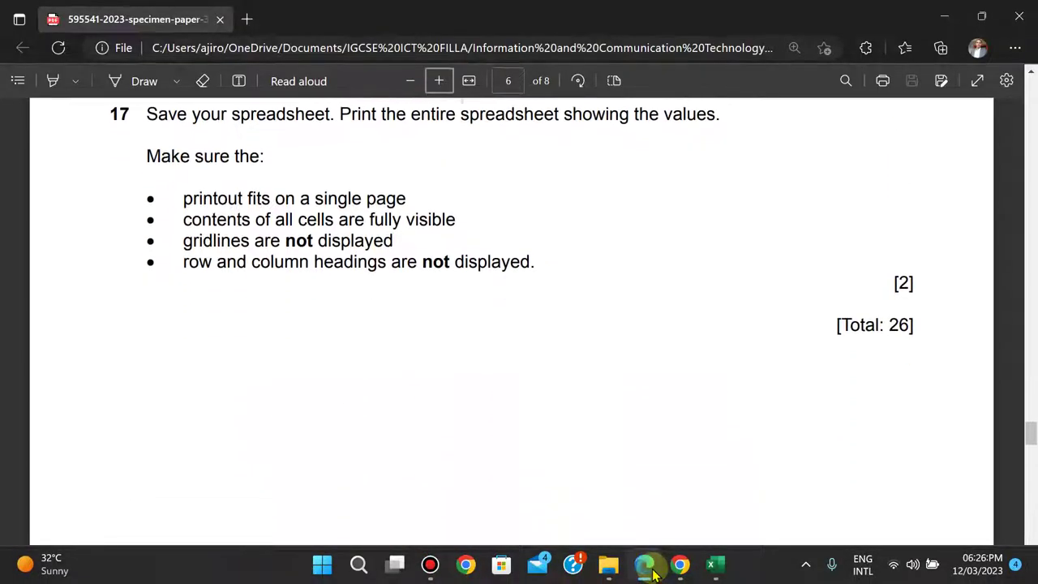
scroll(653, 572, up, 1)
scroll(653, 571, down, 2)
scroll(653, 572, down, 5)
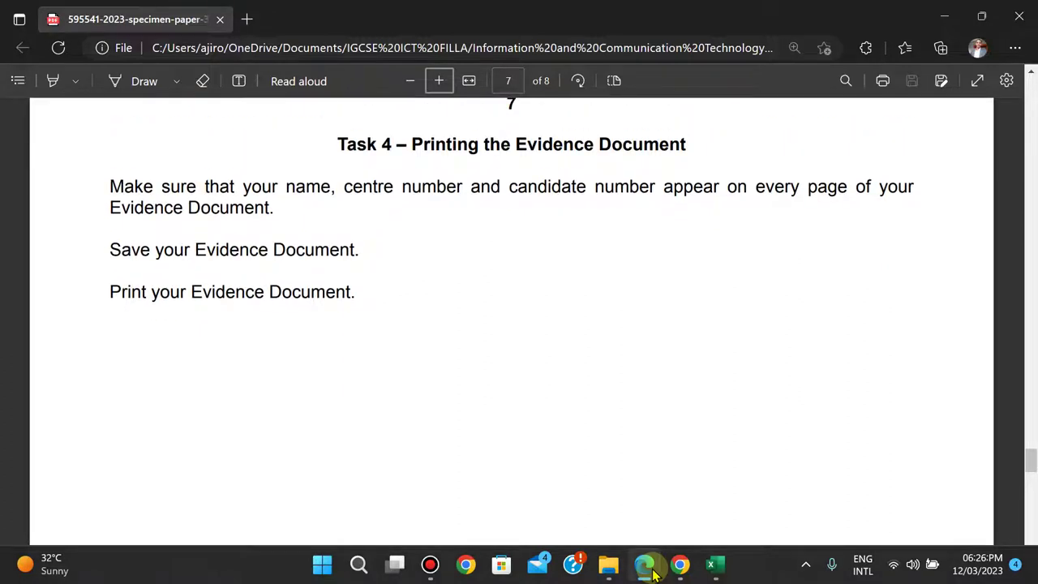
scroll(653, 572, up, 1)
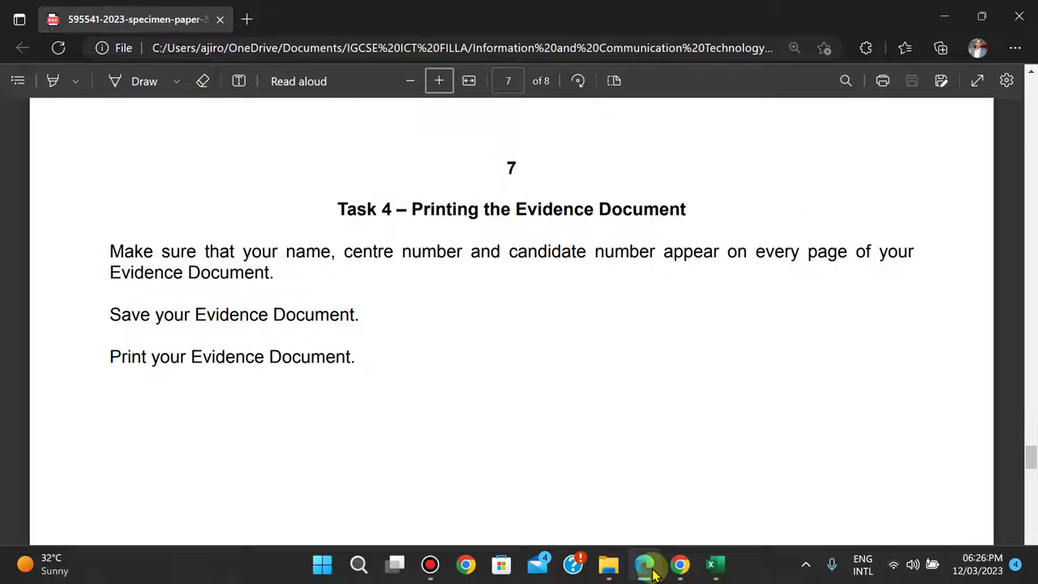
key(Up)
key(Up)
key(Up)
key(Up)
key(Up)
key(Up)
key(Up)
key(Up)
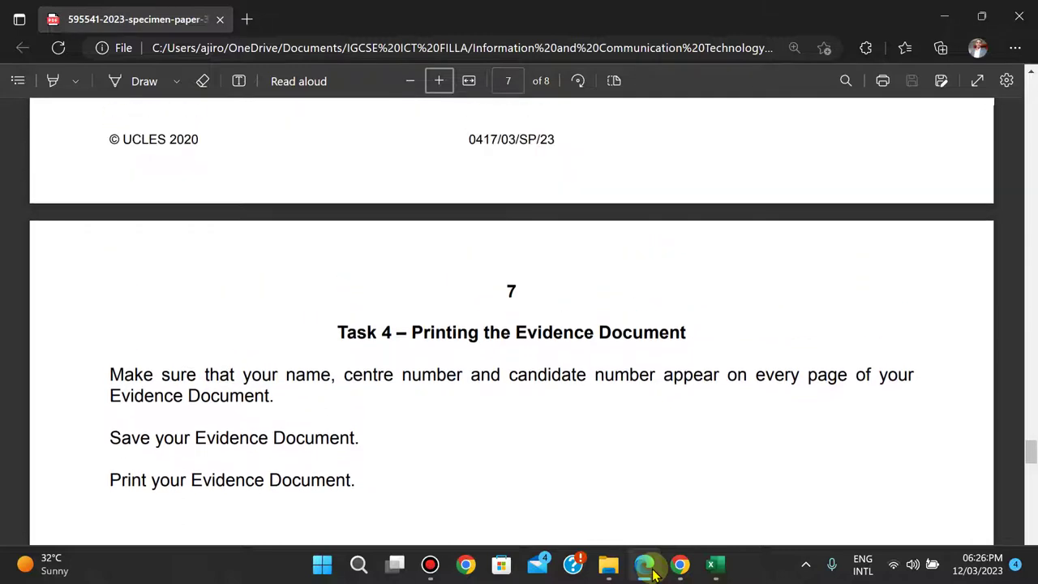
key(Up)
key(Up)
key(Up)
key(Up)
key(Up)
key(Up)
key(Up)
key(Up)
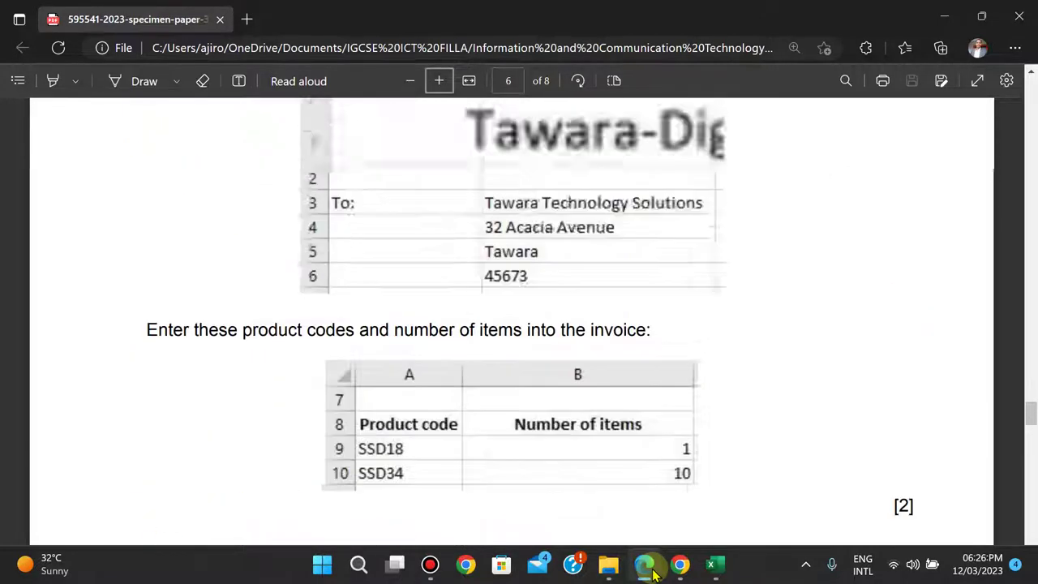
key(Up)
key(Up)
key(Up)
key(Up)
key(Up)
key(Up)
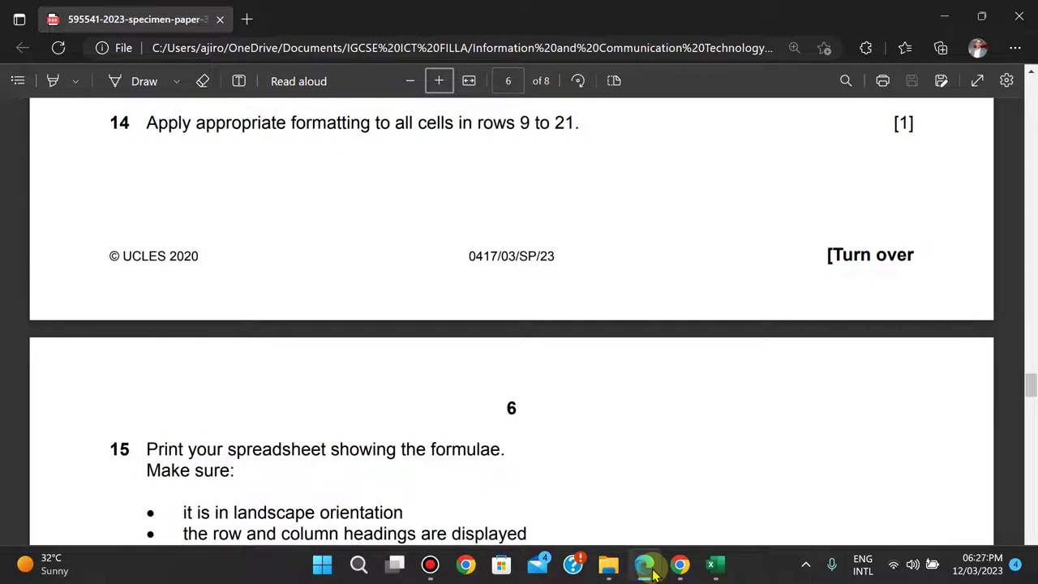
key(Up)
key(Up)
key(Up)
key(Up)
key(Up)
key(Up)
key(Up)
key(Up)
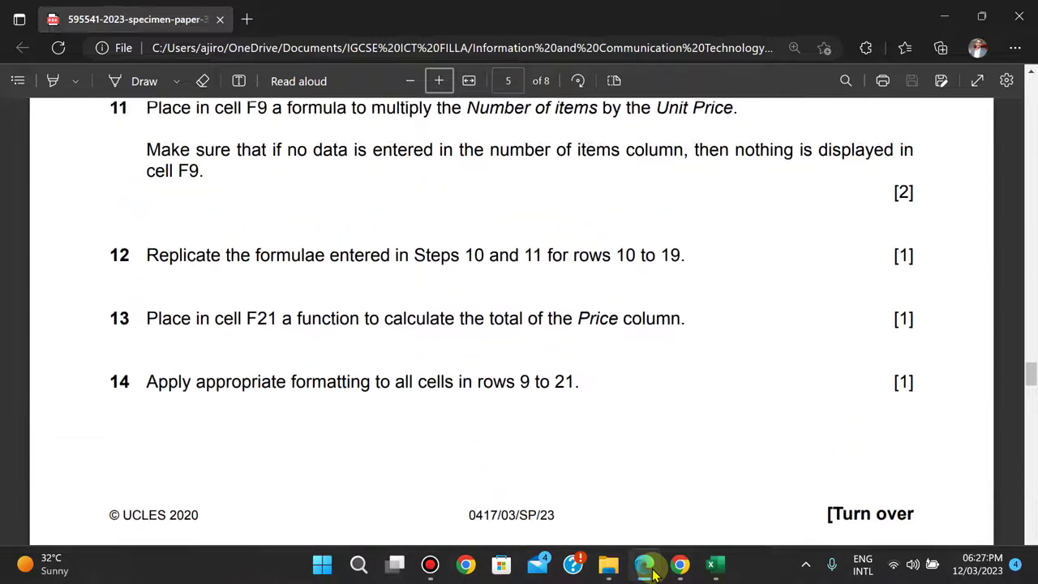
key(Up)
key(Up)
key(Up)
key(Up)
key(Up)
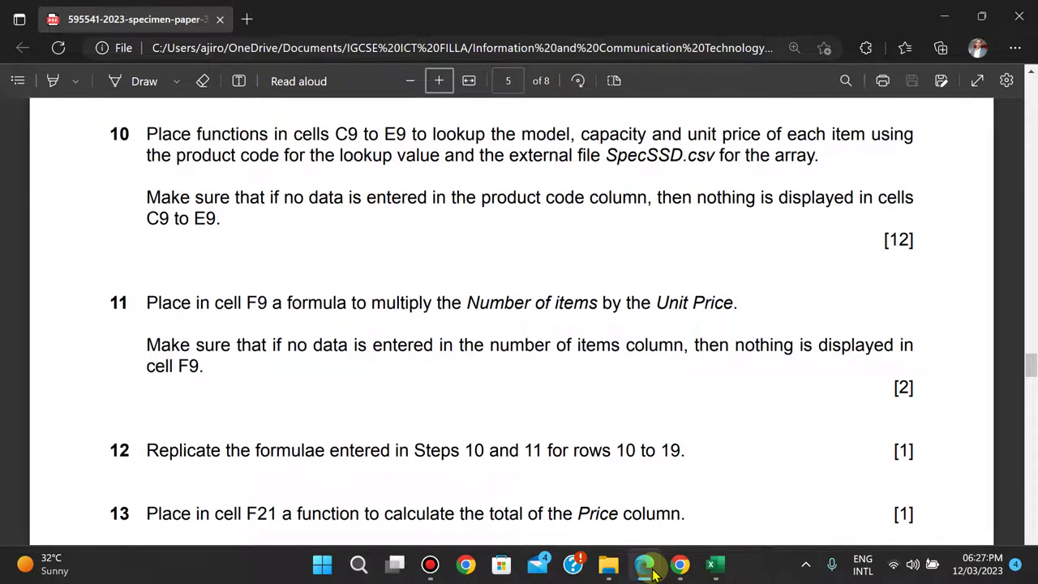
key(Down)
key(Down)
key(Down)
key(Down)
key(Down)
key(Down)
key(Down)
key(Down)
key(Down)
key(Down)
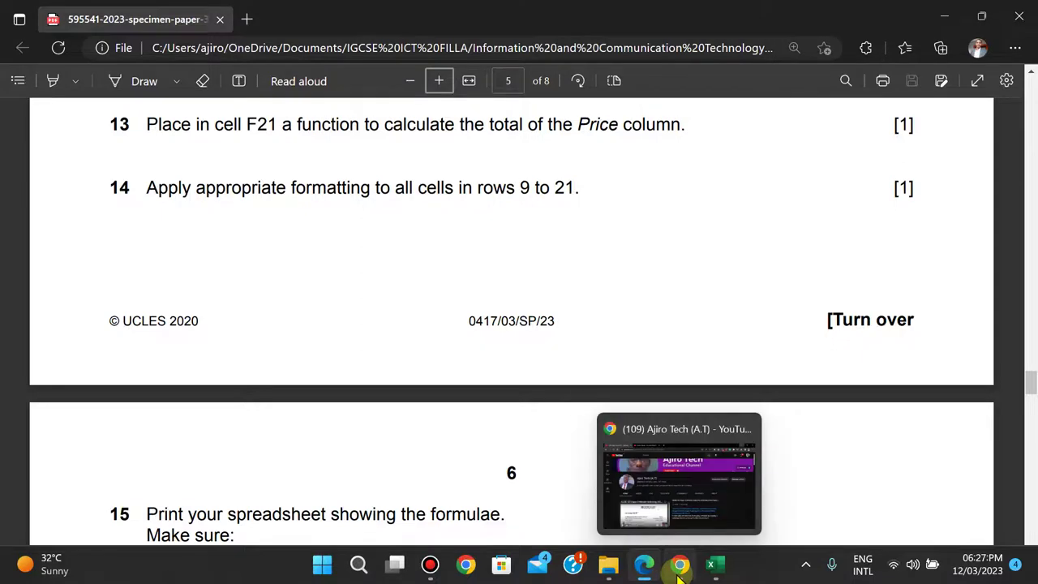
- Reload the YouTube channel page in Chrome and pause the autoplaying featured video
click(679, 571)
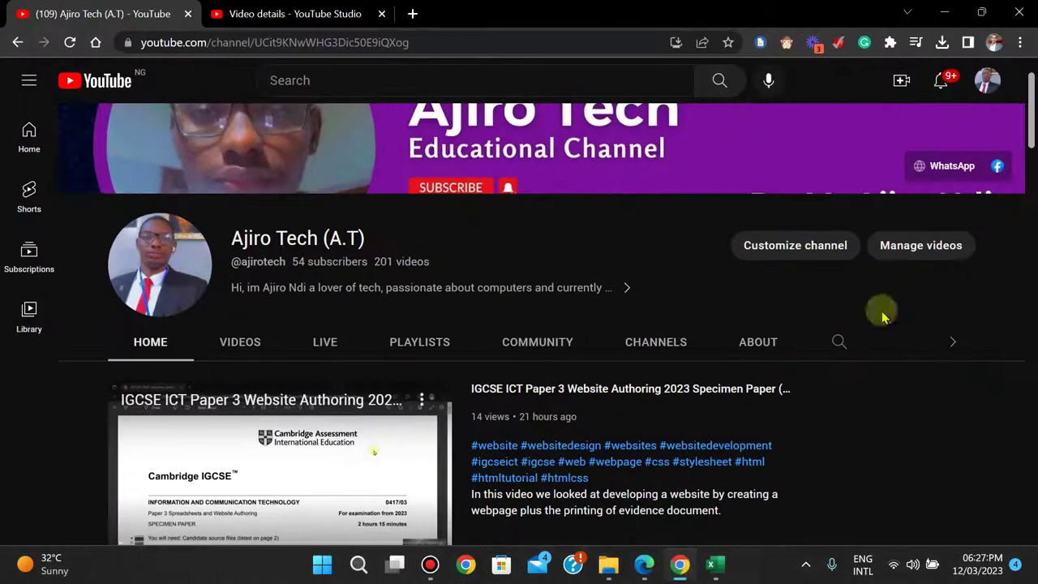
scroll(1031, 122, up, 1)
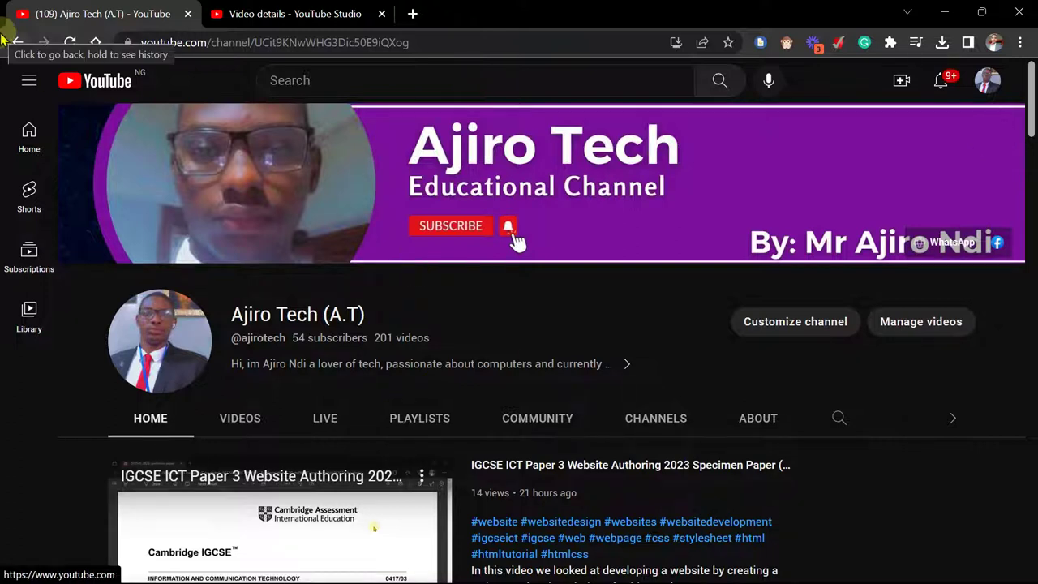
click(70, 42)
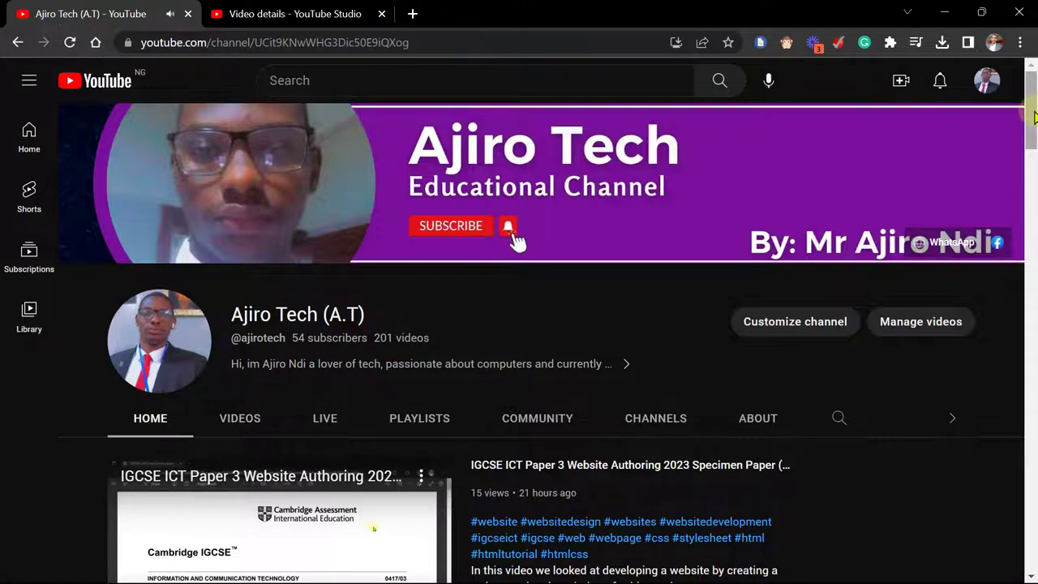
scroll(1030, 219, down, 2)
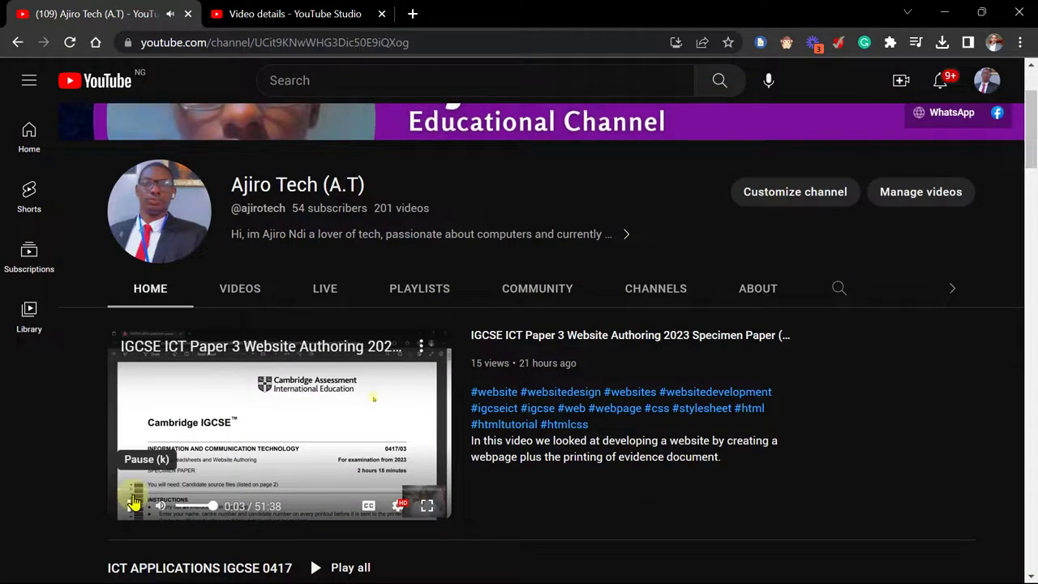
click(134, 503)
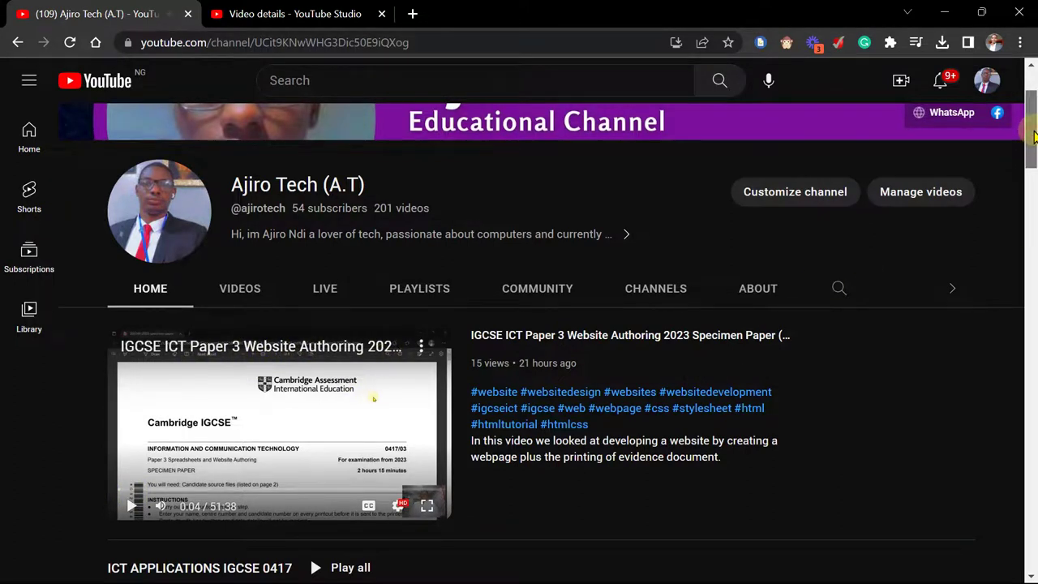
drag(1033, 139, 1033, 106)
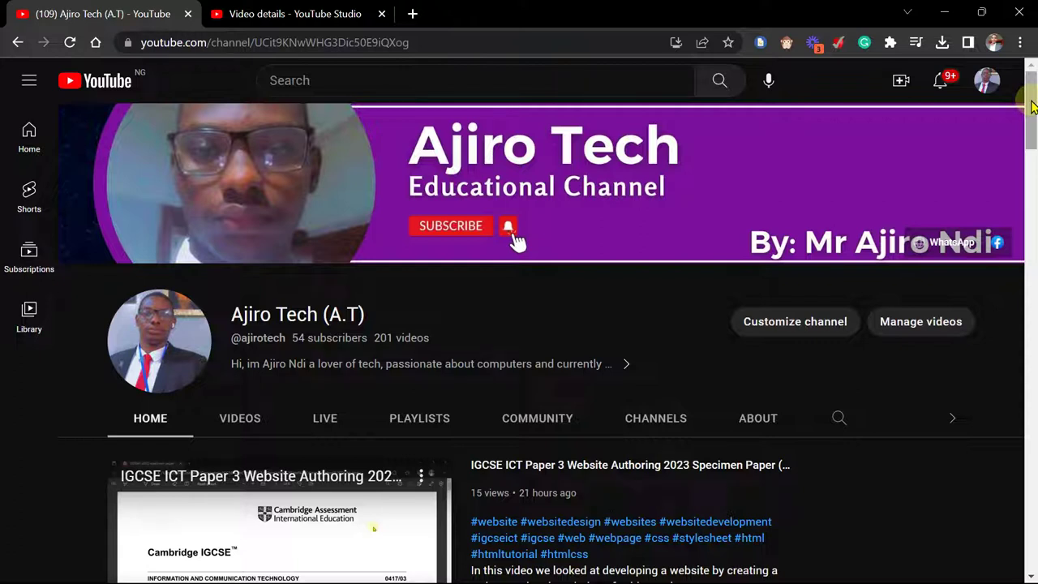
- Search YouTube for 'ajiro tech', open the channel and pause its featured video
click(465, 77)
text(a)
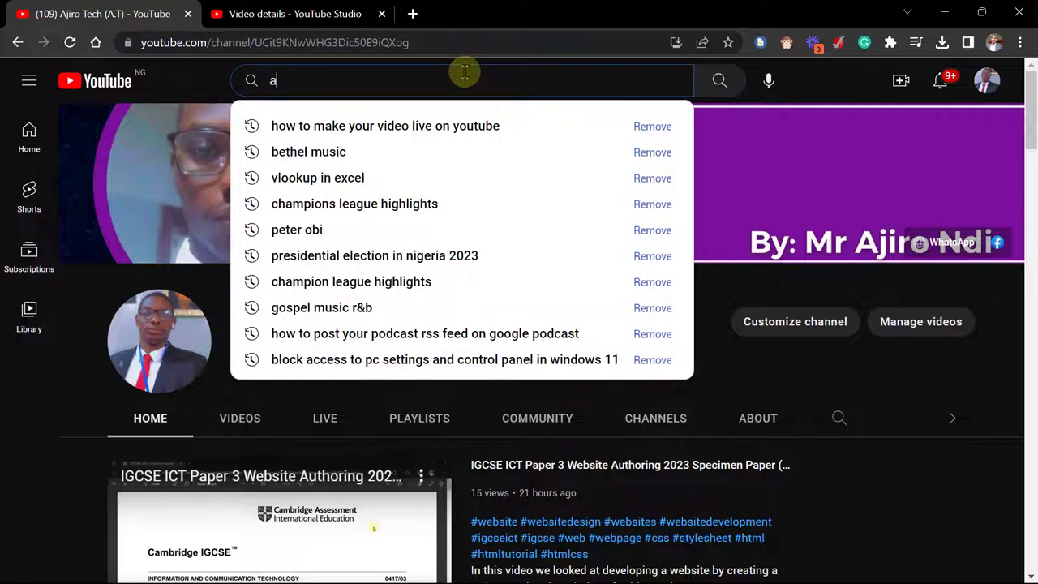
text(jiro tecg)
key(BackSpace)
text(h)
key(Return)
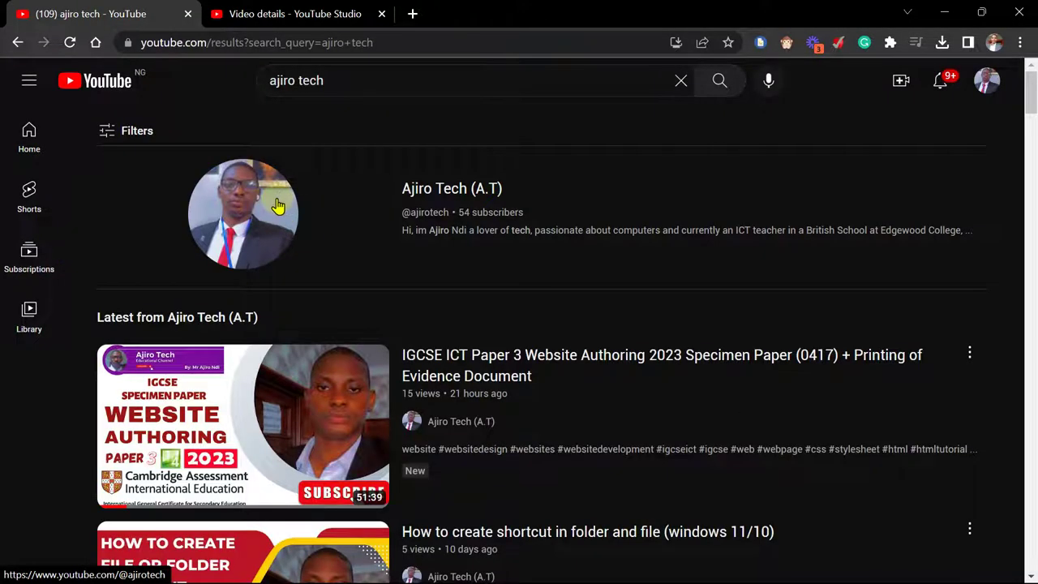
click(273, 204)
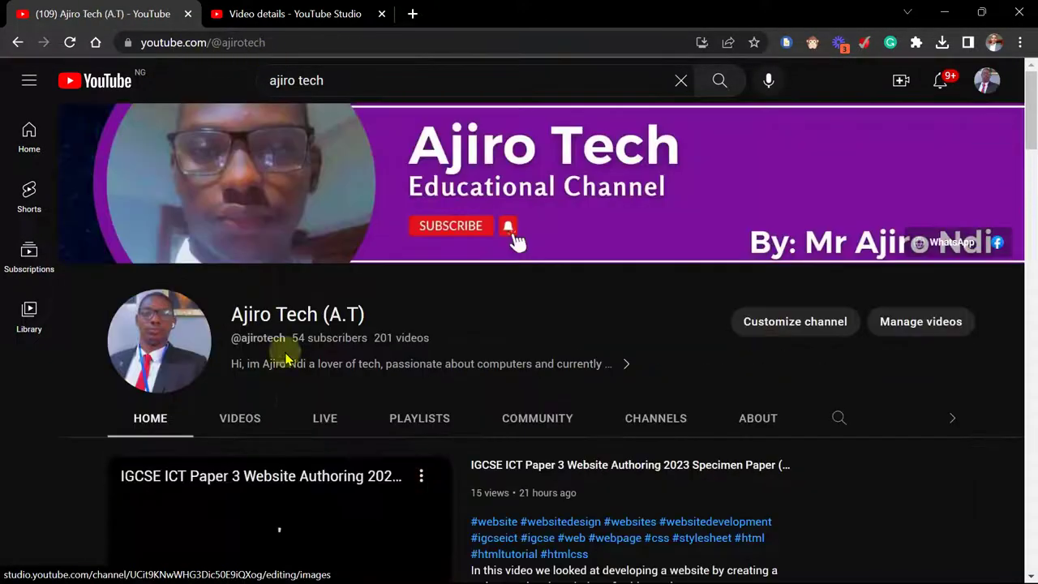
drag(1034, 138, 1032, 162)
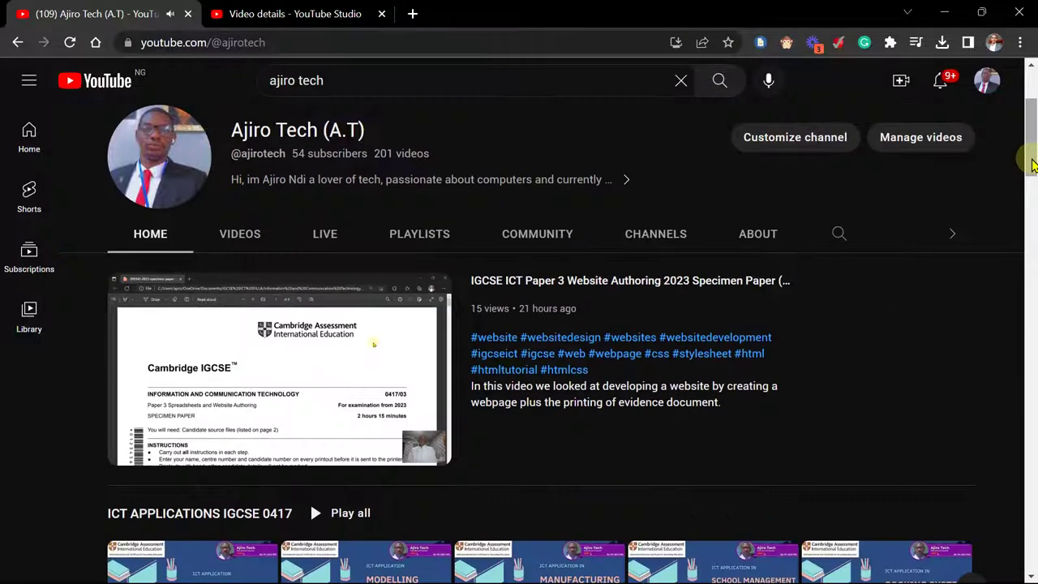
click(132, 447)
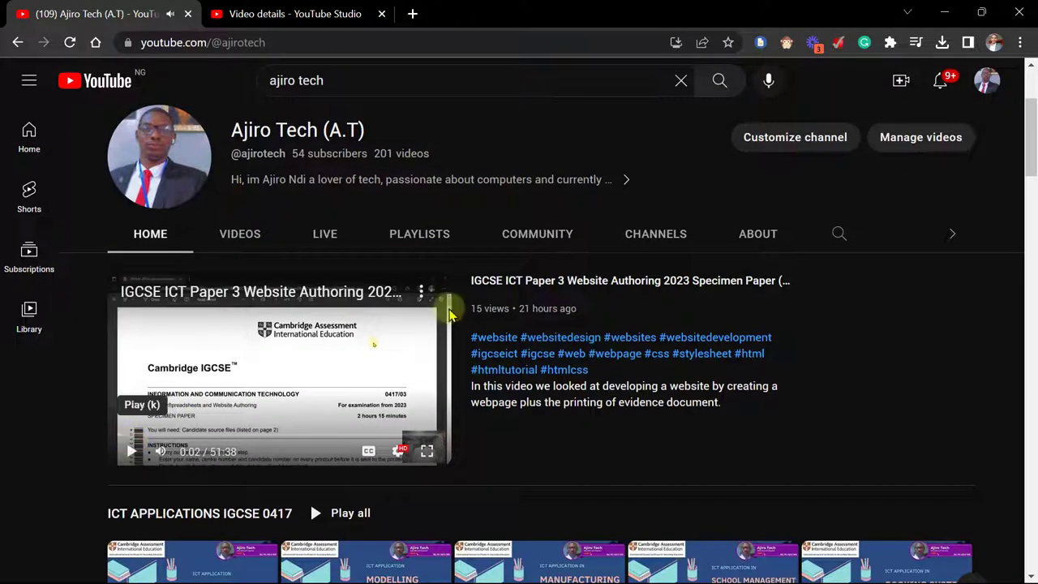
drag(1032, 130, 1032, 104)
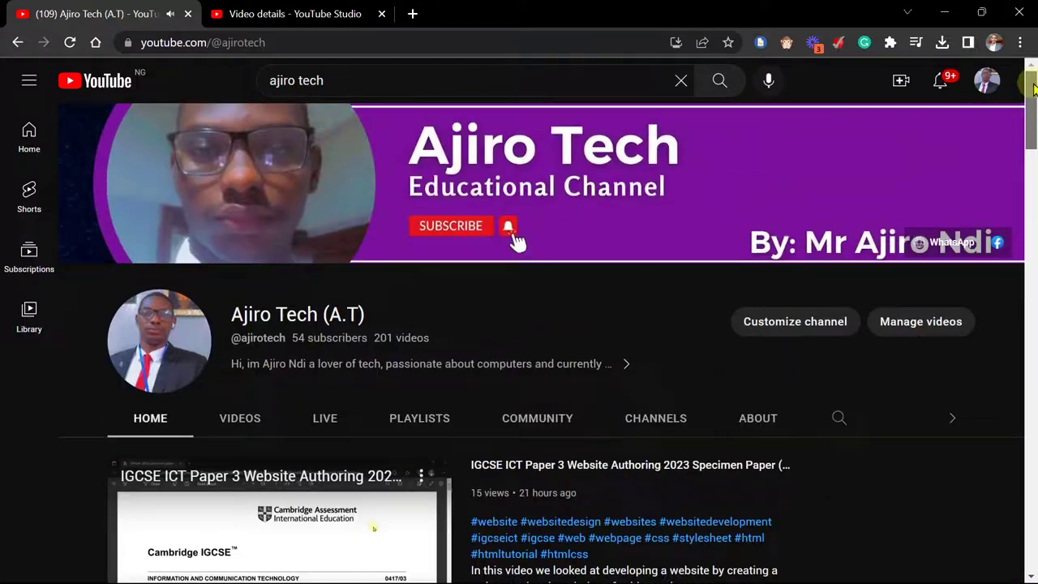
mouse_move(587, 7)
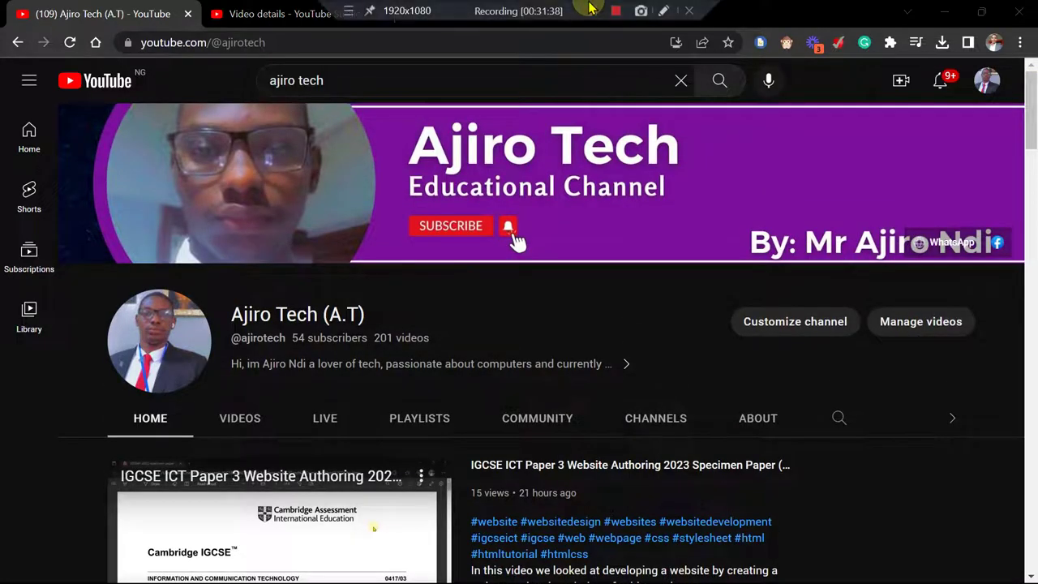